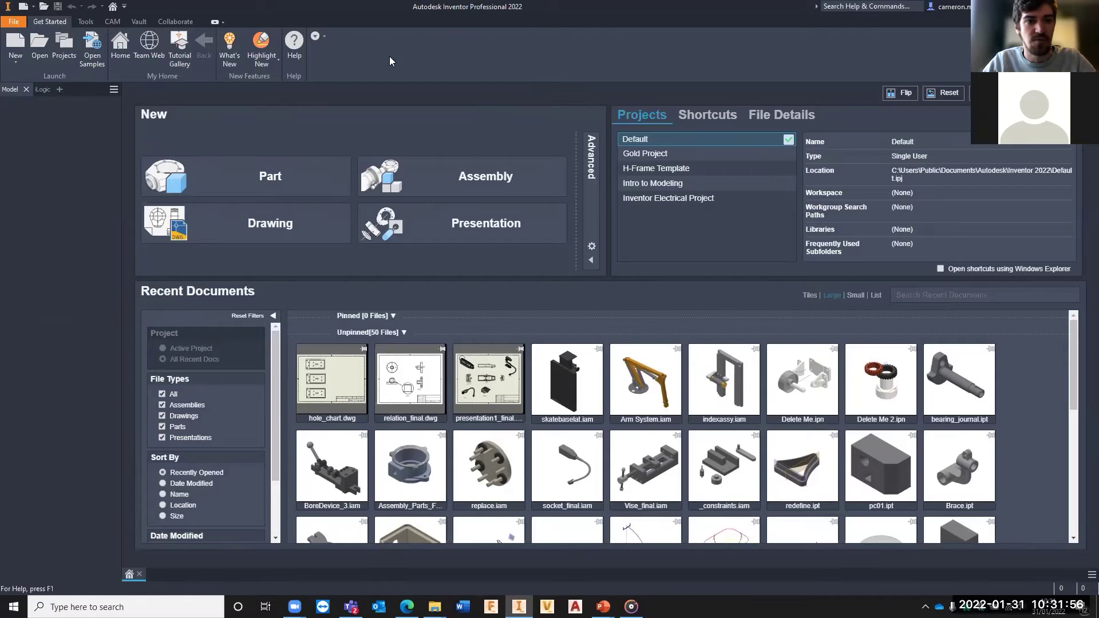
Create a new part file from the start page.
{"action": "left_click", "coordinate": [242, 183]}
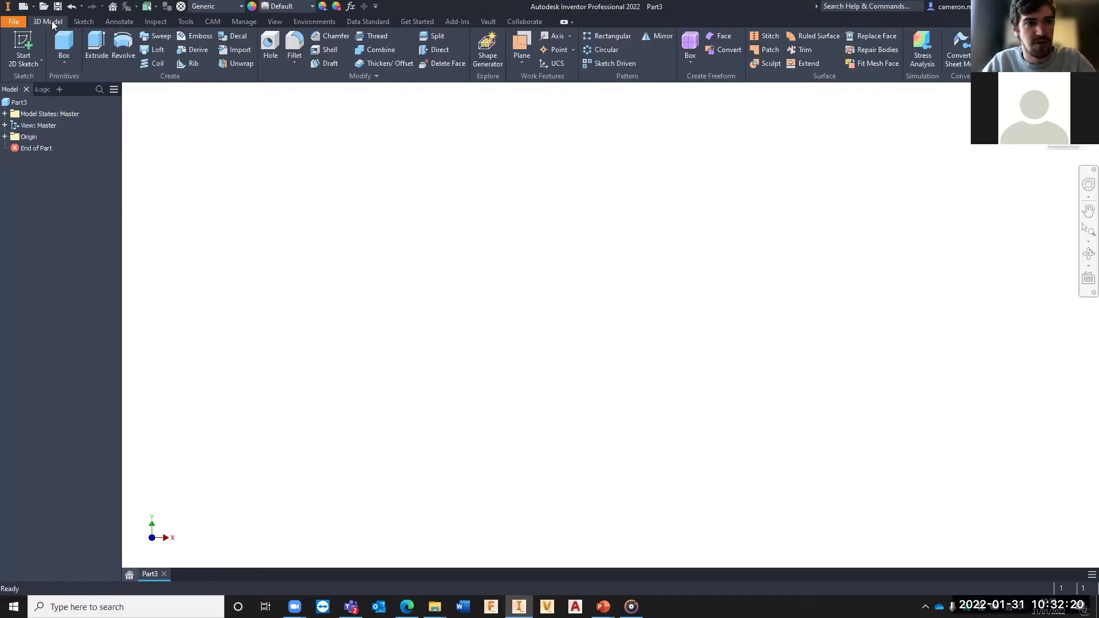
{"action": "left_click", "coordinate": [91, 21]}
{"action": "left_click", "coordinate": [113, 23]}
{"action": "left_click", "coordinate": [155, 21]}
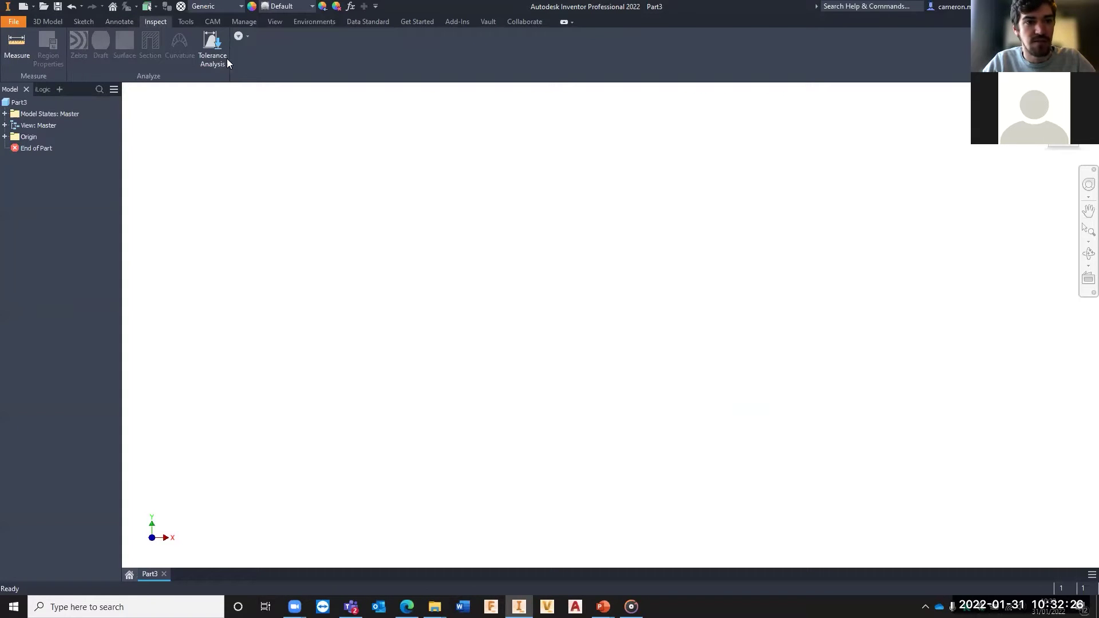
{"action": "left_click", "coordinate": [37, 22]}
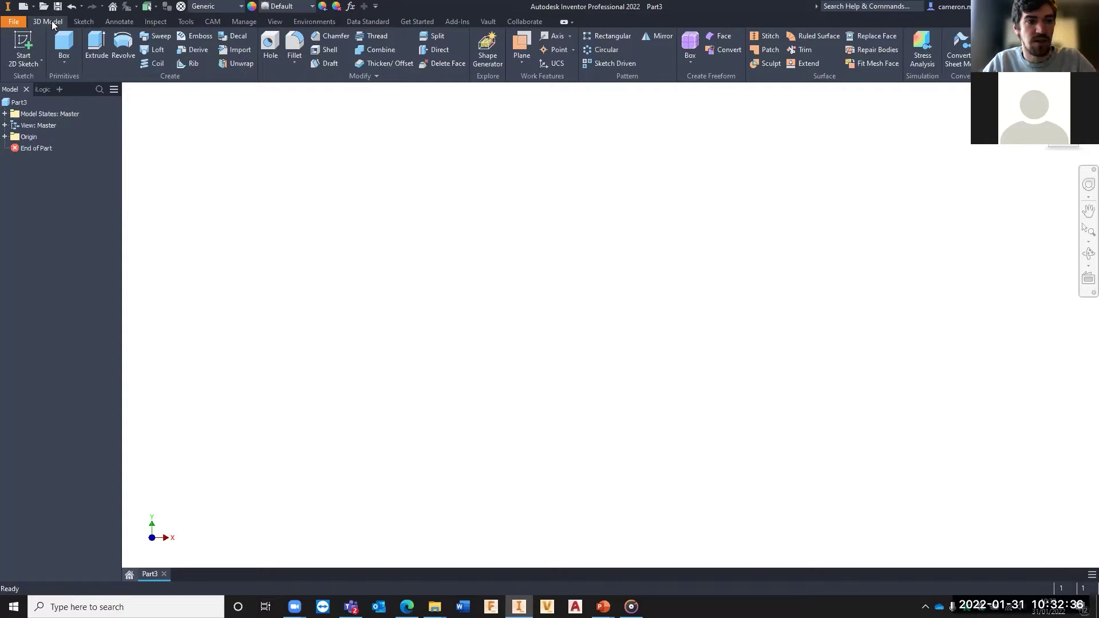
{"action": "left_click", "coordinate": [90, 22]}
{"action": "left_click", "coordinate": [117, 21]}
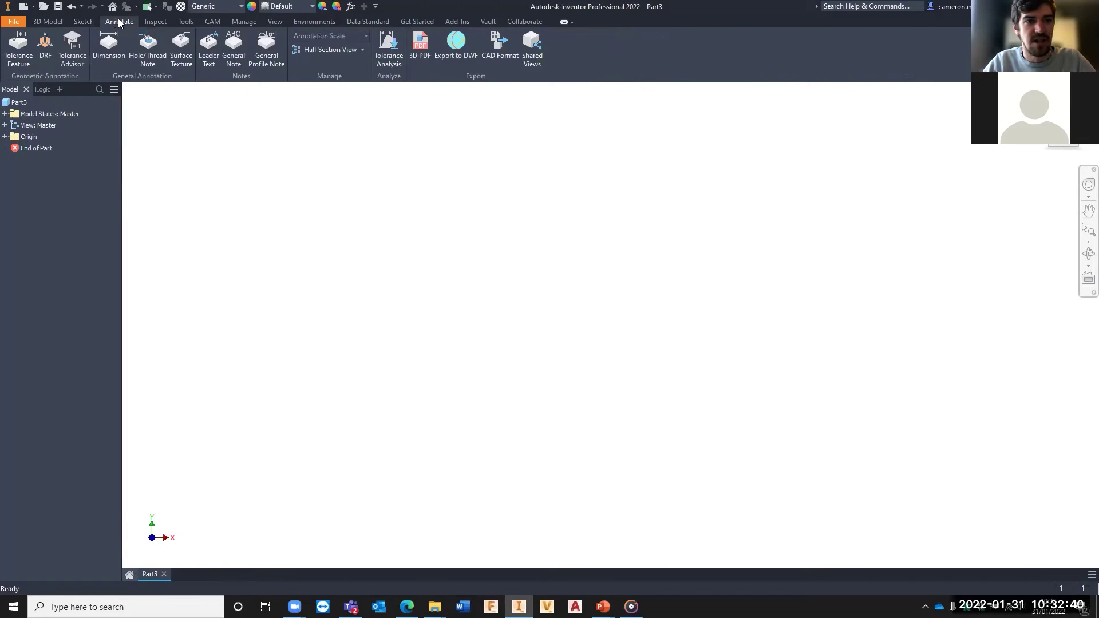
{"action": "left_click", "coordinate": [150, 22]}
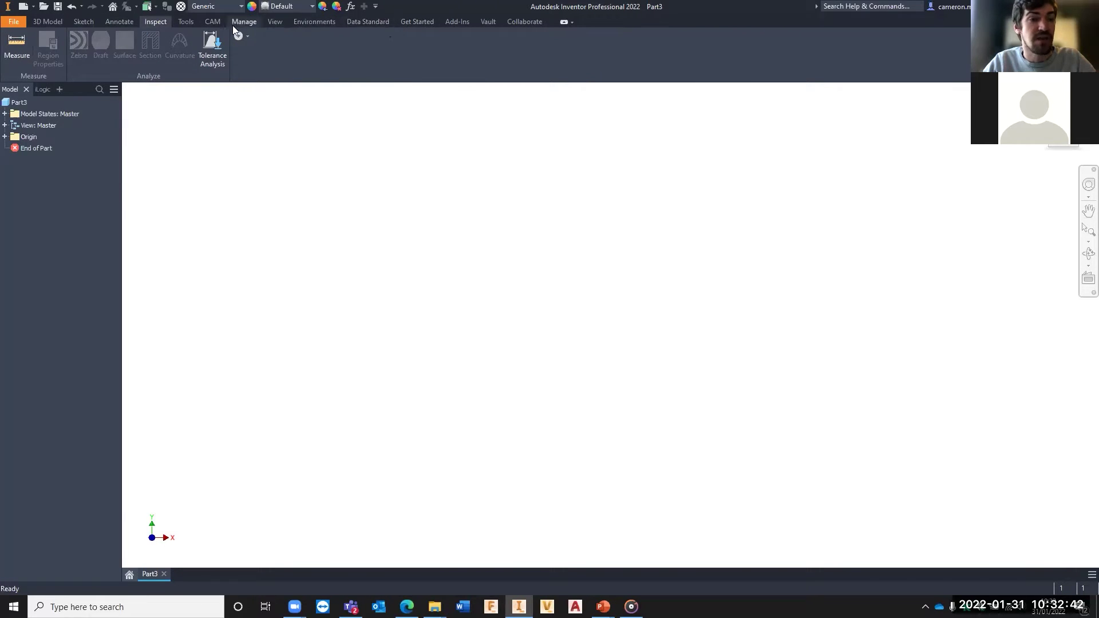
{"action": "left_click", "coordinate": [34, 20]}
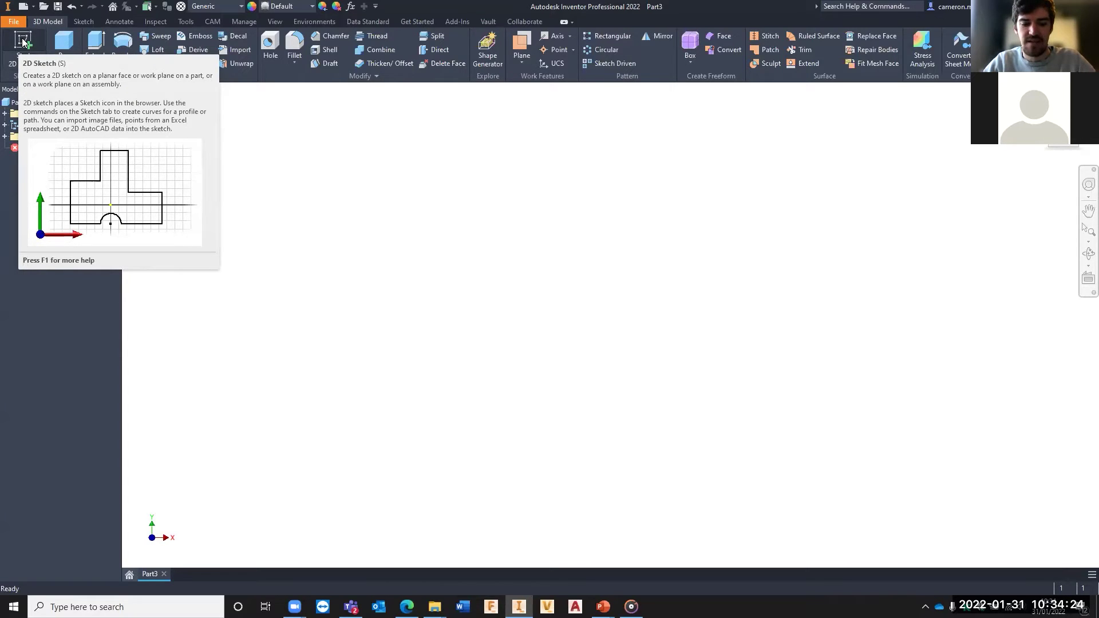
Start a 2D sketch on the XY plane of the new part.
{"action": "key", "text": "s"}
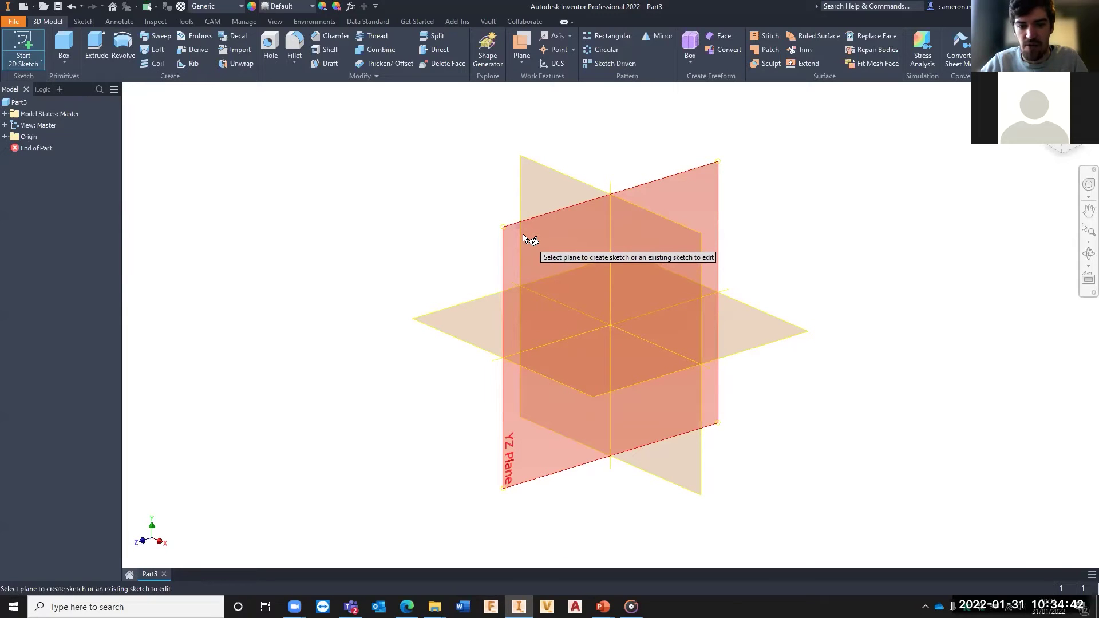
{"action": "left_click", "coordinate": [529, 183]}
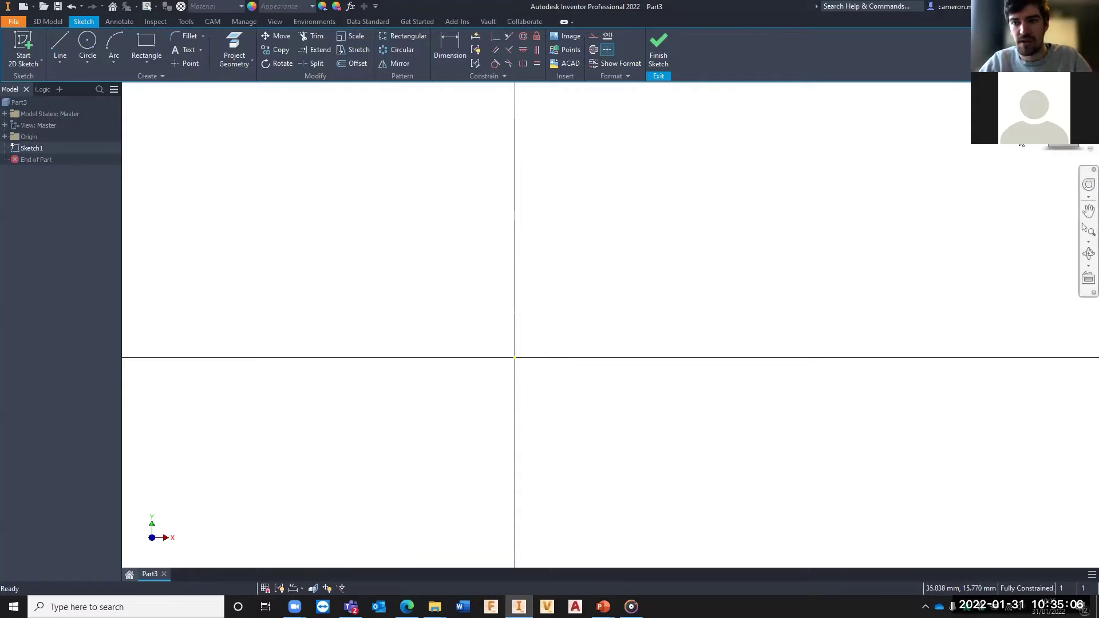
{"action": "mouse_move", "coordinate": [634, 250]}
{"action": "middle_mouse_down"}
{"action": "mouse_move", "coordinate": [449, 253]}
{"action": "mouse_move", "coordinate": [510, 309]}
{"action": "mouse_move", "coordinate": [540, 249]}
{"action": "middle_mouse_up"}
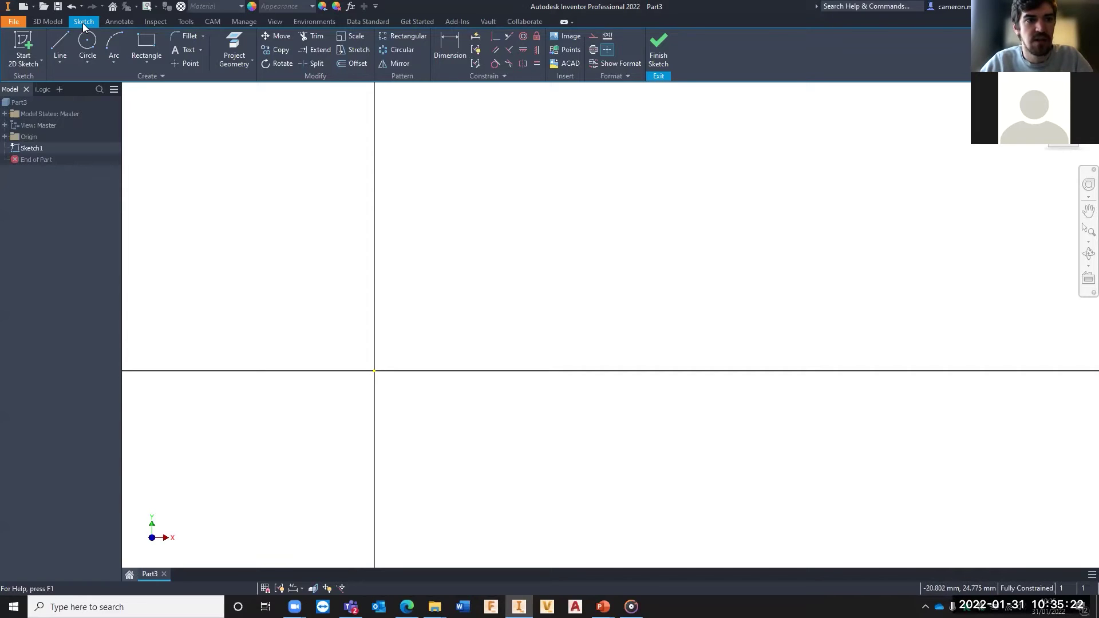
{"action": "left_click", "coordinate": [111, 22]}
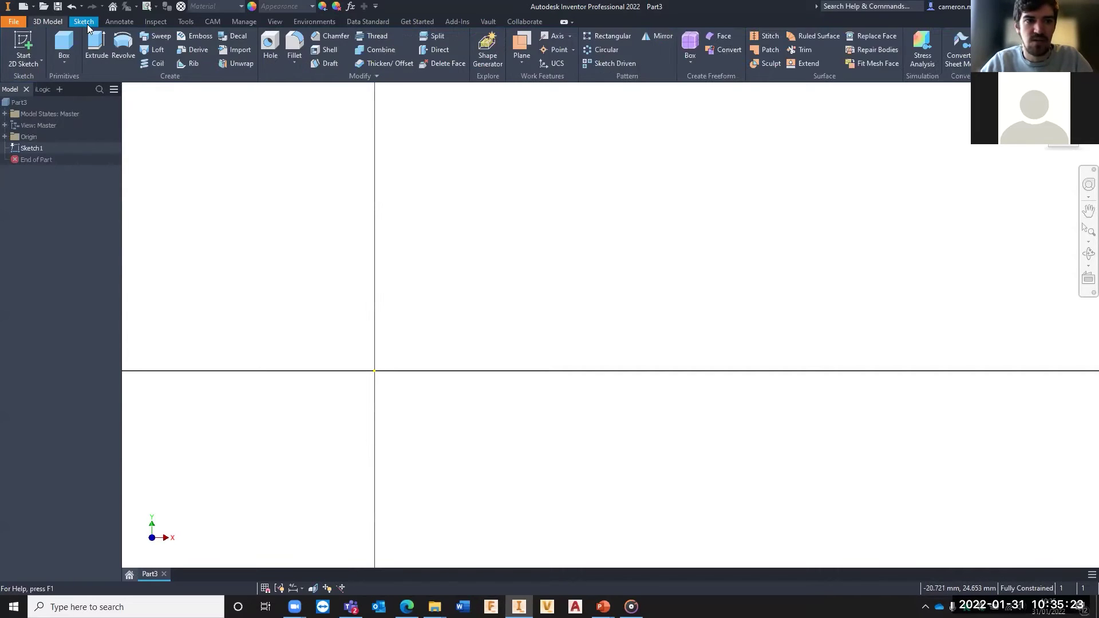
{"action": "left_click", "coordinate": [155, 22]}
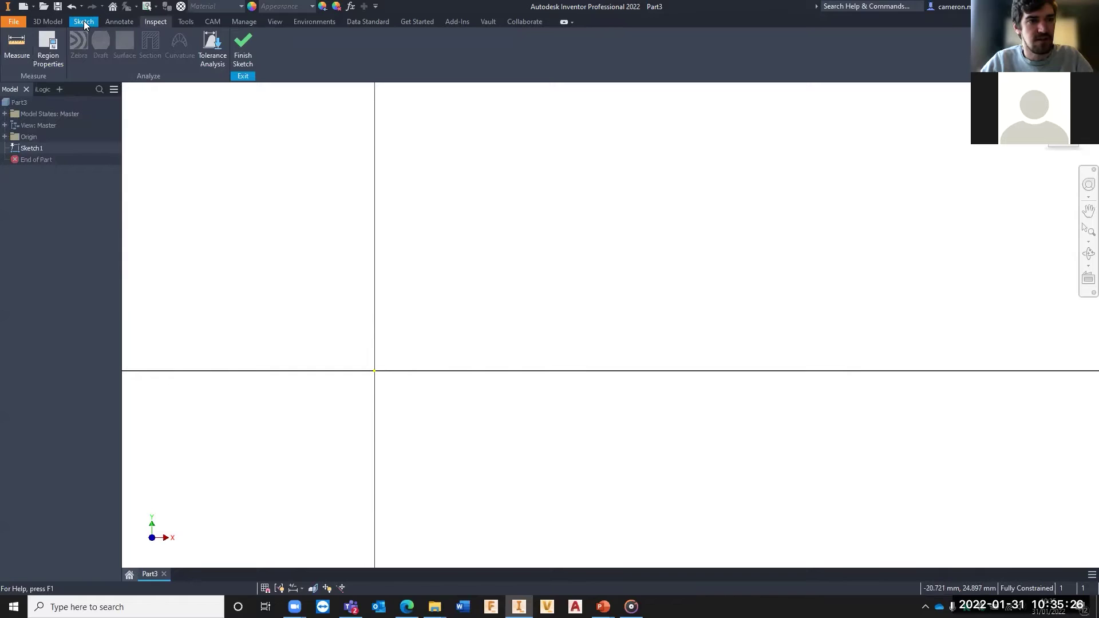
{"action": "left_click", "coordinate": [84, 21]}
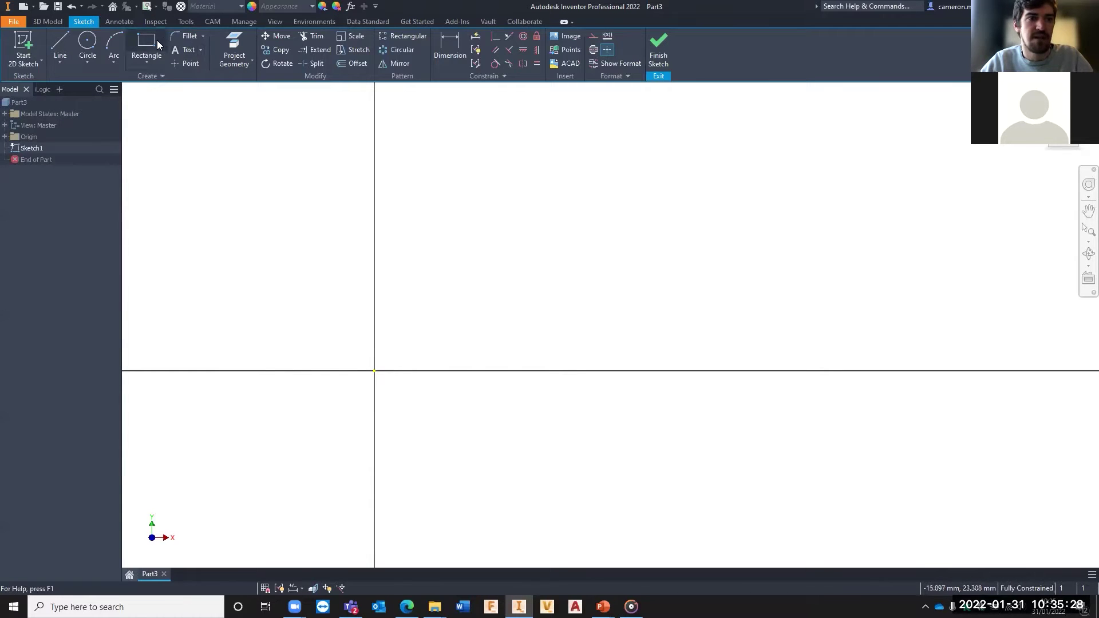
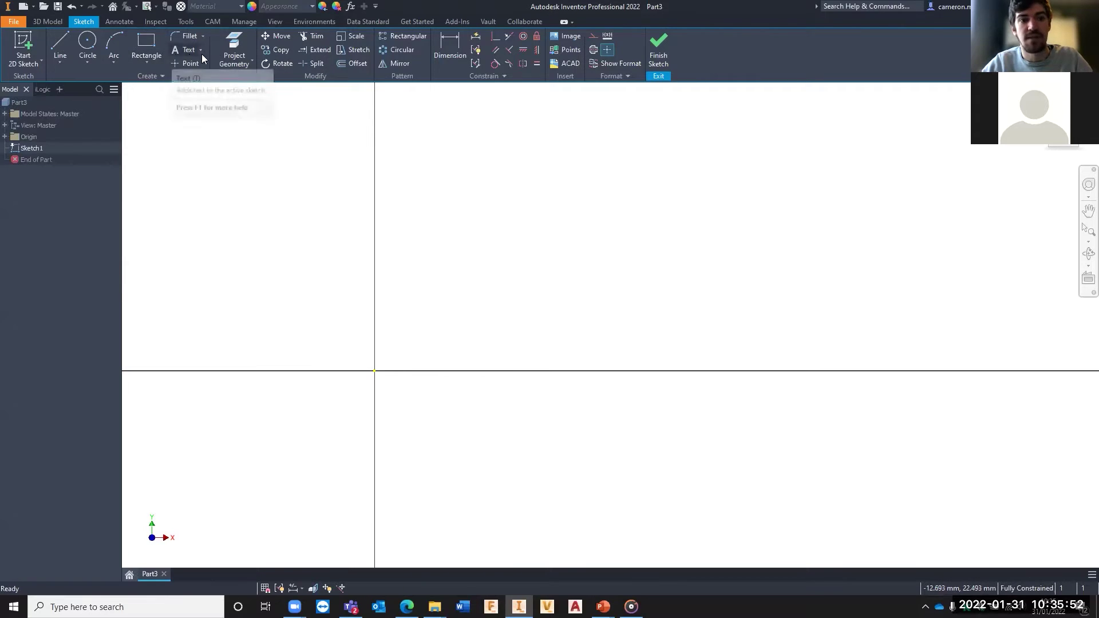
Sketch a closed L-shaped line profile about 16 mm wide and 18 mm tall, above the horizontal axis and beyond the vertical axis.
{"action": "left_click", "coordinate": [61, 43]}
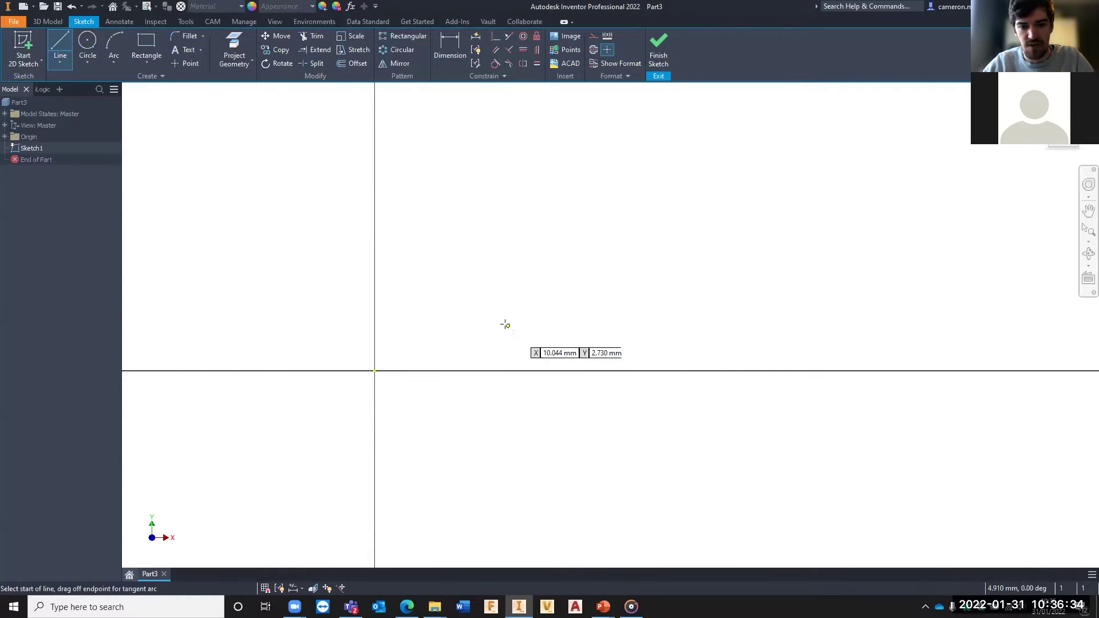
{"action": "left_click", "coordinate": [444, 351]}
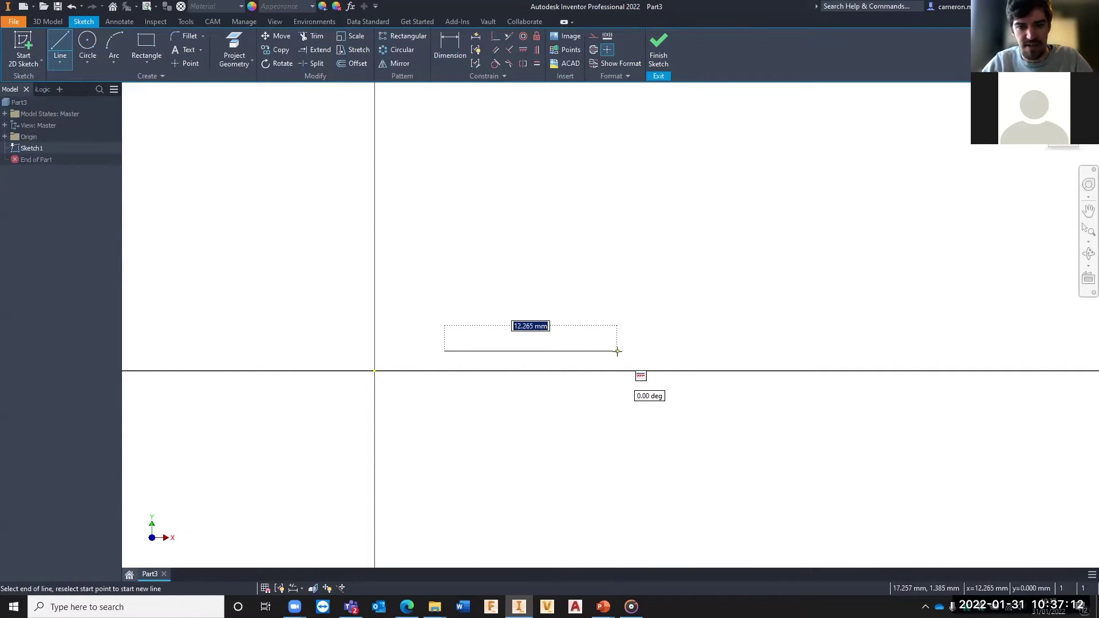
{"action": "left_click", "coordinate": [670, 351]}
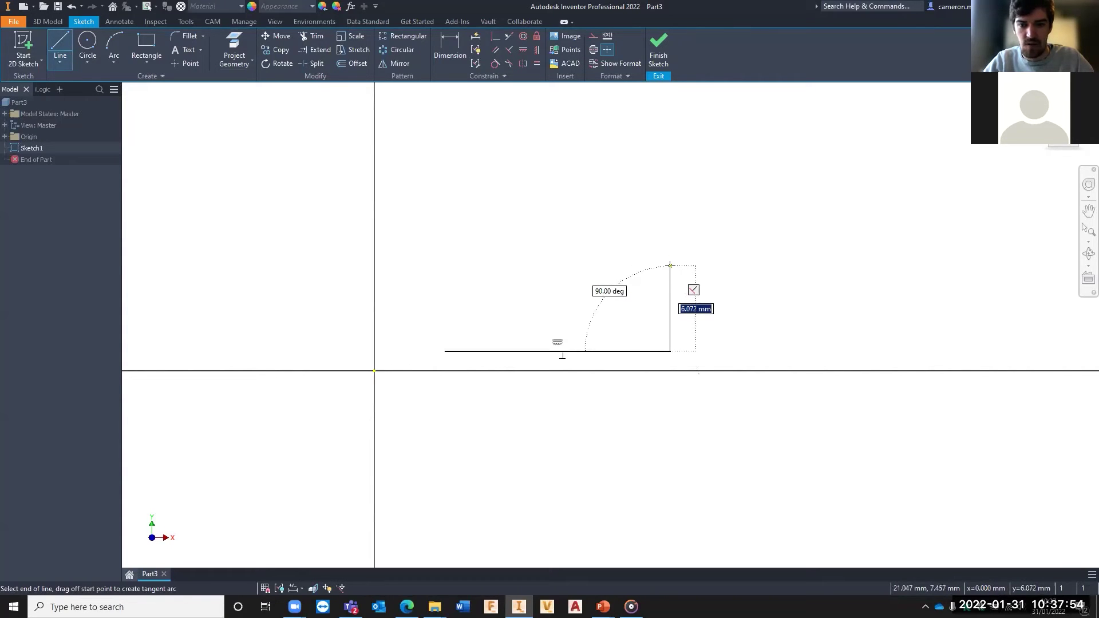
{"action": "left_click", "coordinate": [671, 275]}
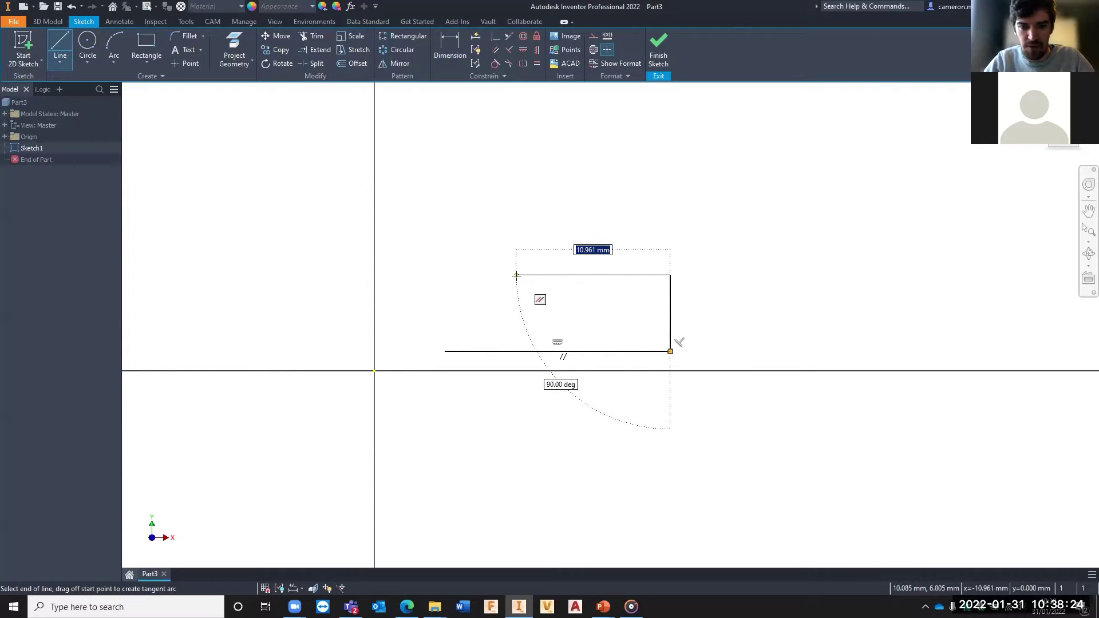
{"action": "left_click", "coordinate": [516, 276]}
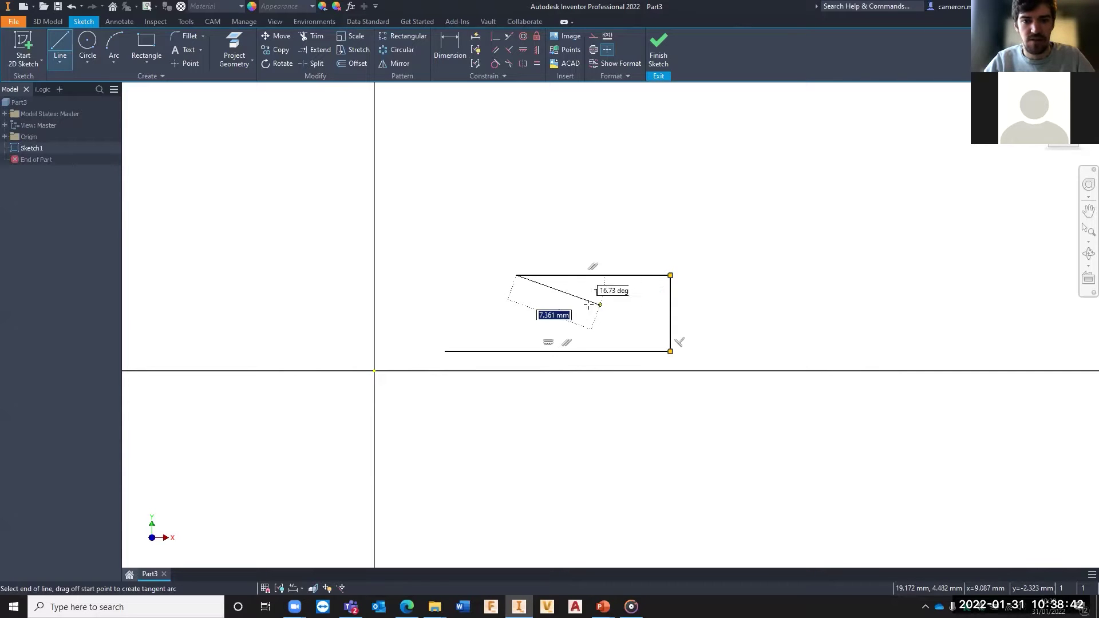
{"action": "mouse_move", "coordinate": [572, 169]}
{"action": "middle_mouse_down"}
{"action": "mouse_move", "coordinate": [572, 253]}
{"action": "mouse_move", "coordinate": [620, 292]}
{"action": "middle_mouse_up"}
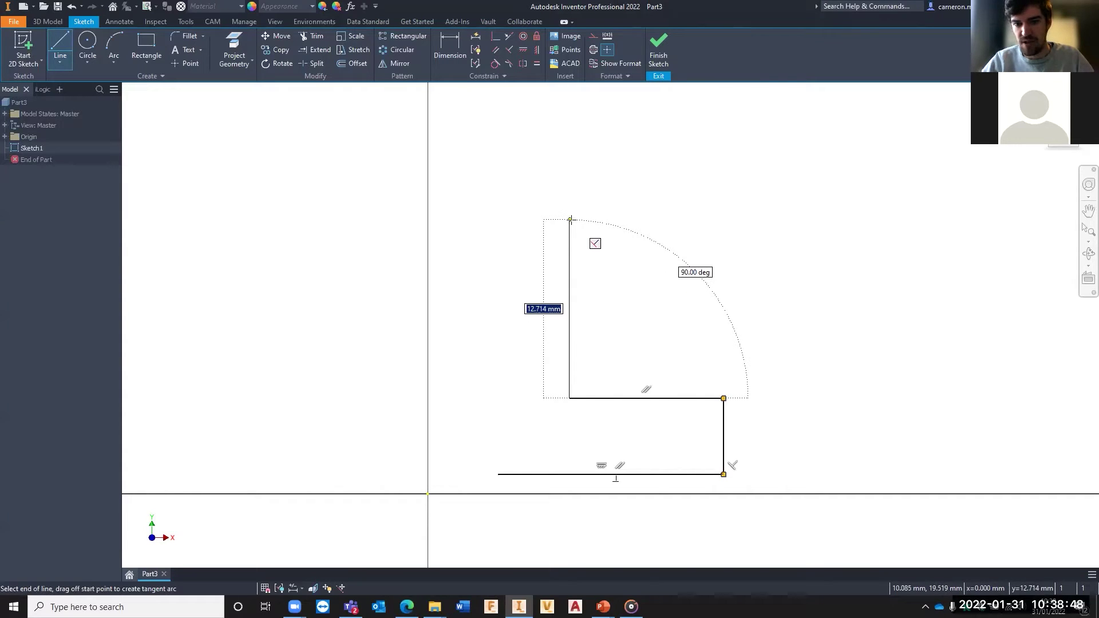
{"action": "left_click", "coordinate": [569, 220]}
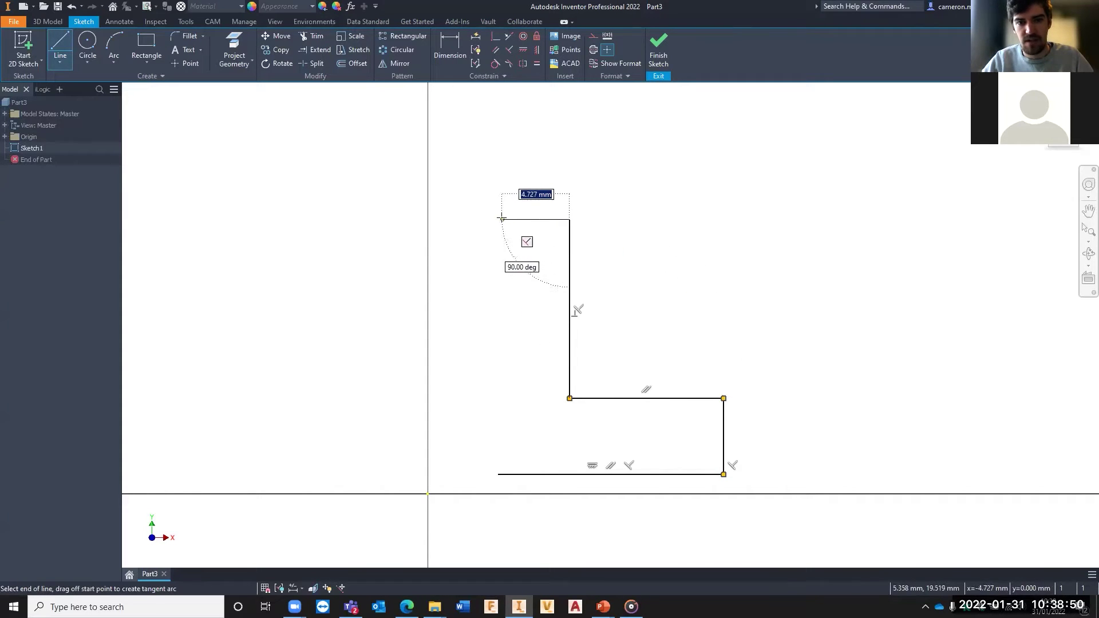
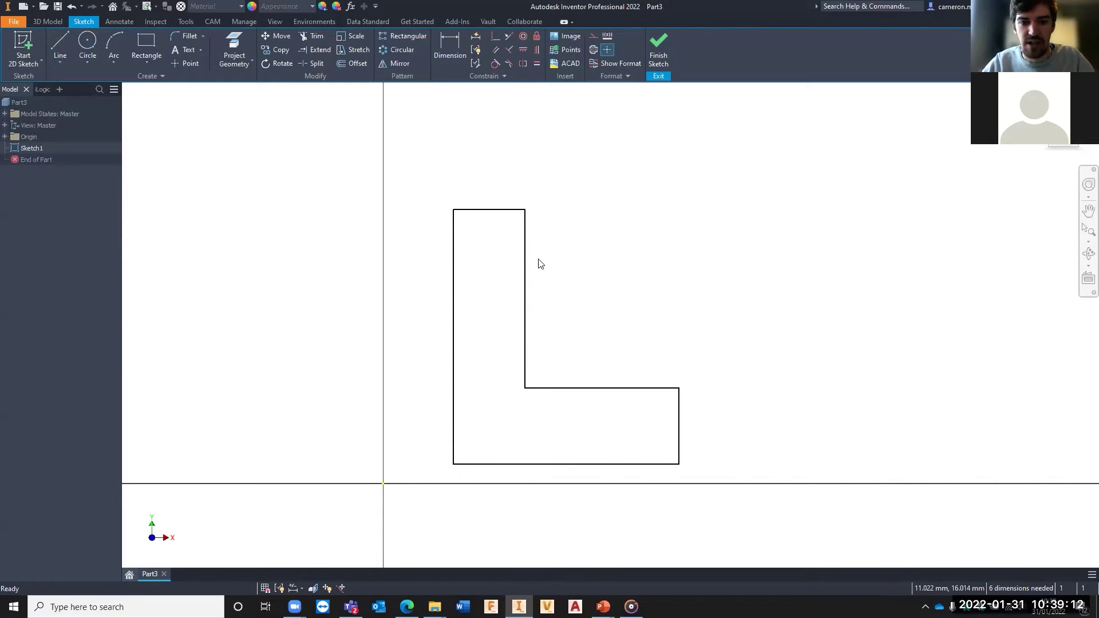
Reshape the L profile by moving its outer end edge outward, the foot's upper edge down and the inner vertical edge inward.
{"action": "scroll", "coordinate": [548, 229], "scroll_direction": "down", "scroll_amount": 3}
{"action": "scroll", "coordinate": [575, 259], "scroll_direction": "up", "scroll_amount": 3}
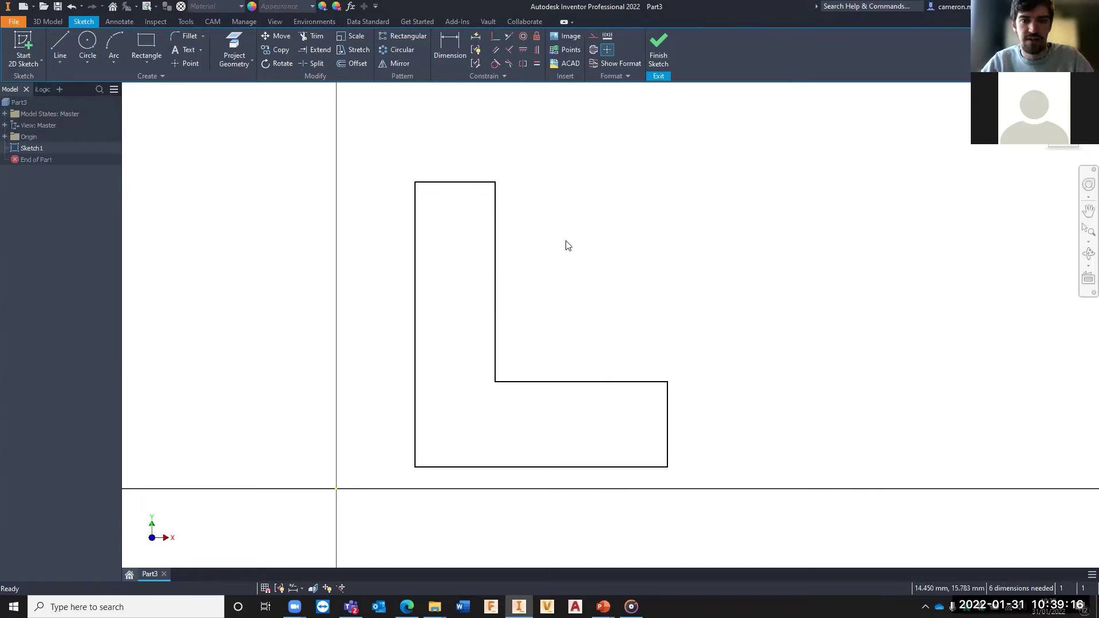
{"action": "middle_click_drag", "start_coordinate": [579, 235], "coordinate": [574, 214]}
{"action": "left_click_drag", "start_coordinate": [663, 410], "coordinate": [689, 412]}
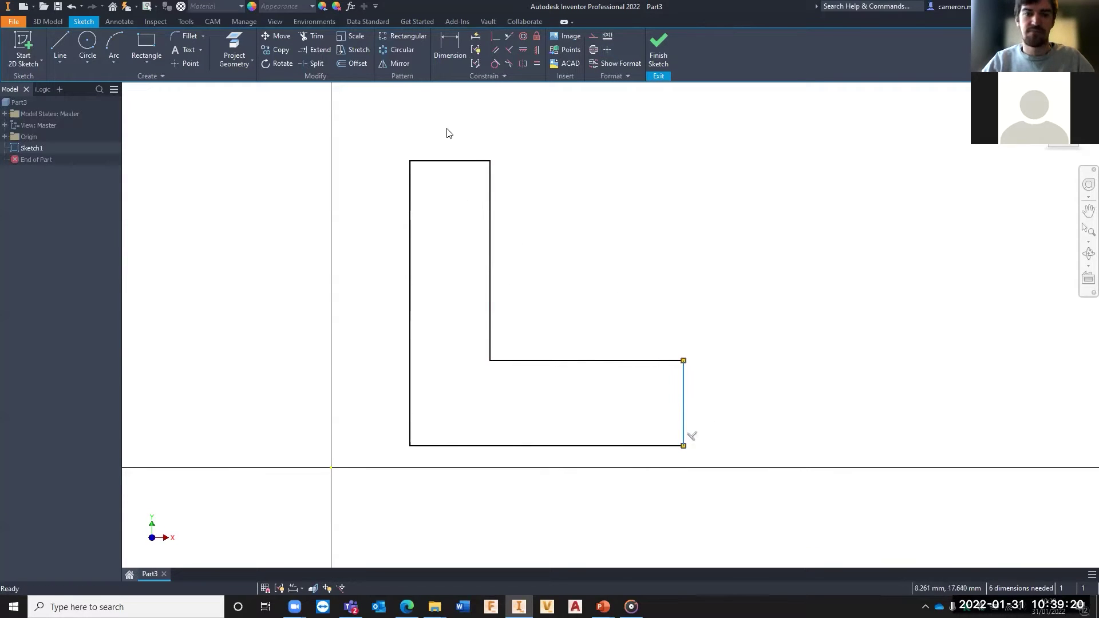
{"action": "left_click_drag", "start_coordinate": [543, 361], "coordinate": [551, 392]}
{"action": "left_click_drag", "start_coordinate": [494, 324], "coordinate": [472, 332]}
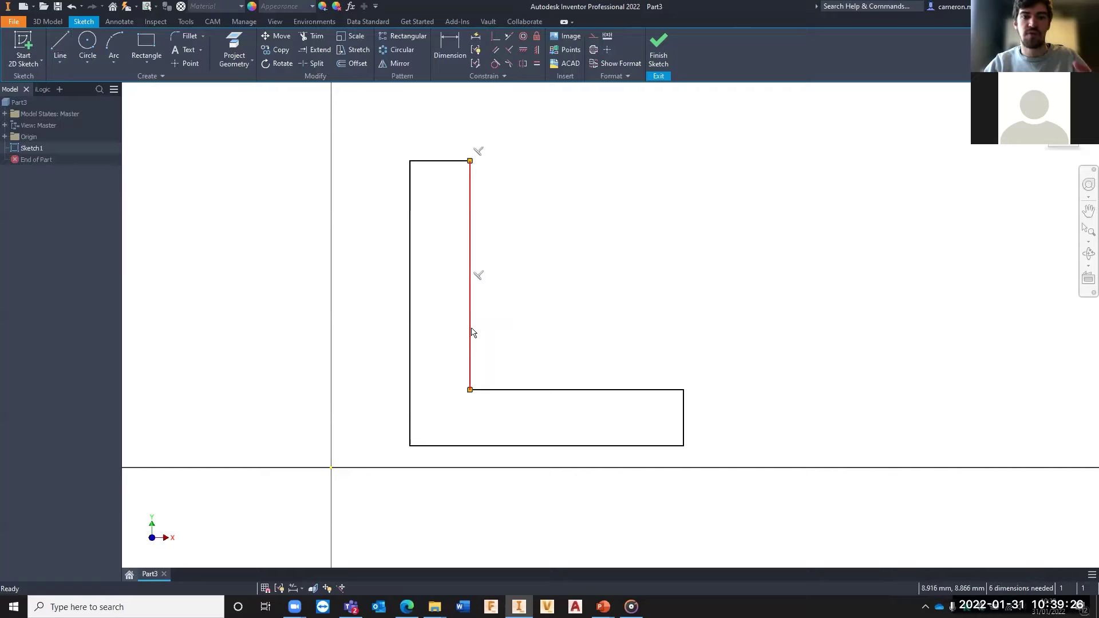
Sketch a small three-line notch, about 1.1 mm deep and 1.3 mm tall, inside the upright's inner edge near its upper end.
{"action": "scroll", "coordinate": [593, 249], "scroll_direction": "down", "scroll_amount": 2}
{"action": "middle_click_drag", "start_coordinate": [589, 250], "coordinate": [589, 278]}
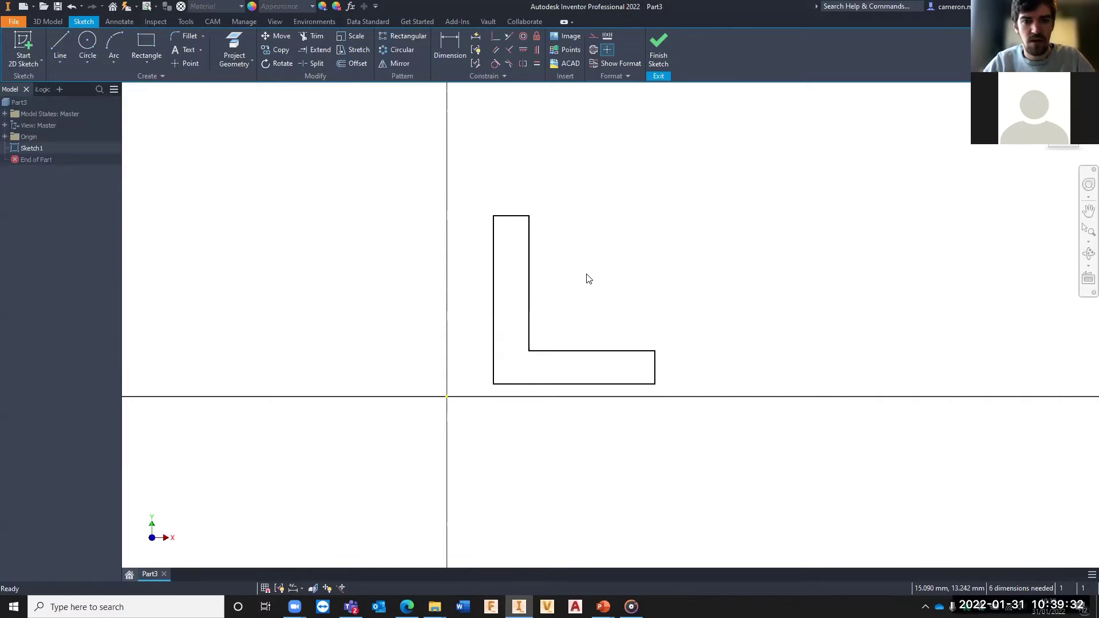
{"action": "scroll", "coordinate": [574, 372], "scroll_direction": "up", "scroll_amount": 3}
{"action": "middle_click_drag", "start_coordinate": [555, 302], "coordinate": [579, 324]}
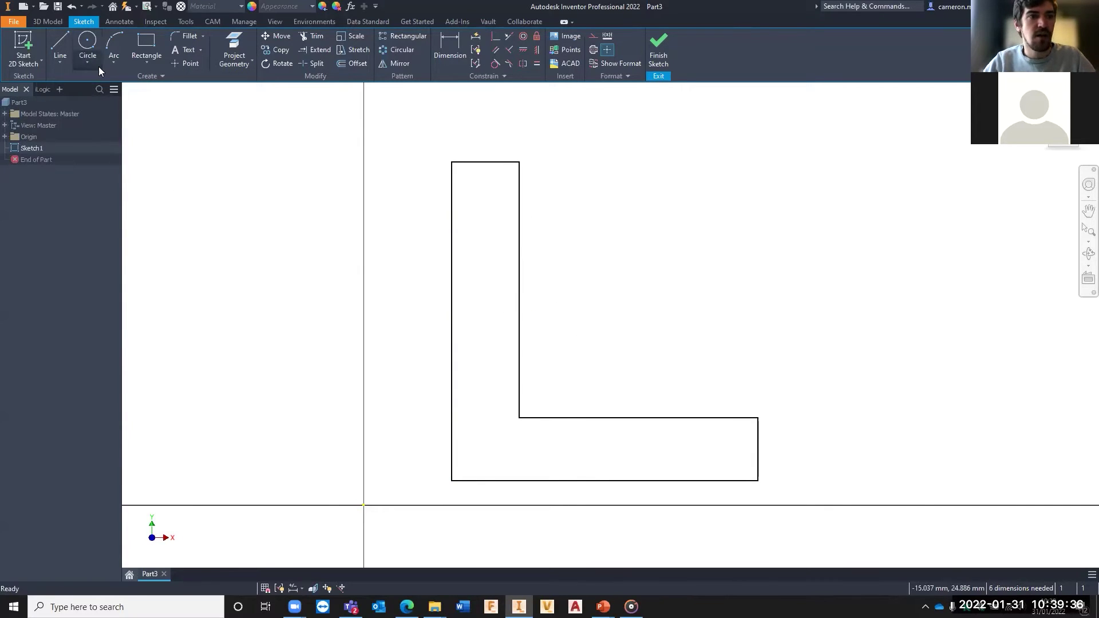
{"action": "left_click", "coordinate": [61, 43]}
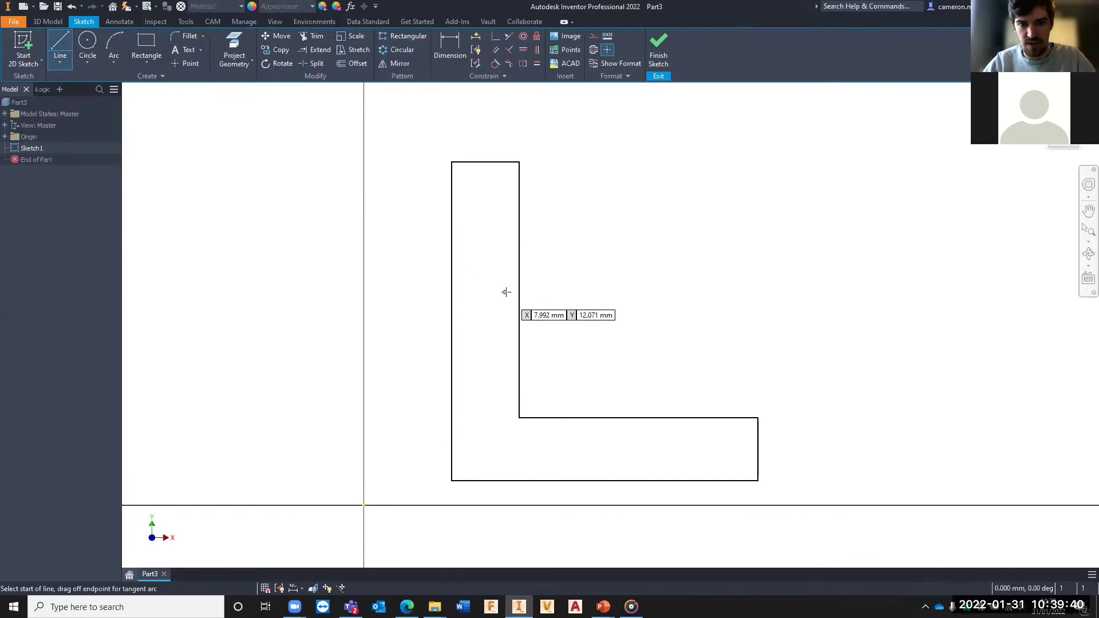
{"action": "left_click", "coordinate": [519, 203]}
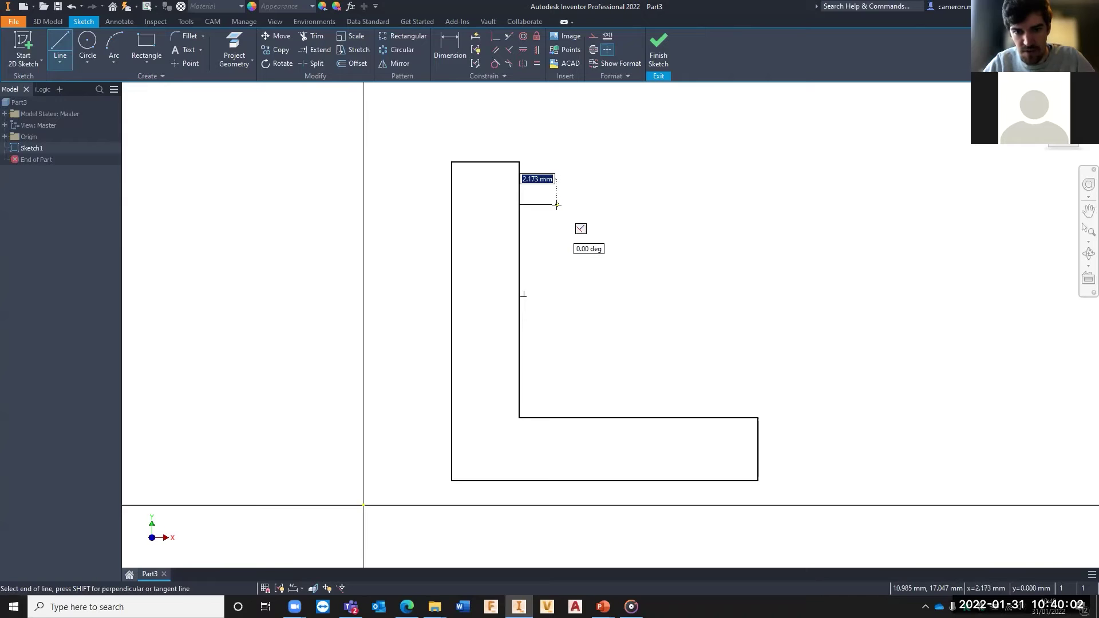
{"action": "left_click", "coordinate": [499, 205]}
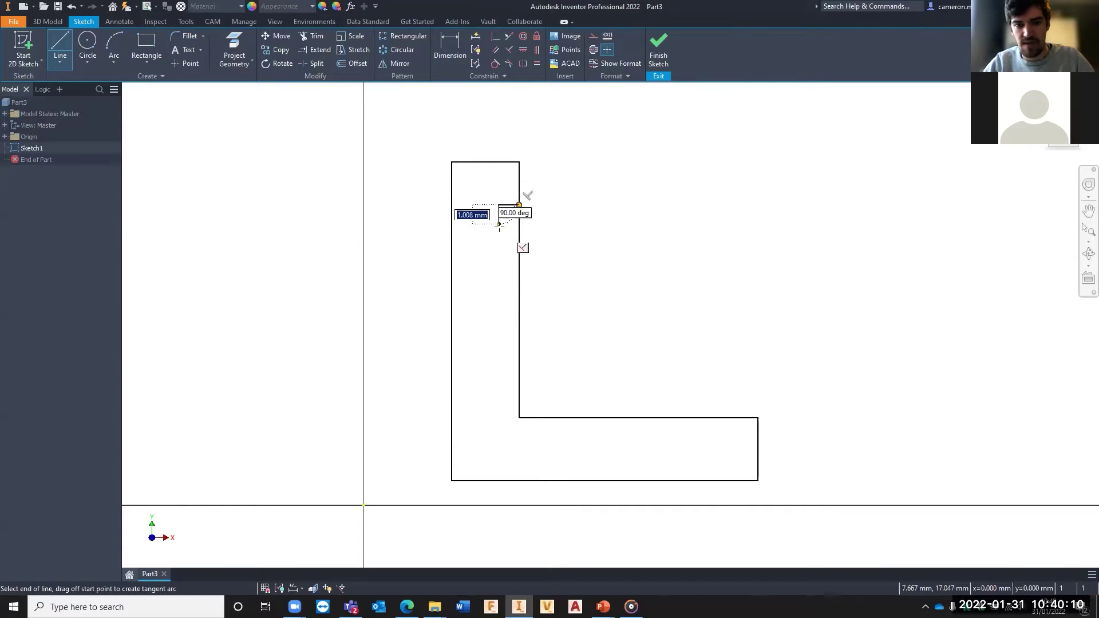
{"action": "left_click", "coordinate": [499, 227]}
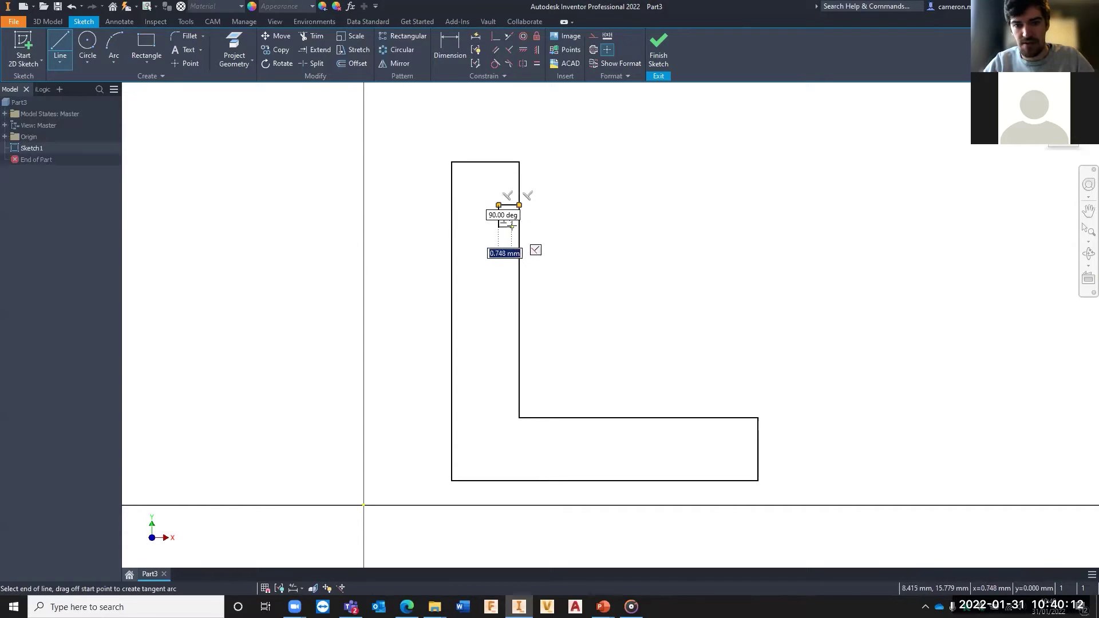
{"action": "left_click", "coordinate": [520, 227]}
{"action": "key", "text": "Escape"}
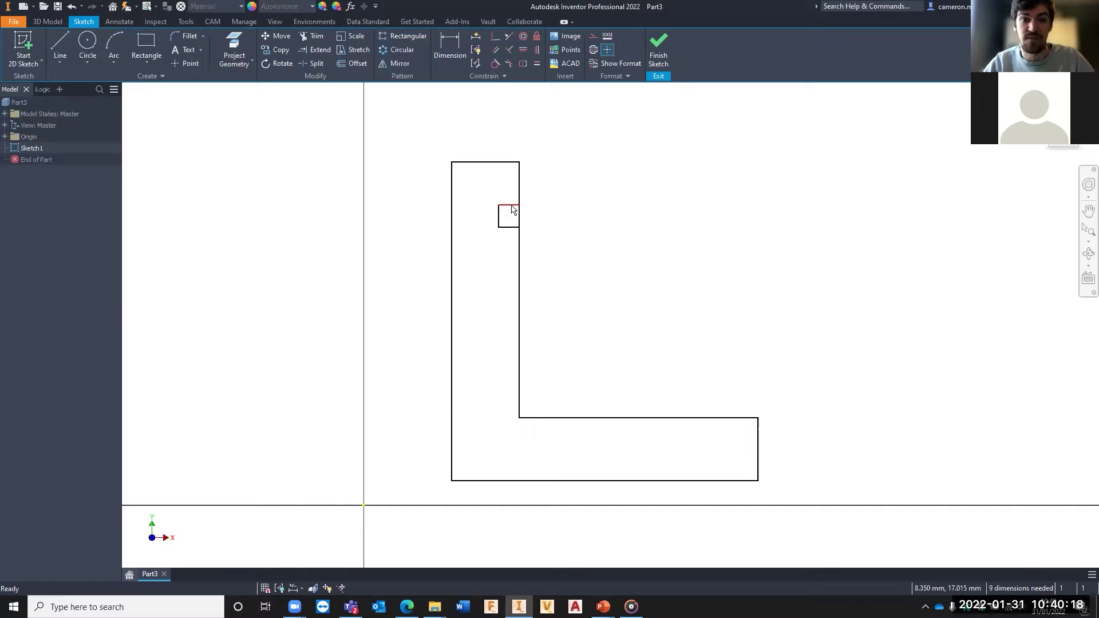
{"action": "left_click", "coordinate": [513, 206]}
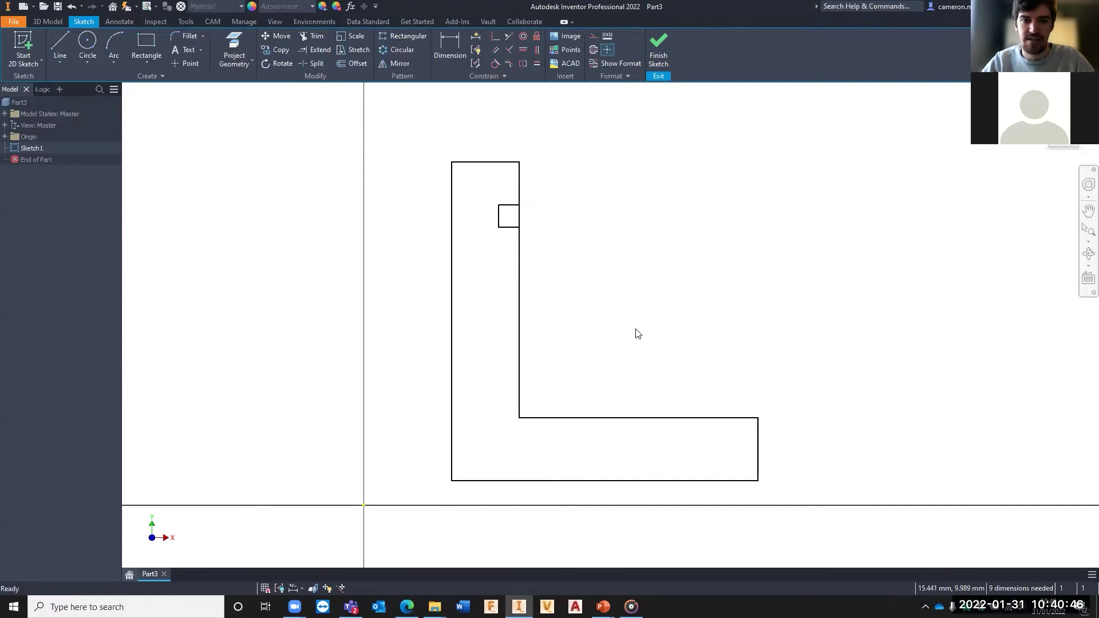
{"action": "mouse_move", "coordinate": [625, 327]}
{"action": "middle_mouse_down"}
{"action": "mouse_move", "coordinate": [690, 309]}
{"action": "mouse_move", "coordinate": [597, 305]}
{"action": "mouse_move", "coordinate": [609, 283]}
{"action": "middle_mouse_up"}
{"action": "scroll", "coordinate": [606, 282], "scroll_direction": "up", "scroll_amount": 3}
{"action": "scroll", "coordinate": [606, 283], "scroll_direction": "down", "scroll_amount": 3}
{"action": "scroll", "coordinate": [606, 283], "scroll_direction": "up", "scroll_amount": 2}
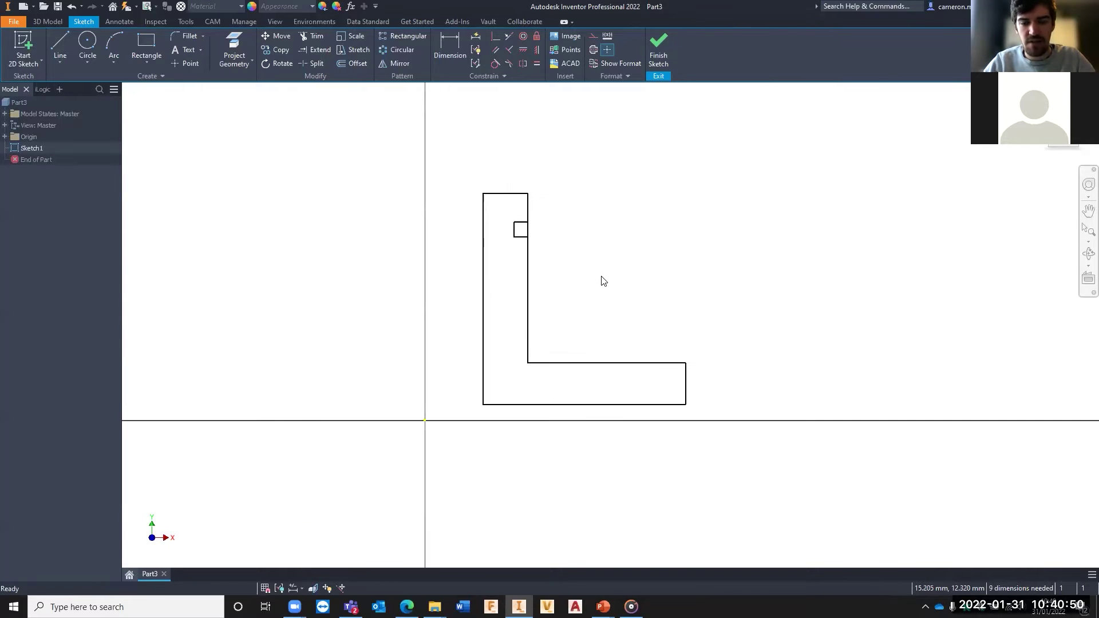
{"action": "middle_click_drag", "start_coordinate": [615, 284], "coordinate": [588, 300]}
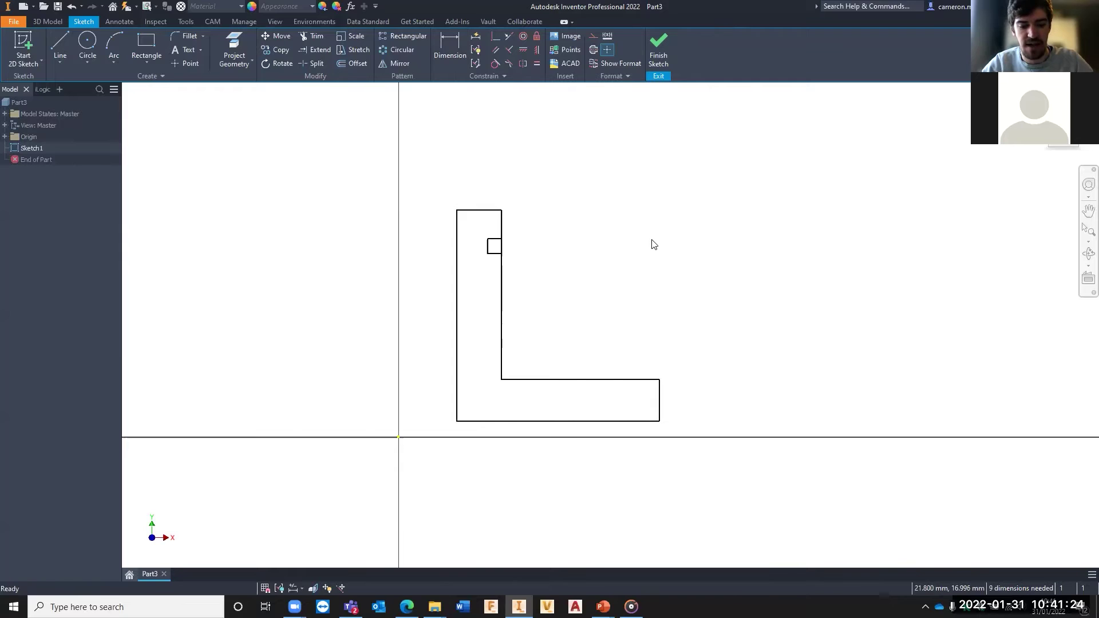
Dimension the outer end edge of the L profile's foot and set its height to 5 mm.
{"action": "key", "text": "d"}
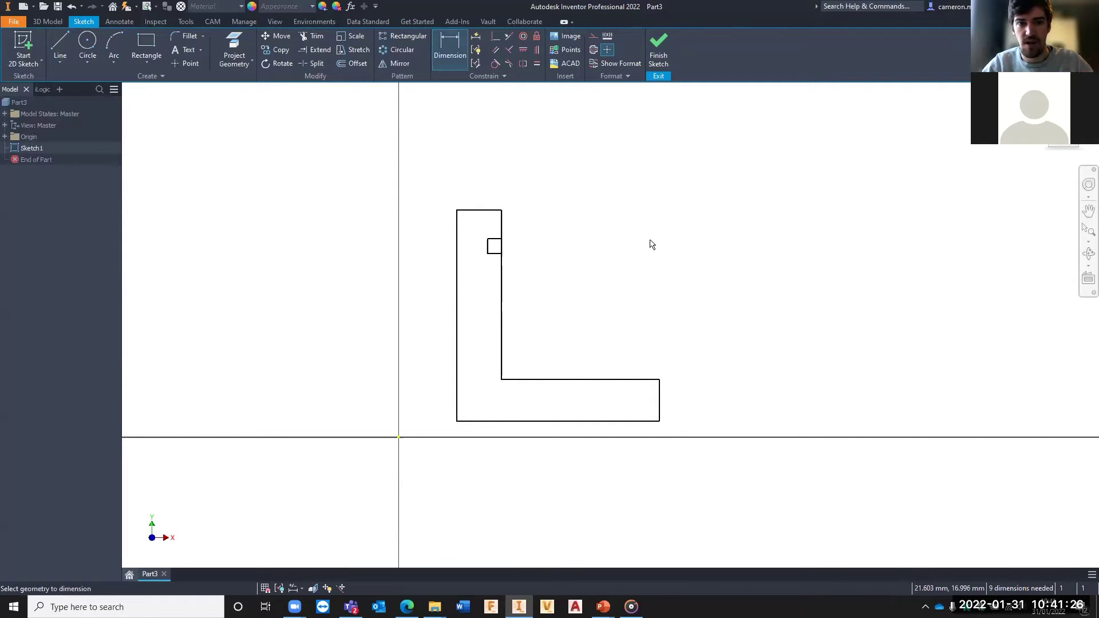
{"action": "scroll", "coordinate": [717, 218], "scroll_direction": "down", "scroll_amount": 3}
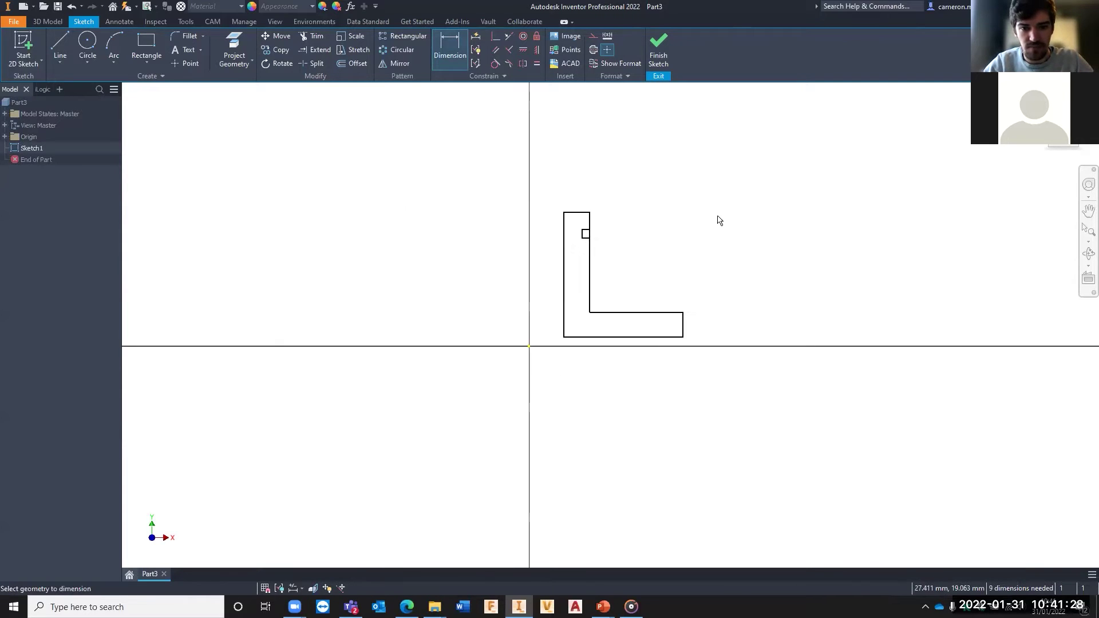
{"action": "scroll", "coordinate": [690, 229], "scroll_direction": "up", "scroll_amount": 3}
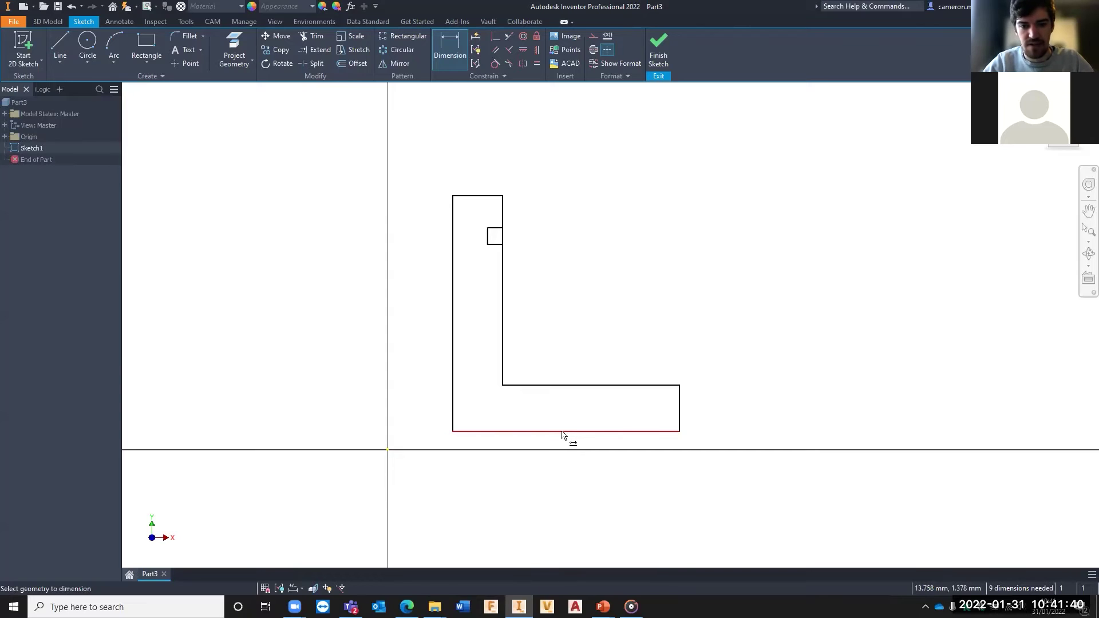
{"action": "left_click", "coordinate": [680, 409]}
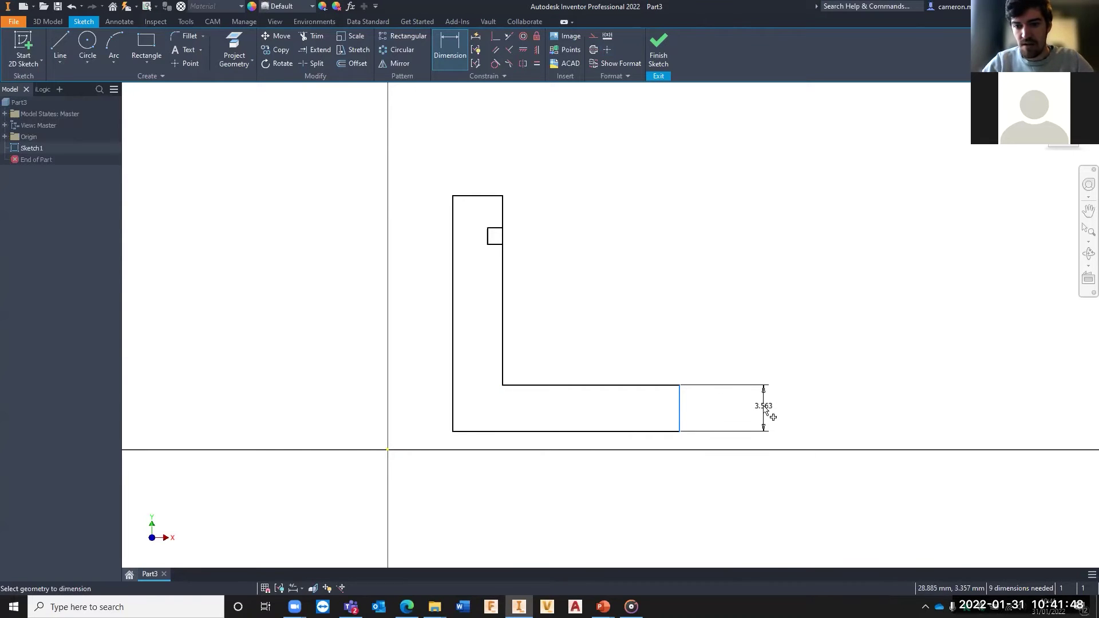
{"action": "left_click", "coordinate": [765, 410]}
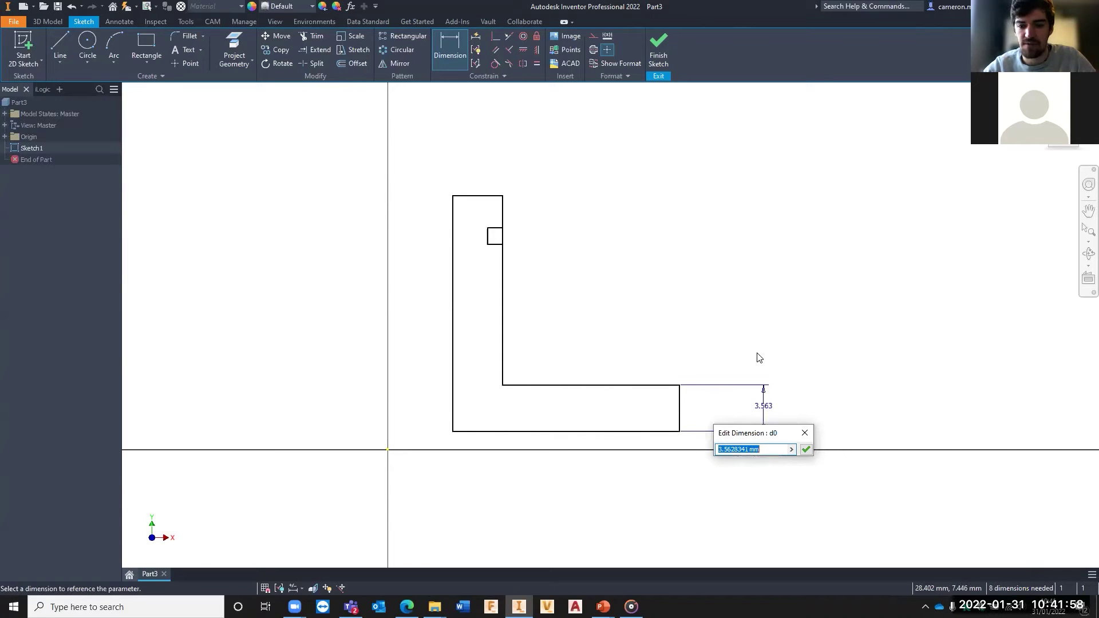
{"action": "type", "text": "5"}
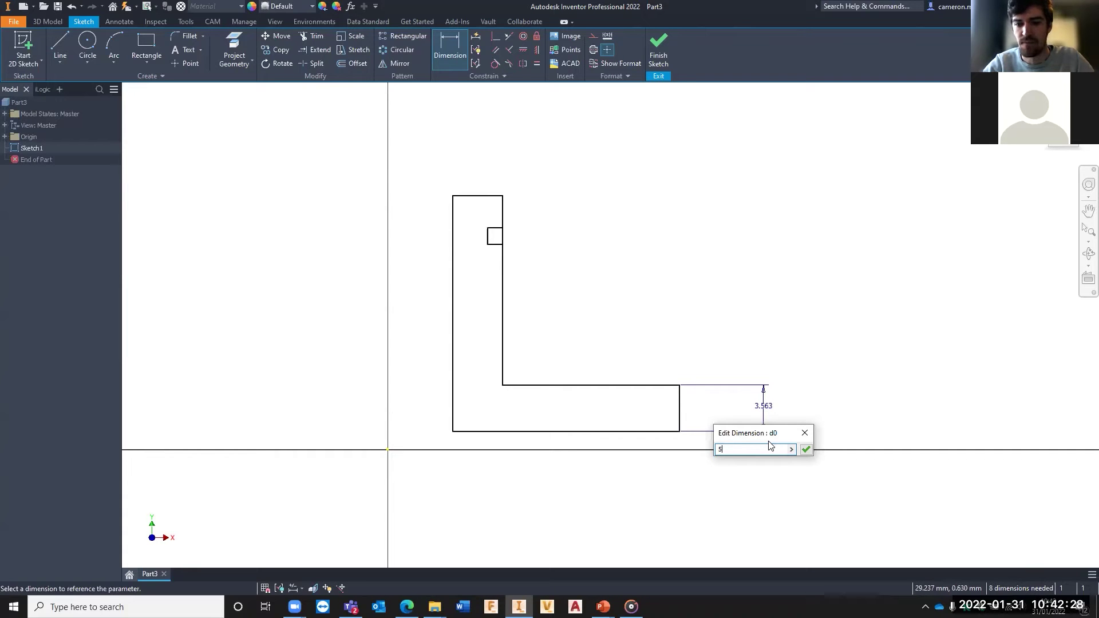
{"action": "key", "text": "Return"}
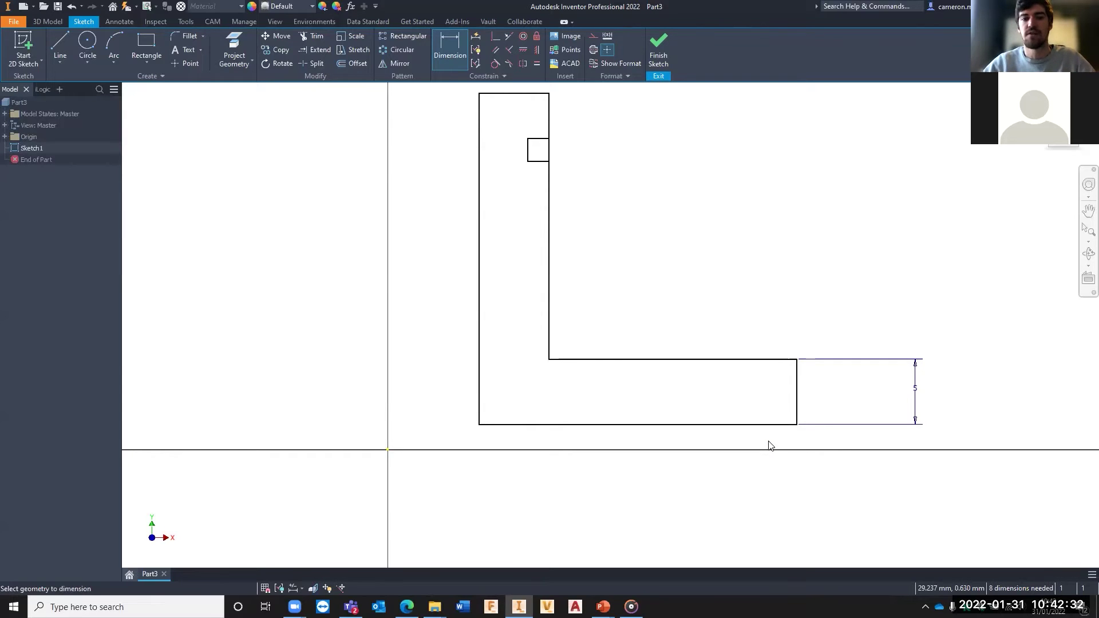
Dimension the upper edge of the foot, from the upright to the outer end, at 20 mm.
{"action": "middle_click_drag", "start_coordinate": [719, 176], "coordinate": [668, 214]}
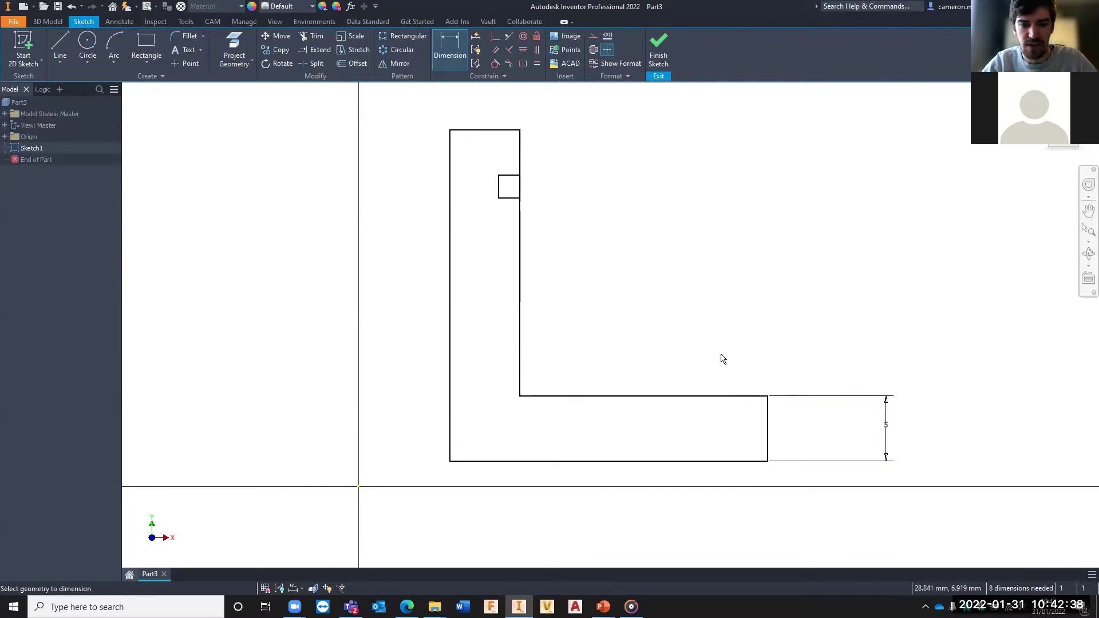
{"action": "scroll", "coordinate": [743, 260], "scroll_direction": "down", "scroll_amount": 2}
{"action": "scroll", "coordinate": [753, 270], "scroll_direction": "up", "scroll_amount": 1}
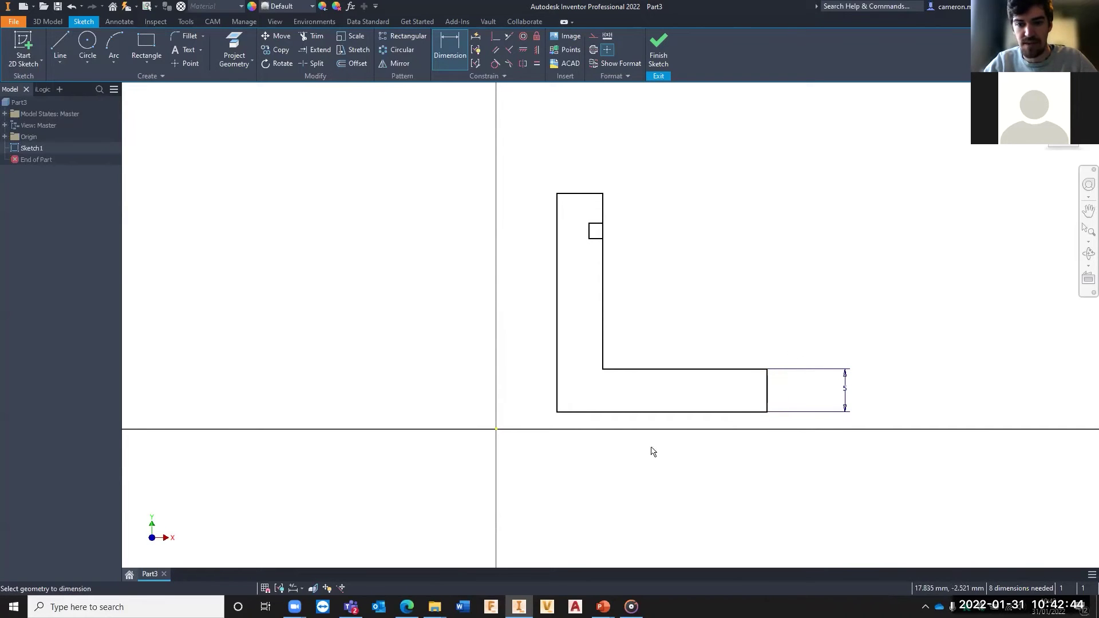
{"action": "left_click", "coordinate": [673, 370]}
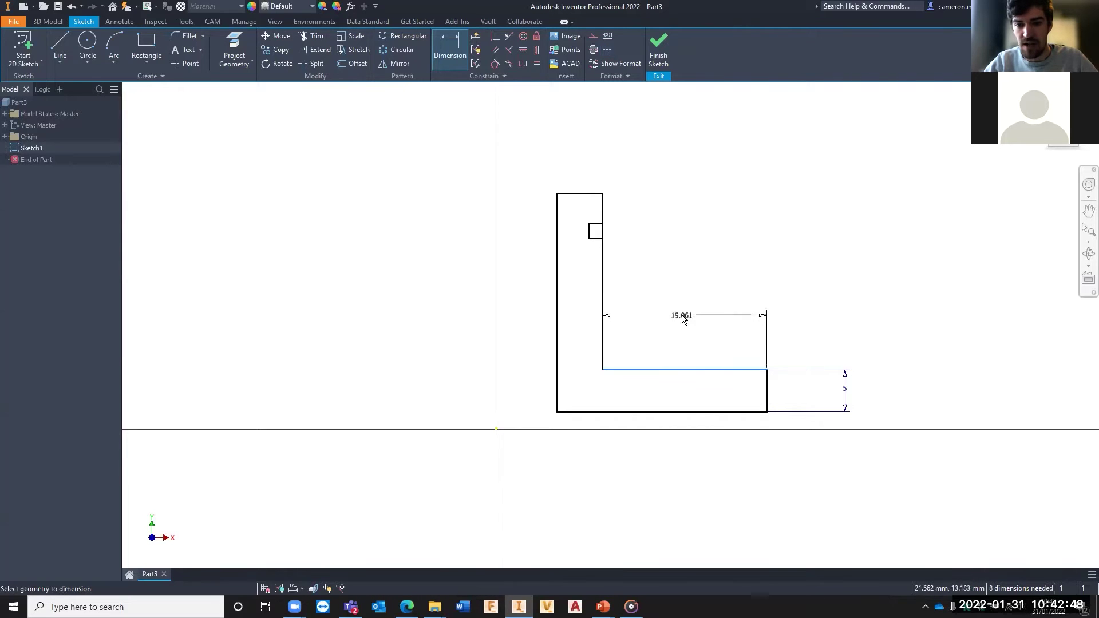
{"action": "left_click", "coordinate": [691, 341]}
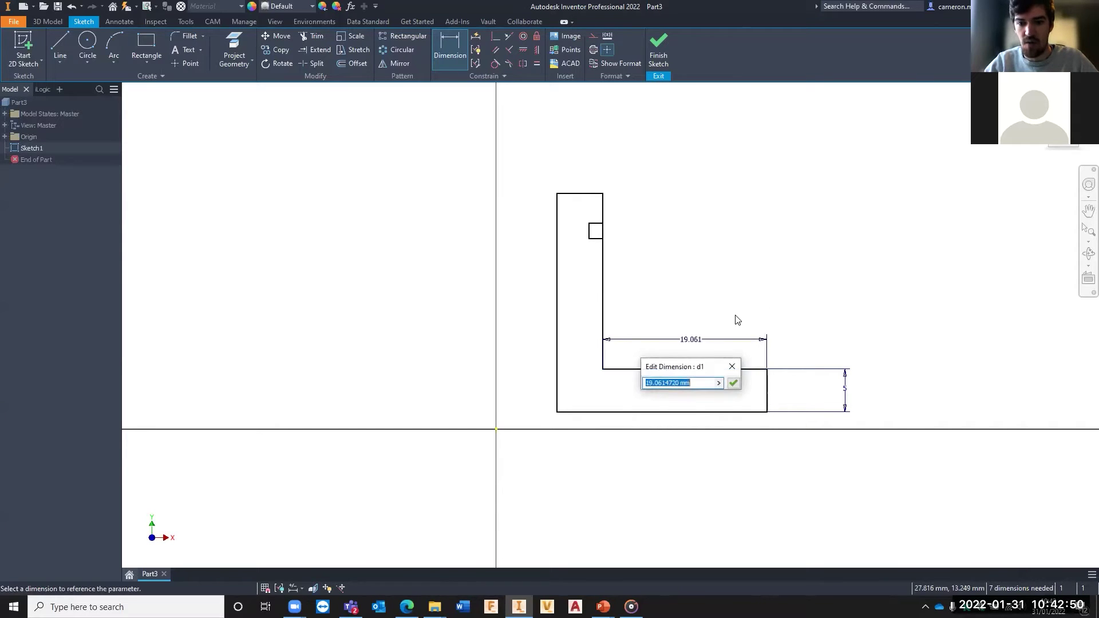
{"action": "type", "text": "20"}
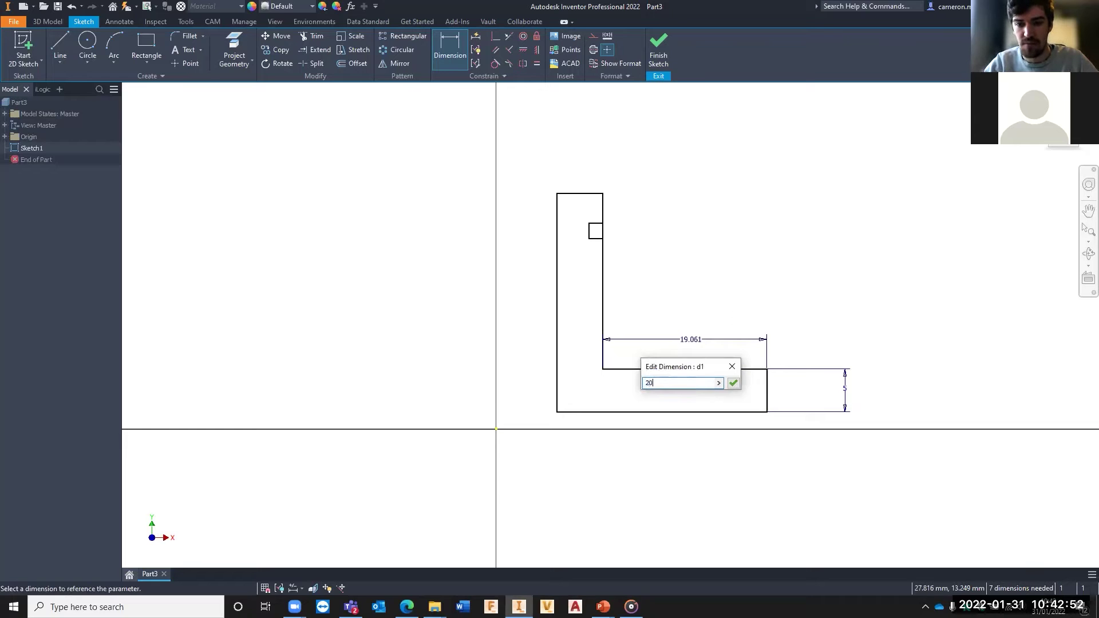
{"action": "key", "text": "Return"}
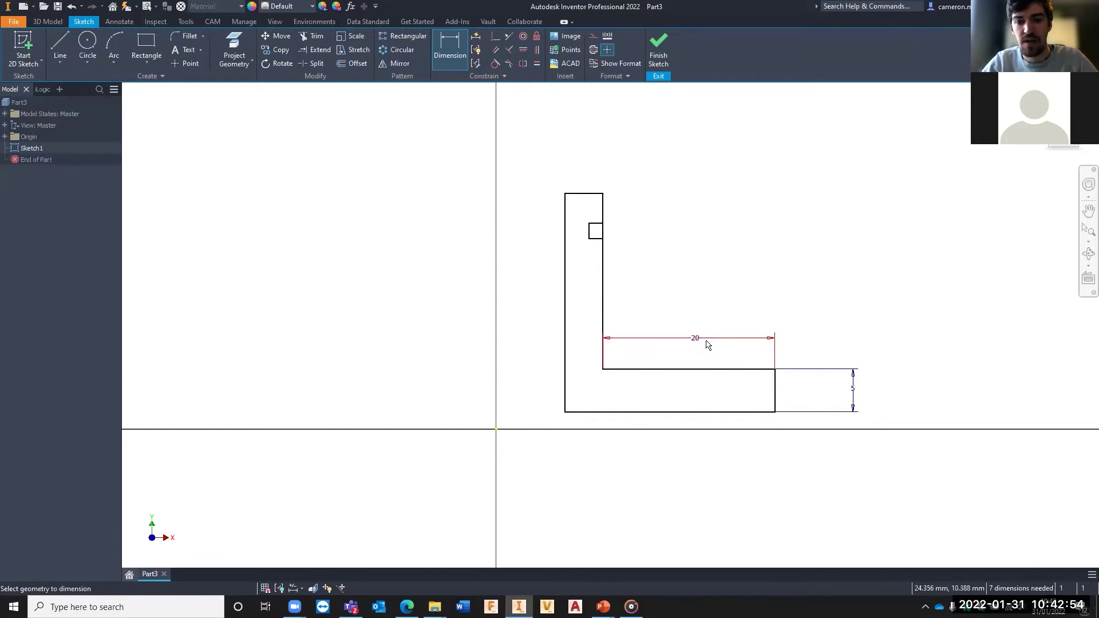
Dimension the overall height between the upright's upper edge and the profile's base edge as 25 mm.
{"action": "left_click", "coordinate": [578, 194]}
{"action": "left_click", "coordinate": [615, 417]}
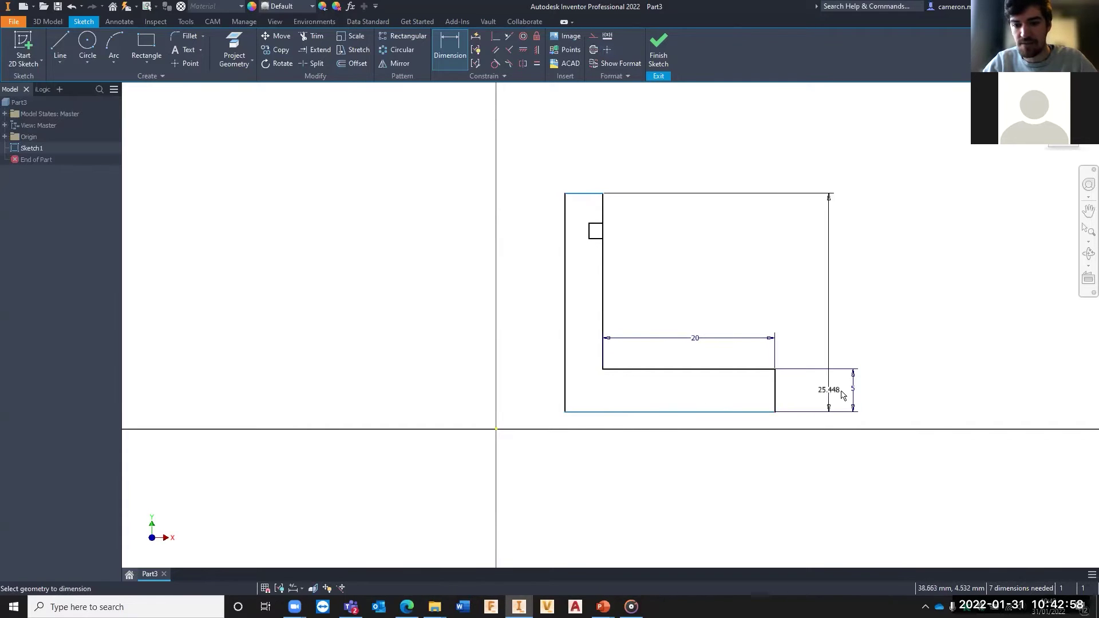
{"action": "left_click", "coordinate": [880, 383]}
{"action": "type", "text": "25"}
{"action": "key", "text": "Return"}
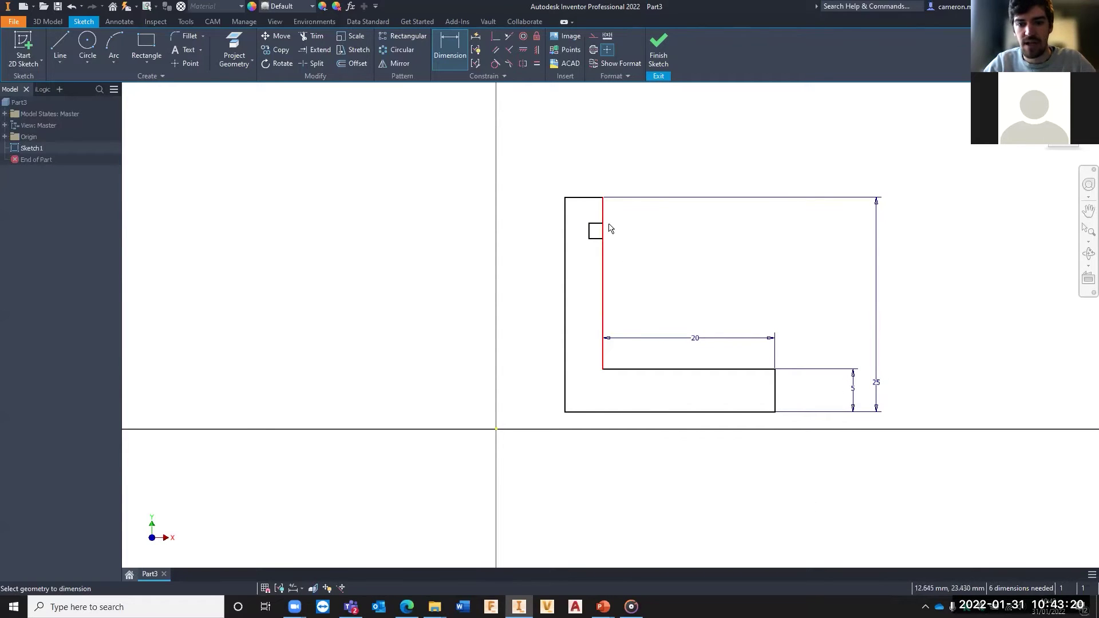
Dimension the upright's thickness along its upper edge and link its value to the foot thickness dimension d0.
{"action": "left_click", "coordinate": [583, 203]}
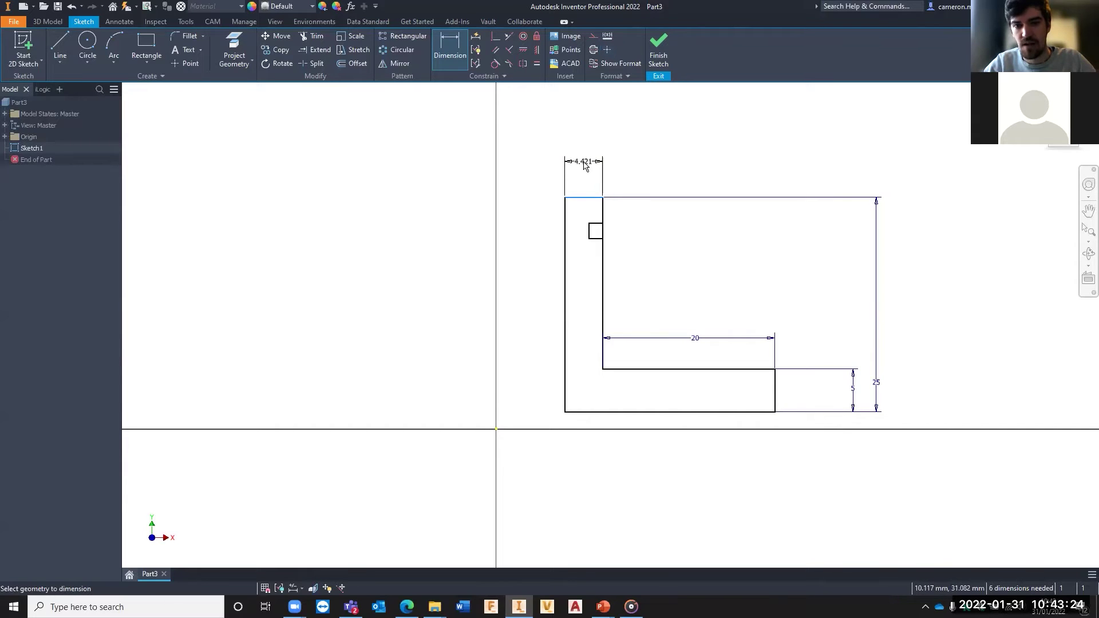
{"action": "left_click", "coordinate": [607, 162]}
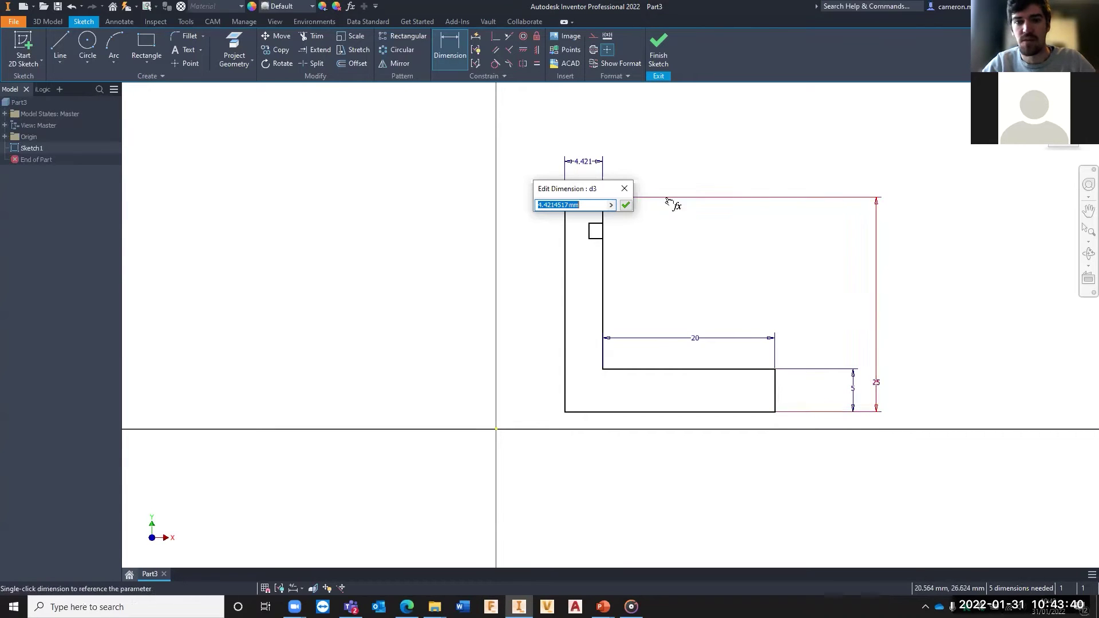
{"action": "left_click", "coordinate": [854, 388]}
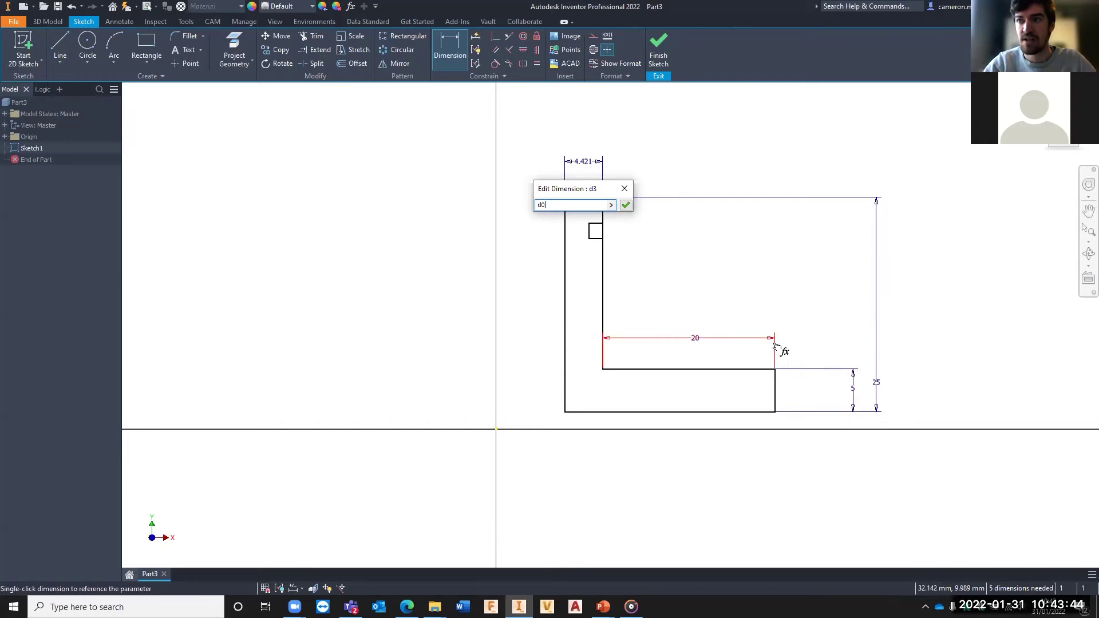
{"action": "key", "text": "Return"}
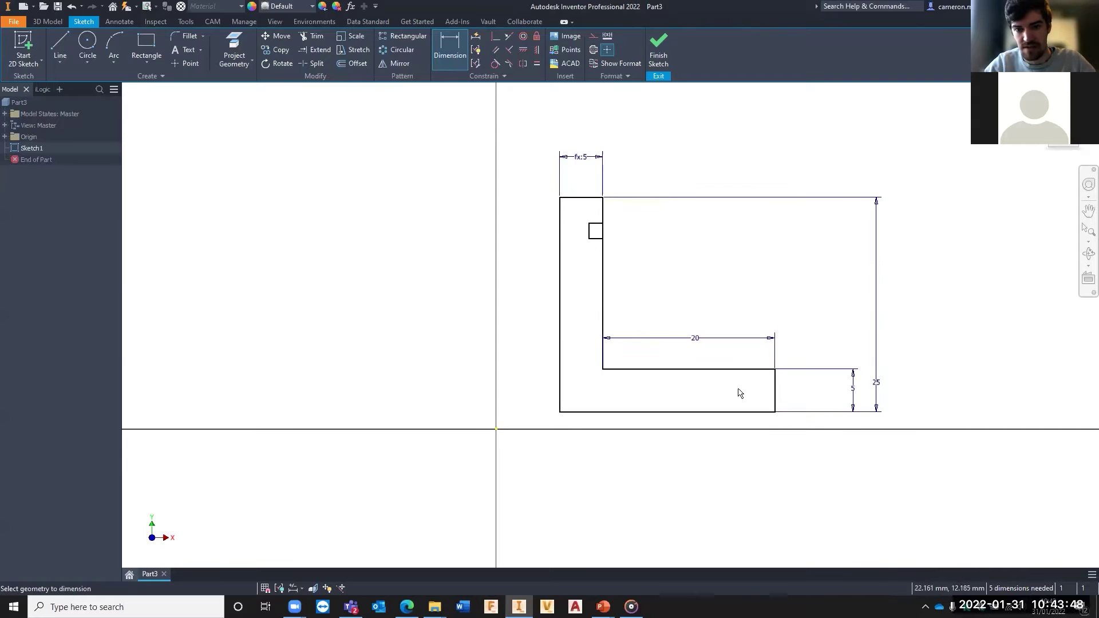
{"action": "key", "text": "Escape"}
Set the foot's thickness dimension to 6 mm.
{"action": "double_click", "coordinate": [854, 381]}
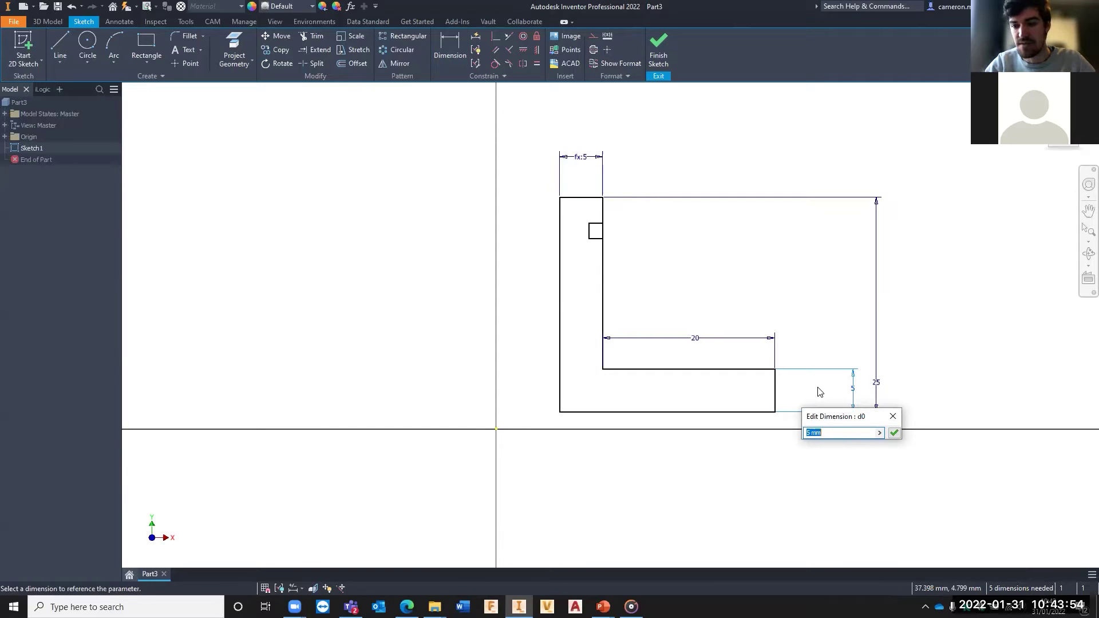
{"action": "type", "text": "6"}
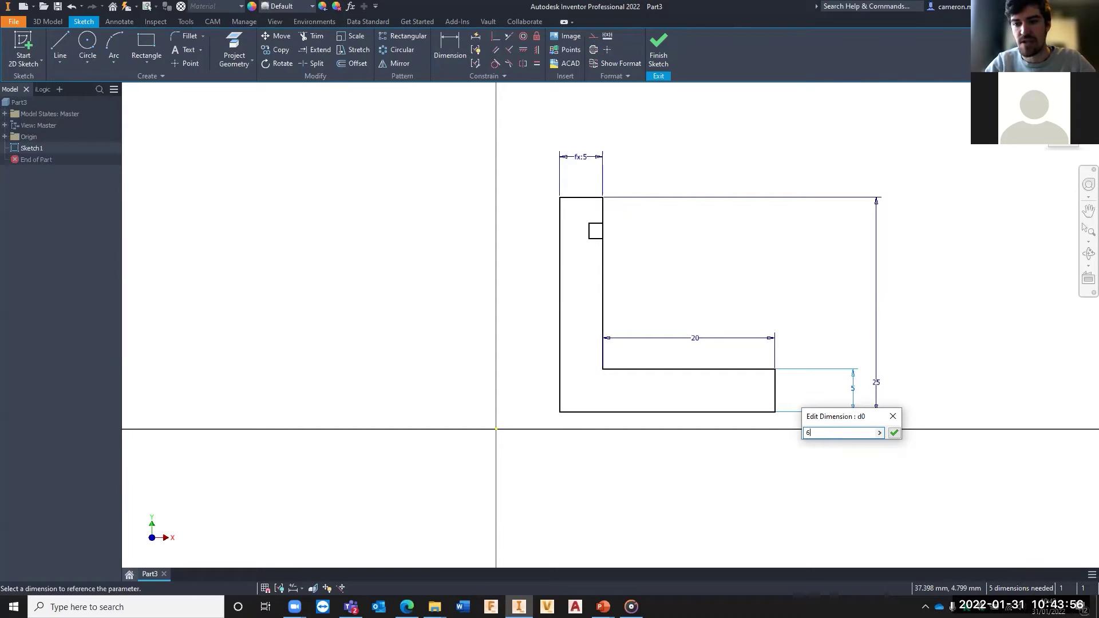
{"action": "key", "text": "Return"}
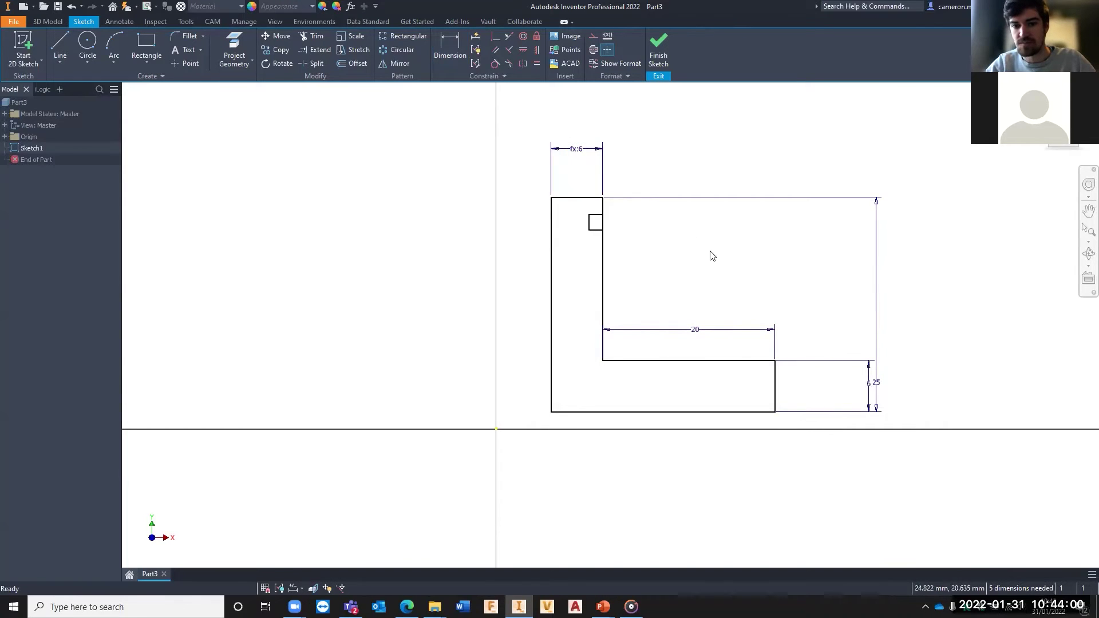
{"action": "scroll", "coordinate": [710, 253], "scroll_direction": "down", "scroll_amount": 3}
{"action": "scroll", "coordinate": [710, 253], "scroll_direction": "up", "scroll_amount": 4}
{"action": "middle_click_drag", "start_coordinate": [709, 253], "coordinate": [677, 261]}
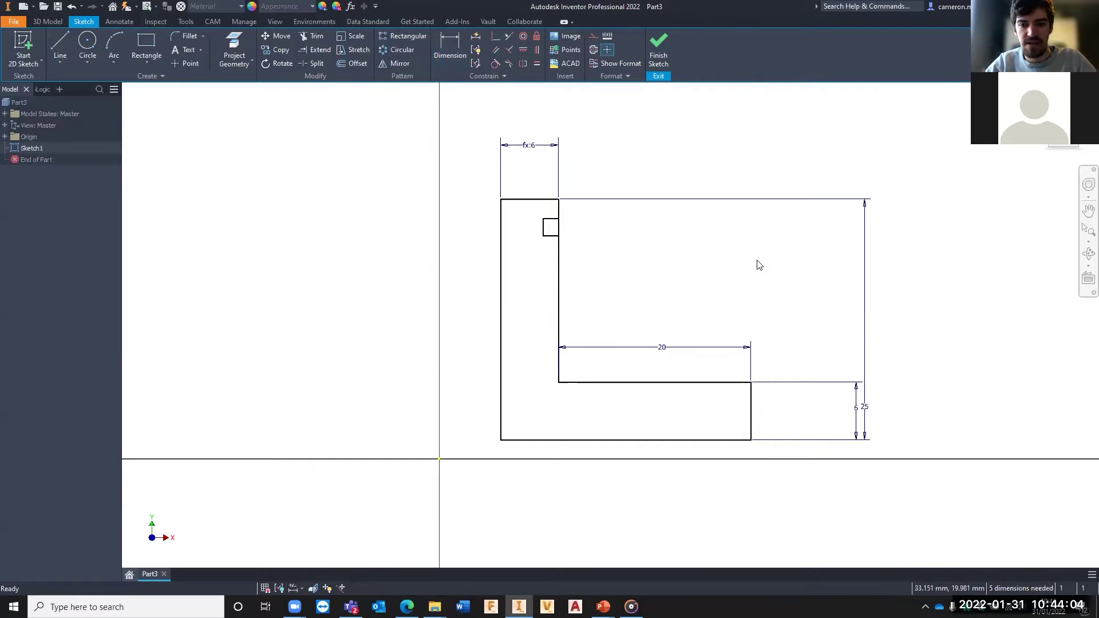
{"action": "scroll", "coordinate": [752, 249], "scroll_direction": "down", "scroll_amount": 2}
{"action": "scroll", "coordinate": [746, 338], "scroll_direction": "up", "scroll_amount": 3}
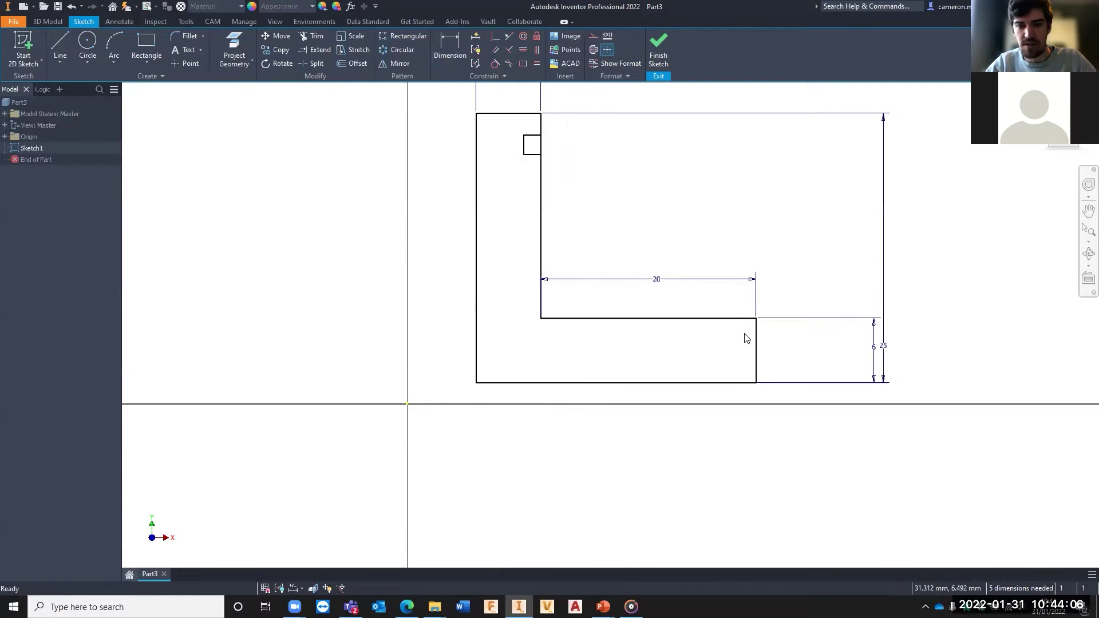
{"action": "middle_click_drag", "start_coordinate": [679, 214], "coordinate": [697, 278]}
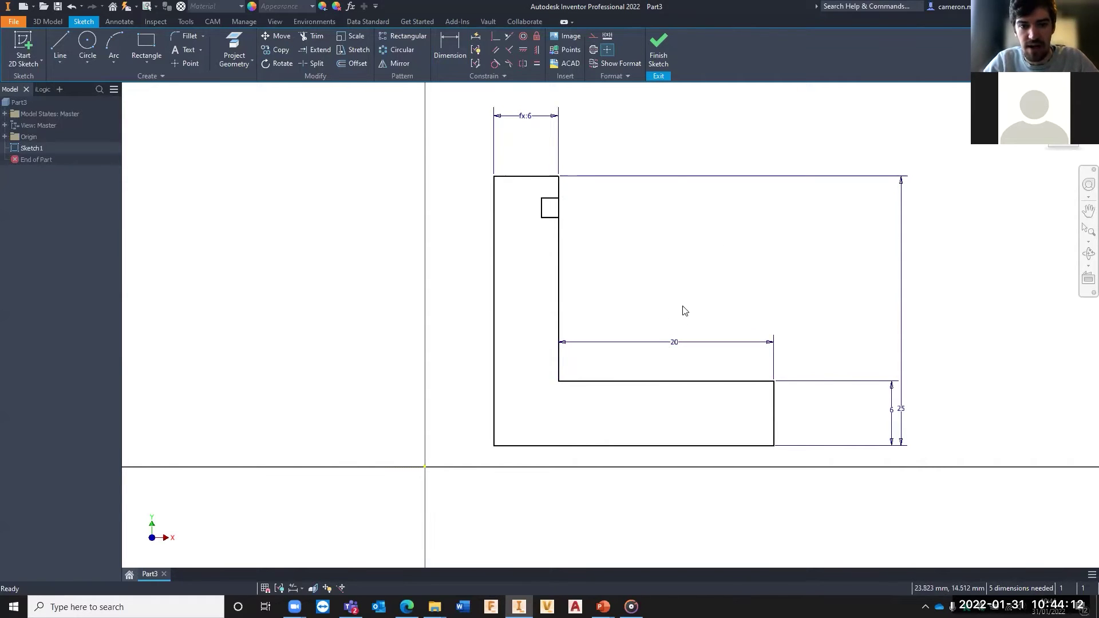
{"action": "middle_click_drag", "start_coordinate": [685, 311], "coordinate": [692, 256]}
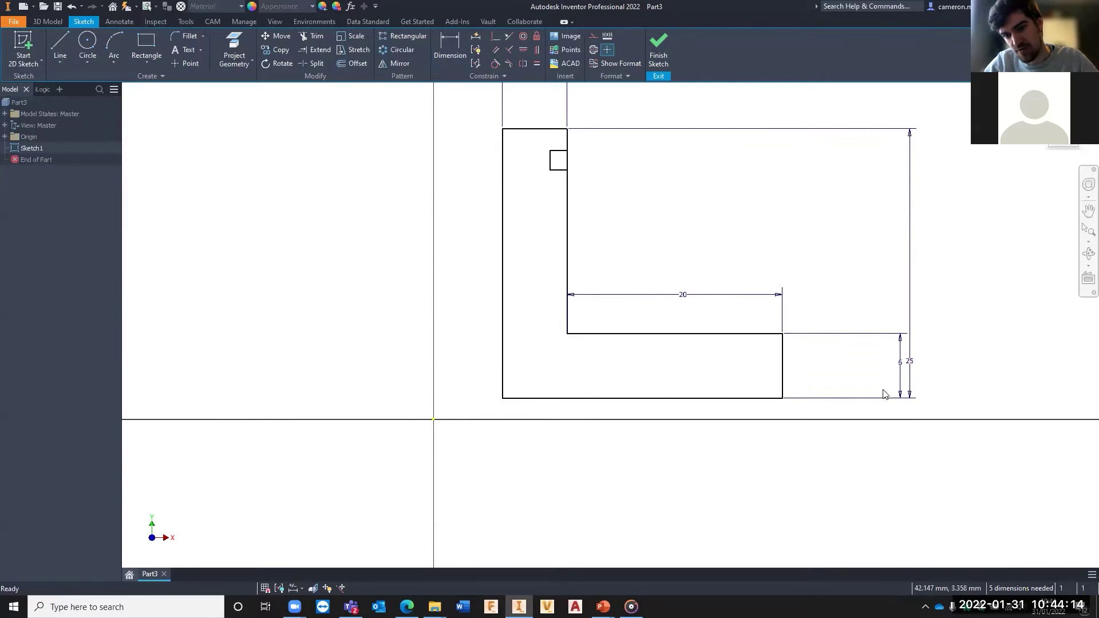
{"action": "middle_click_drag", "start_coordinate": [648, 199], "coordinate": [671, 234]}
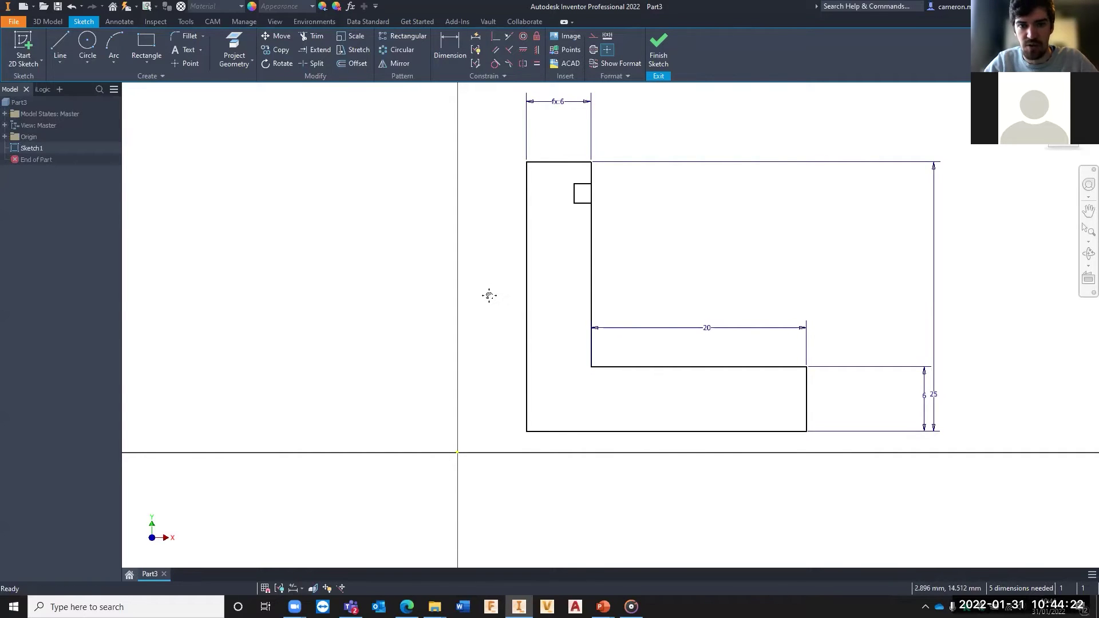
{"action": "middle_click_drag", "start_coordinate": [488, 299], "coordinate": [481, 286]}
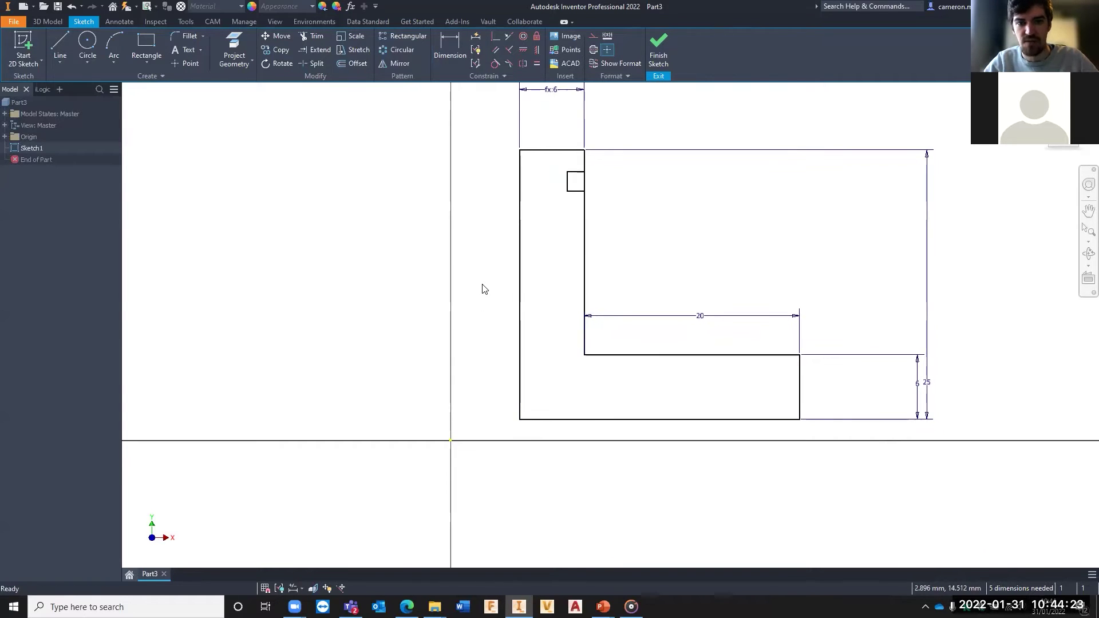
Draw a vertical line from the origin to above the profile's upper edge and convert it to a centerline.
{"action": "left_click", "coordinate": [59, 42]}
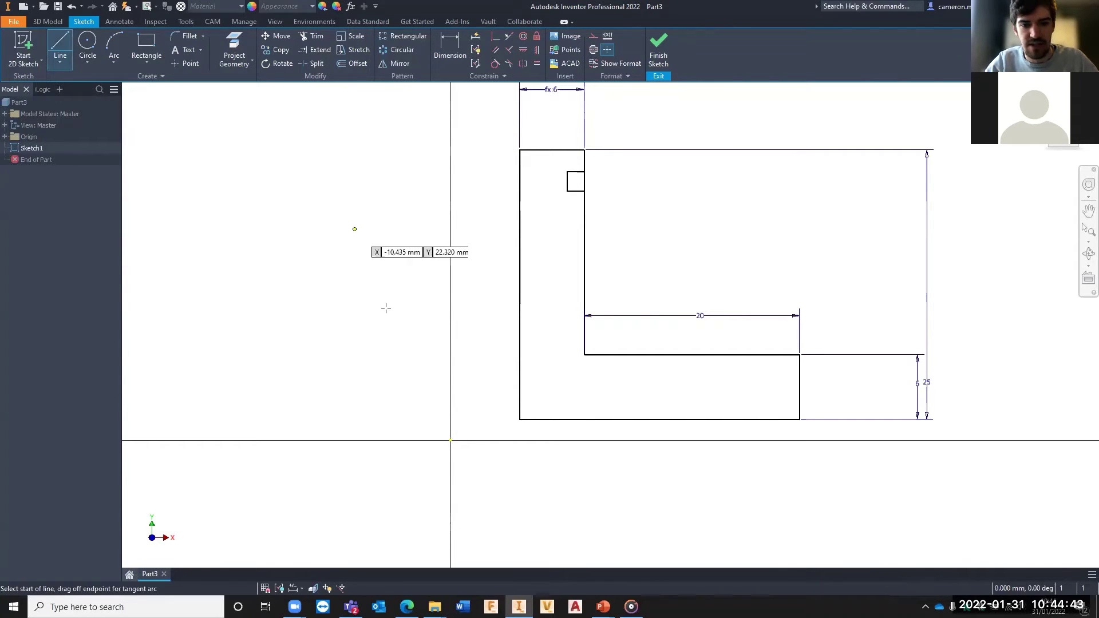
{"action": "left_click", "coordinate": [451, 439]}
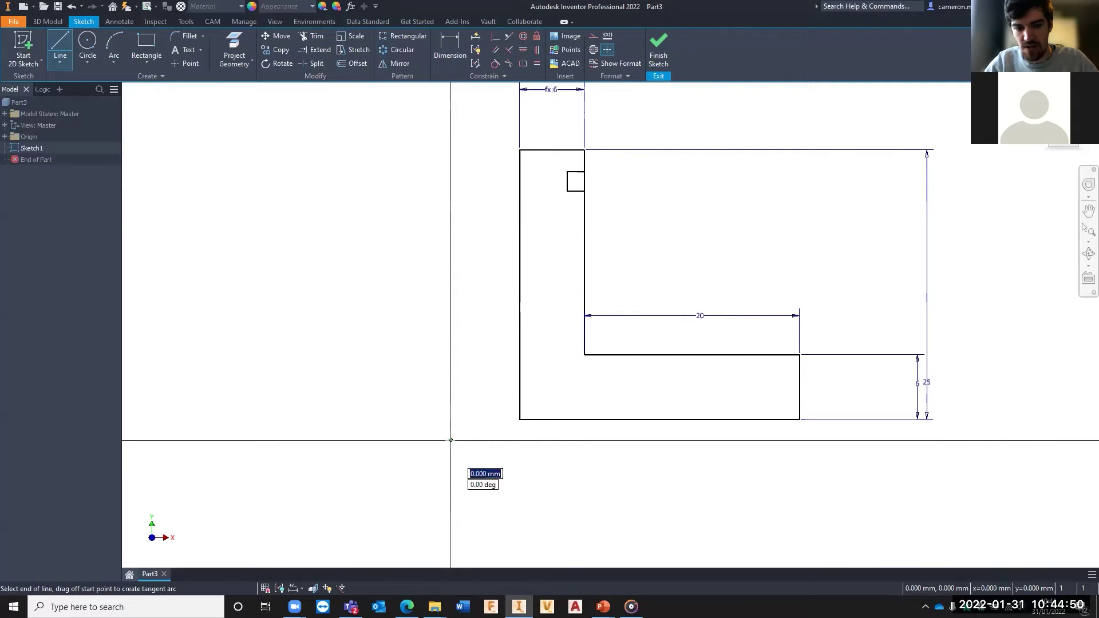
{"action": "left_click", "coordinate": [451, 117]}
{"action": "key", "text": "Escape"}
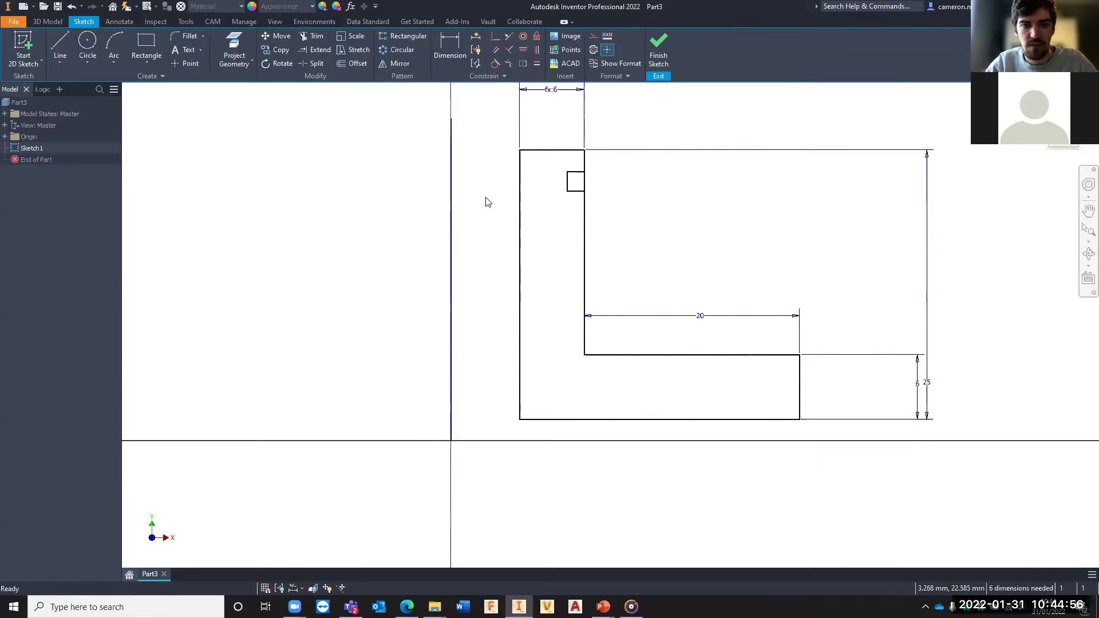
{"action": "left_click", "coordinate": [450, 217]}
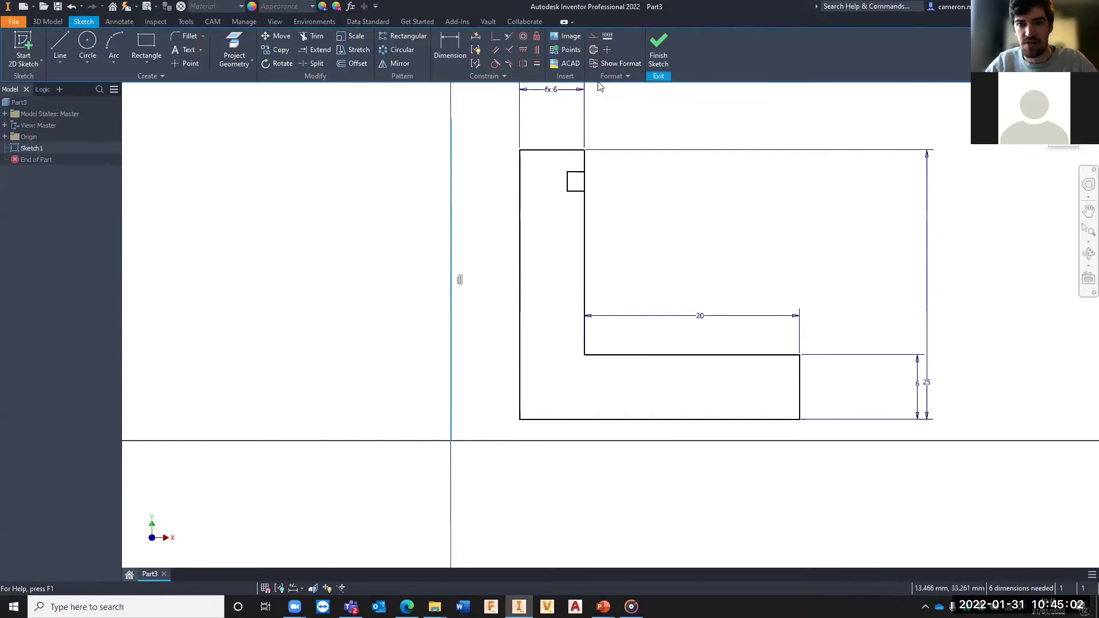
{"action": "left_click", "coordinate": [608, 50]}
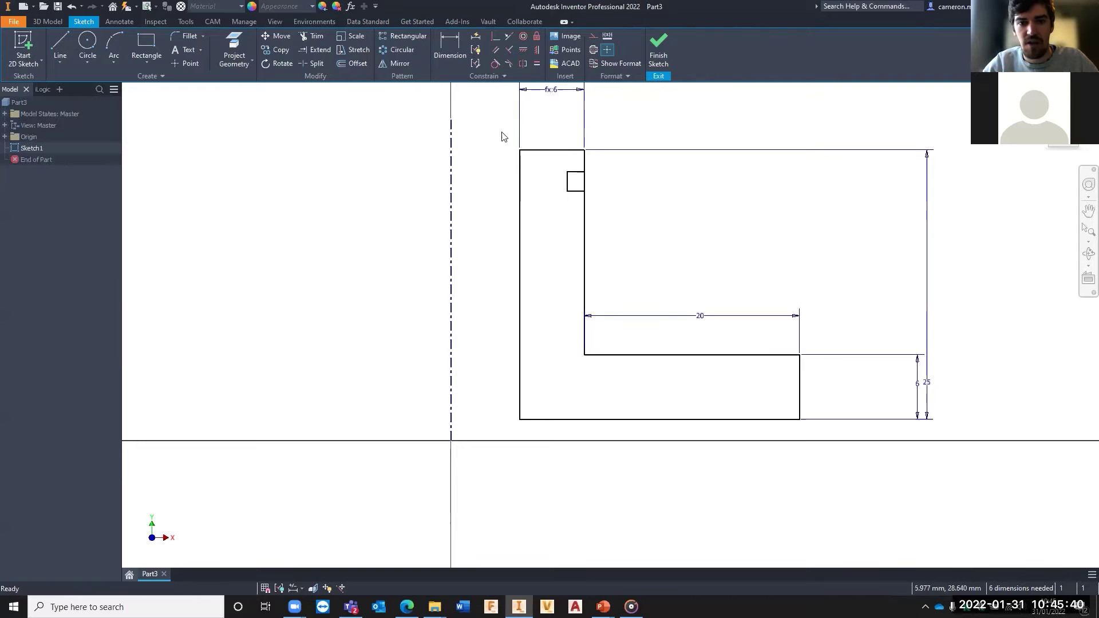
{"action": "scroll", "coordinate": [481, 314], "scroll_direction": "down", "scroll_amount": 4}
{"action": "middle_click_drag", "start_coordinate": [483, 319], "coordinate": [520, 259]}
{"action": "scroll", "coordinate": [520, 259], "scroll_direction": "up", "scroll_amount": 3}
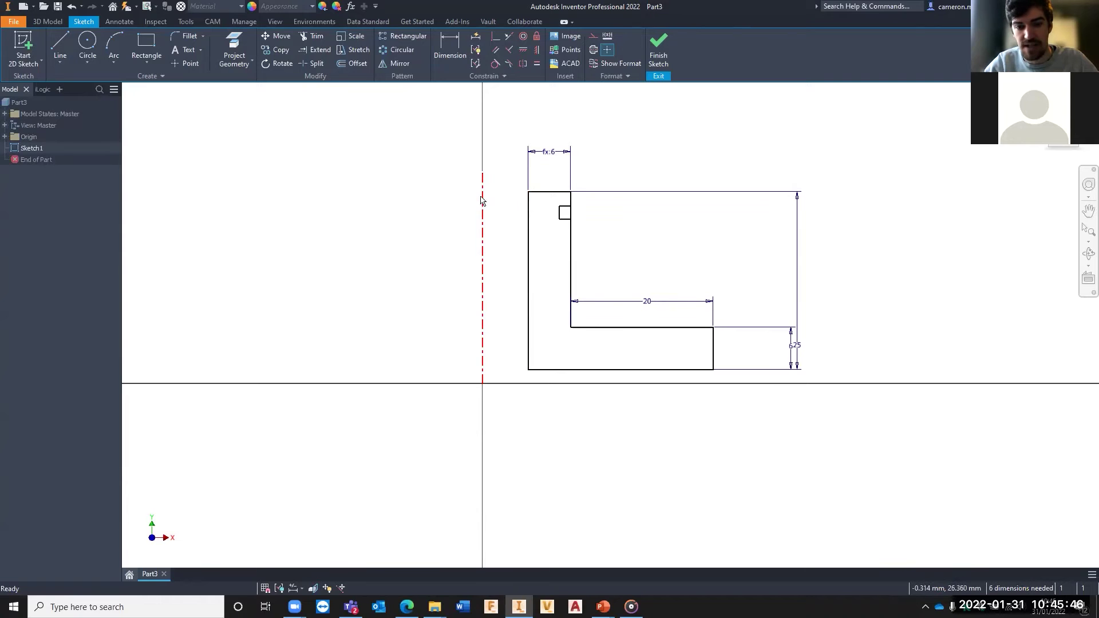
{"action": "left_click", "coordinate": [483, 251]}
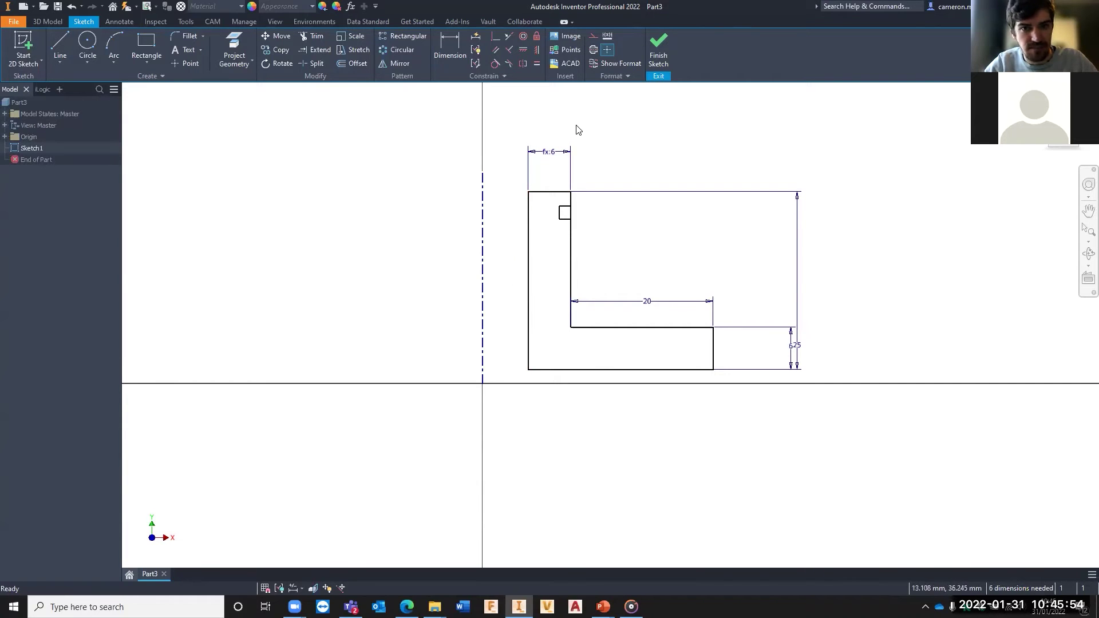
Dimension the upright's inner edge from the centerline as a 10 mm diameter.
{"action": "left_click", "coordinate": [453, 42]}
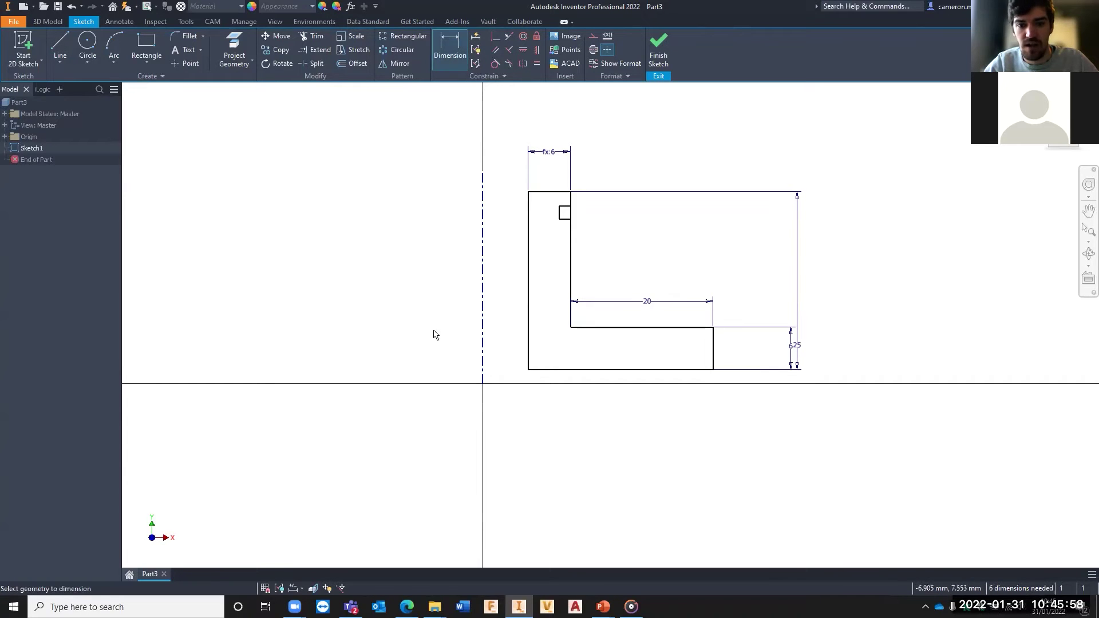
{"action": "left_click", "coordinate": [484, 247]}
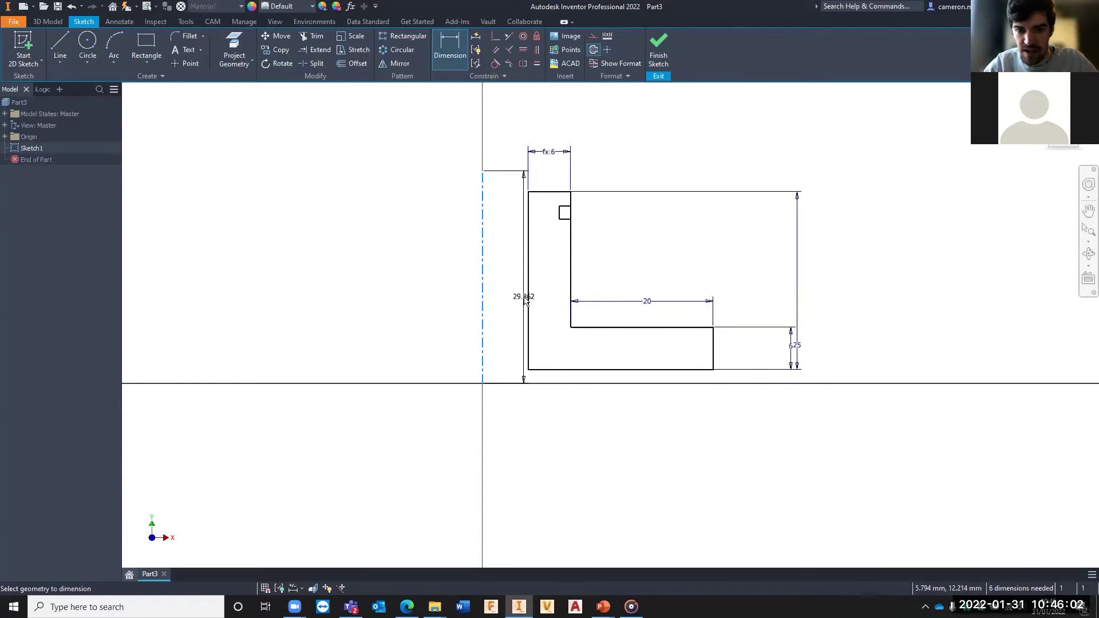
{"action": "left_click", "coordinate": [526, 235]}
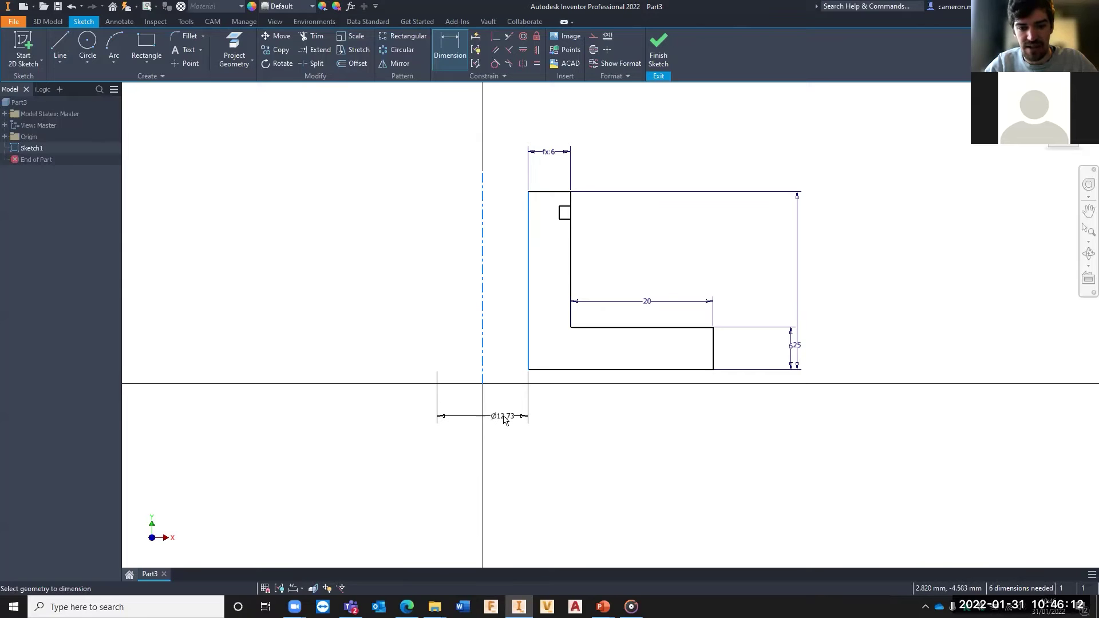
{"action": "left_click", "coordinate": [504, 420]}
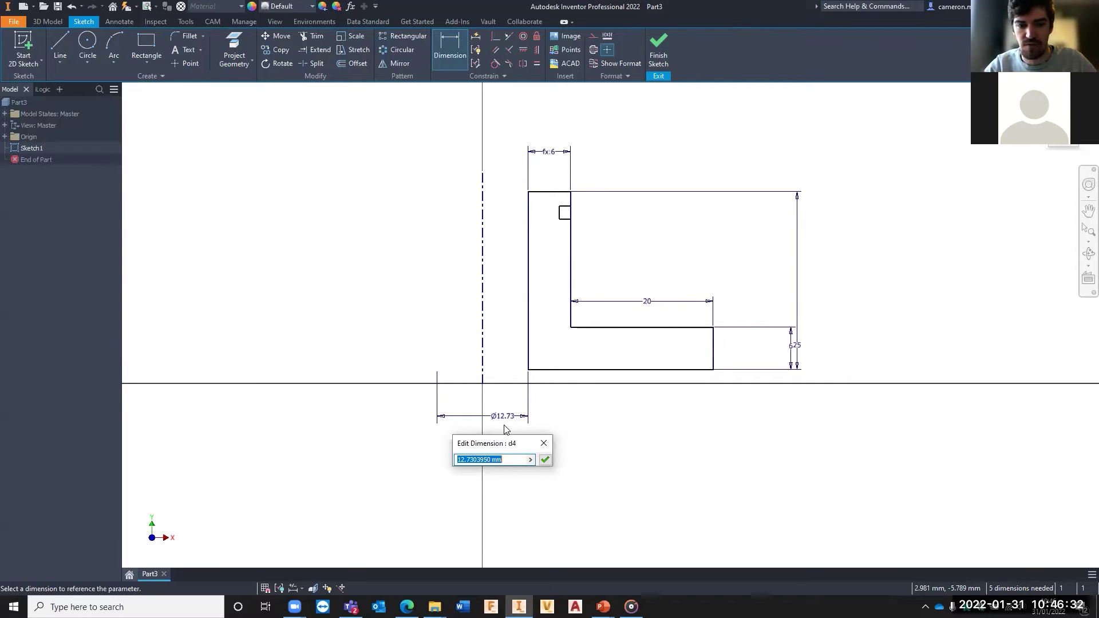
{"action": "type", "text": "10"}
{"action": "key", "text": "Return"}
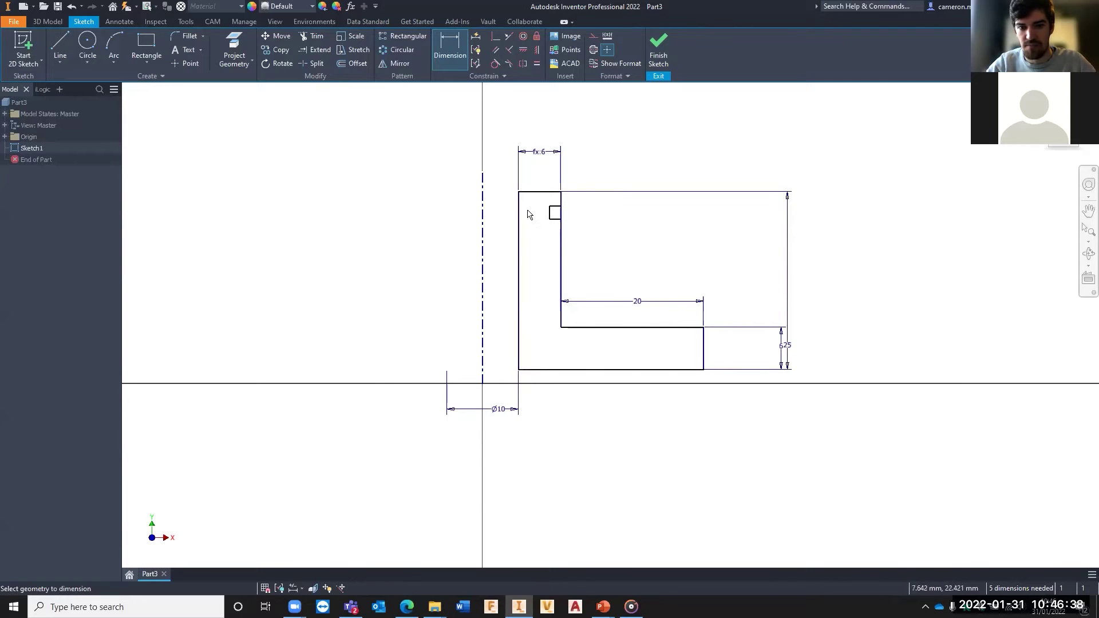
{"action": "key", "text": "Escape"}
Test which directions the L-shaped profile can still move in by pulling on its edges.
{"action": "left_click_drag", "start_coordinate": [521, 303], "coordinate": [554, 295]}
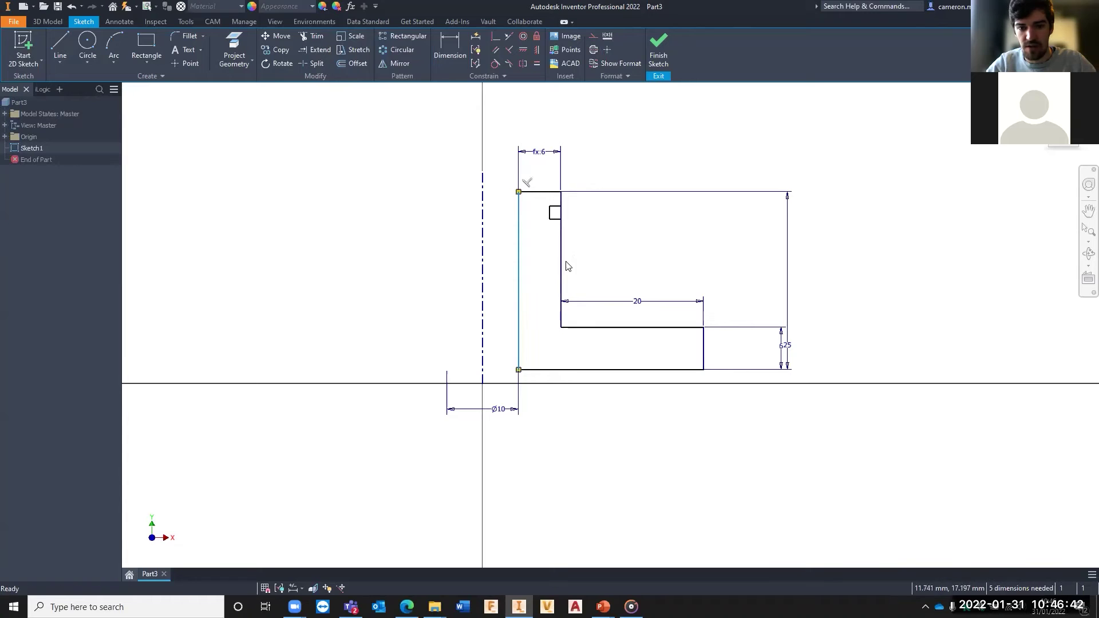
{"action": "left_click", "coordinate": [561, 229]}
{"action": "mouse_move", "coordinate": [548, 205]}
{"action": "left_mouse_down"}
{"action": "mouse_move", "coordinate": [536, 190]}
{"action": "mouse_move", "coordinate": [555, 159]}
{"action": "mouse_move", "coordinate": [696, 300]}
{"action": "mouse_move", "coordinate": [746, 316]}
{"action": "mouse_move", "coordinate": [664, 311]}
{"action": "mouse_move", "coordinate": [633, 275]}
{"action": "left_mouse_up"}
{"action": "left_click", "coordinate": [561, 269]}
{"action": "left_click", "coordinate": [576, 327]}
{"action": "mouse_move", "coordinate": [575, 326]}
{"action": "left_mouse_down"}
{"action": "mouse_move", "coordinate": [591, 385]}
{"action": "mouse_move", "coordinate": [592, 367]}
{"action": "left_mouse_up"}
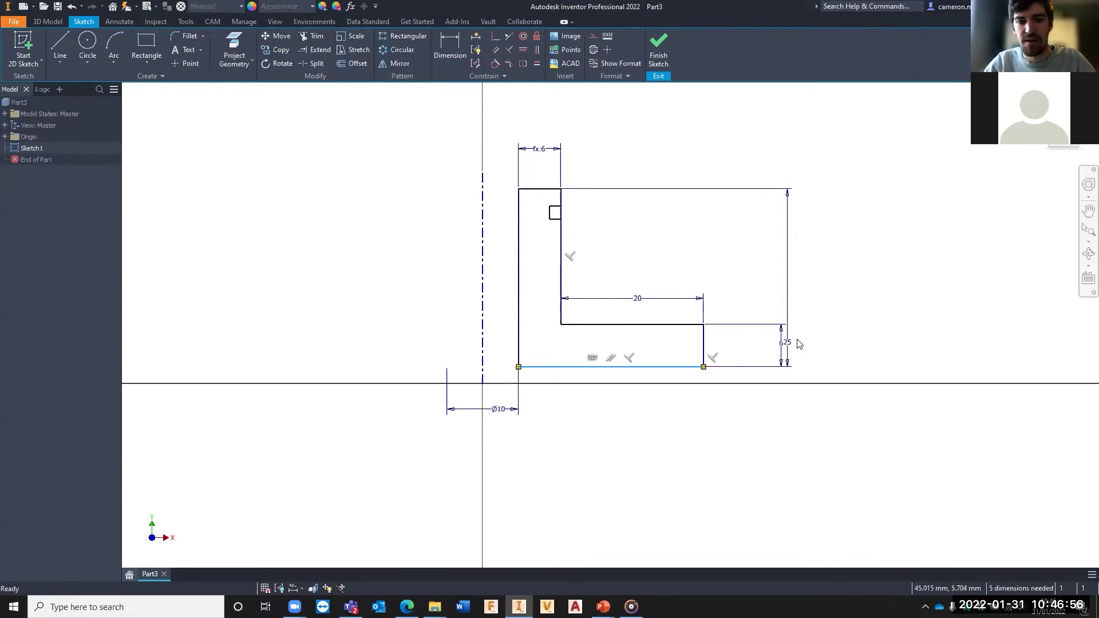
{"action": "left_click_drag", "start_coordinate": [704, 344], "coordinate": [673, 341]}
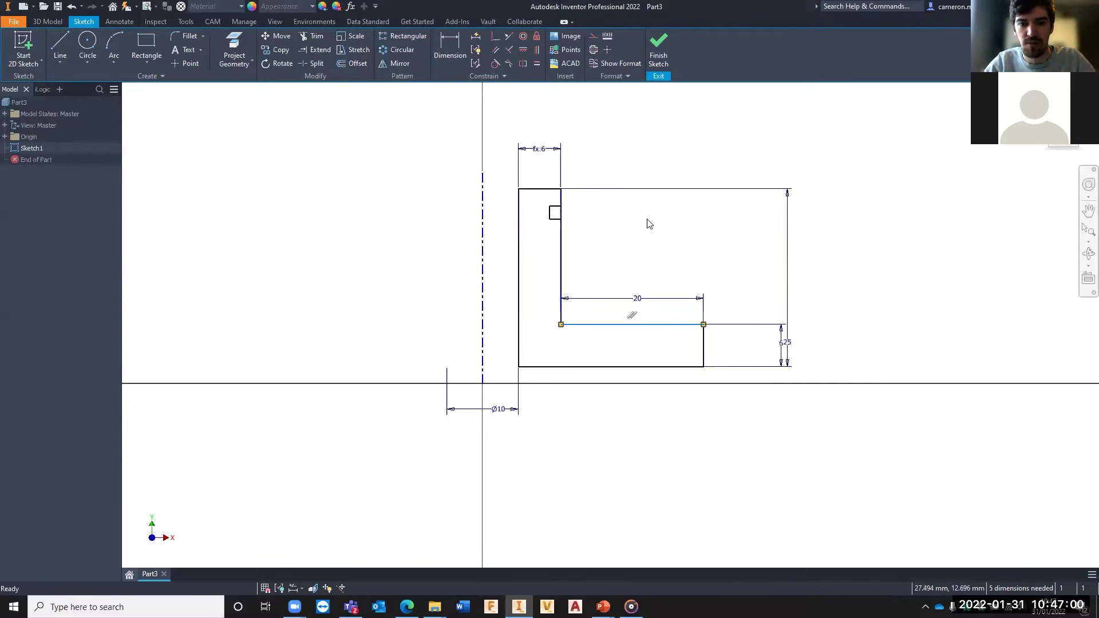
Enlarge the notch slightly at its lower edge and dimension its horizontal depth as 1 mm.
{"action": "scroll", "coordinate": [609, 248], "scroll_direction": "down", "scroll_amount": 2}
{"action": "scroll", "coordinate": [607, 246], "scroll_direction": "up", "scroll_amount": 5}
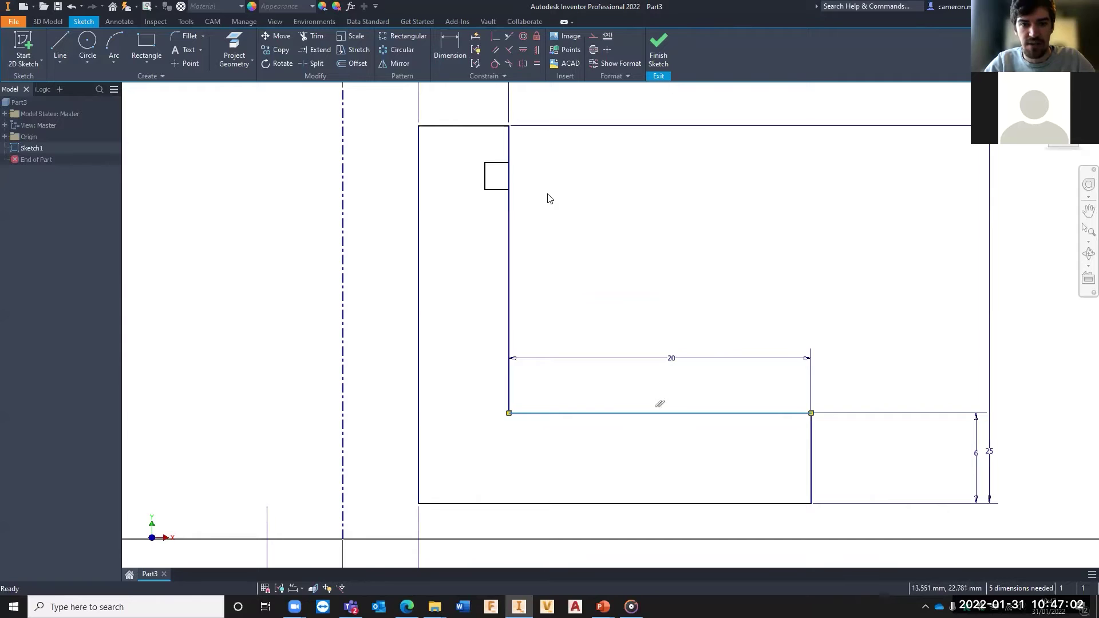
{"action": "middle_click_drag", "start_coordinate": [548, 199], "coordinate": [599, 230]}
{"action": "mouse_move", "coordinate": [579, 207]}
{"action": "left_mouse_down"}
{"action": "mouse_move", "coordinate": [596, 228]}
{"action": "mouse_move", "coordinate": [584, 243]}
{"action": "mouse_move", "coordinate": [589, 213]}
{"action": "left_mouse_up"}
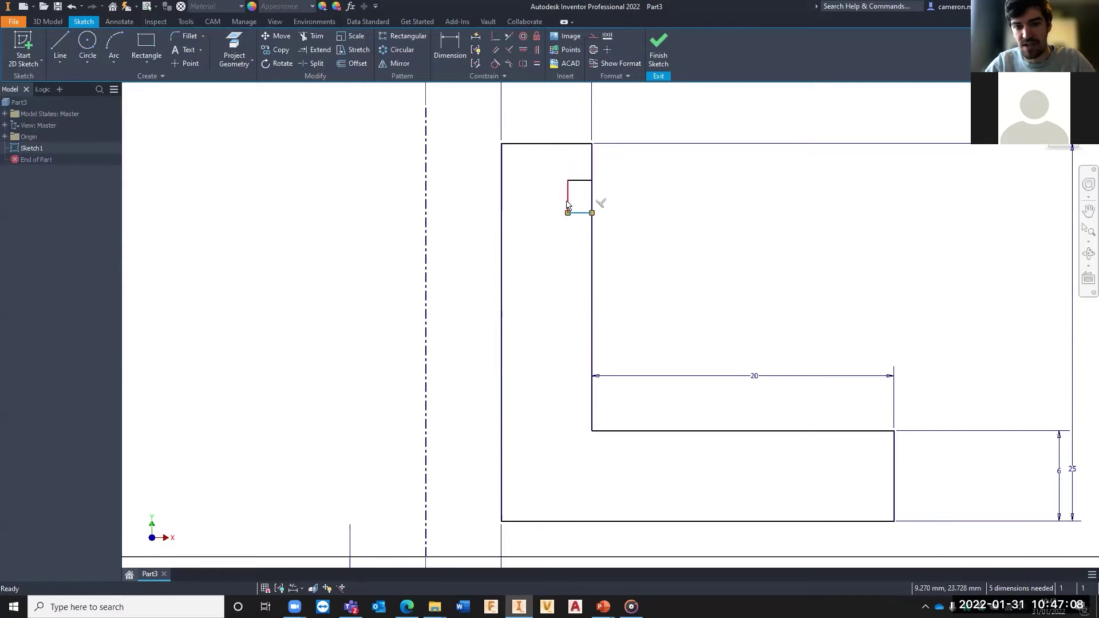
{"action": "key", "text": "d"}
{"action": "left_click", "coordinate": [587, 234]}
{"action": "type", "text": "1.6057609"}
{"action": "key", "text": "Return"}
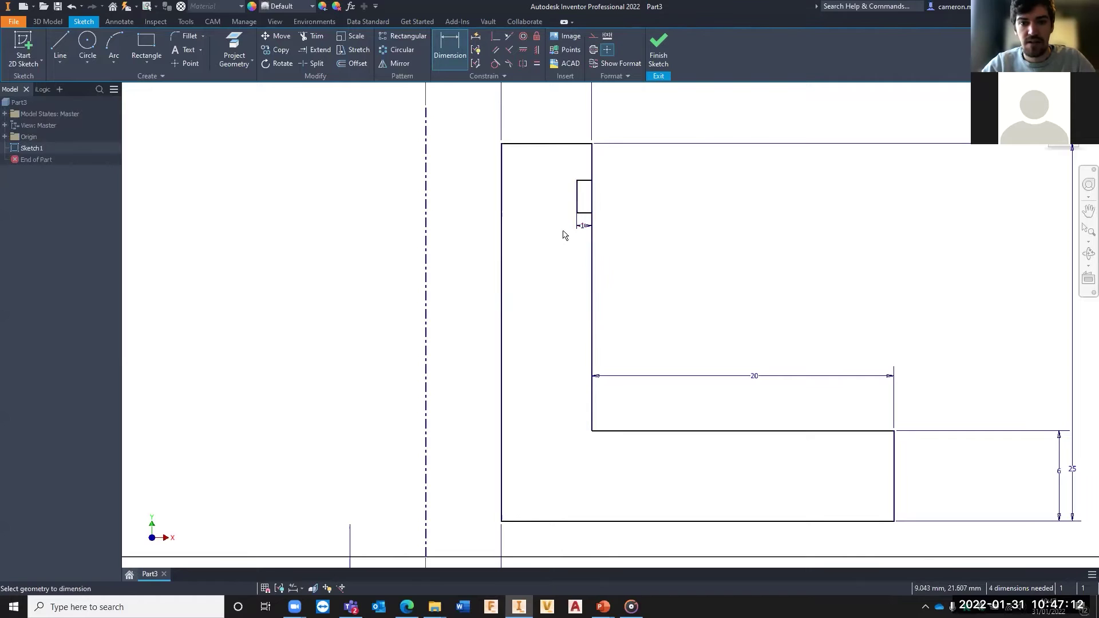
Dimension the notch's height along its inner vertical edge as 1 mm.
{"action": "left_click", "coordinate": [576, 205]}
{"action": "left_click", "coordinate": [561, 206]}
{"action": "type", "text": "1"}
{"action": "key", "text": "Return"}
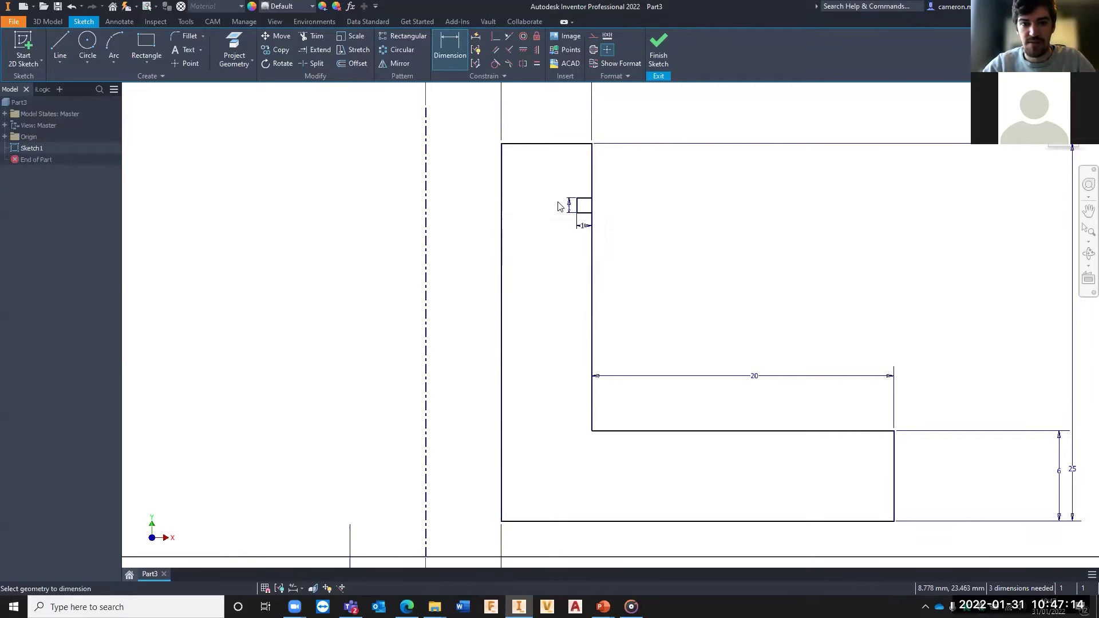
{"action": "key", "text": "Escape"}
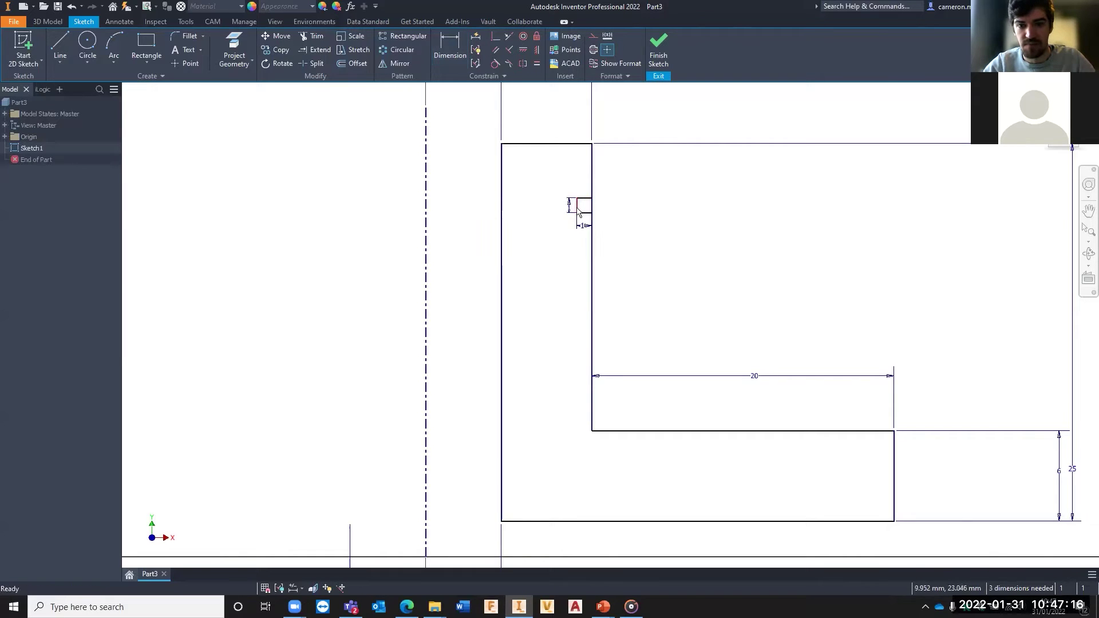
Shift the notch down the upright and dimension its upper edge 2 mm from the profile's upper edge.
{"action": "left_click", "coordinate": [578, 207]}
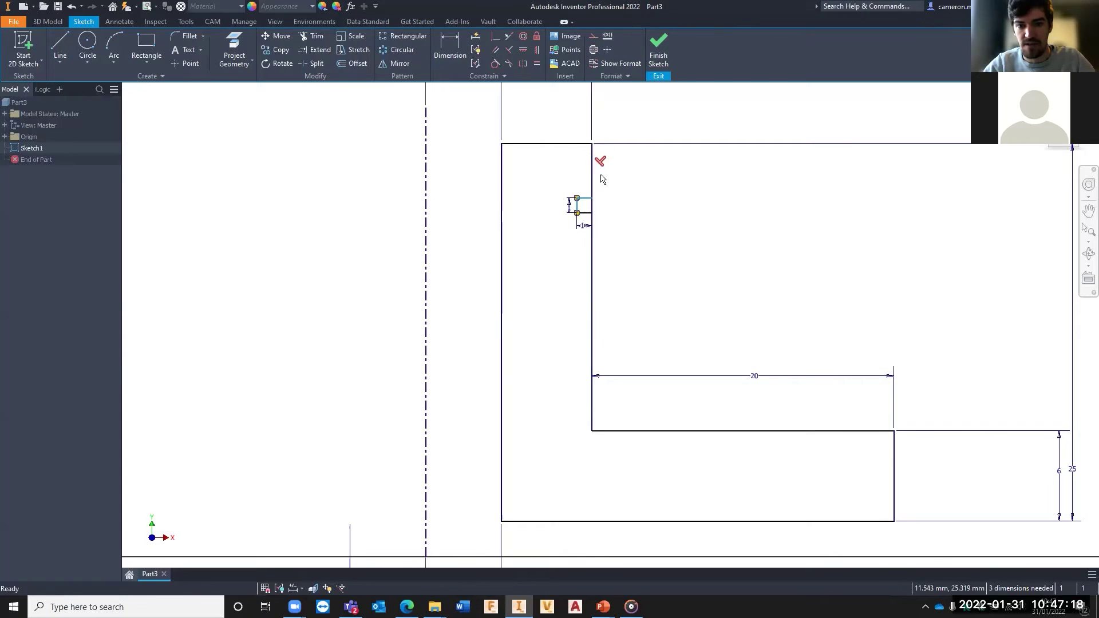
{"action": "left_click_drag", "start_coordinate": [587, 206], "coordinate": [581, 230]}
{"action": "key", "text": "d"}
{"action": "left_click", "coordinate": [584, 213]}
{"action": "left_click", "coordinate": [584, 144]}
{"action": "left_click", "coordinate": [608, 167]}
{"action": "type", "text": "2"}
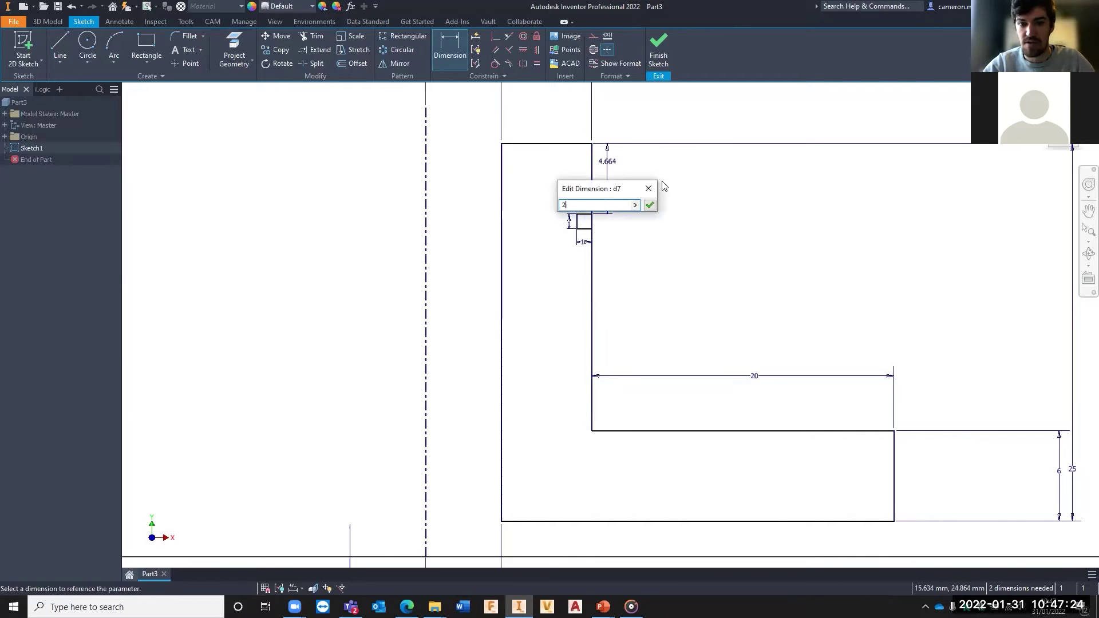
{"action": "key", "text": "Return"}
{"action": "scroll", "coordinate": [682, 189], "scroll_direction": "up", "scroll_amount": 3}
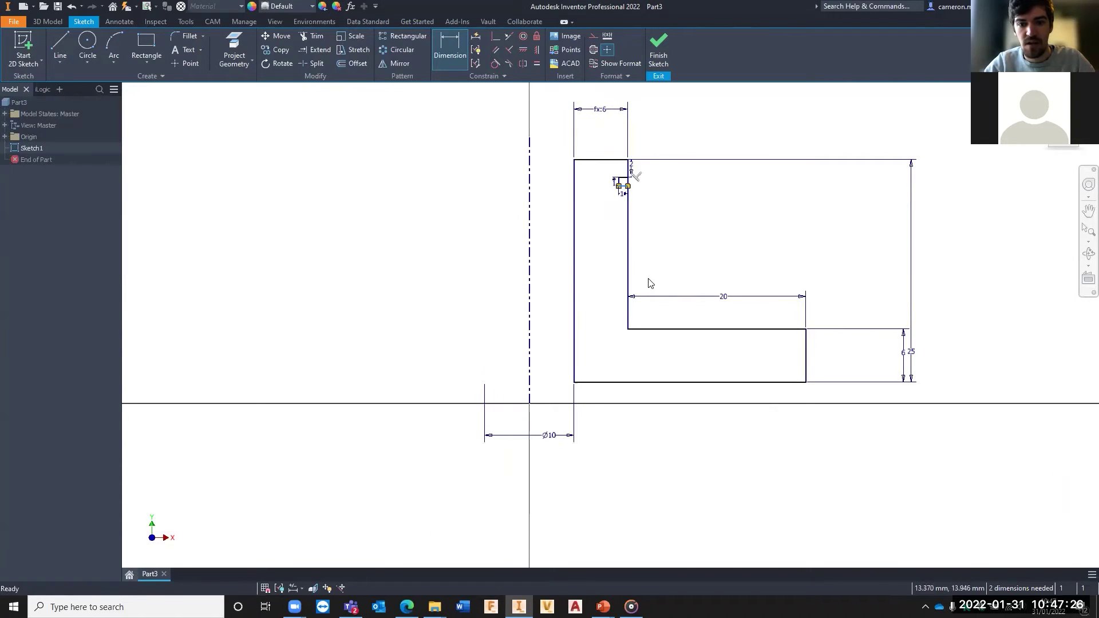
{"action": "key", "text": "Escape"}
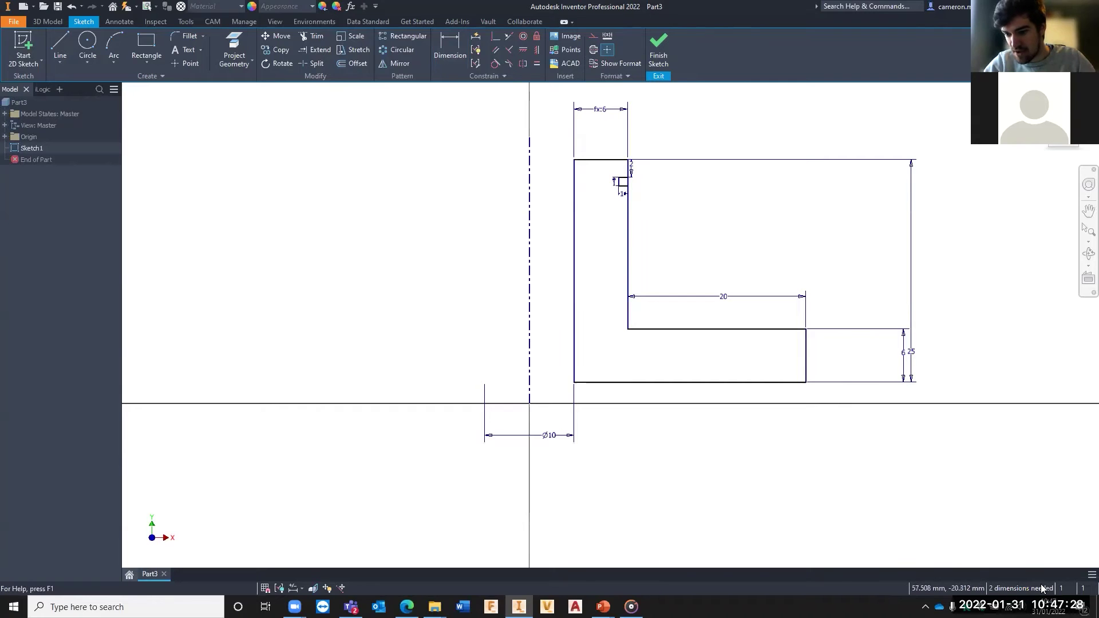
Check the freedom of the profile and the centerline's upper end, and dimension the centerline's length as 30 mm.
{"action": "mouse_move", "coordinate": [607, 160]}
{"action": "left_mouse_down"}
{"action": "mouse_move", "coordinate": [606, 195]}
{"action": "mouse_move", "coordinate": [619, 171]}
{"action": "mouse_move", "coordinate": [625, 292]}
{"action": "mouse_move", "coordinate": [644, 195]}
{"action": "mouse_move", "coordinate": [633, 246]}
{"action": "mouse_move", "coordinate": [624, 163]}
{"action": "mouse_move", "coordinate": [632, 232]}
{"action": "mouse_move", "coordinate": [637, 160]}
{"action": "mouse_move", "coordinate": [636, 175]}
{"action": "left_mouse_up"}
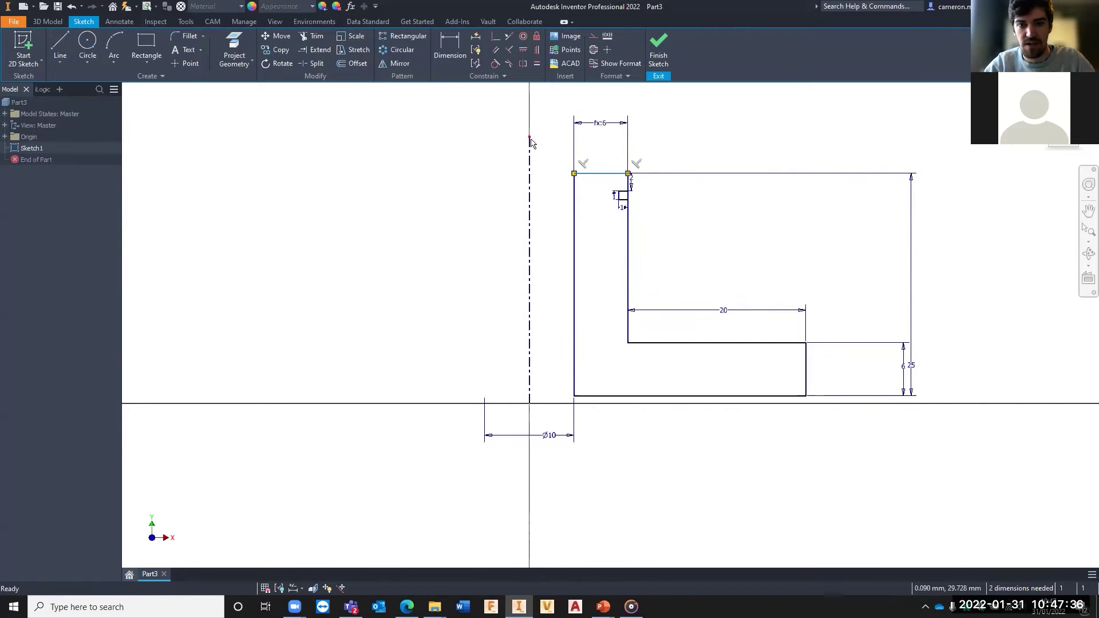
{"action": "left_click_drag", "start_coordinate": [533, 142], "coordinate": [546, 311]}
{"action": "left_click_drag", "start_coordinate": [546, 139], "coordinate": [545, 140]}
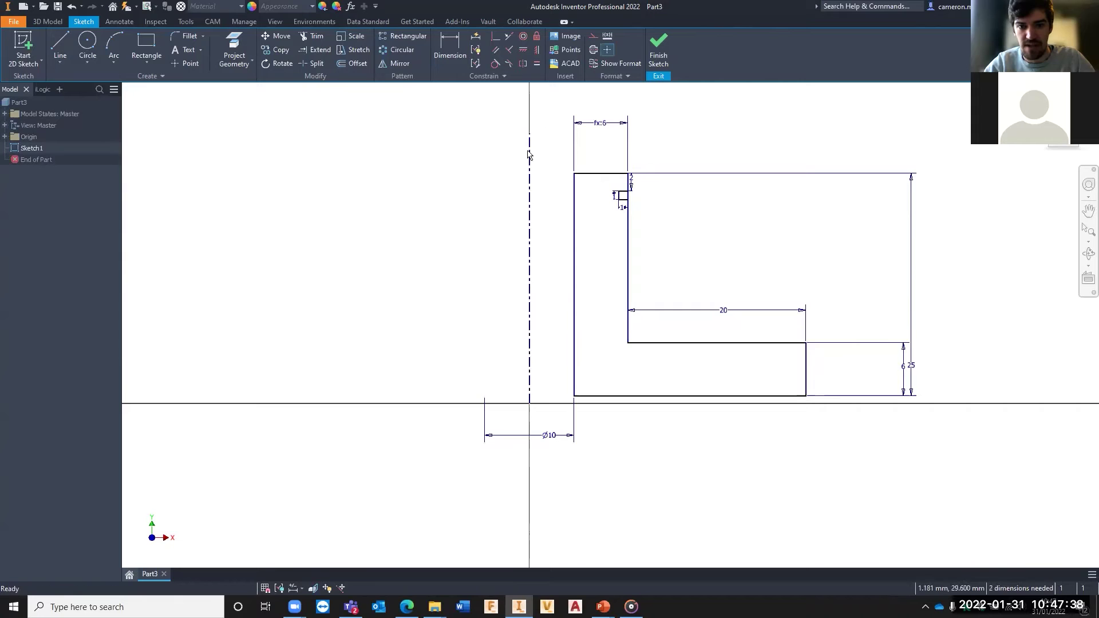
{"action": "key", "text": "d"}
{"action": "left_click", "coordinate": [530, 217]}
{"action": "left_click", "coordinate": [433, 243]}
{"action": "type", "text": "30"}
{"action": "key", "text": "Return"}
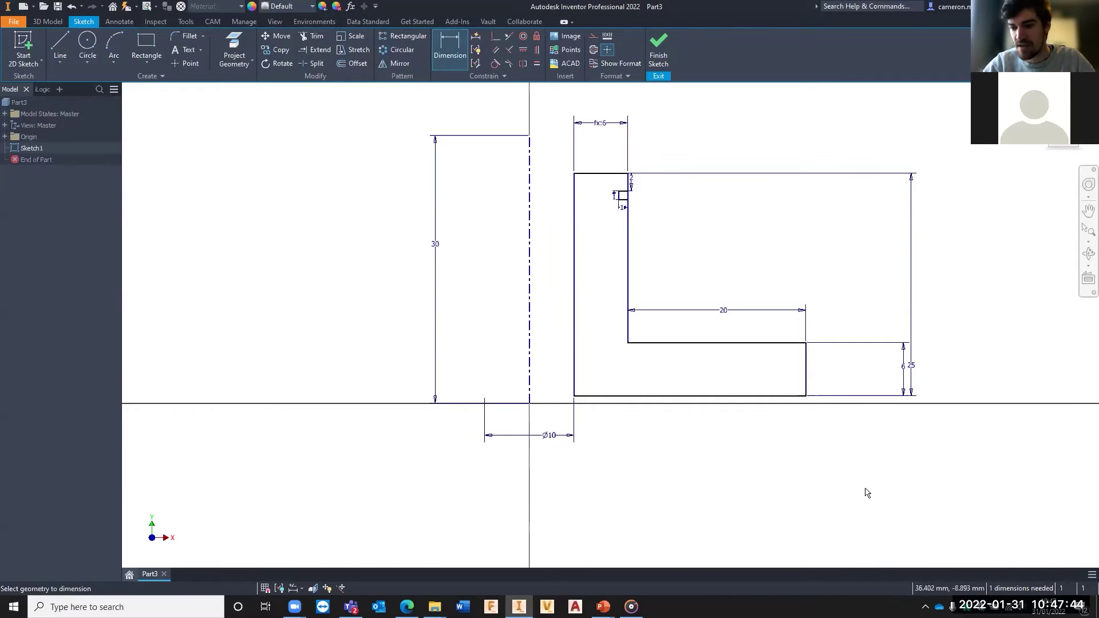
{"action": "key", "text": "Escape"}
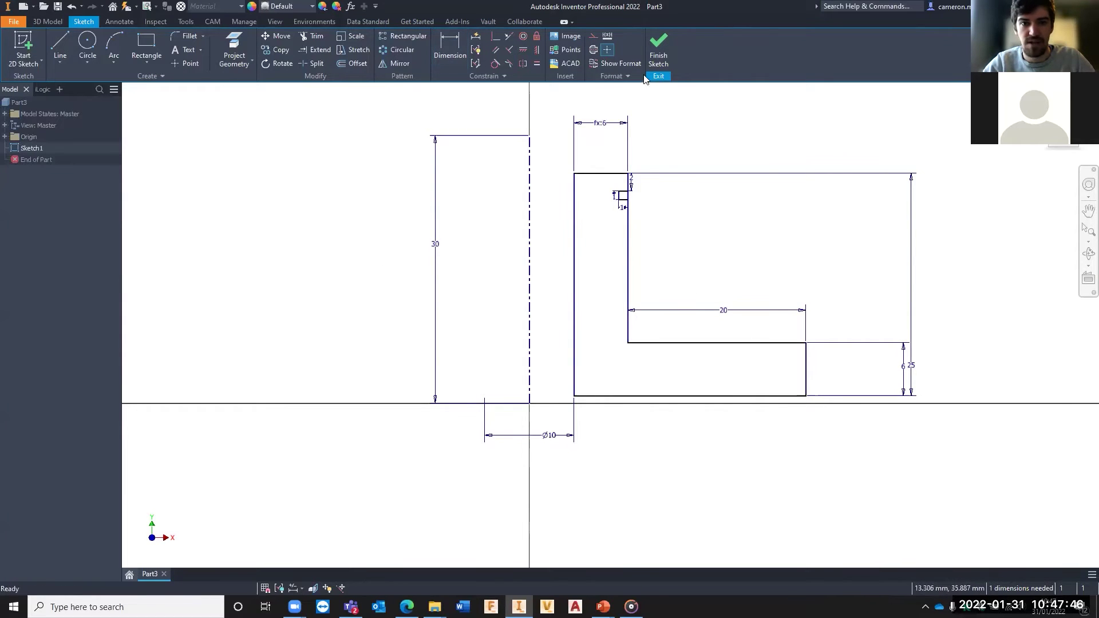
Align the profile's lower inner corner with the centerline's lower end using a horizontal constraint, and finish the sketch.
{"action": "left_click", "coordinate": [525, 53]}
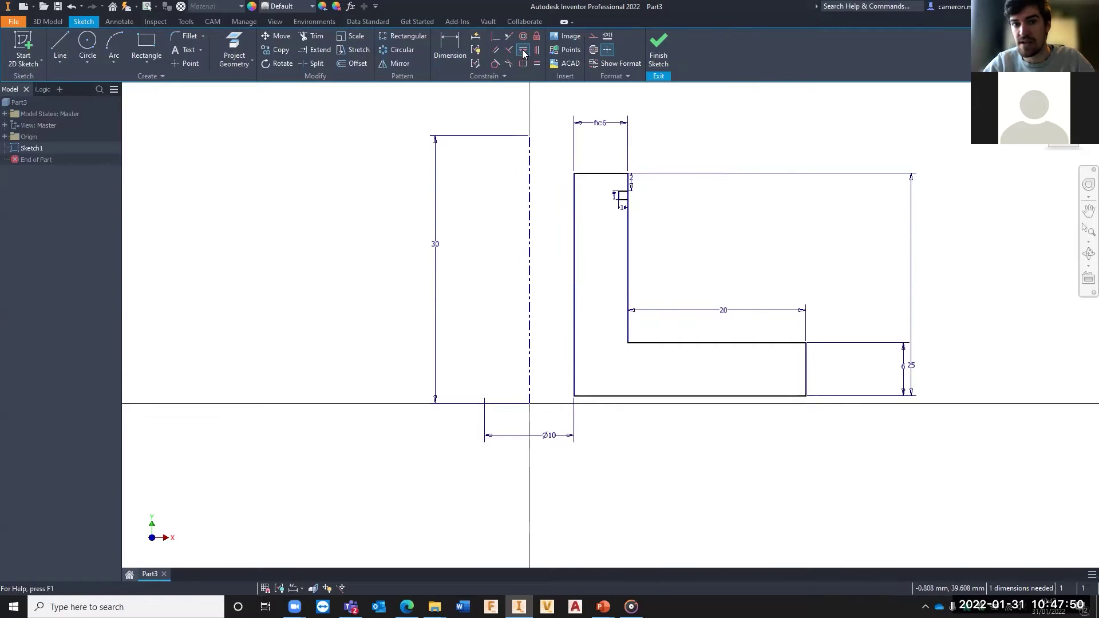
{"action": "left_click", "coordinate": [530, 408]}
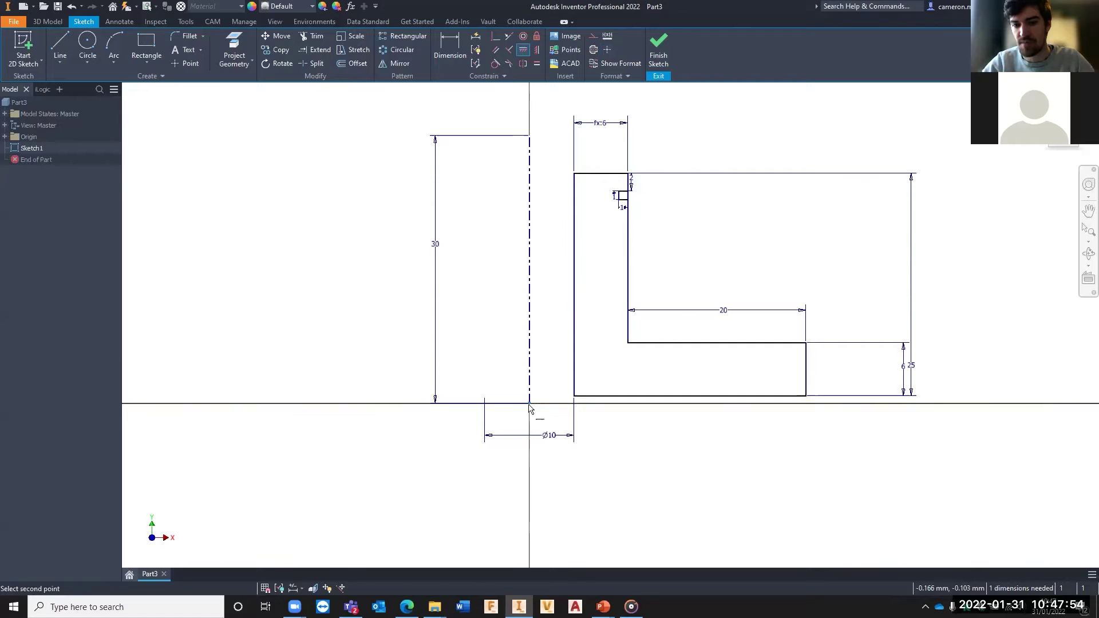
{"action": "left_click", "coordinate": [575, 397]}
{"action": "key", "text": "Escape"}
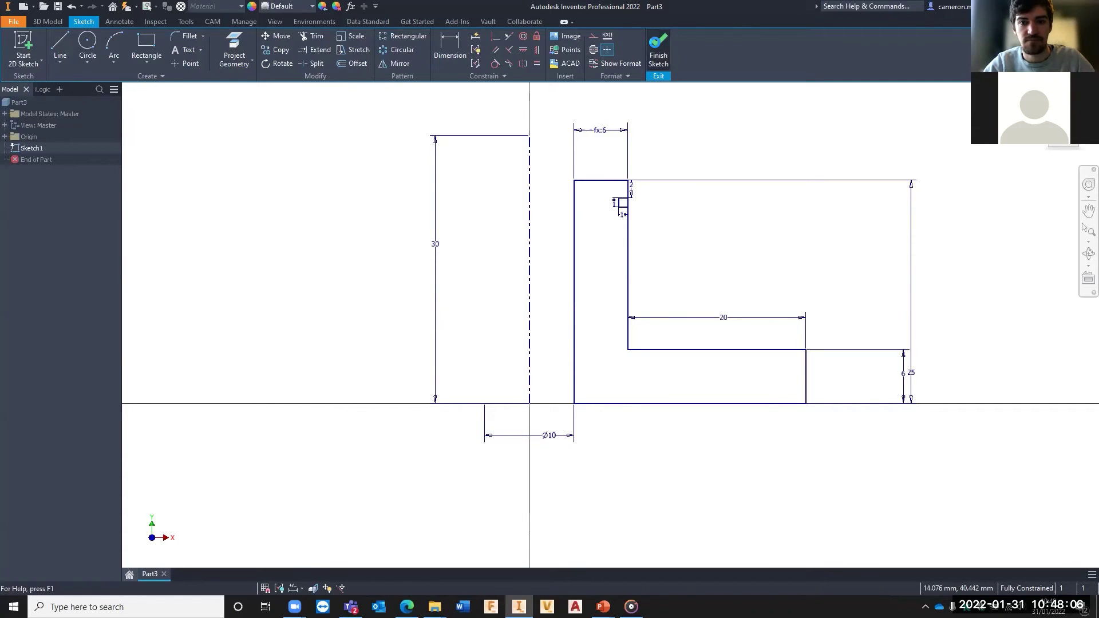
{"action": "left_click", "coordinate": [659, 49]}
Start an extrusion of the L-shaped profile without the notch region and stretch its distance to 26 mm.
{"action": "middle_click_drag", "start_coordinate": [555, 308], "coordinate": [556, 279]}
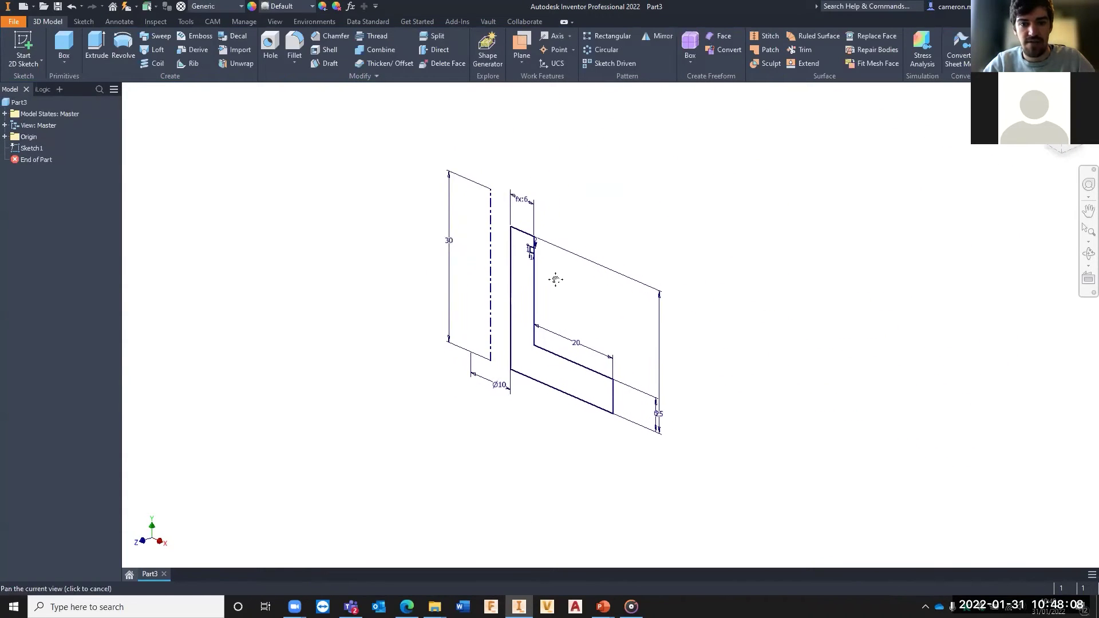
{"action": "scroll", "coordinate": [602, 318], "scroll_direction": "down", "scroll_amount": 5}
{"action": "scroll", "coordinate": [604, 314], "scroll_direction": "up", "scroll_amount": 4}
{"action": "middle_click_drag", "start_coordinate": [604, 314], "coordinate": [661, 320]}
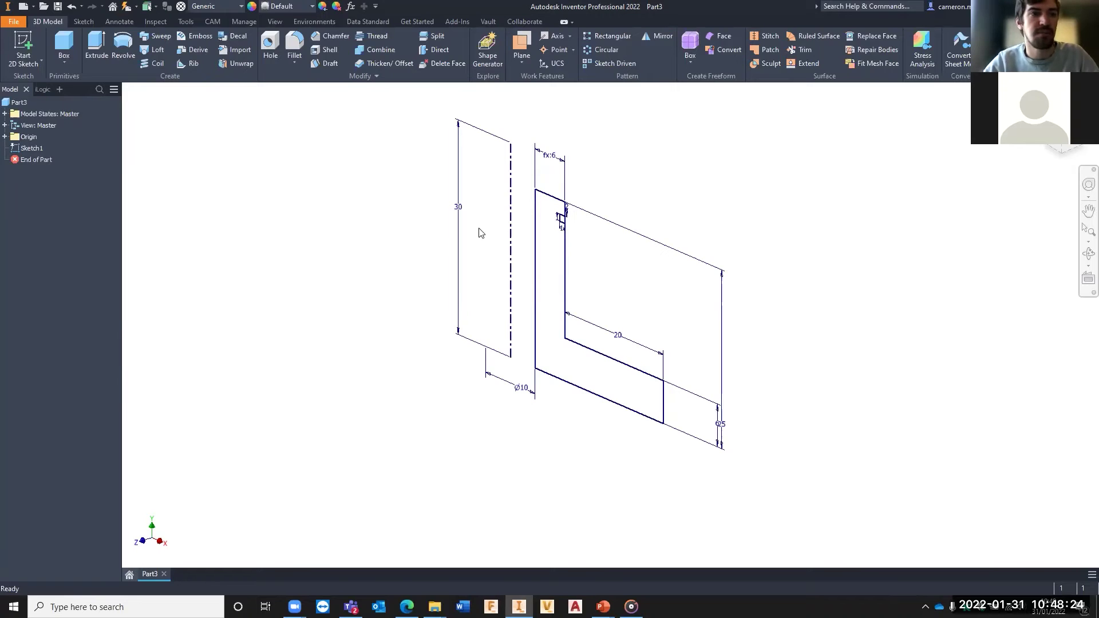
{"action": "left_click", "coordinate": [93, 43]}
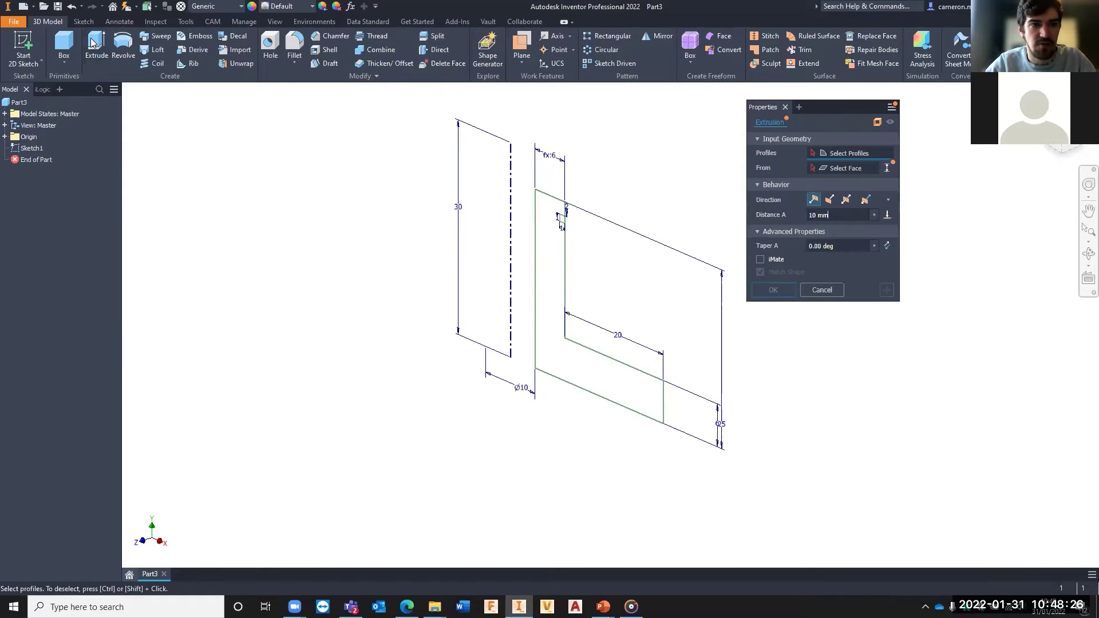
{"action": "left_click", "coordinate": [545, 336]}
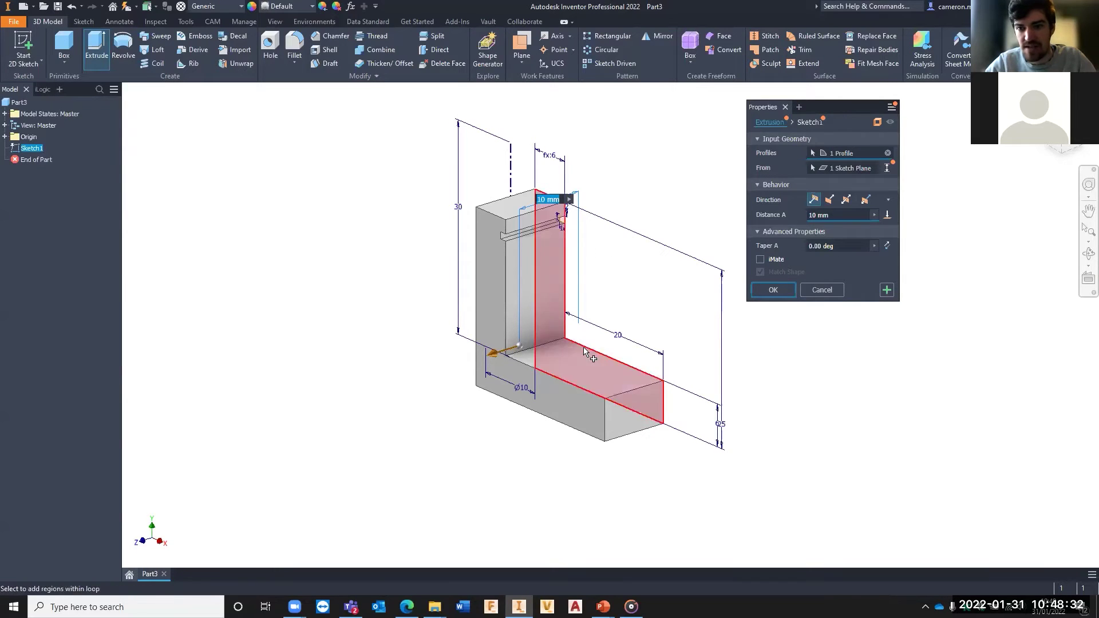
{"action": "left_click", "coordinate": [494, 355]}
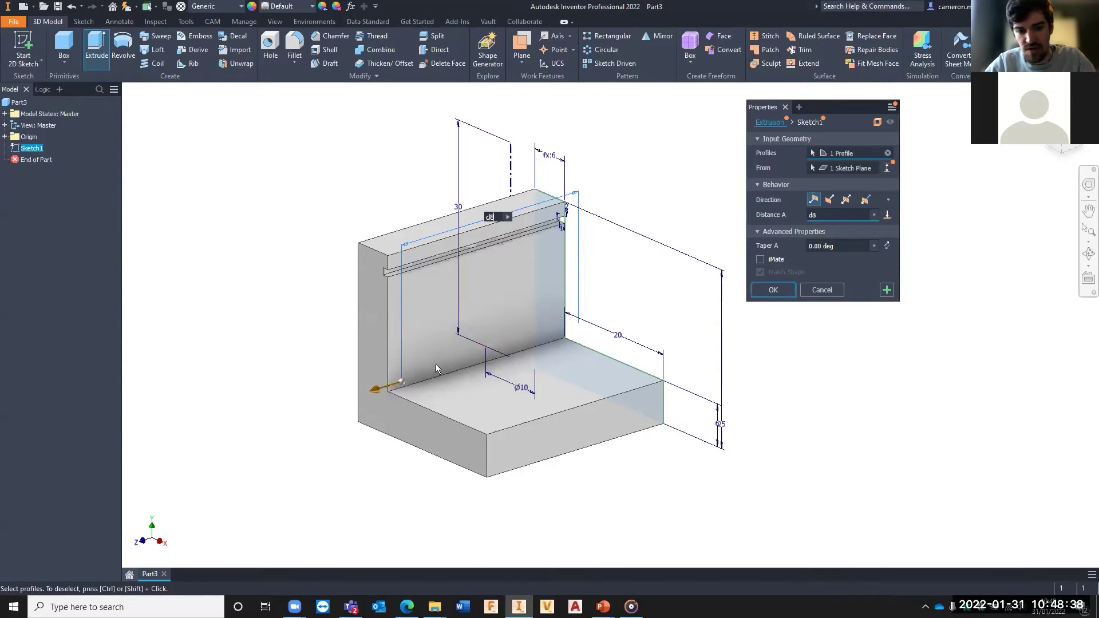
{"action": "left_click_drag", "start_coordinate": [376, 392], "coordinate": [399, 382]}
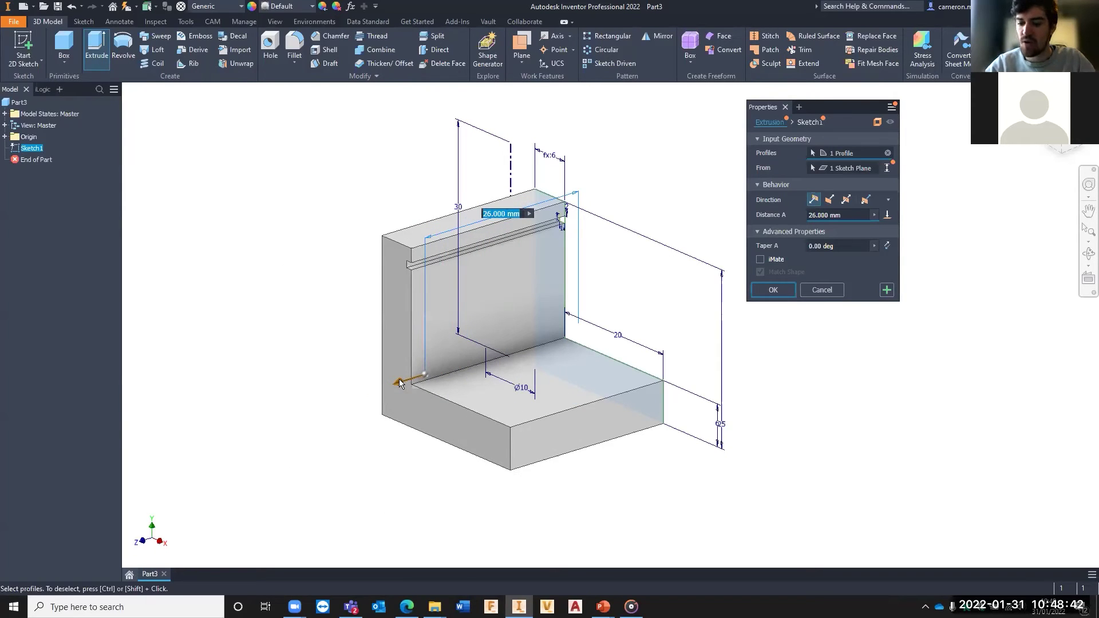
Try extrusion distances of 20 mm, 10 mm and 15 mm for the L-shaped profile.
{"action": "type", "text": "20"}
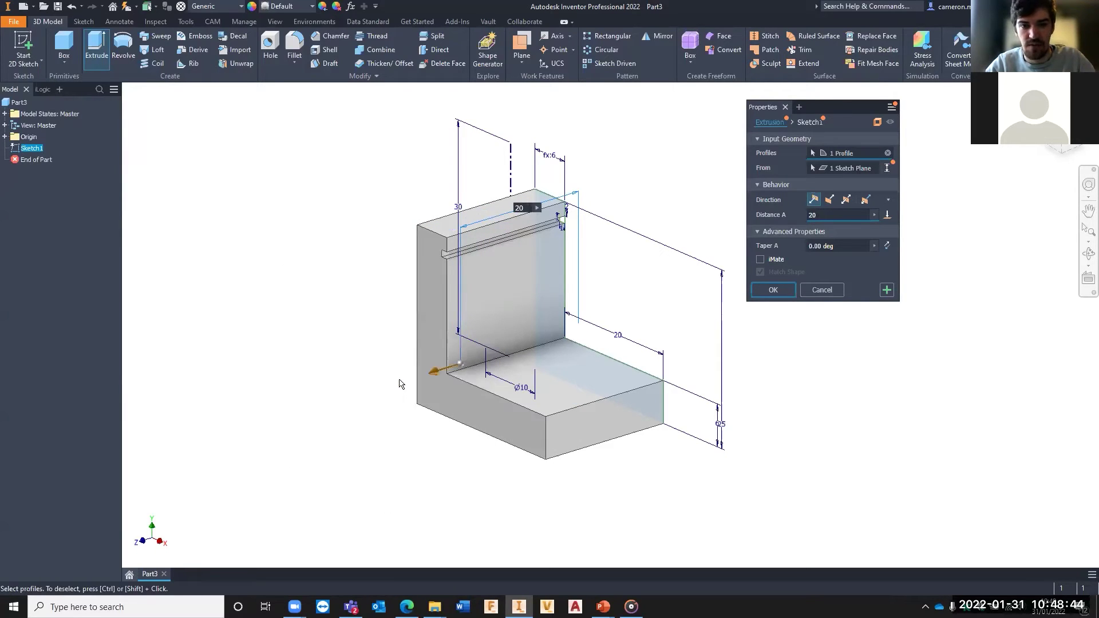
{"action": "key", "text": "BackSpace"}
{"action": "key", "text": "BackSpace"}
{"action": "type", "text": "10"}
{"action": "key", "text": "BackSpace"}
{"action": "key", "text": "BackSpace"}
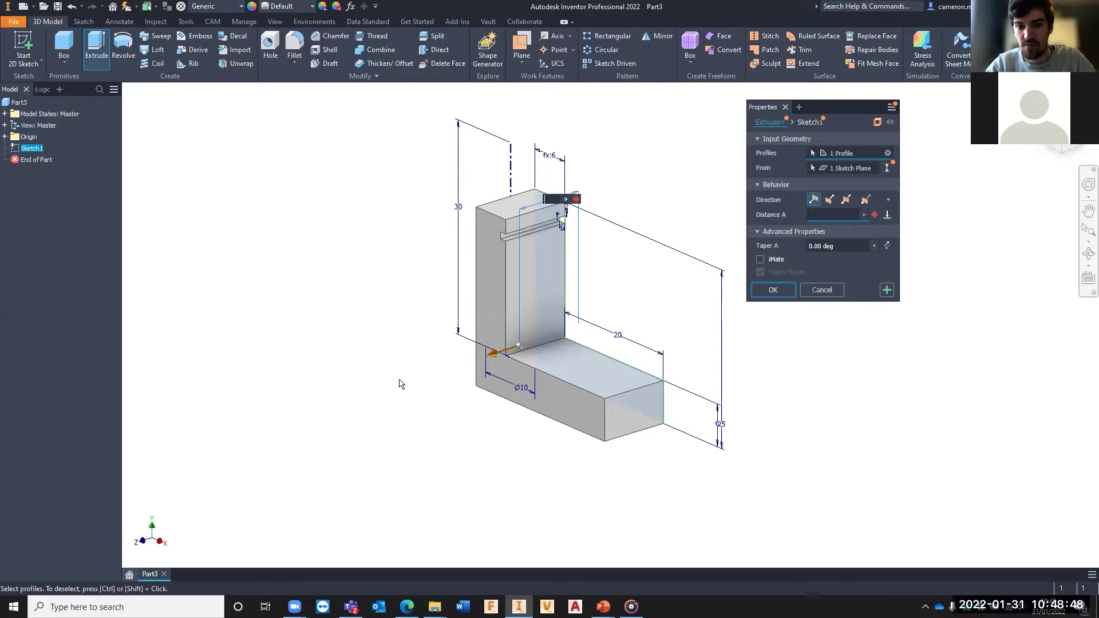
{"action": "type", "text": "15"}
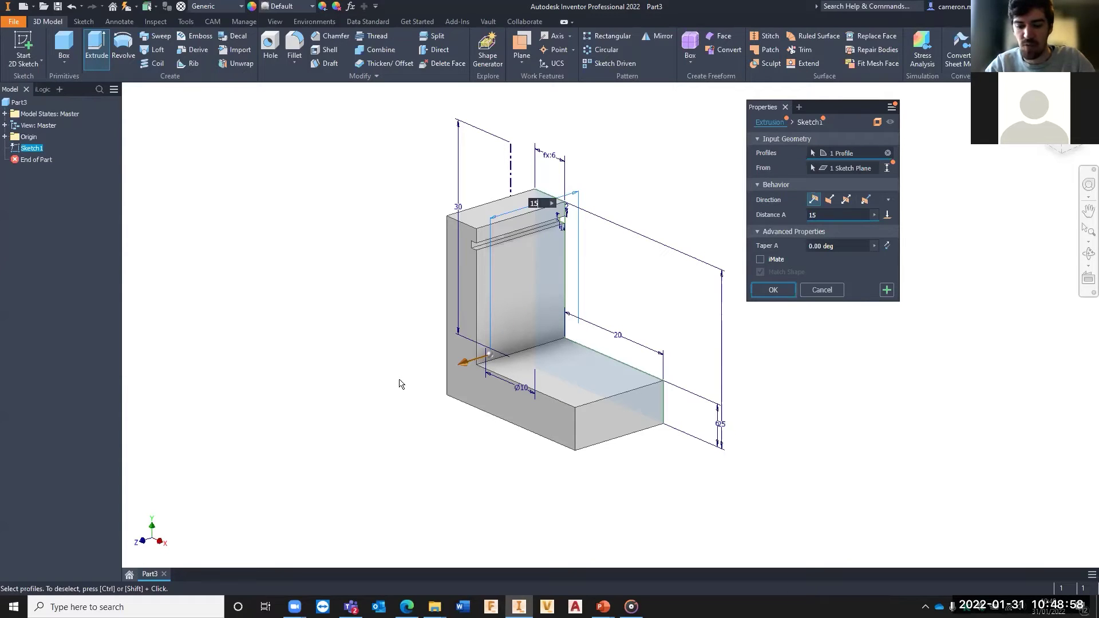
Try an extrusion distance of 10 in for the L-shaped profile and set it back to 15 mm.
{"action": "key", "text": "BackSpace"}
{"action": "key", "text": "BackSpace"}
{"action": "type", "text": "10in"}
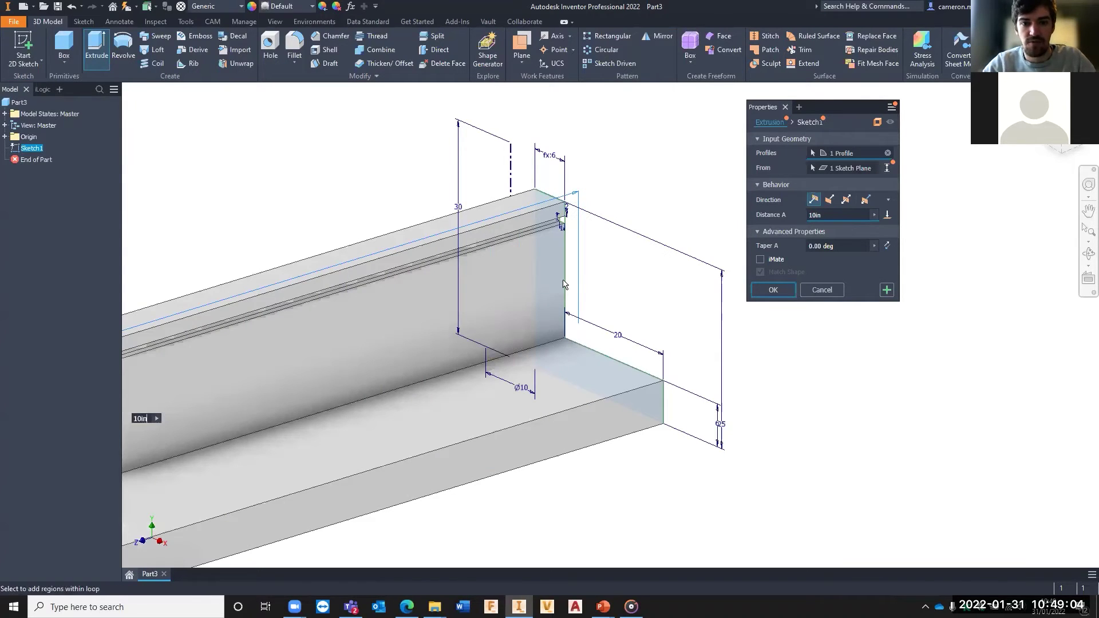
{"action": "scroll", "coordinate": [652, 224], "scroll_direction": "down", "scroll_amount": 10}
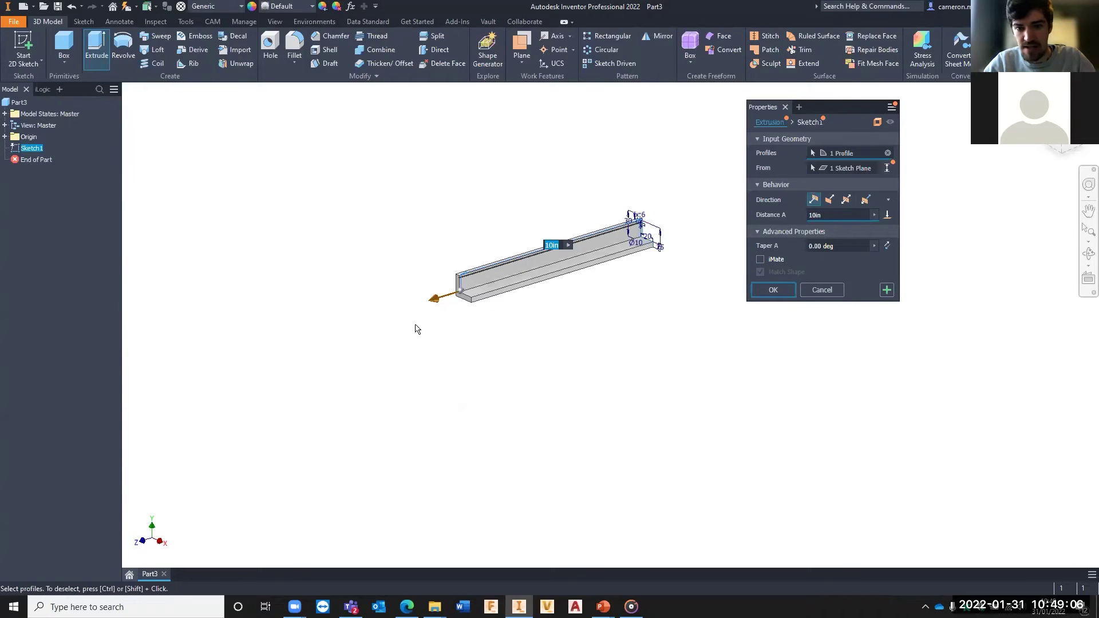
{"action": "type", "text": "15"}
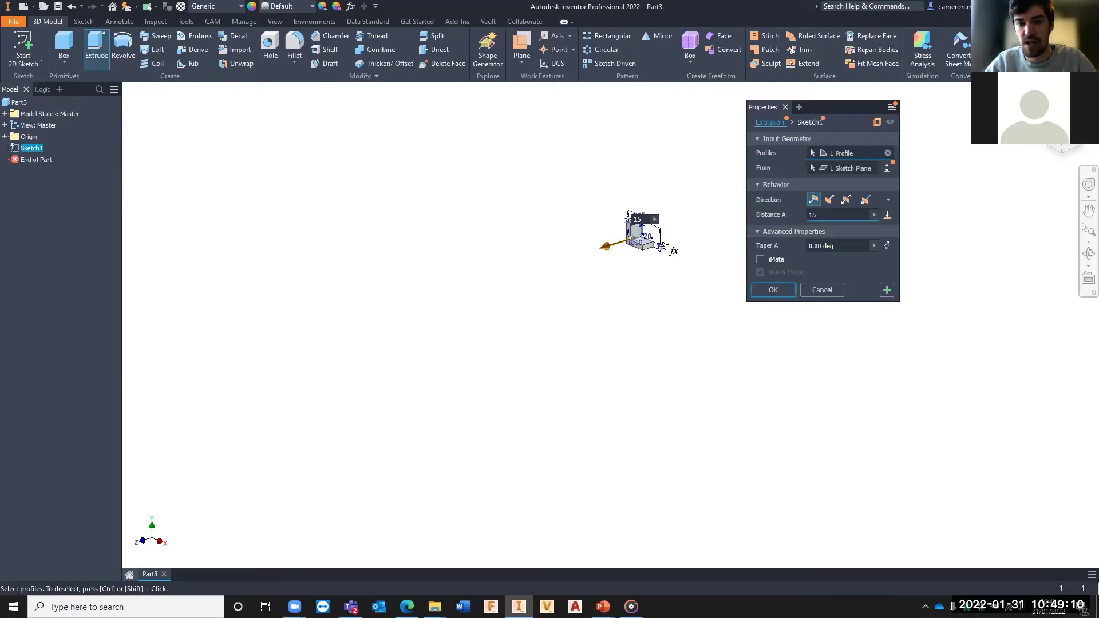
{"action": "scroll", "coordinate": [651, 216], "scroll_direction": "up", "scroll_amount": 4}
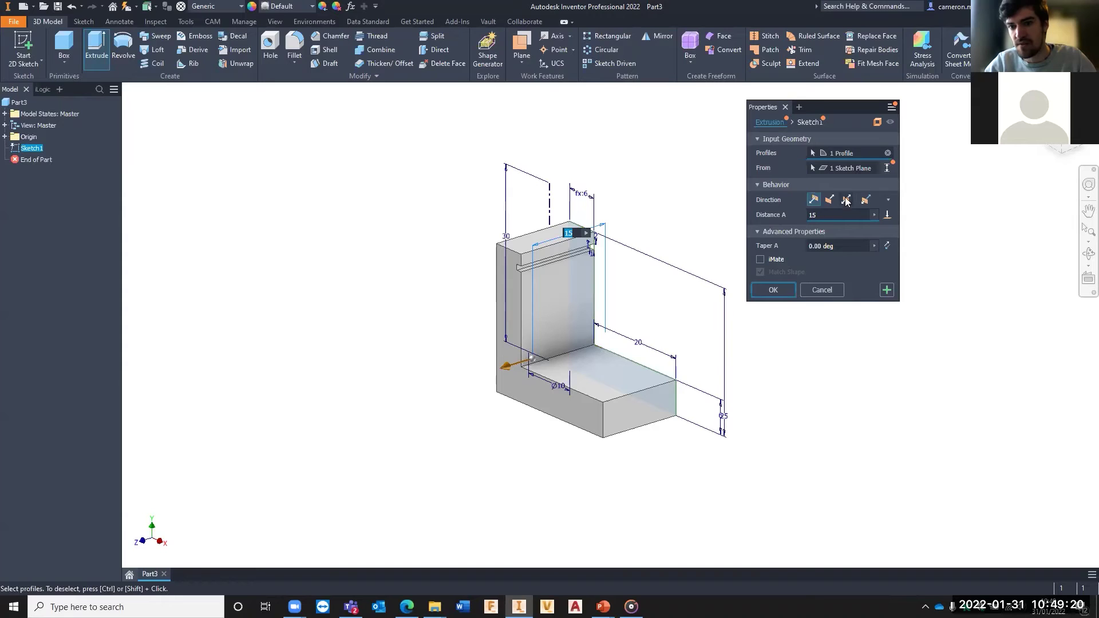
Try the flipped, symmetric and asymmetric extrusion directions, with asymmetric distances of 11.5 mm and 6 mm, and cancel the extrusion.
{"action": "left_click", "coordinate": [829, 200]}
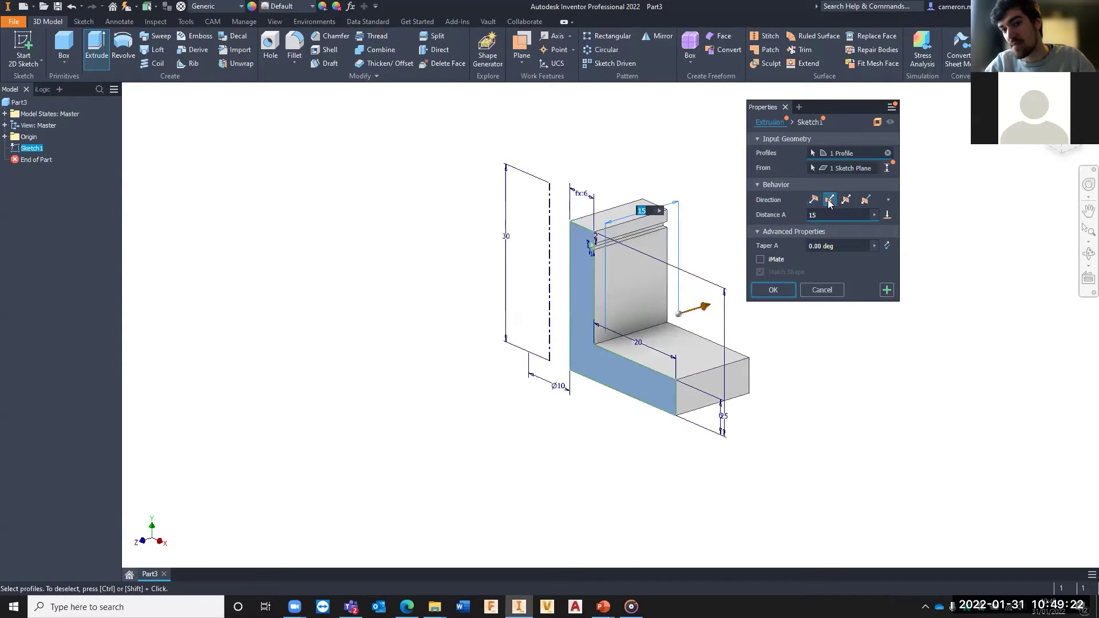
{"action": "left_click", "coordinate": [846, 200]}
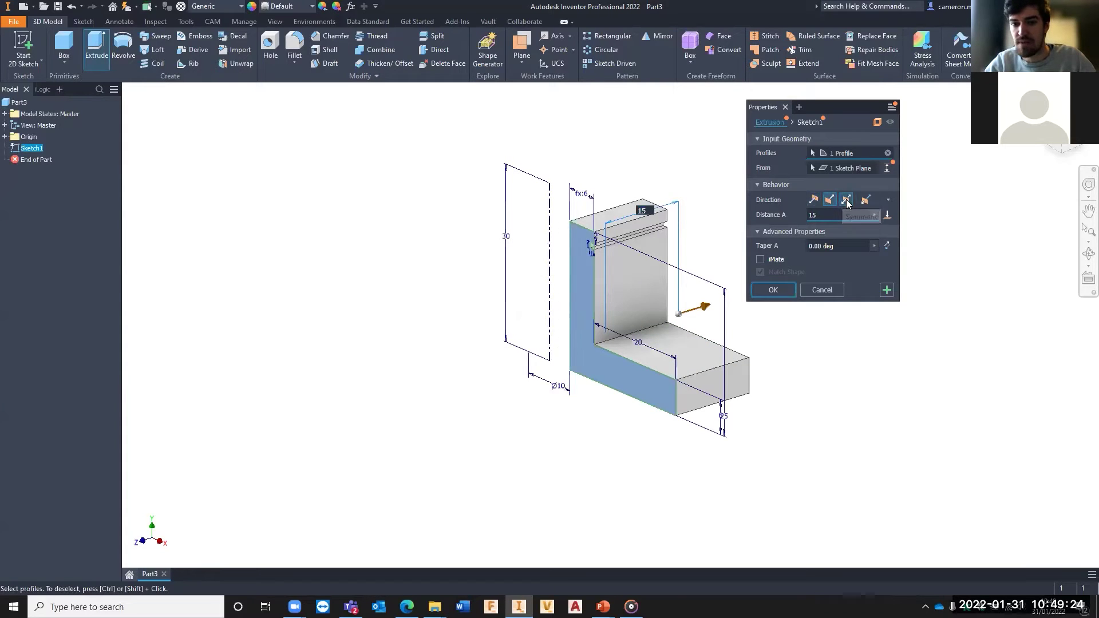
{"action": "left_click", "coordinate": [865, 200]}
{"action": "mouse_move", "coordinate": [671, 319]}
{"action": "left_mouse_down"}
{"action": "mouse_move", "coordinate": [694, 311]}
{"action": "mouse_move", "coordinate": [661, 319]}
{"action": "left_mouse_up"}
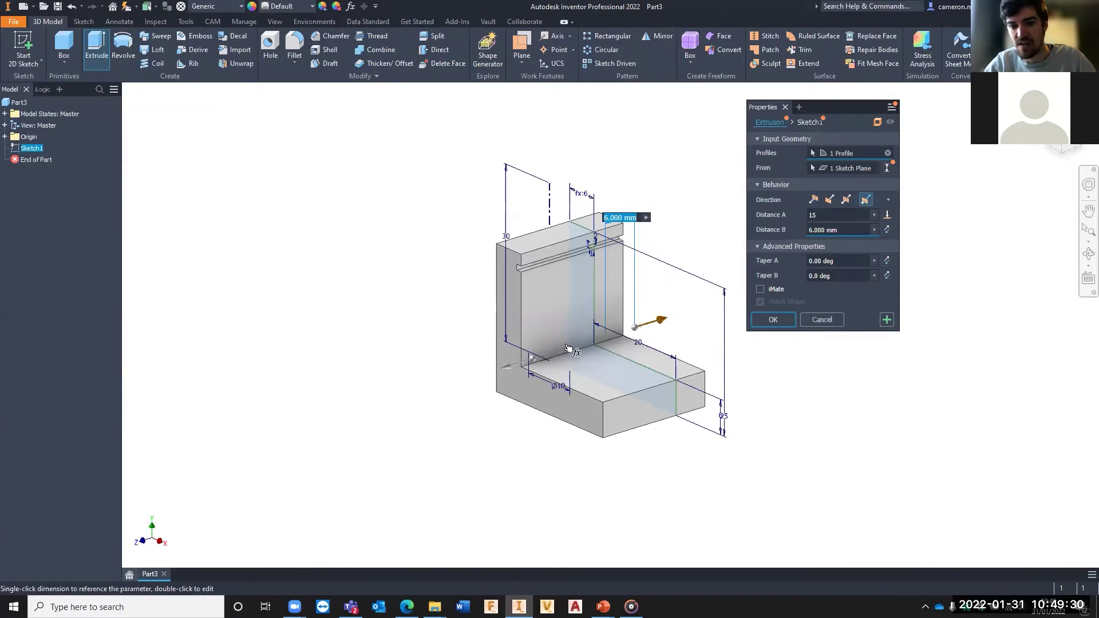
{"action": "left_click_drag", "start_coordinate": [496, 366], "coordinate": [548, 343]}
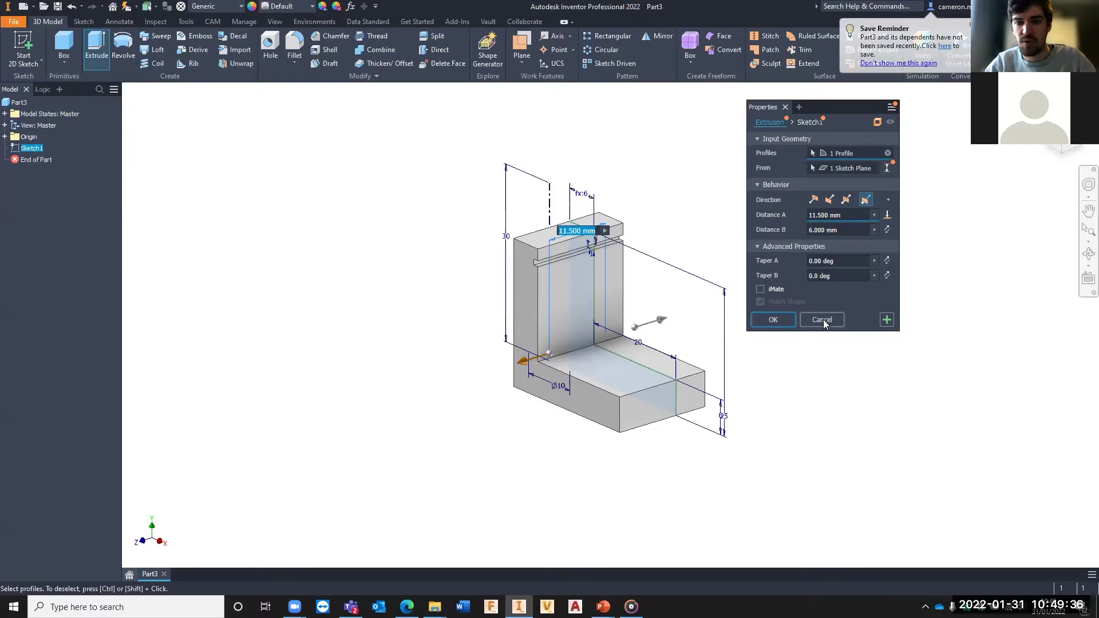
{"action": "left_click", "coordinate": [823, 319]}
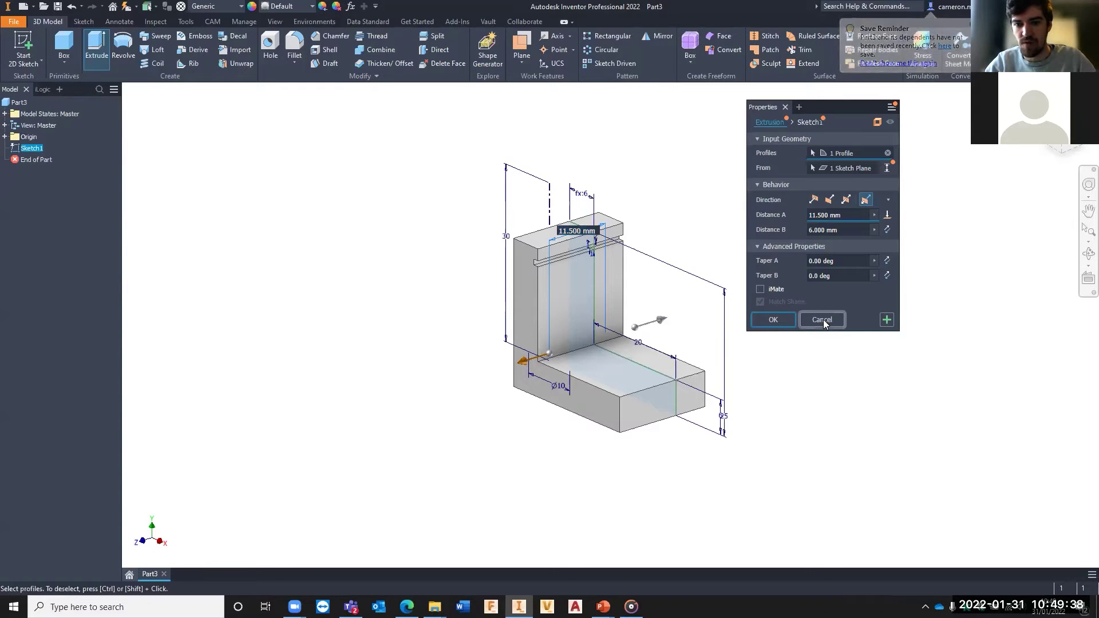
Start a Revolve of the L-shaped profile about the vertical centerline and include the small notch region.
{"action": "scroll", "coordinate": [639, 283], "scroll_direction": "up", "scroll_amount": 5}
{"action": "scroll", "coordinate": [573, 290], "scroll_direction": "down", "scroll_amount": 2}
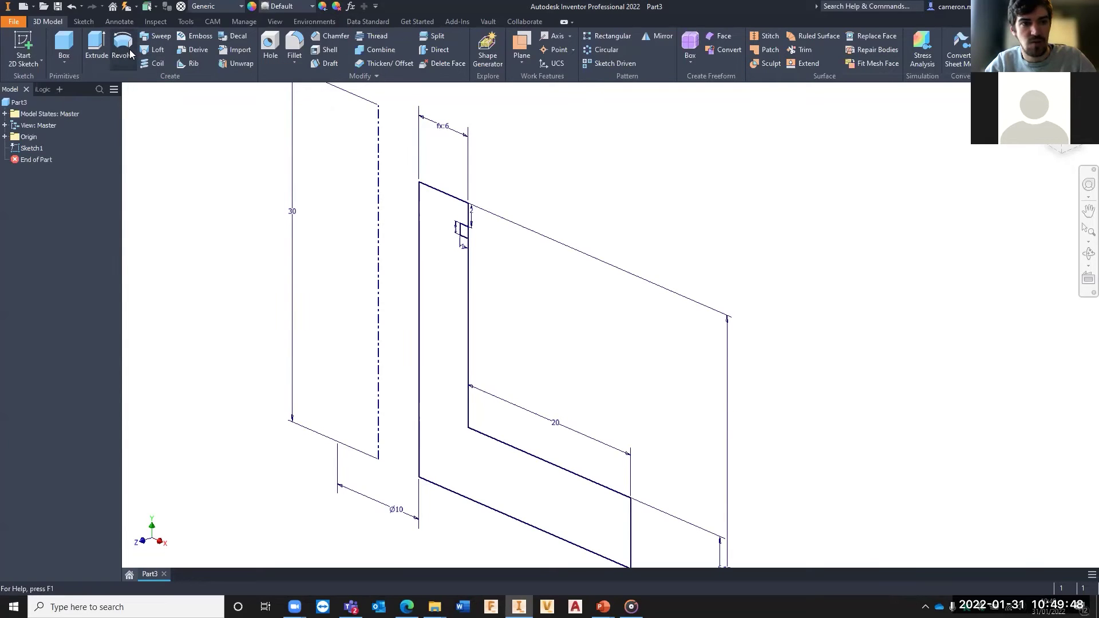
{"action": "key", "text": "r"}
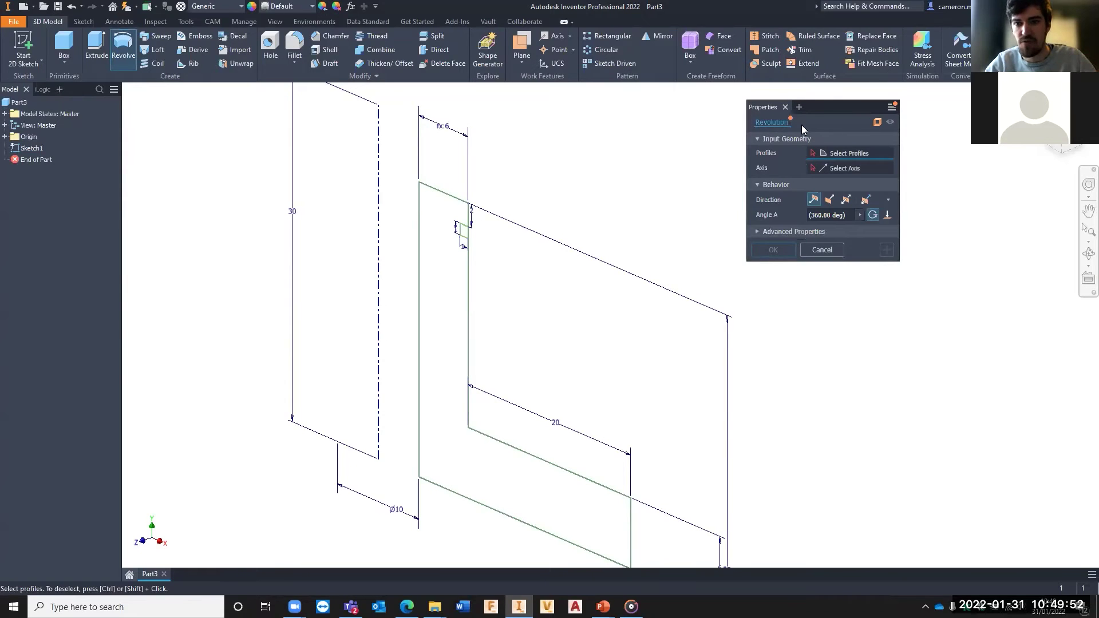
{"action": "mouse_move", "coordinate": [825, 101]}
{"action": "left_mouse_down"}
{"action": "mouse_move", "coordinate": [796, 83]}
{"action": "mouse_move", "coordinate": [784, 92]}
{"action": "left_mouse_up"}
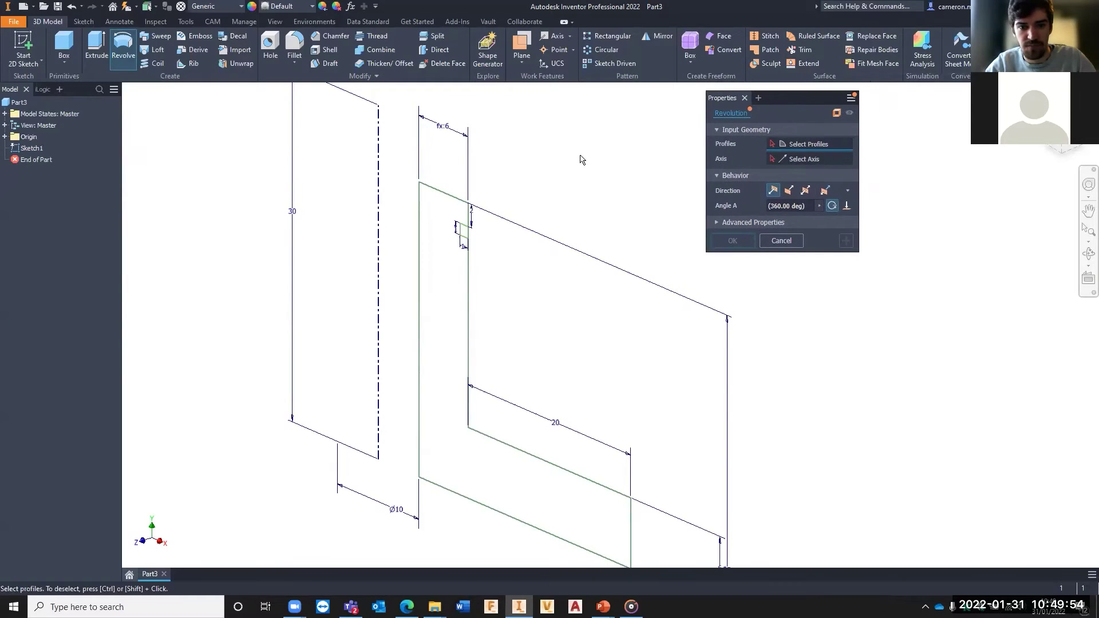
{"action": "scroll", "coordinate": [575, 157], "scroll_direction": "down", "scroll_amount": 3}
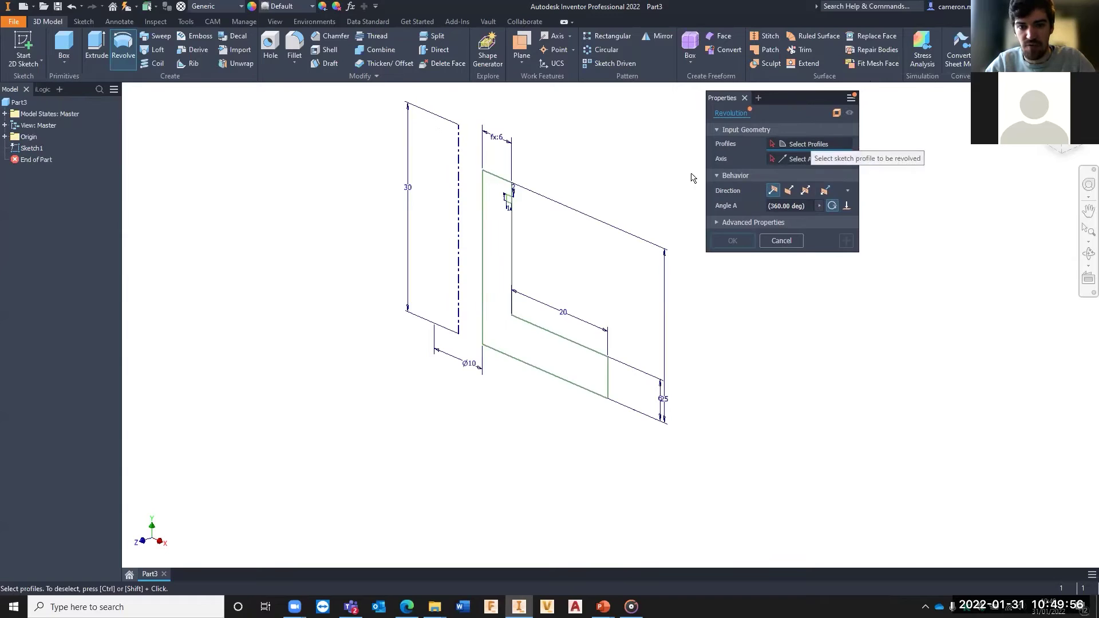
{"action": "left_click", "coordinate": [500, 256]}
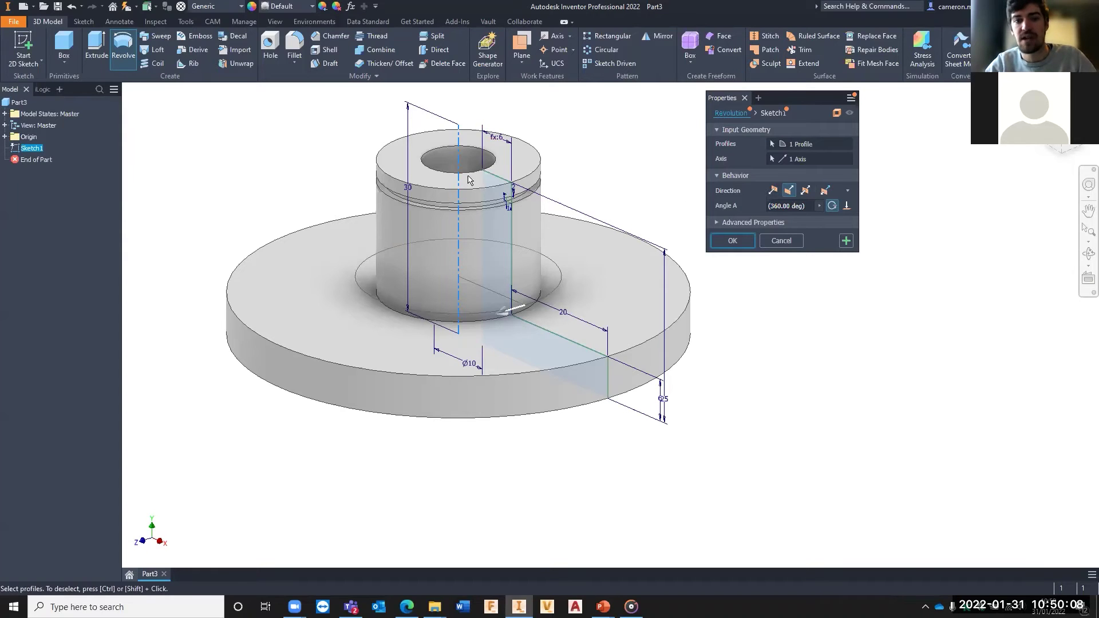
{"action": "left_click", "coordinate": [482, 250]}
Try the profile's long vertical edge nearest the centerline as the revolution axis, and reselect the centerline.
{"action": "left_click", "coordinate": [848, 159]}
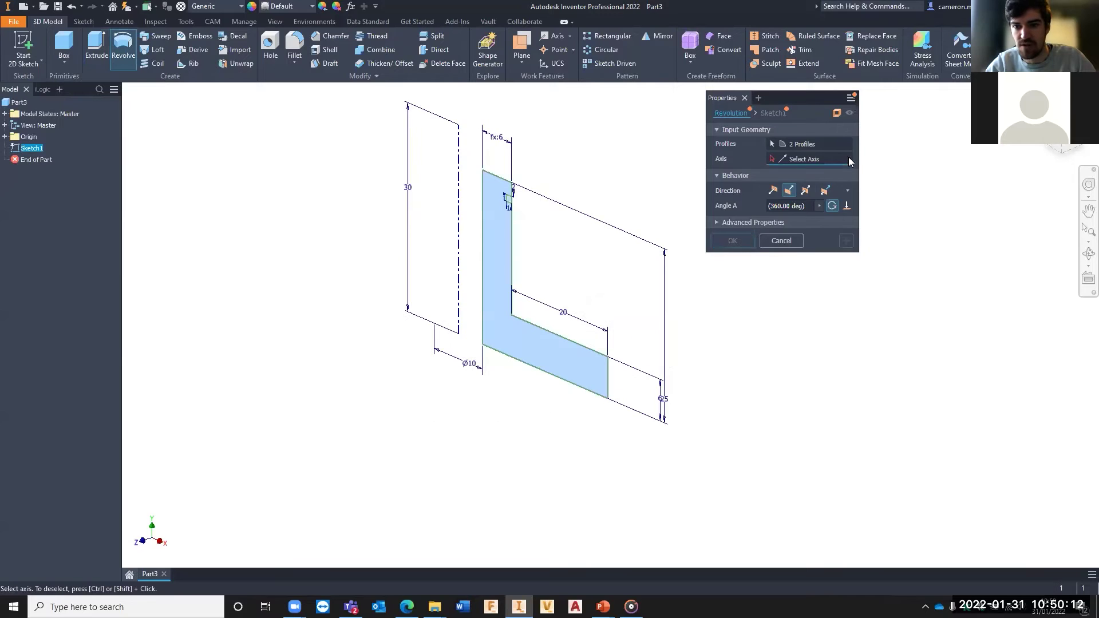
{"action": "left_click", "coordinate": [482, 250]}
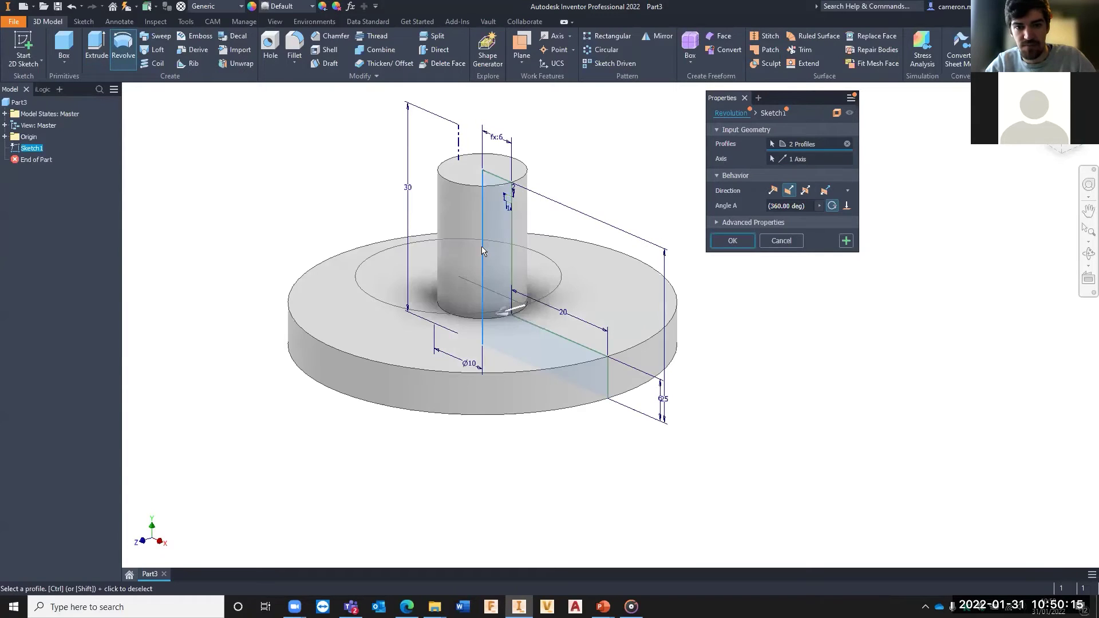
{"action": "left_click", "coordinate": [847, 159]}
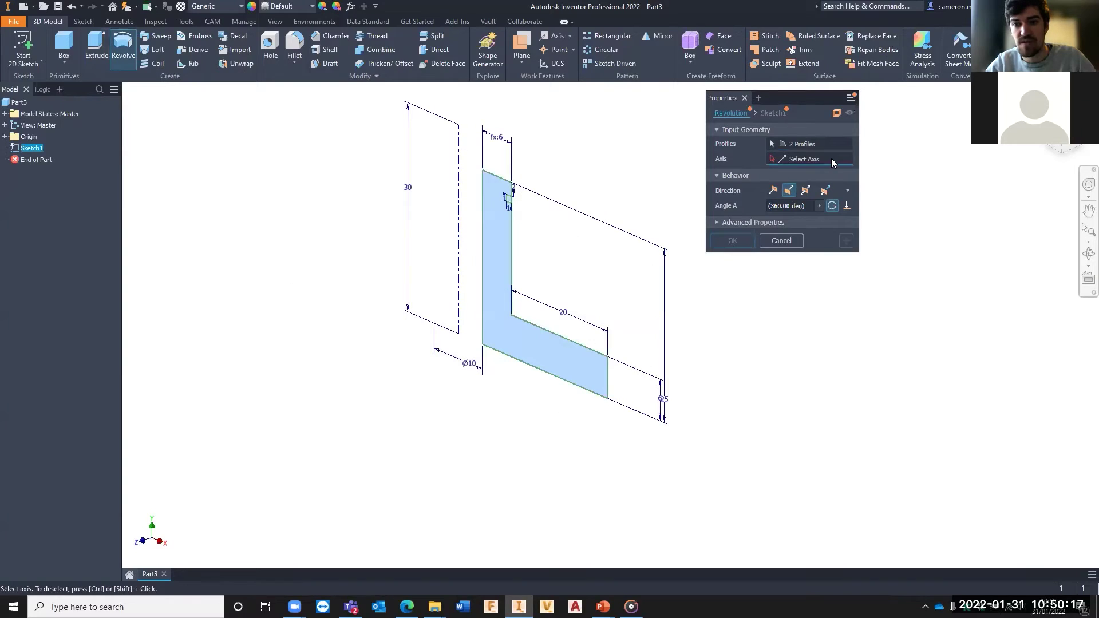
{"action": "left_click", "coordinate": [459, 166]}
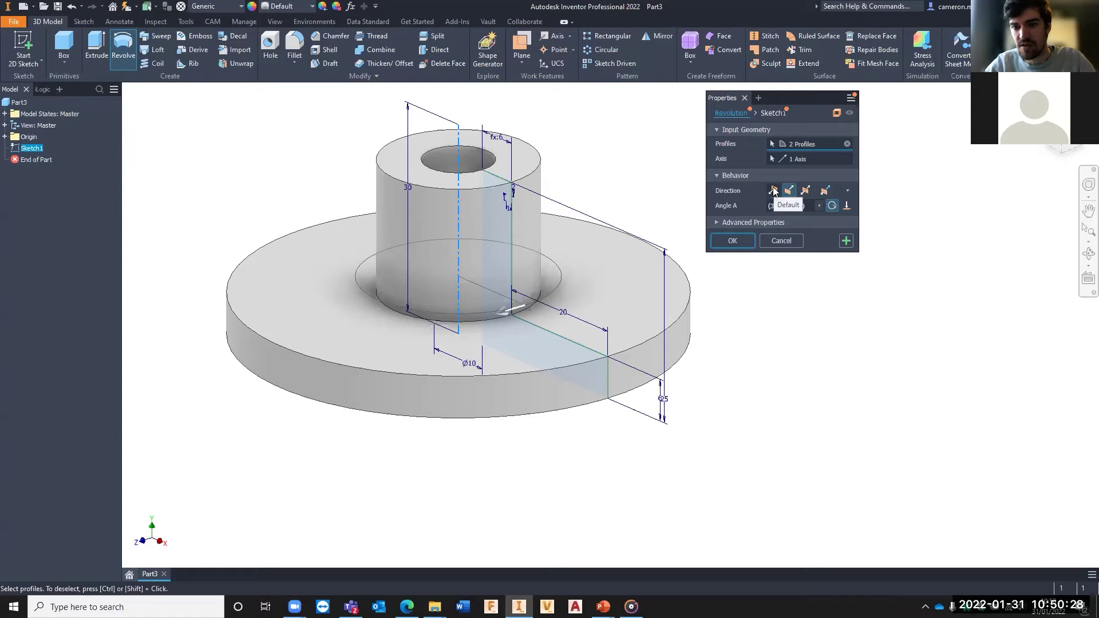
Try a 180 degree revolution angle with the symmetric, default and flipped directions.
{"action": "left_click", "coordinate": [806, 190]}
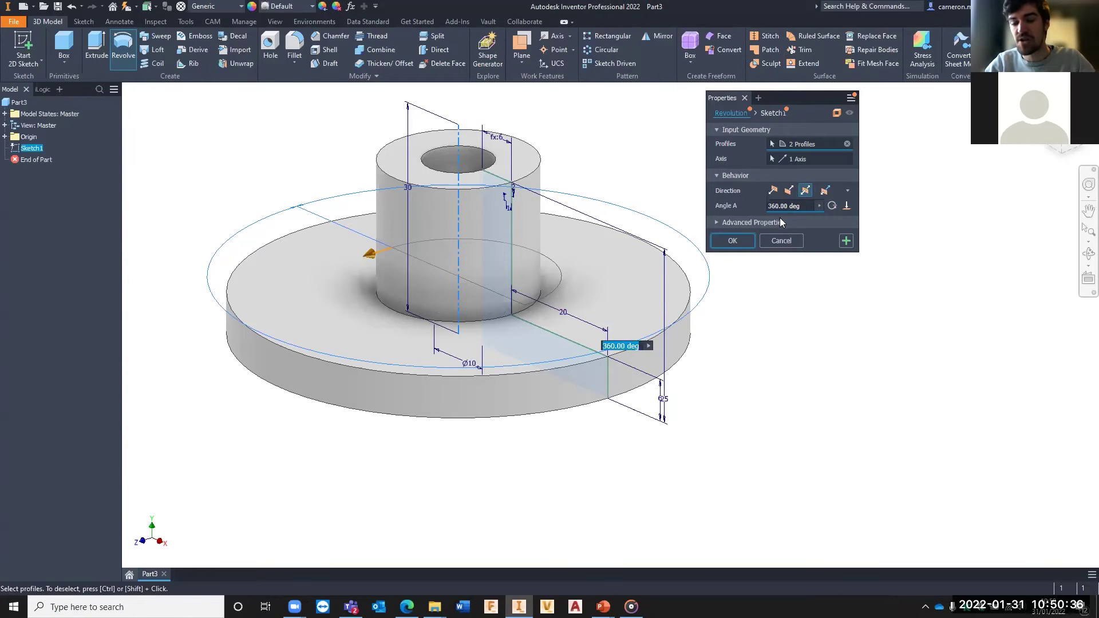
{"action": "type", "text": "180"}
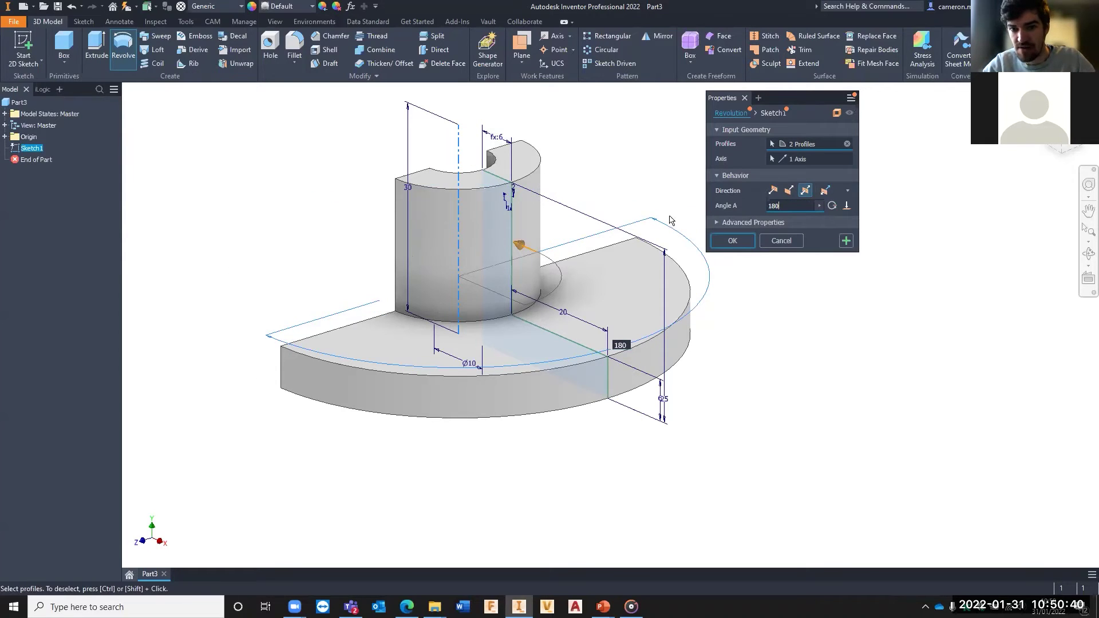
{"action": "left_click", "coordinate": [773, 191]}
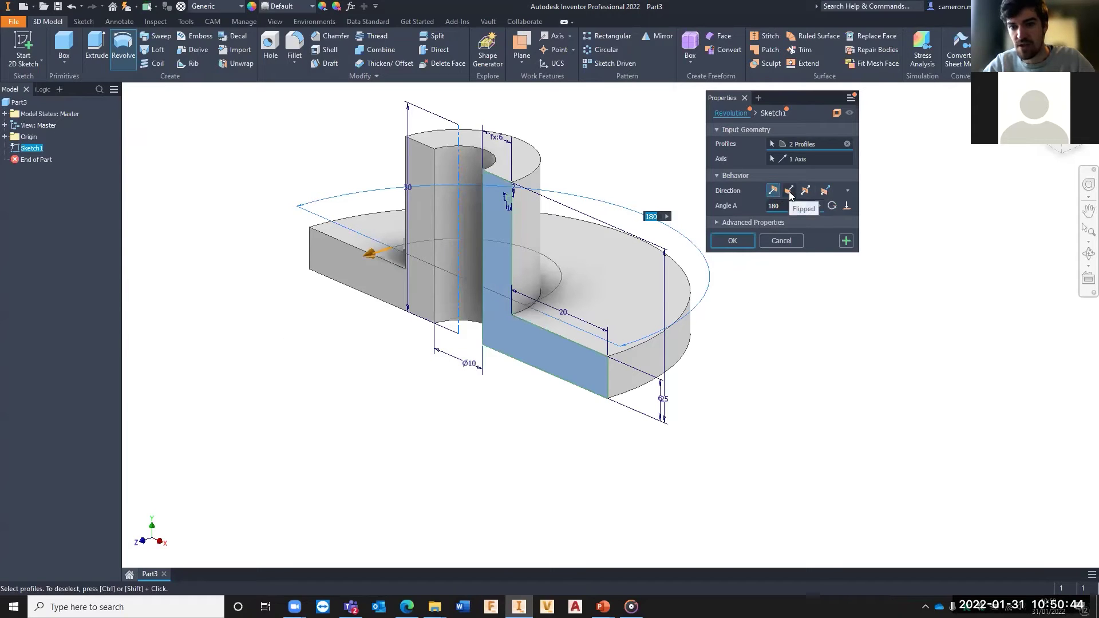
{"action": "left_click", "coordinate": [789, 192]}
{"action": "left_click", "coordinate": [806, 192]}
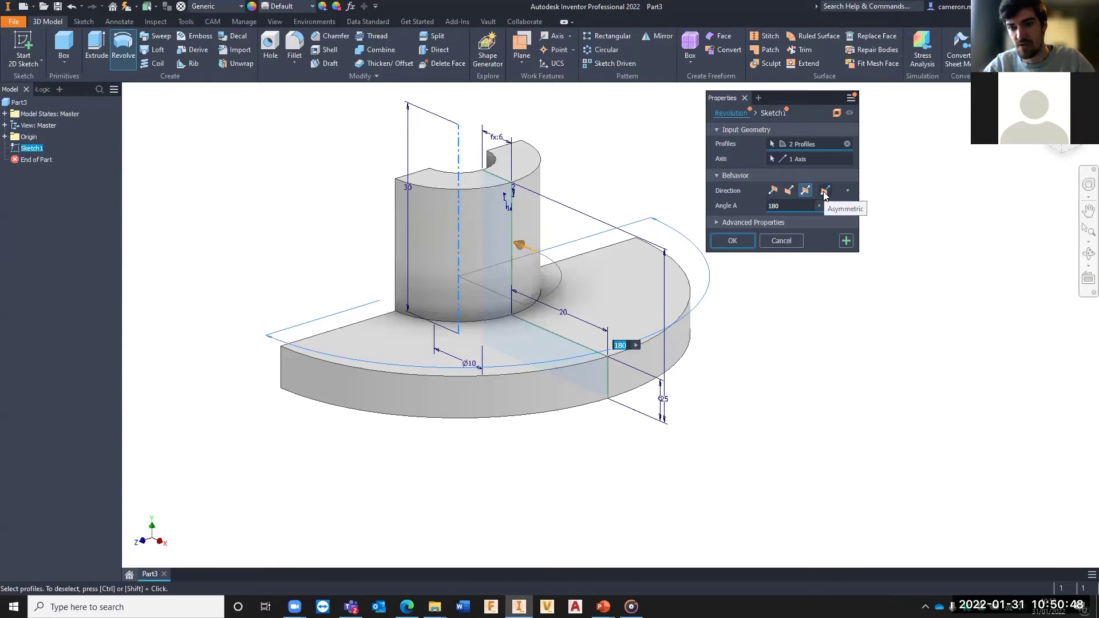
Try an asymmetric revolution with Angle A at 130 degrees and Angle B at 180 degrees.
{"action": "left_click", "coordinate": [825, 191]}
{"action": "left_click_drag", "start_coordinate": [369, 254], "coordinate": [492, 209]}
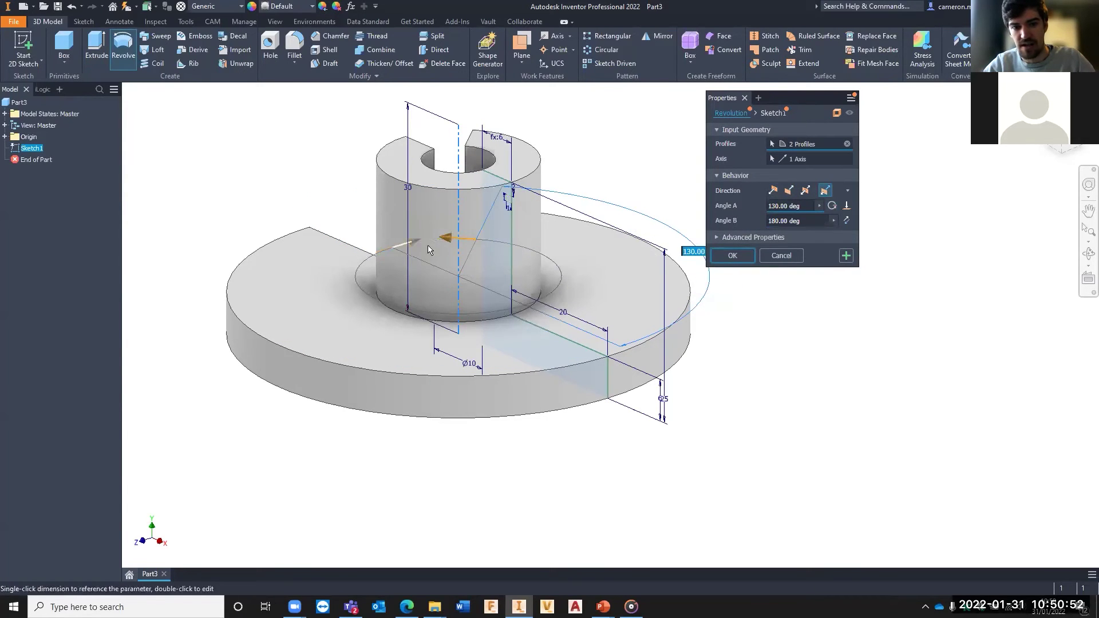
{"action": "left_click_drag", "start_coordinate": [414, 241], "coordinate": [384, 206]}
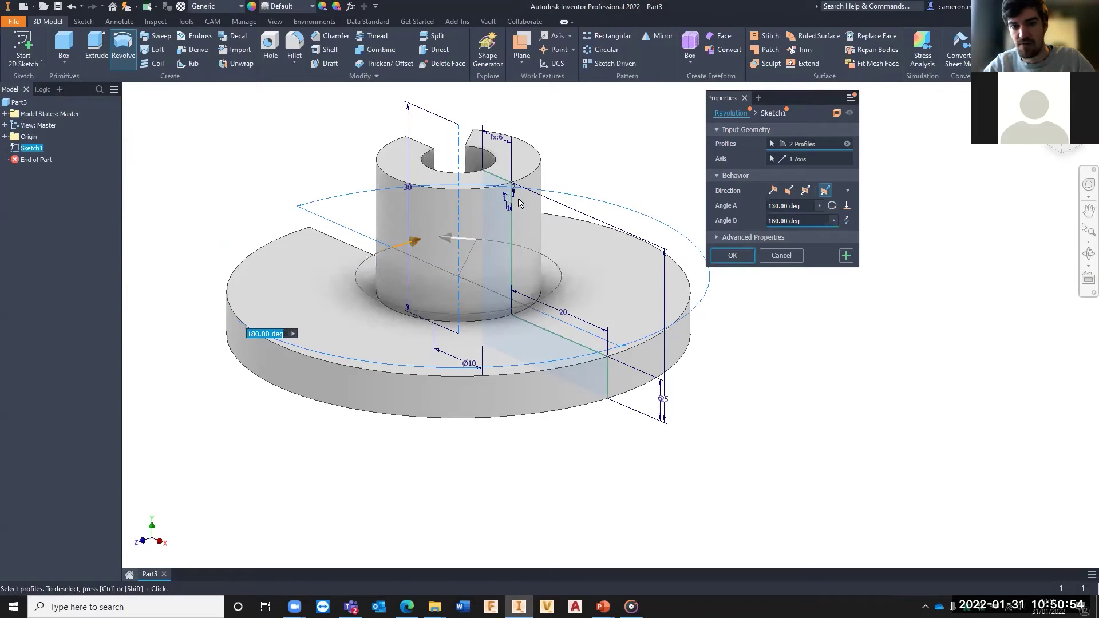
Set the revolution to the default direction with a full 360 degree sweep and create the solid.
{"action": "left_click", "coordinate": [773, 192]}
{"action": "left_click", "coordinate": [832, 207]}
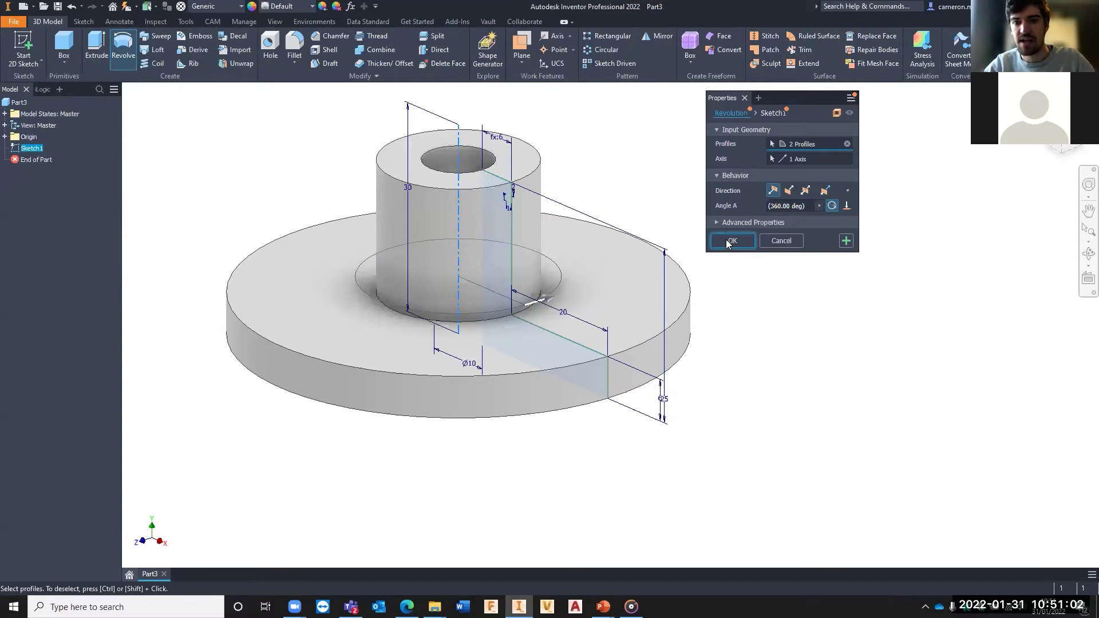
{"action": "left_click", "coordinate": [732, 242]}
{"action": "scroll", "coordinate": [534, 248], "scroll_direction": "down", "scroll_amount": 5}
{"action": "scroll", "coordinate": [467, 255], "scroll_direction": "up", "scroll_amount": 6}
{"action": "middle_click_drag", "start_coordinate": [467, 257], "coordinate": [569, 253], "text": "shift"}
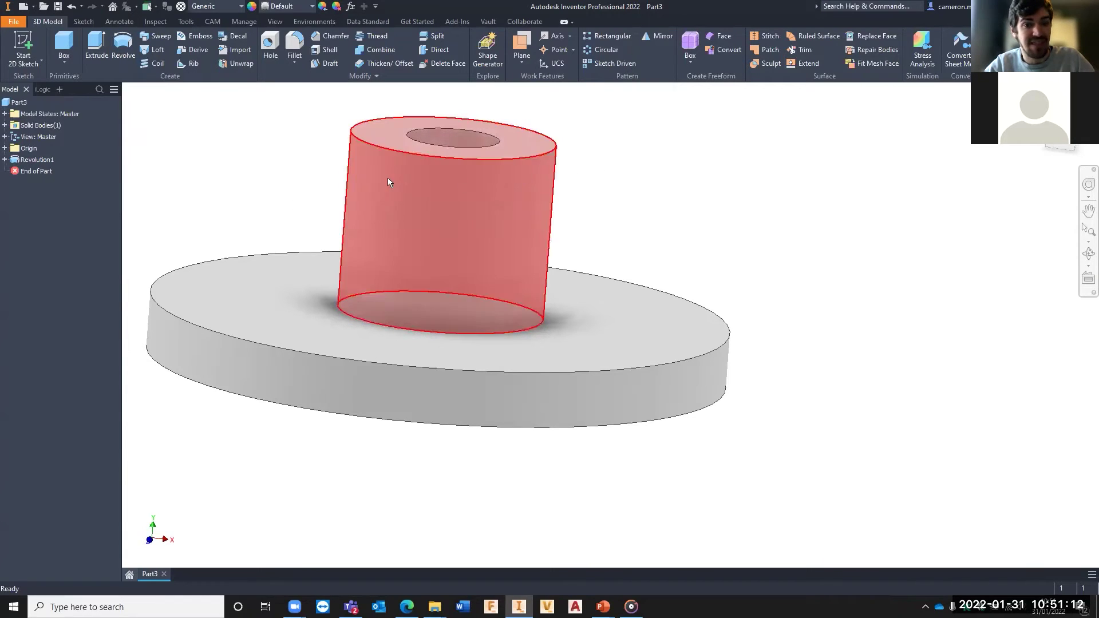
Edit the revolution and remove the small notch region from its profiles to form the groove around the hub.
{"action": "right_click", "coordinate": [27, 160]}
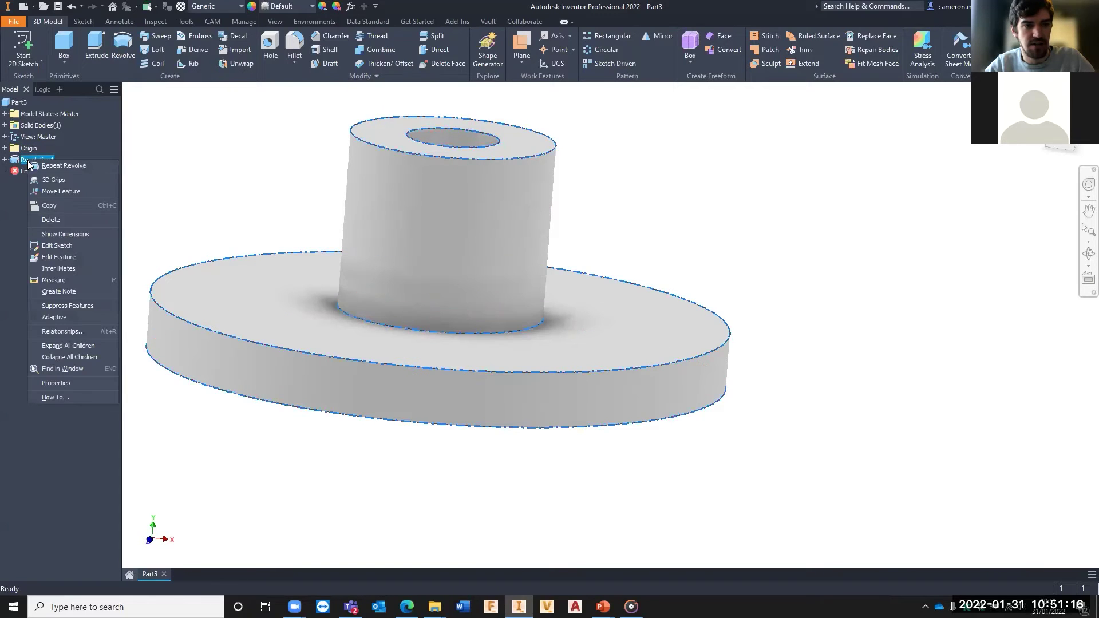
{"action": "left_click", "coordinate": [62, 257]}
{"action": "scroll", "coordinate": [503, 195], "scroll_direction": "up", "scroll_amount": 4}
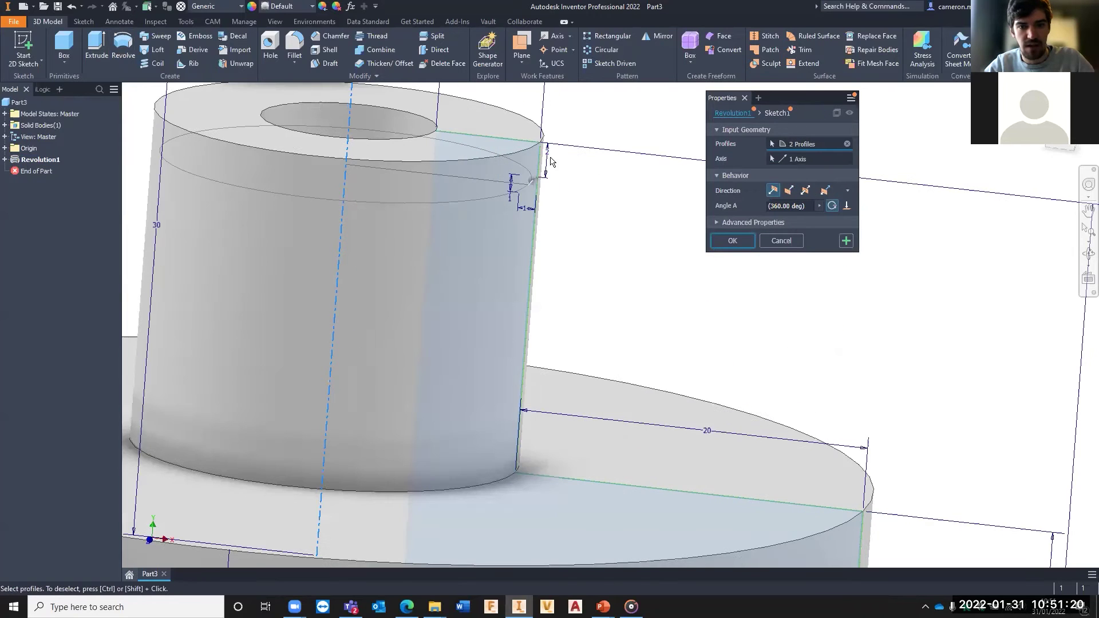
{"action": "scroll", "coordinate": [503, 195], "scroll_direction": "up", "scroll_amount": 5}
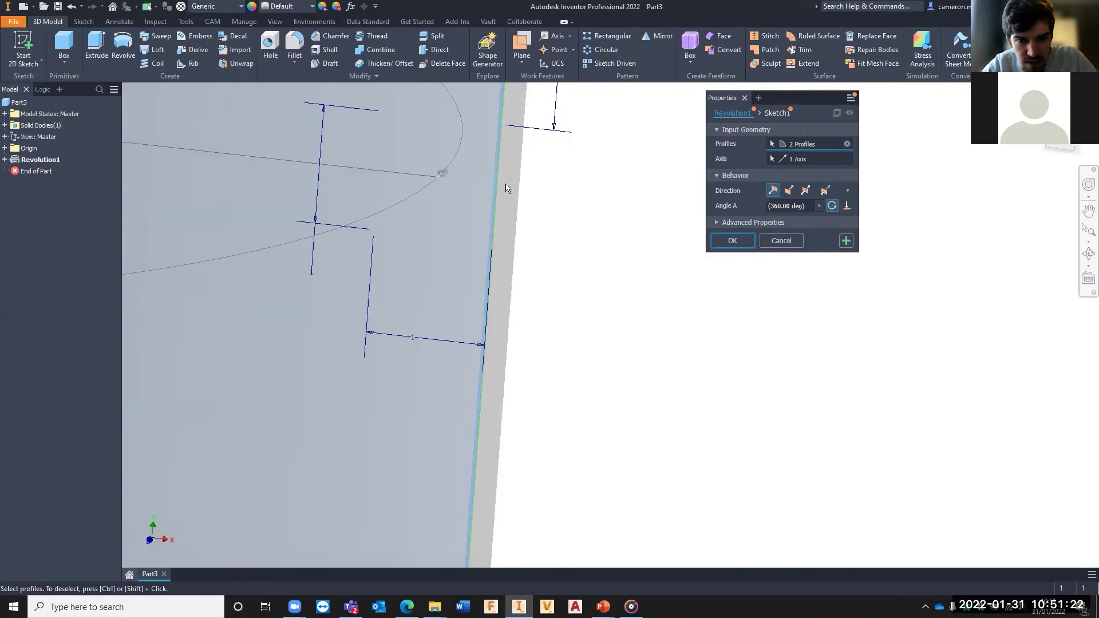
{"action": "left_click", "coordinate": [464, 182]}
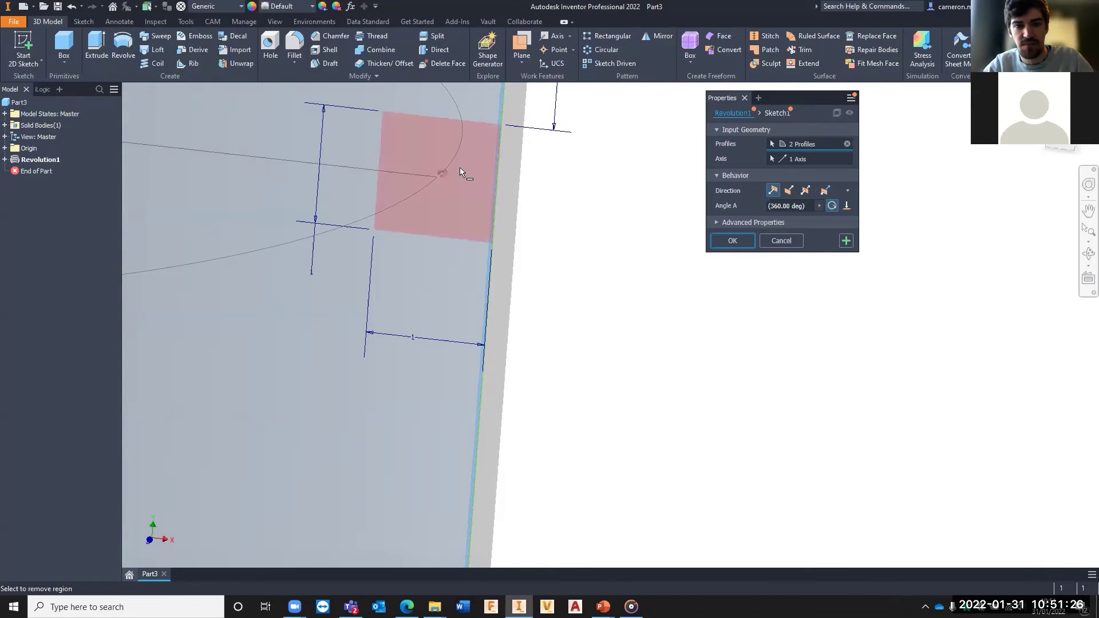
{"action": "left_click", "coordinate": [459, 168]}
{"action": "scroll", "coordinate": [537, 185], "scroll_direction": "down", "scroll_amount": 5}
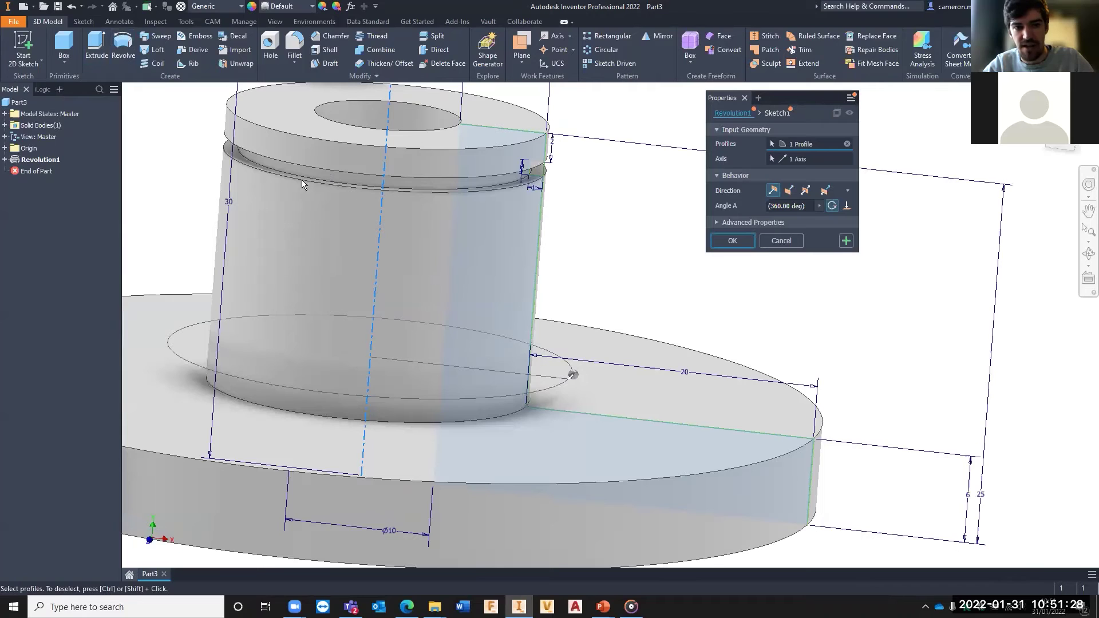
{"action": "left_click", "coordinate": [733, 240]}
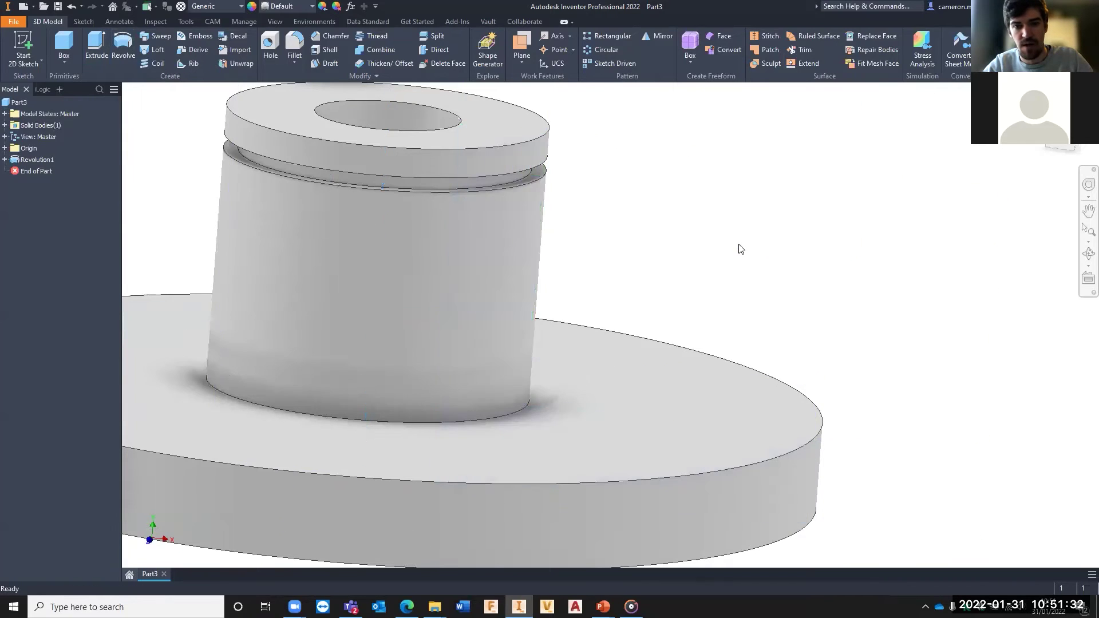
Examine the grooved hub, central bore and flange of the revolved part from above, the side and below.
{"action": "key", "text": "Home"}
{"action": "key", "text": "F4"}
{"action": "left_click_drag", "start_coordinate": [767, 250], "coordinate": [724, 273]}
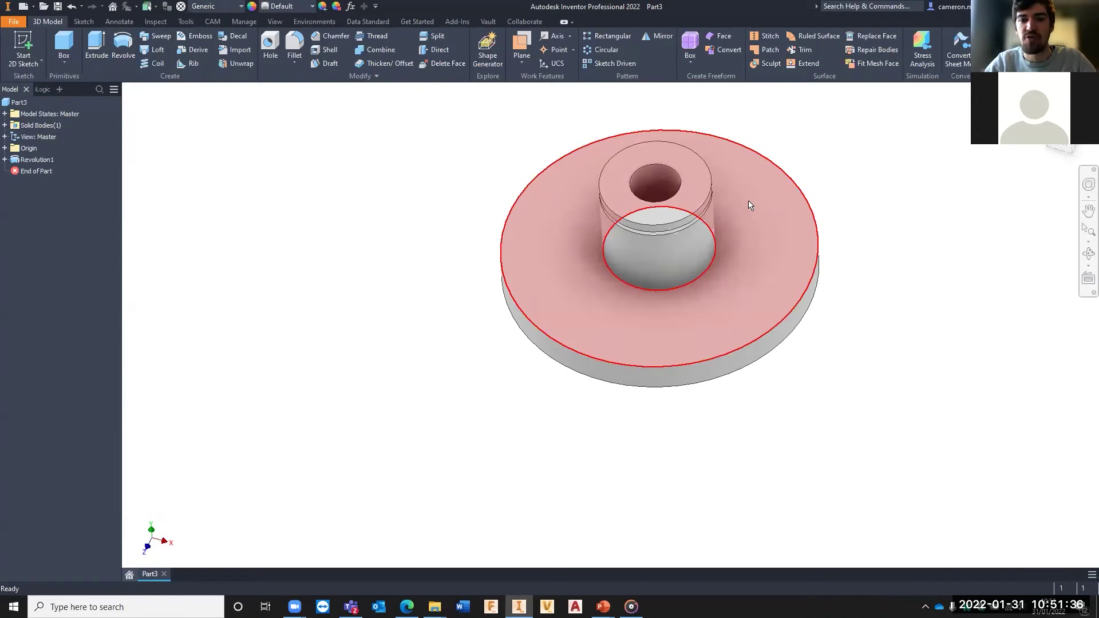
{"action": "scroll", "coordinate": [750, 204], "scroll_direction": "down", "scroll_amount": 4}
{"action": "middle_click_drag", "start_coordinate": [726, 205], "coordinate": [697, 206]}
{"action": "scroll", "coordinate": [706, 234], "scroll_direction": "up", "scroll_amount": 5}
{"action": "scroll", "coordinate": [673, 252], "scroll_direction": "down", "scroll_amount": 2}
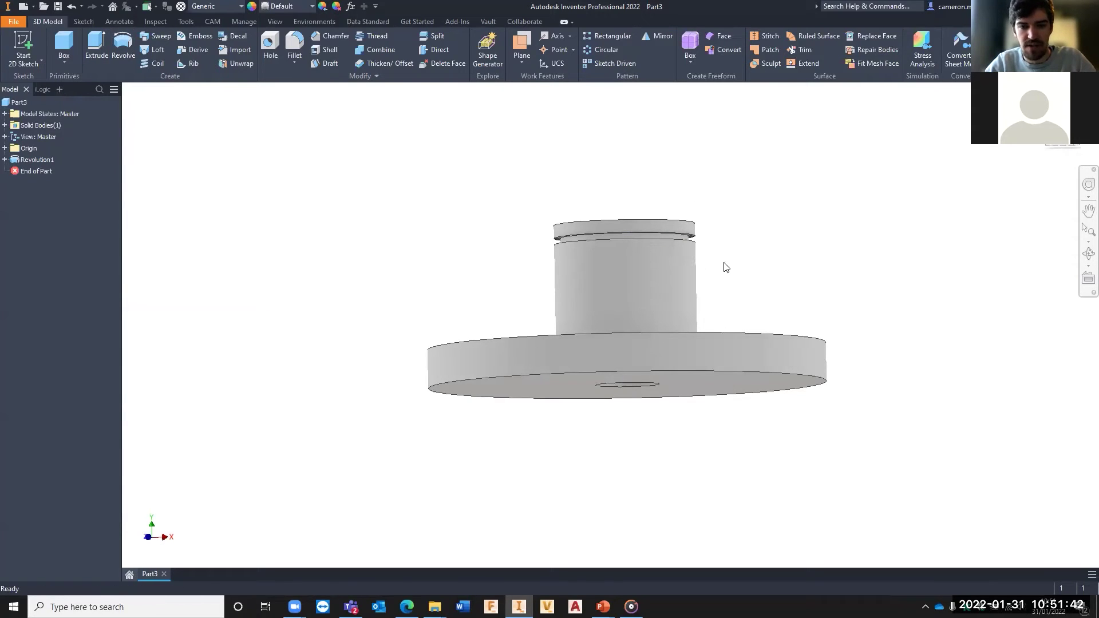
{"action": "middle_click_drag", "start_coordinate": [736, 182], "coordinate": [732, 209], "text": "shift"}
{"action": "middle_click_drag", "start_coordinate": [731, 363], "coordinate": [692, 363]}
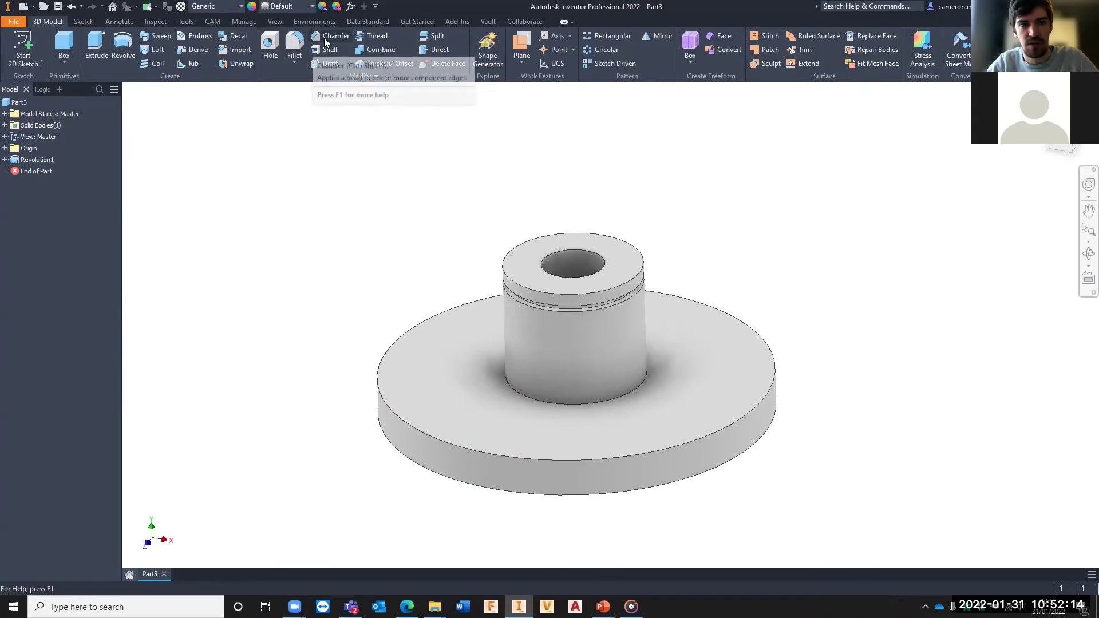
Start a fillet on the two outer edges of the hub's groove, trying radii of 1 mm and 0.25 mm.
{"action": "left_click", "coordinate": [291, 42]}
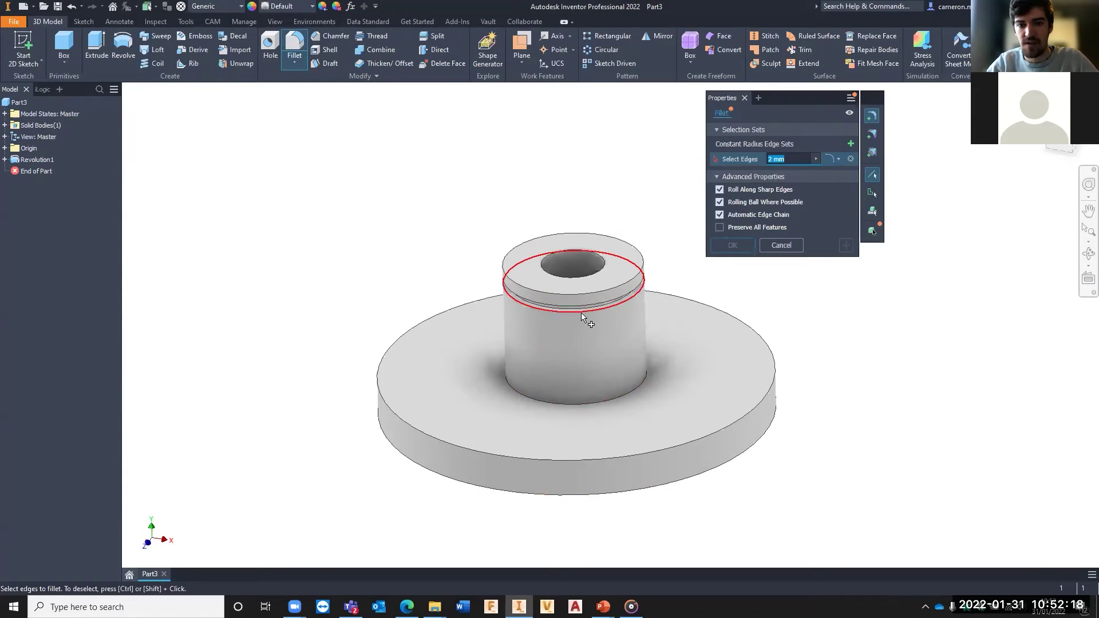
{"action": "scroll", "coordinate": [583, 315], "scroll_direction": "down", "scroll_amount": 3}
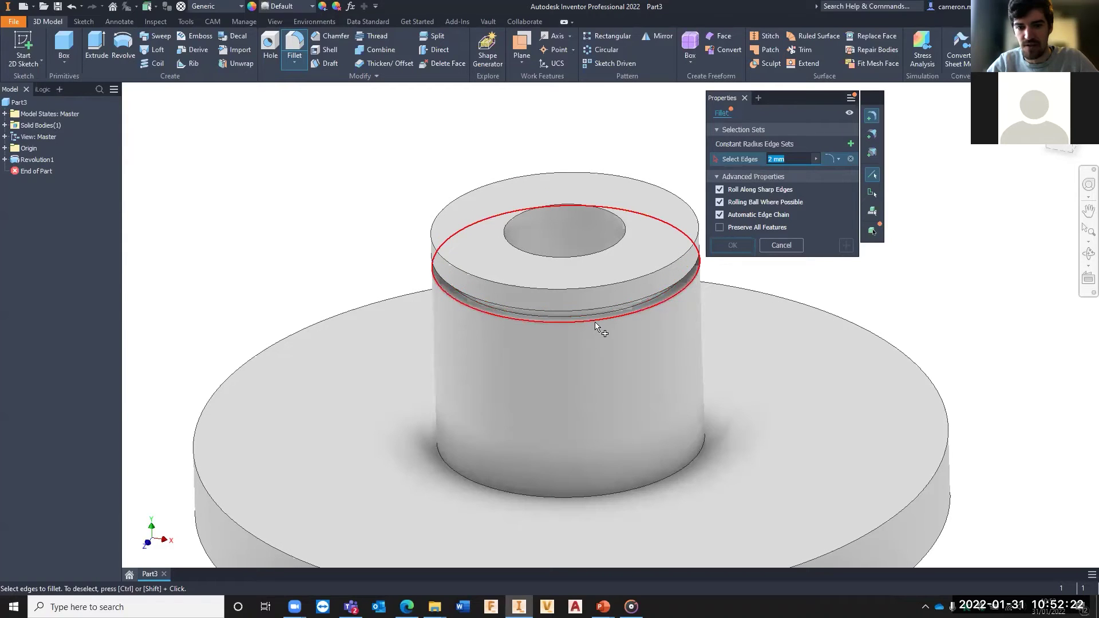
{"action": "left_click", "coordinate": [596, 326]}
{"action": "left_click", "coordinate": [608, 328]}
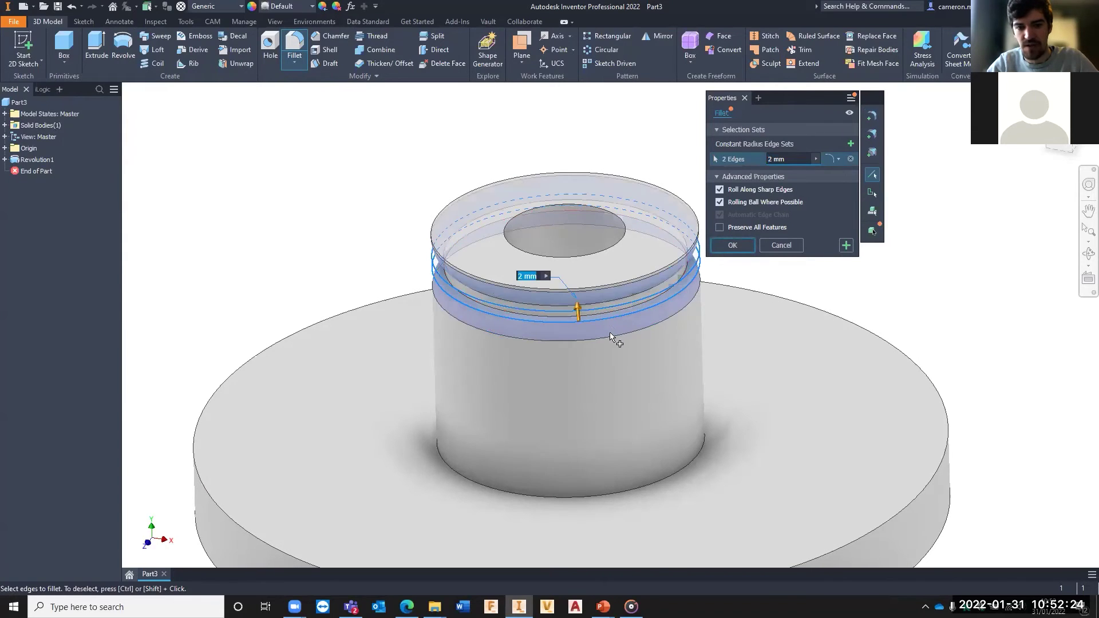
{"action": "middle_click_drag", "start_coordinate": [611, 324], "coordinate": [664, 308], "text": "shift"}
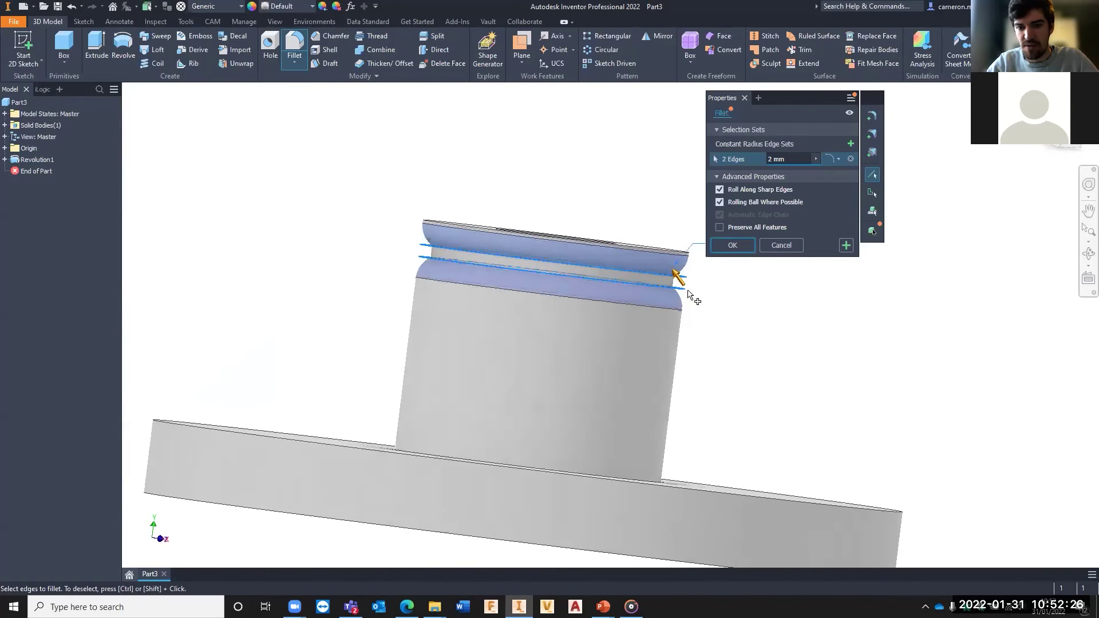
{"action": "type", "text": "1"}
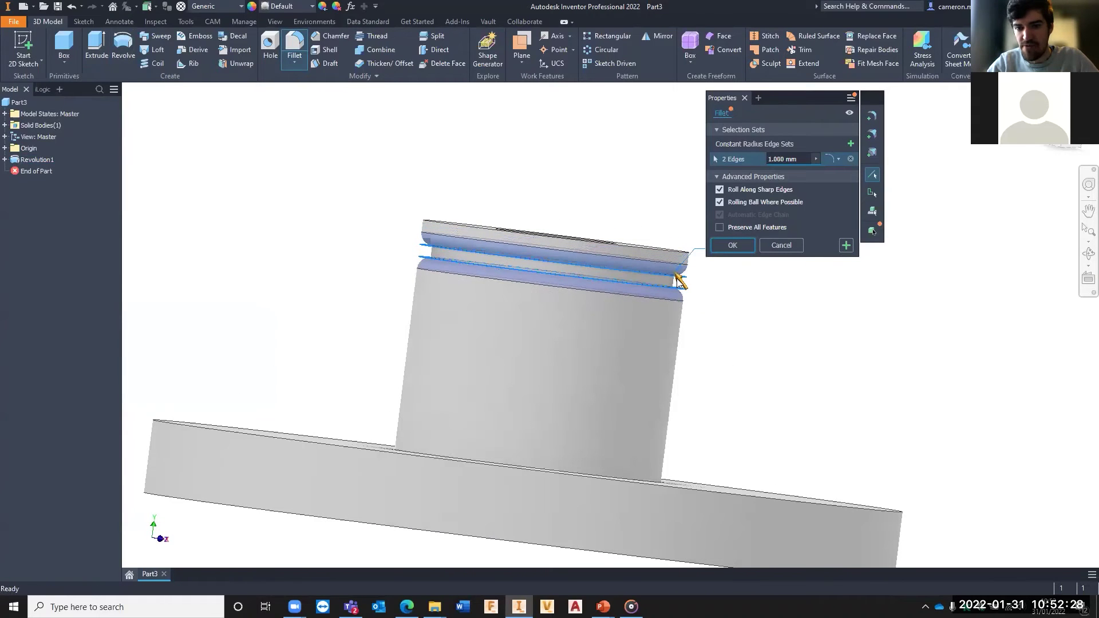
{"action": "type", "text": "0.25"}
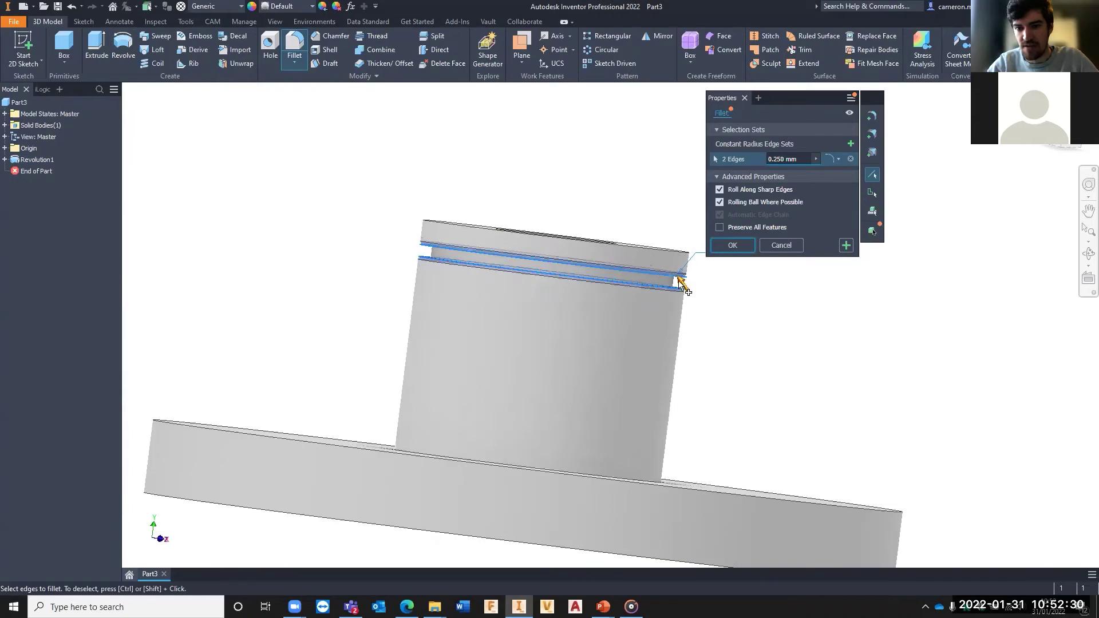
{"action": "scroll", "coordinate": [680, 286], "scroll_direction": "up", "scroll_amount": 5}
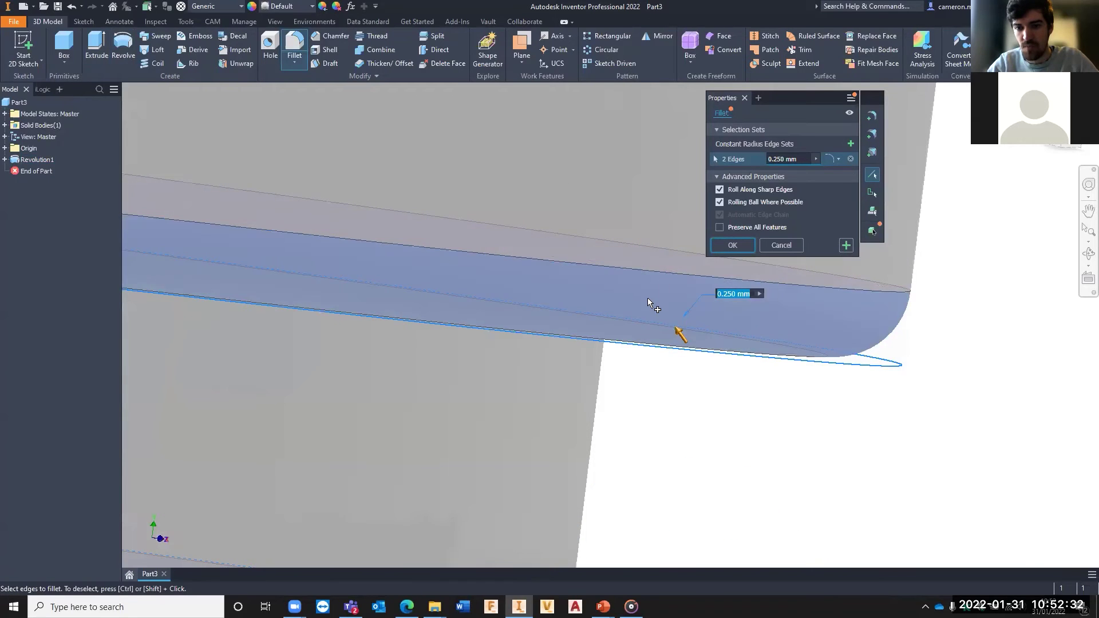
{"action": "scroll", "coordinate": [647, 297], "scroll_direction": "up", "scroll_amount": 5}
Try a groove fillet radius of 0.3 mm, settle on 0.4 mm and create the fillet.
{"action": "type", "text": ".3"}
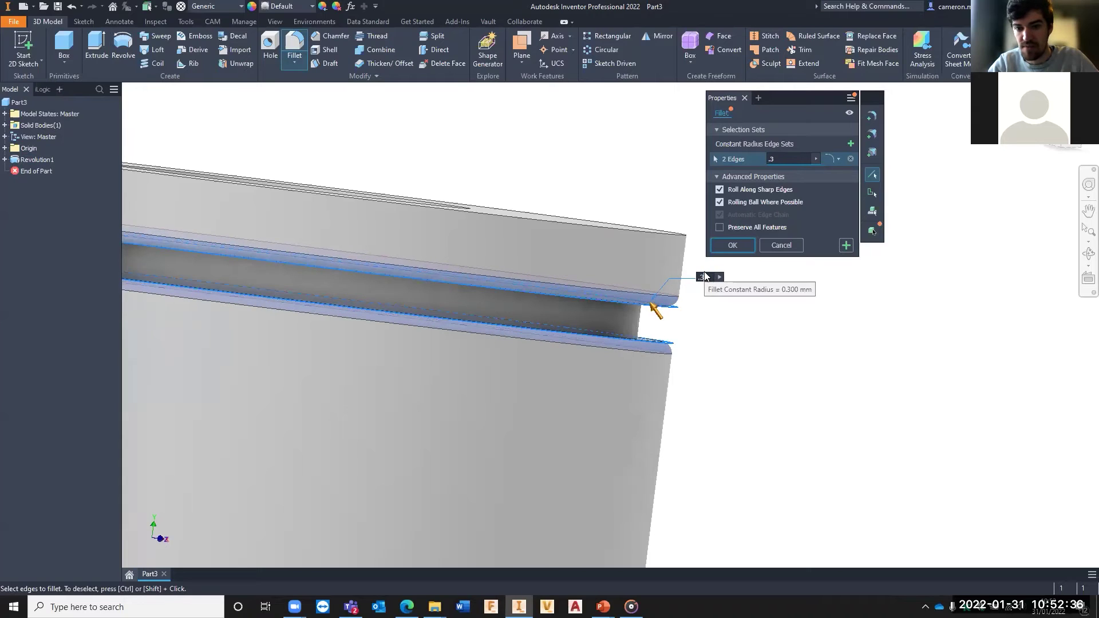
{"action": "key", "text": "BackSpace"}
{"action": "type", "text": ".4"}
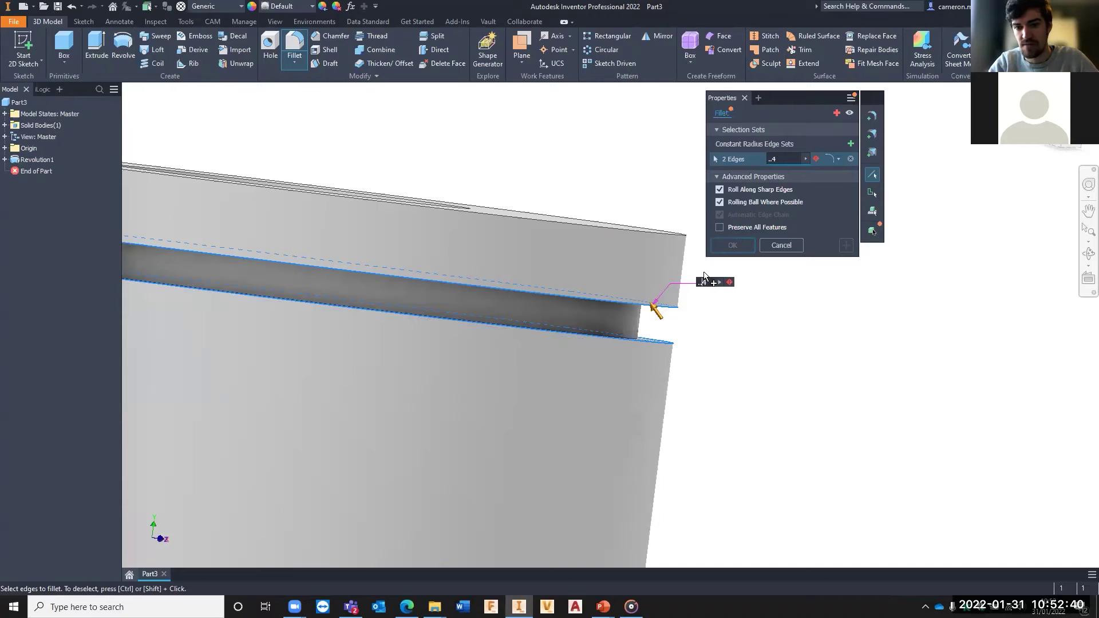
{"action": "scroll", "coordinate": [768, 317], "scroll_direction": "up", "scroll_amount": 3}
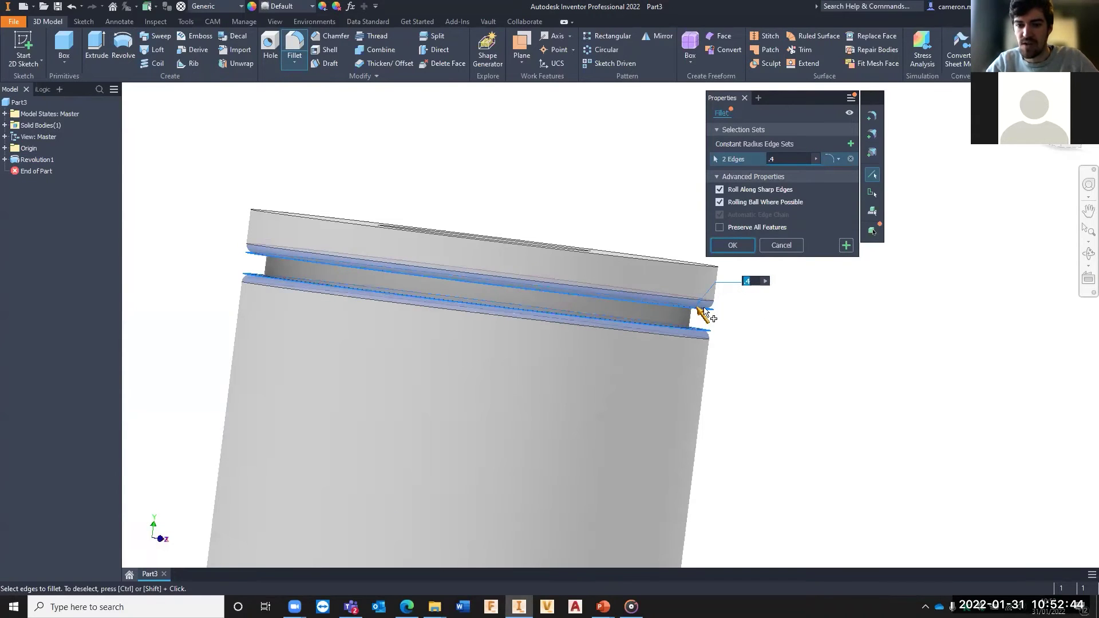
{"action": "left_click", "coordinate": [733, 245]}
Start a chamfer on the hub's top outer edge with an equal distance of 1 mm.
{"action": "mouse_move", "coordinate": [483, 225]}
{"action": "middle_mouse_down", "text": "shift"}
{"action": "mouse_move", "coordinate": [515, 228]}
{"action": "mouse_move", "coordinate": [515, 252]}
{"action": "mouse_move", "coordinate": [491, 236]}
{"action": "middle_mouse_up", "text": "shift"}
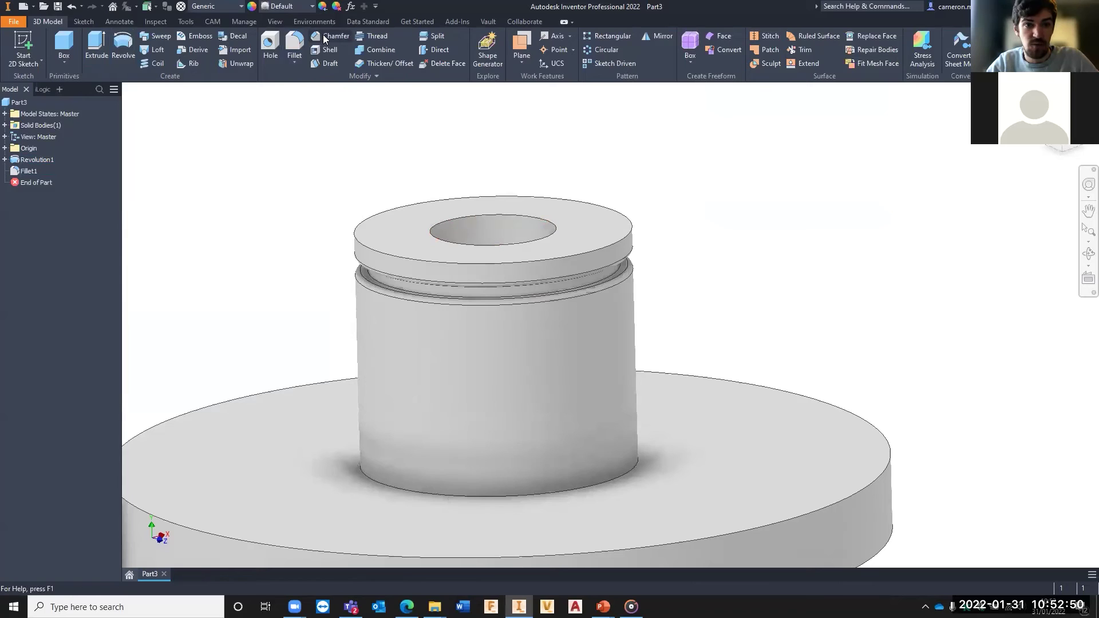
{"action": "left_click", "coordinate": [330, 36]}
{"action": "left_click", "coordinate": [620, 243]}
{"action": "scroll", "coordinate": [387, 255], "scroll_direction": "down", "scroll_amount": 5}
{"action": "left_click_drag", "start_coordinate": [436, 291], "coordinate": [413, 270]}
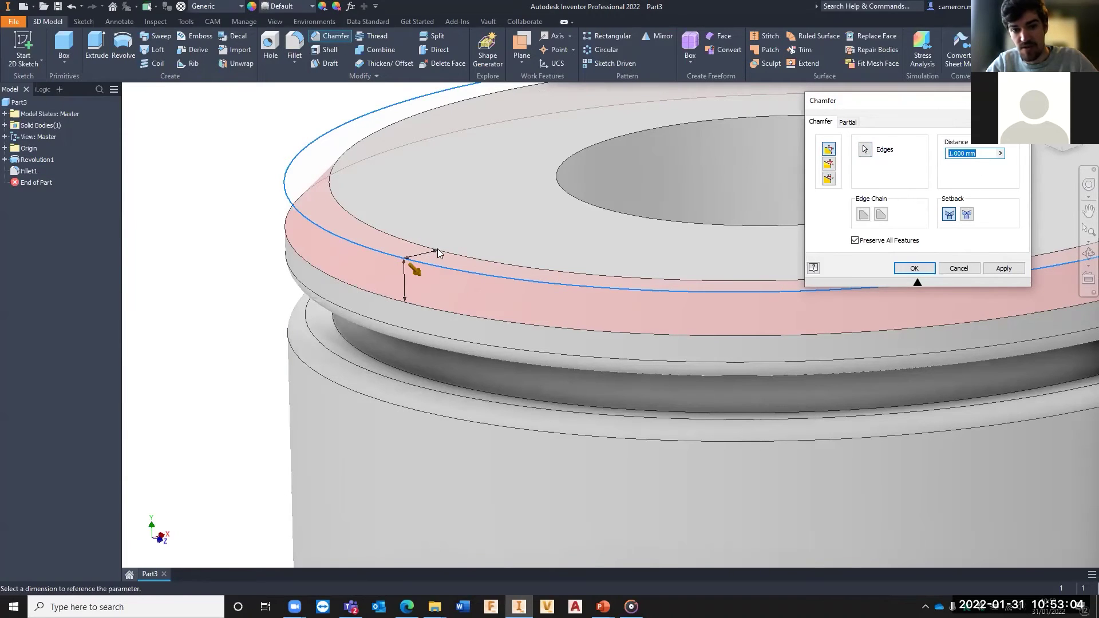
Switch the chamfer to distance and angle, using the hub's top face and its outer edge, and adjust the angle to 35 degrees.
{"action": "left_click", "coordinate": [830, 170]}
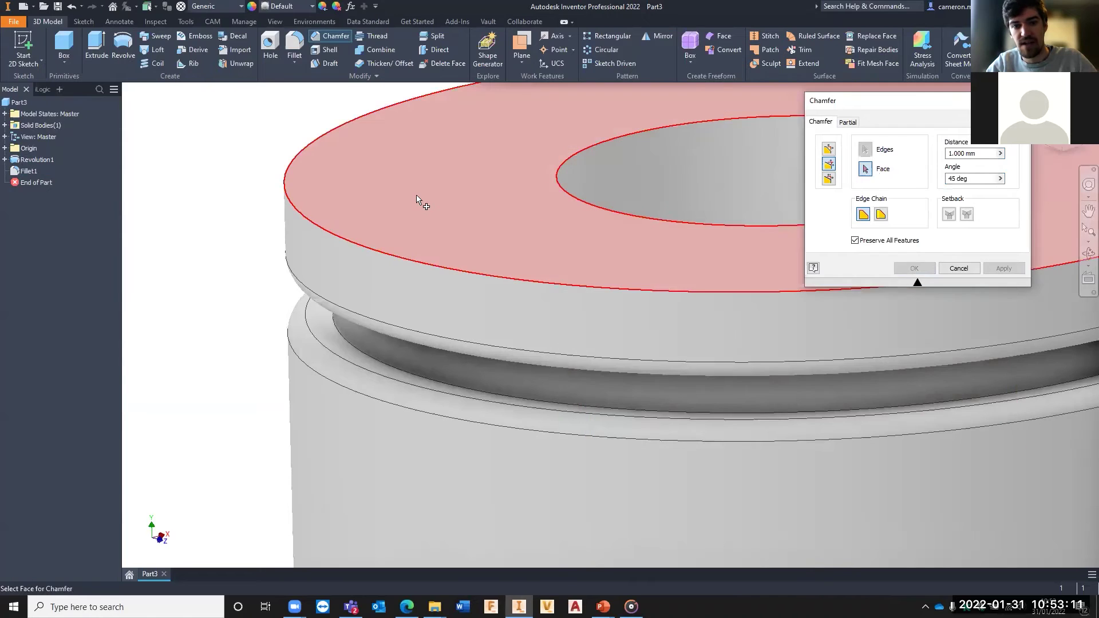
{"action": "left_click", "coordinate": [417, 197]}
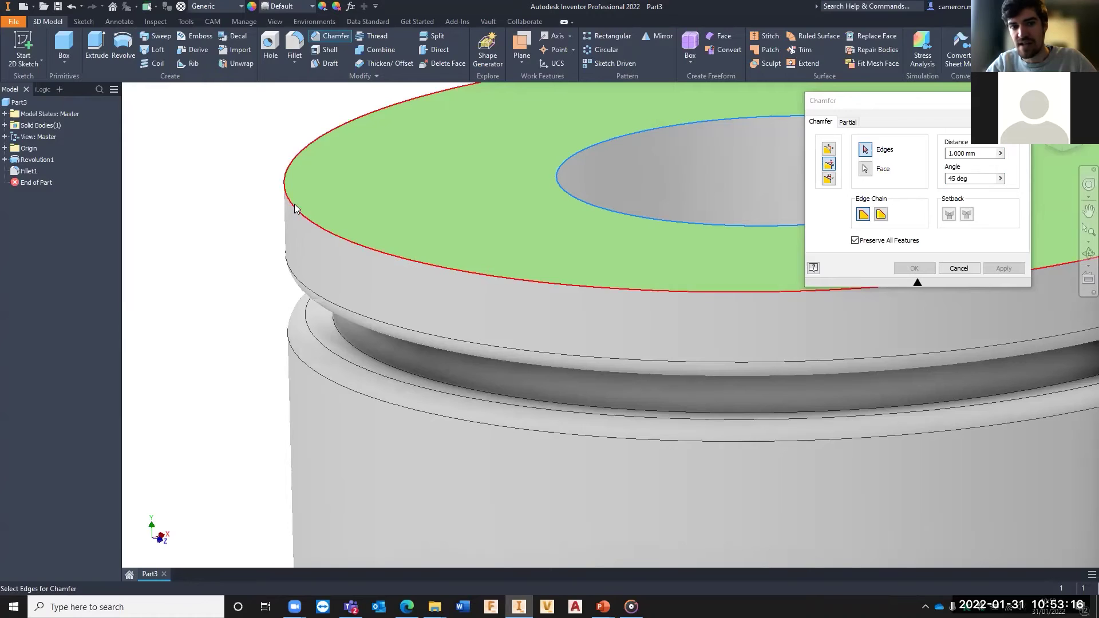
{"action": "left_click", "coordinate": [290, 168]}
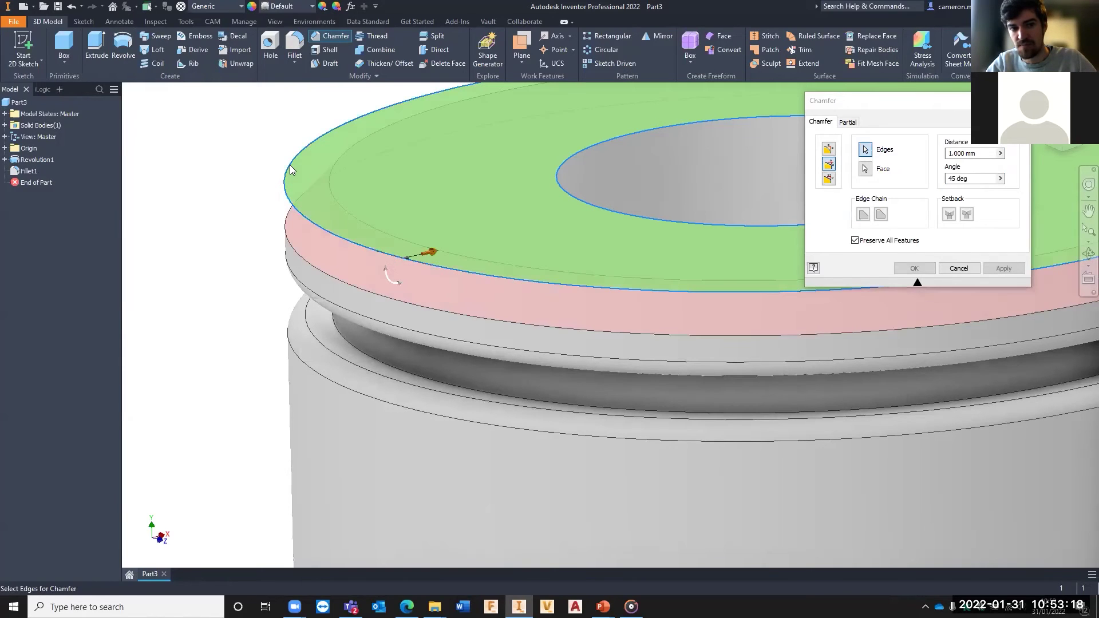
{"action": "left_click", "coordinate": [437, 250]}
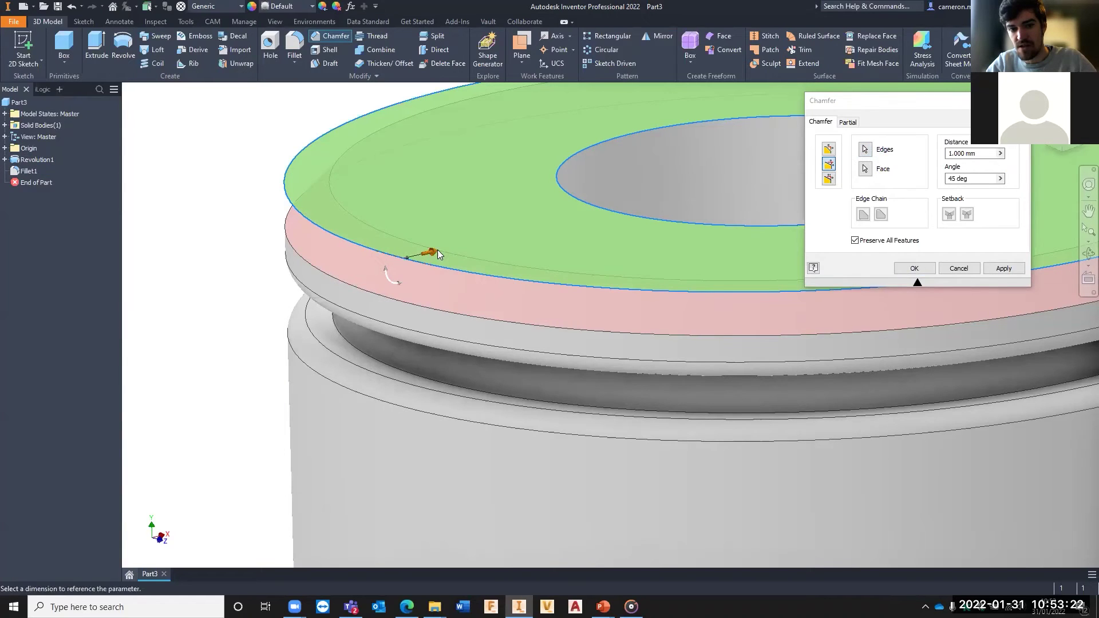
{"action": "left_click", "coordinate": [385, 276]}
{"action": "left_click_drag", "start_coordinate": [385, 285], "coordinate": [383, 270]}
{"action": "key", "text": "shift+Tab"}
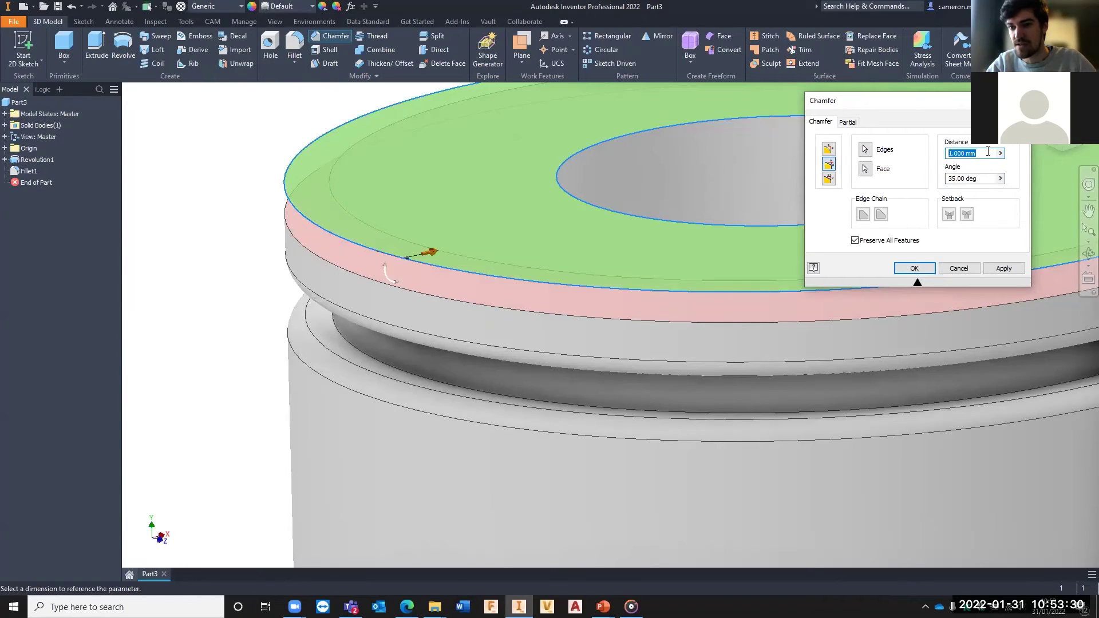
{"action": "key", "text": "Tab"}
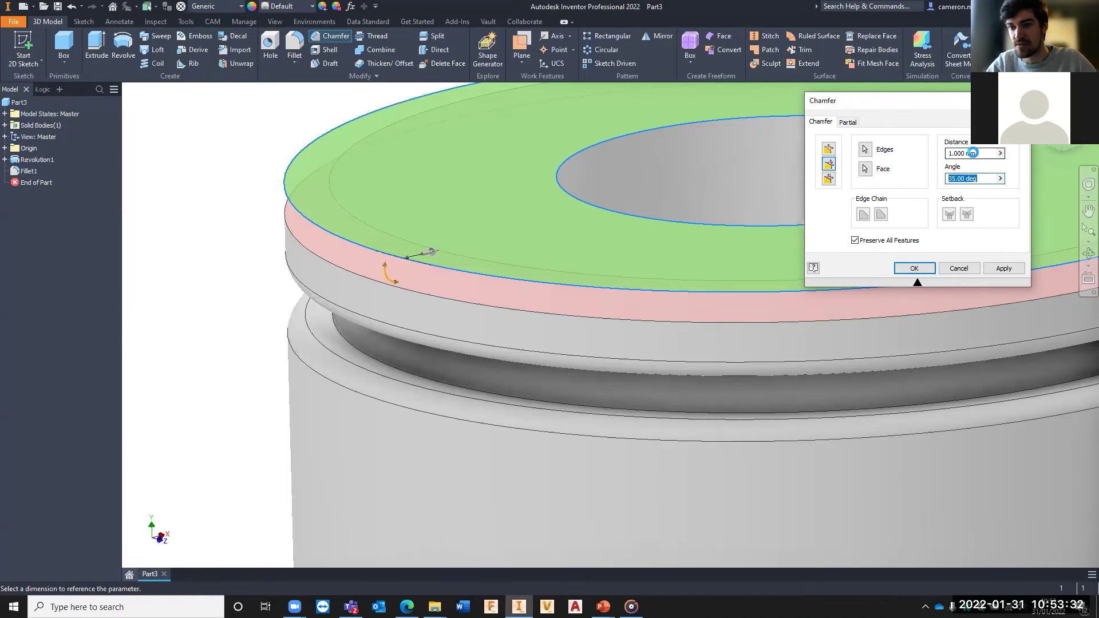
Set the chamfer's distance to 2 mm and angle to 10 degrees, and create it.
{"action": "left_click", "coordinate": [974, 152]}
{"action": "type", "text": "2"}
{"action": "key", "text": "Tab"}
{"action": "type", "text": "10"}
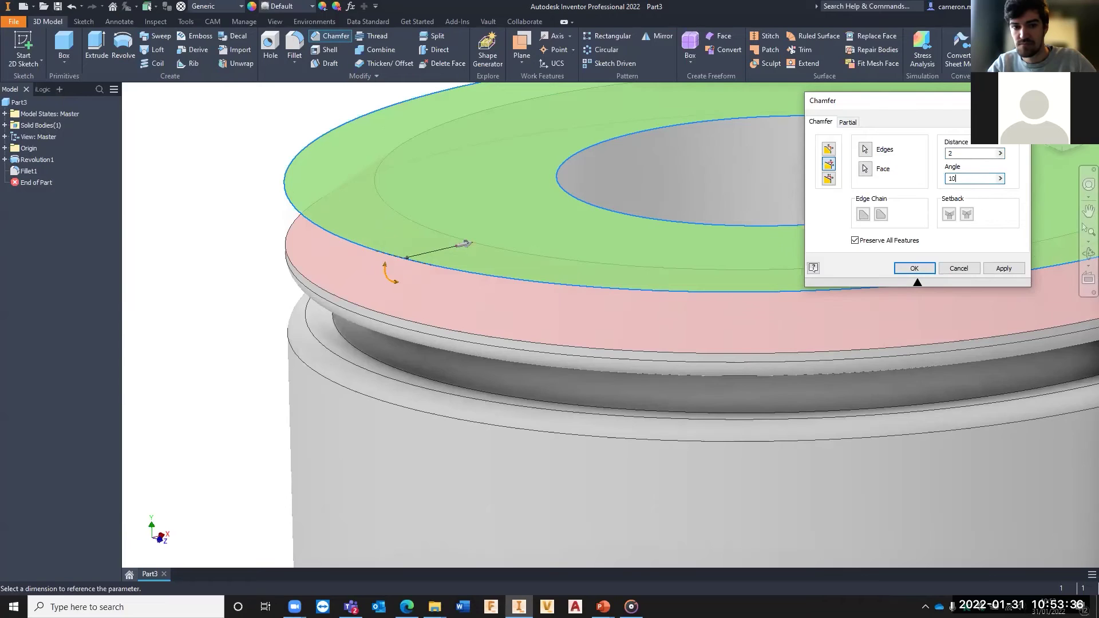
{"action": "left_click", "coordinate": [1005, 268]}
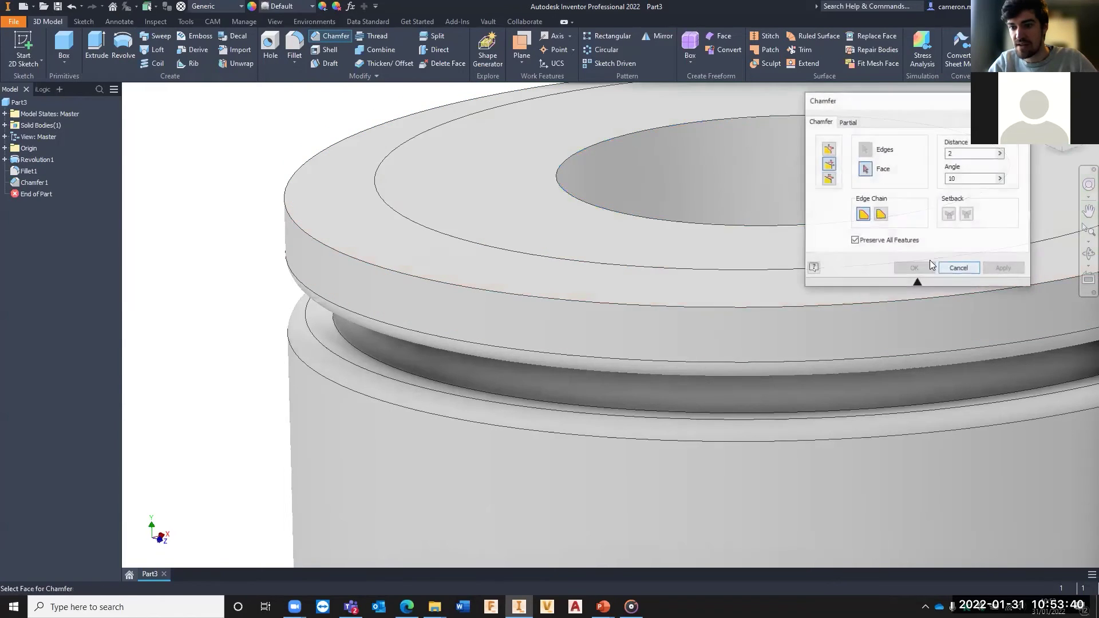
{"action": "key", "text": "Escape"}
Start a hole and place its centre on the flange's upper face, beside the hub.
{"action": "middle_click_drag", "start_coordinate": [830, 189], "coordinate": [668, 177], "text": "shift"}
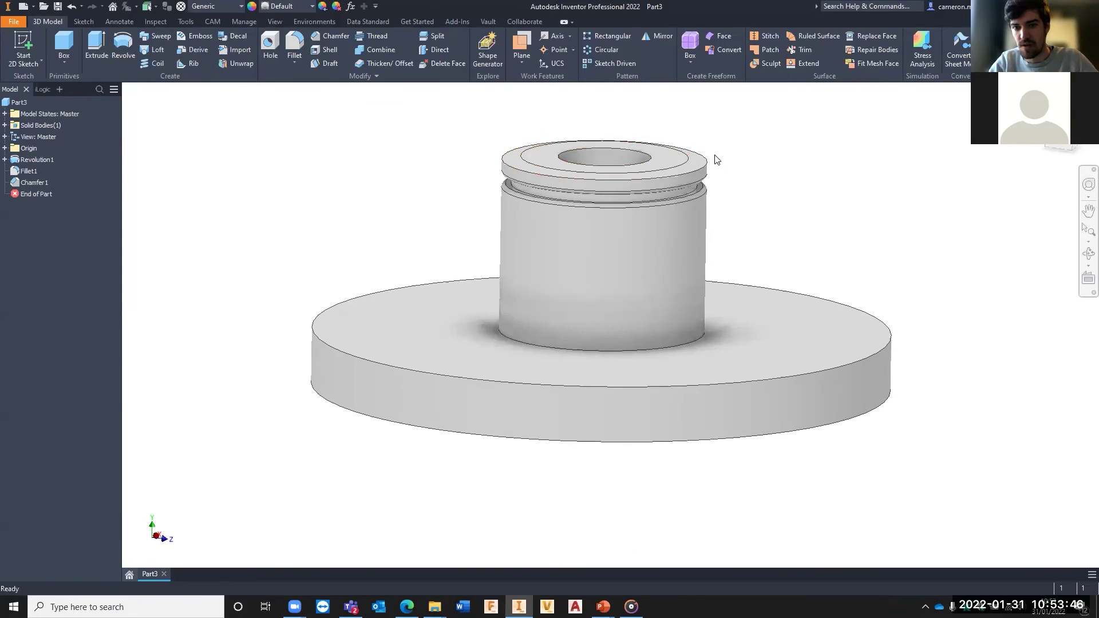
{"action": "scroll", "coordinate": [691, 168], "scroll_direction": "up", "scroll_amount": 3}
{"action": "scroll", "coordinate": [727, 154], "scroll_direction": "down", "scroll_amount": 5}
{"action": "middle_click_drag", "start_coordinate": [727, 157], "coordinate": [729, 275], "text": "shift"}
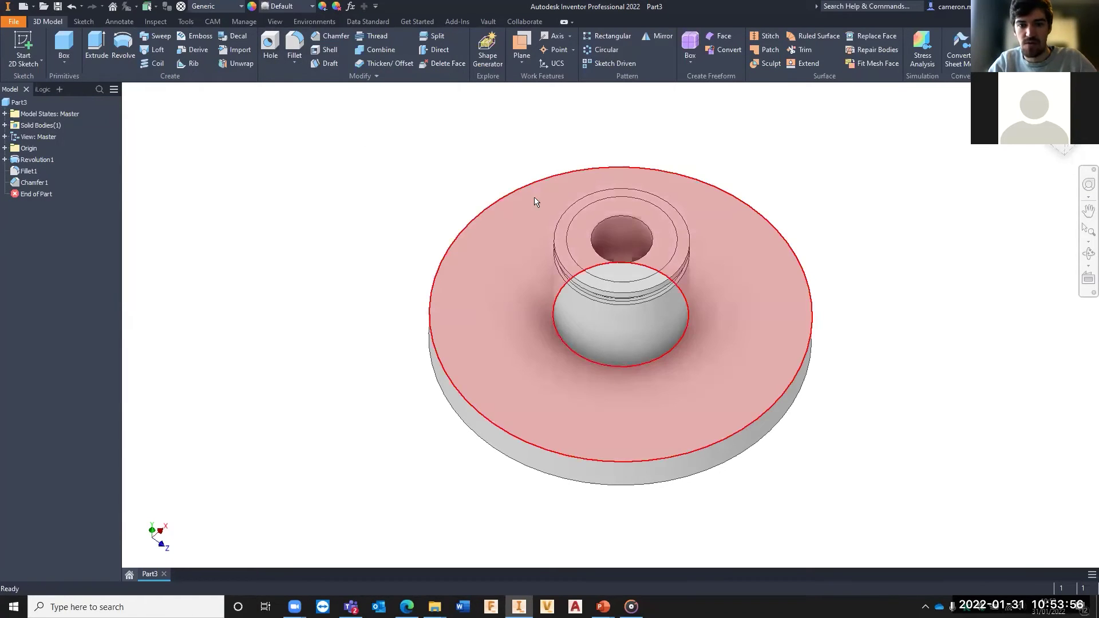
{"action": "left_click", "coordinate": [265, 42]}
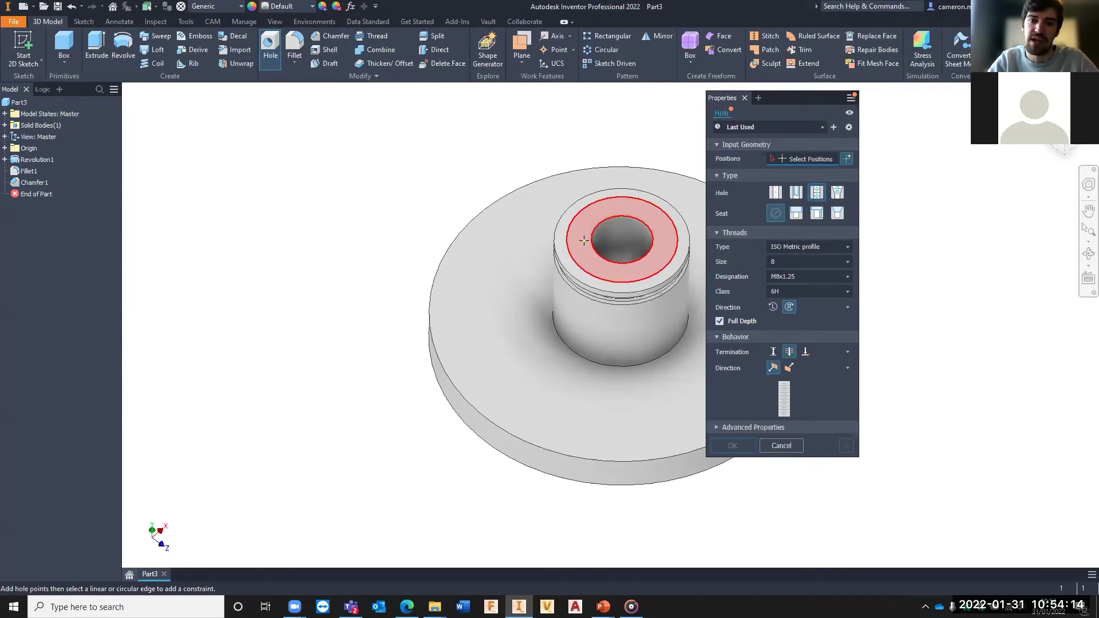
{"action": "left_click", "coordinate": [504, 259]}
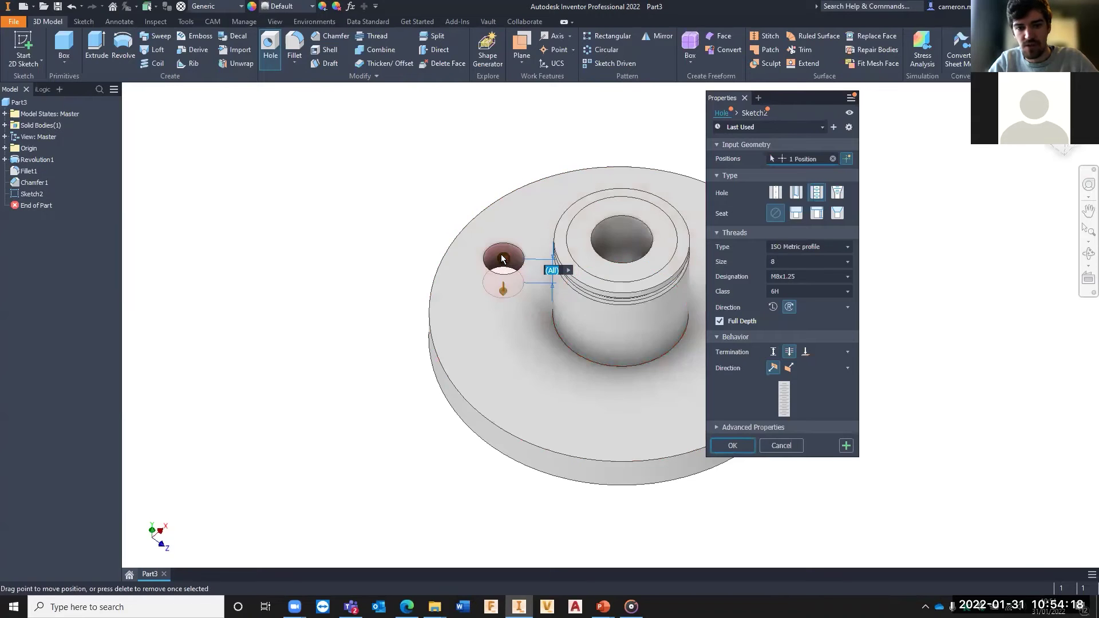
{"action": "scroll", "coordinate": [509, 256], "scroll_direction": "up", "scroll_amount": 5}
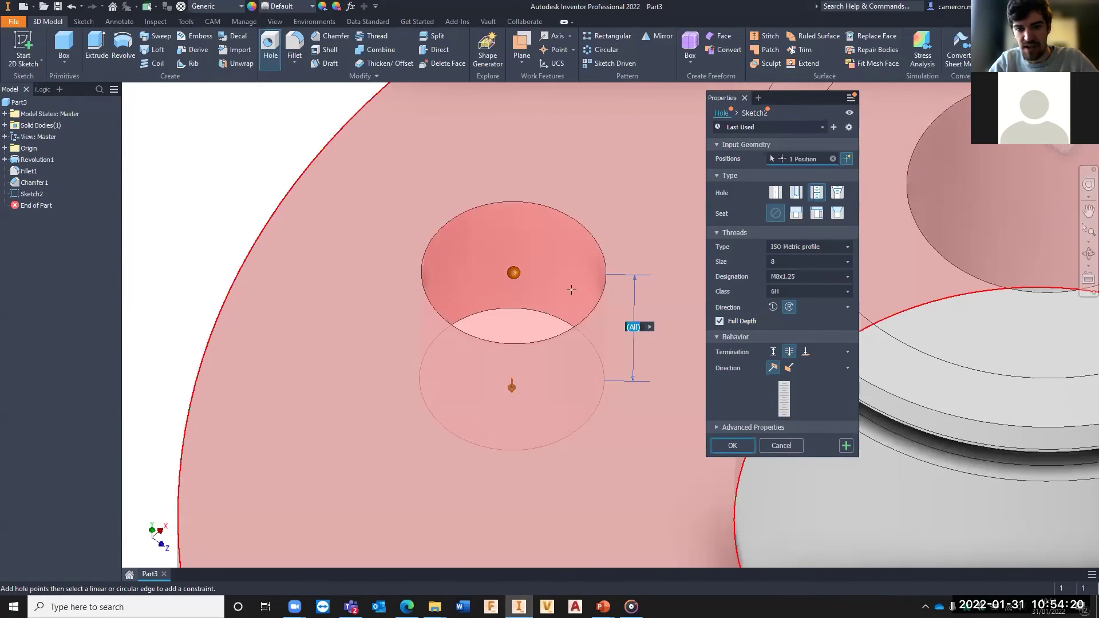
{"action": "scroll", "coordinate": [507, 239], "scroll_direction": "down", "scroll_amount": 5}
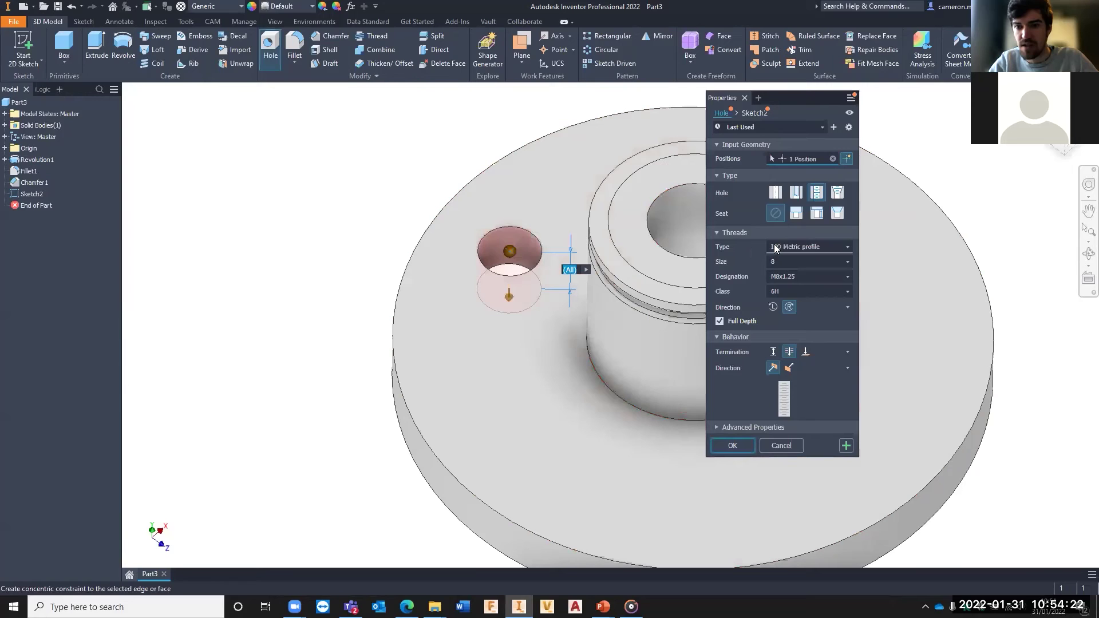
Make the flange hole a simple hole, try a Distance termination and return it to Through All.
{"action": "left_click", "coordinate": [776, 194]}
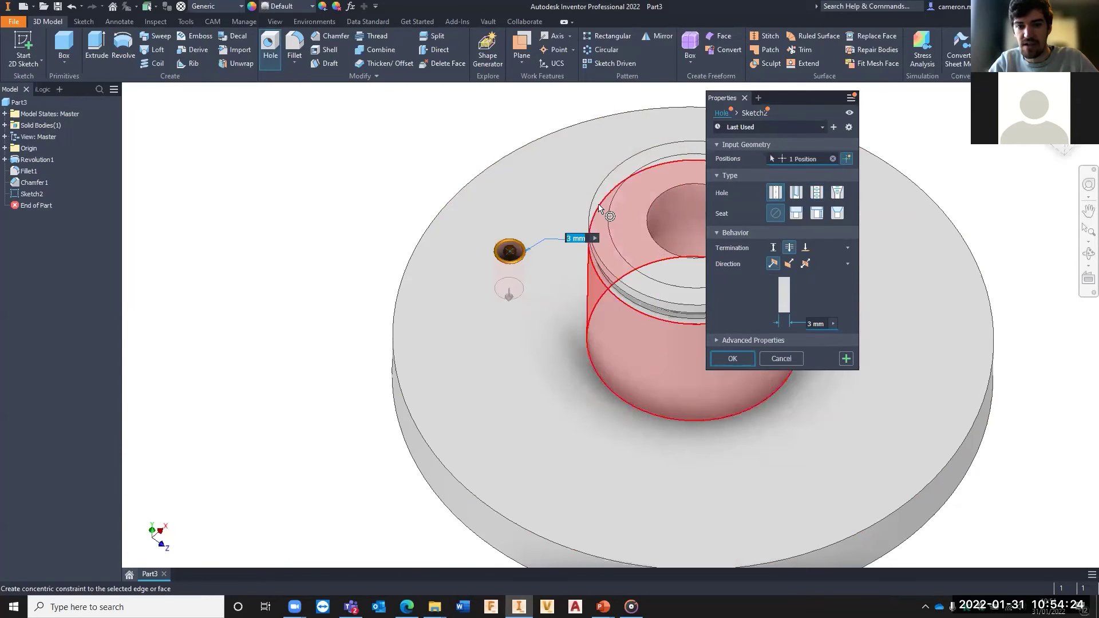
{"action": "scroll", "coordinate": [530, 246], "scroll_direction": "up", "scroll_amount": 3}
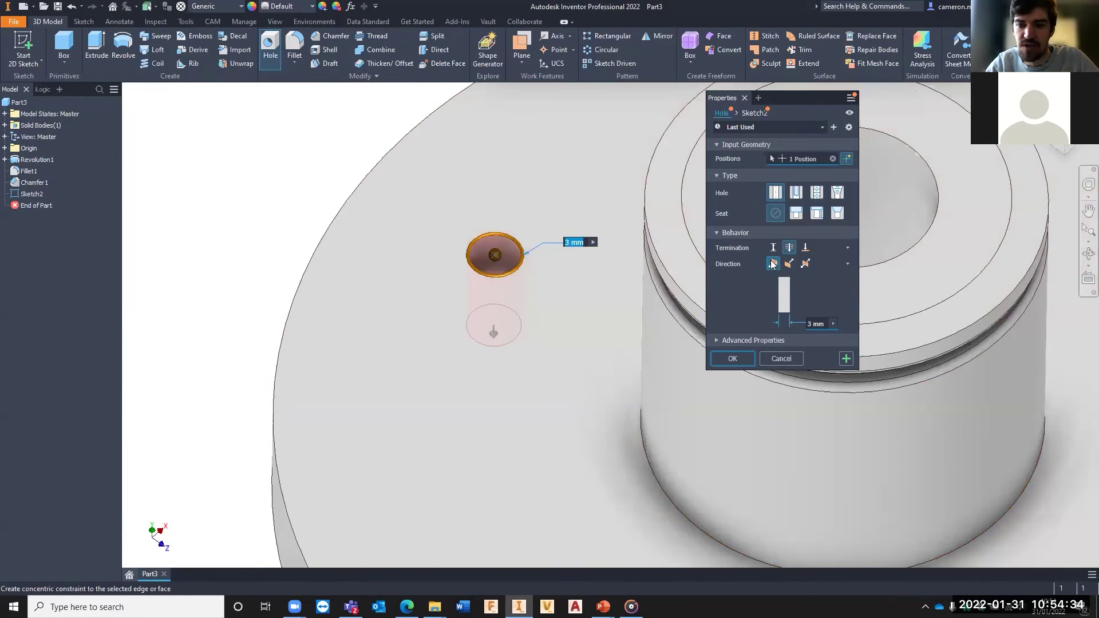
{"action": "left_click", "coordinate": [773, 249]}
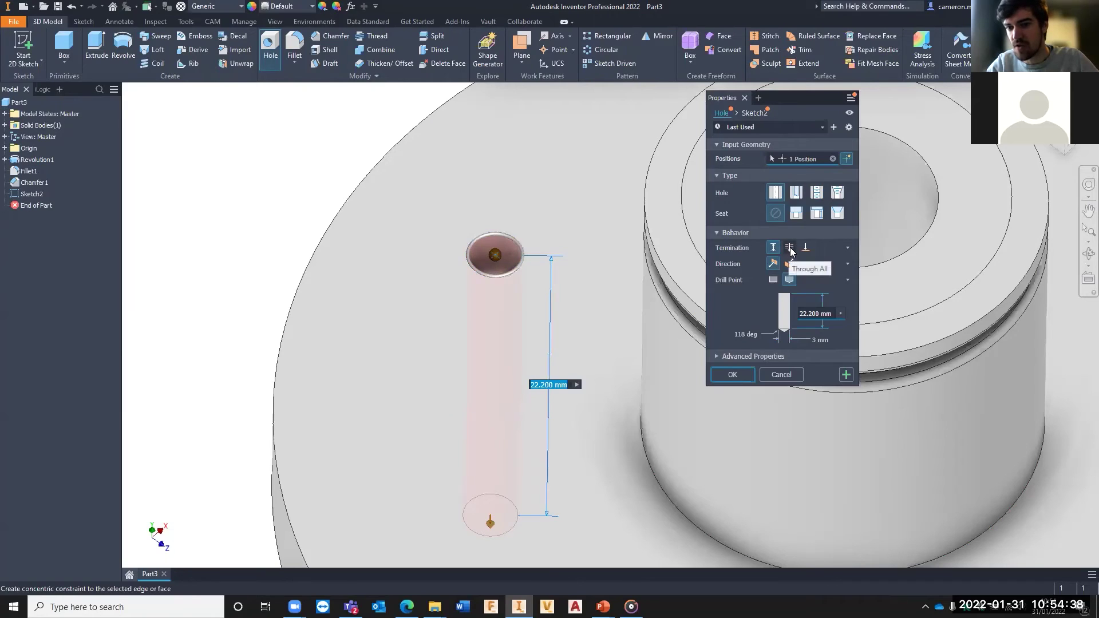
{"action": "left_click", "coordinate": [790, 248]}
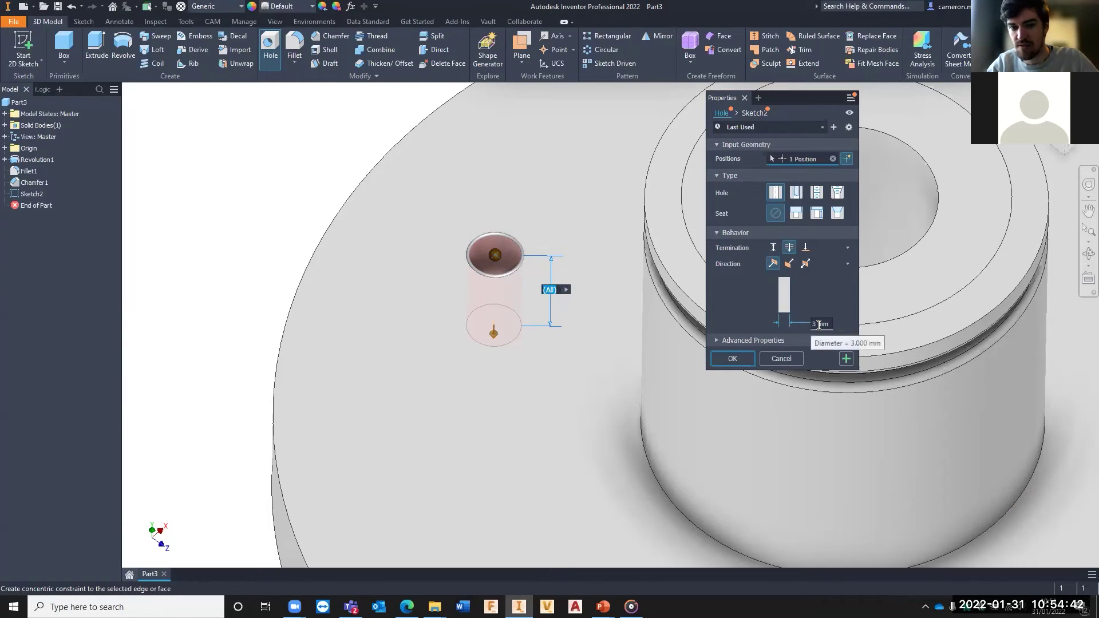
Give the flange hole a counterbore seat 7 mm wide and 1 mm deep, with the hole 4.25 mm in diameter and 6.75 mm deep.
{"action": "left_click", "coordinate": [796, 213]}
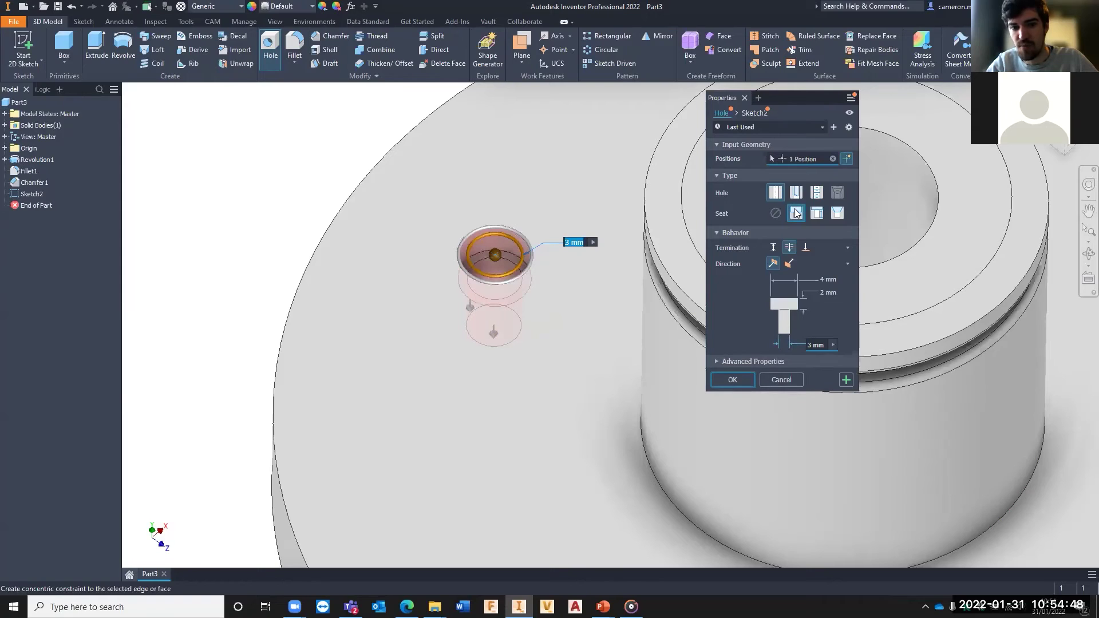
{"action": "left_click", "coordinate": [821, 283]}
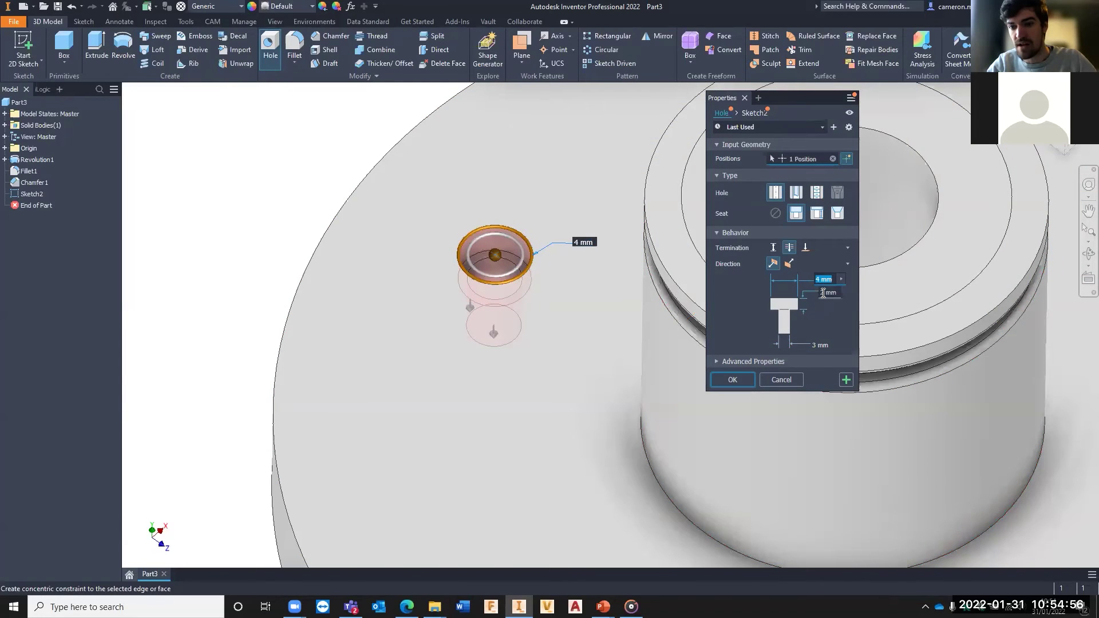
{"action": "left_click", "coordinate": [823, 293]}
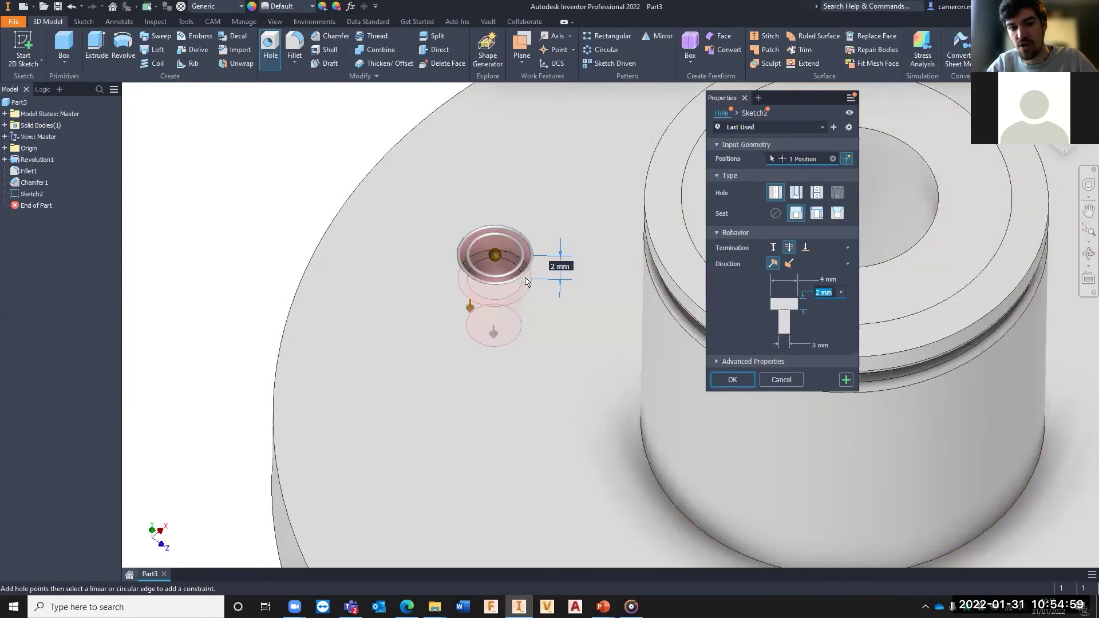
{"action": "mouse_move", "coordinate": [531, 245]}
{"action": "left_mouse_down"}
{"action": "mouse_move", "coordinate": [548, 235]}
{"action": "mouse_move", "coordinate": [628, 243]}
{"action": "mouse_move", "coordinate": [560, 261]}
{"action": "mouse_move", "coordinate": [535, 253]}
{"action": "left_mouse_up"}
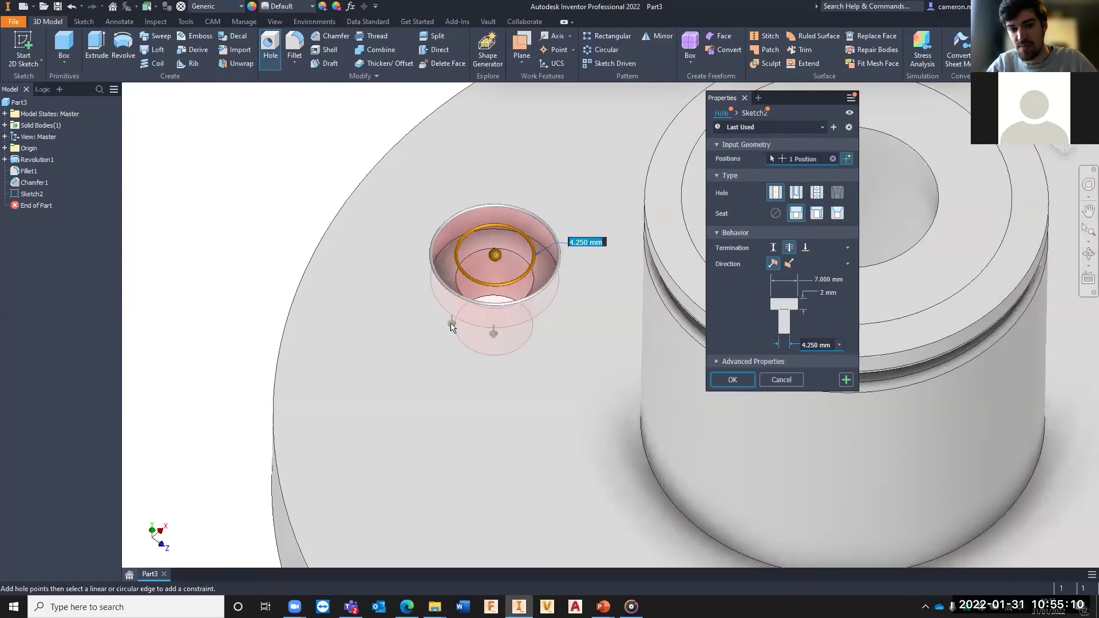
{"action": "left_click_drag", "start_coordinate": [452, 320], "coordinate": [494, 343]}
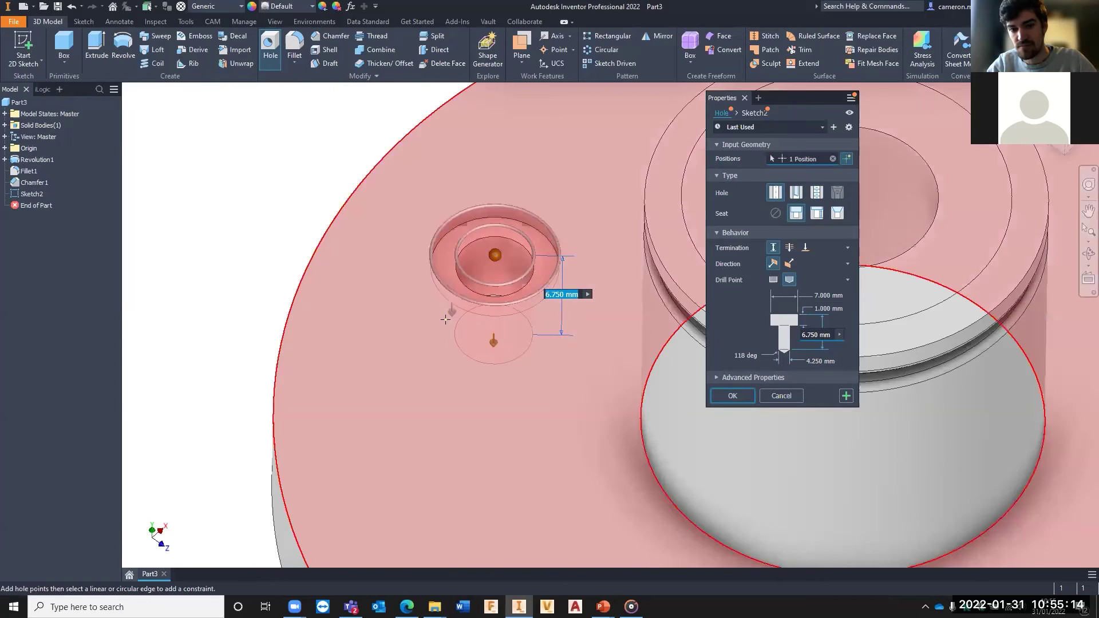
Try the spotface and countersink seats on the flange hole, and set the seat to None.
{"action": "left_click", "coordinate": [818, 215]}
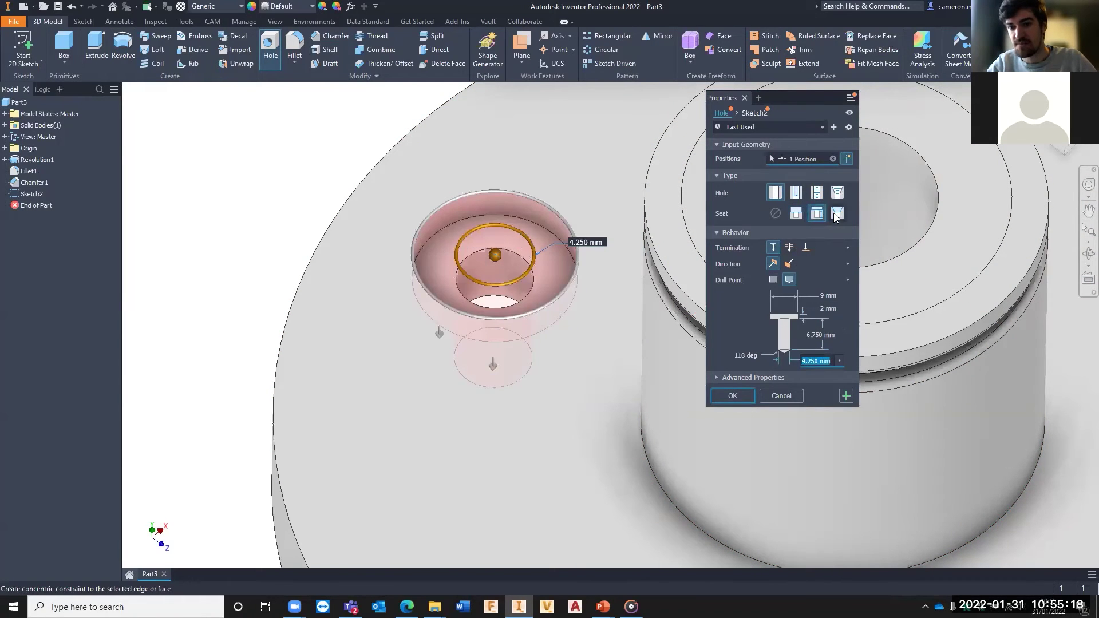
{"action": "left_click", "coordinate": [837, 215]}
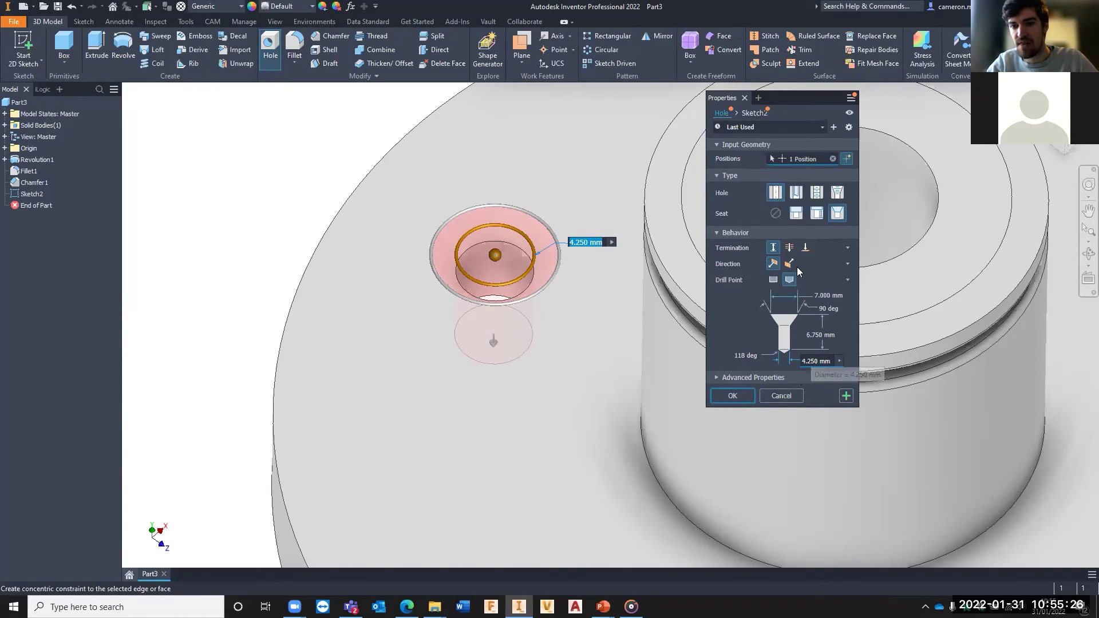
{"action": "left_click", "coordinate": [777, 213]}
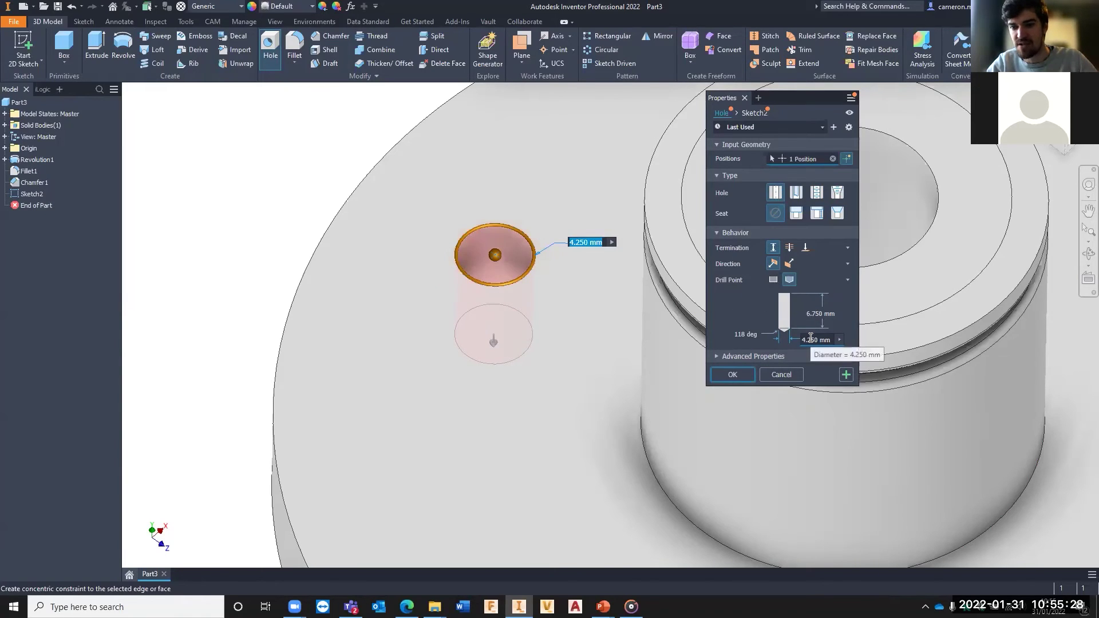
Try a clearance hole with the ISO standard and size M5, and review the fit options.
{"action": "left_click", "coordinate": [798, 194]}
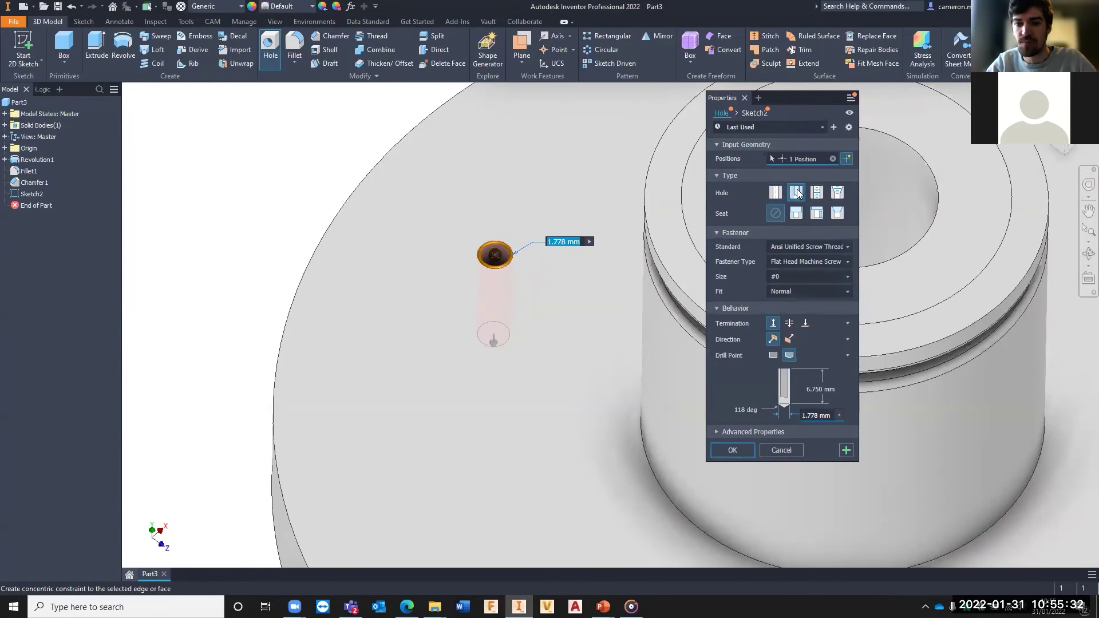
{"action": "left_click", "coordinate": [799, 249]}
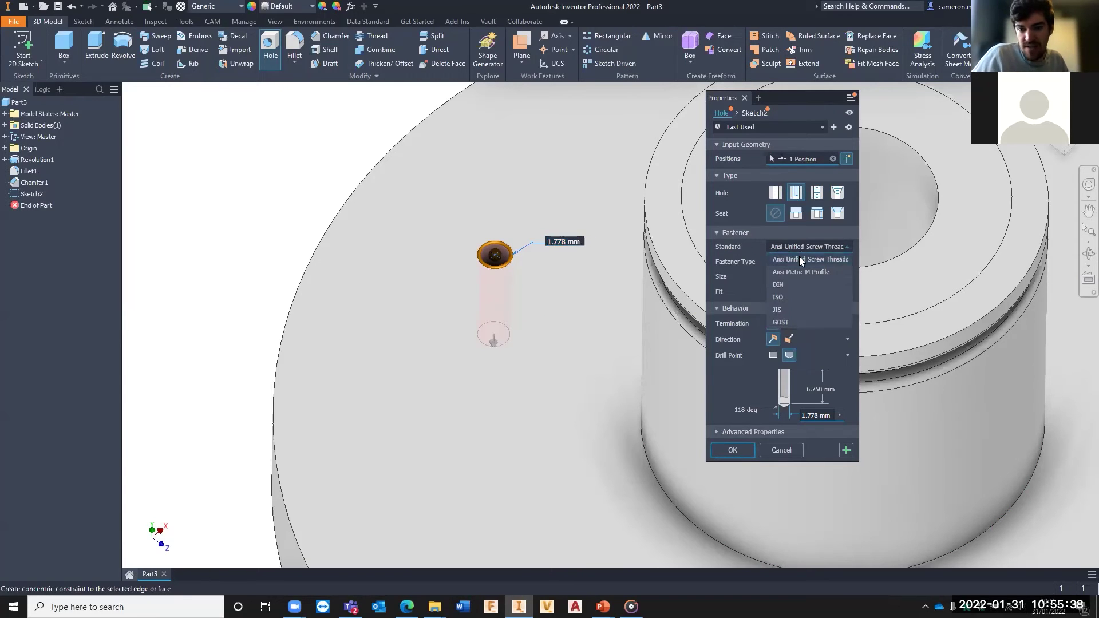
{"action": "left_click", "coordinate": [797, 295]}
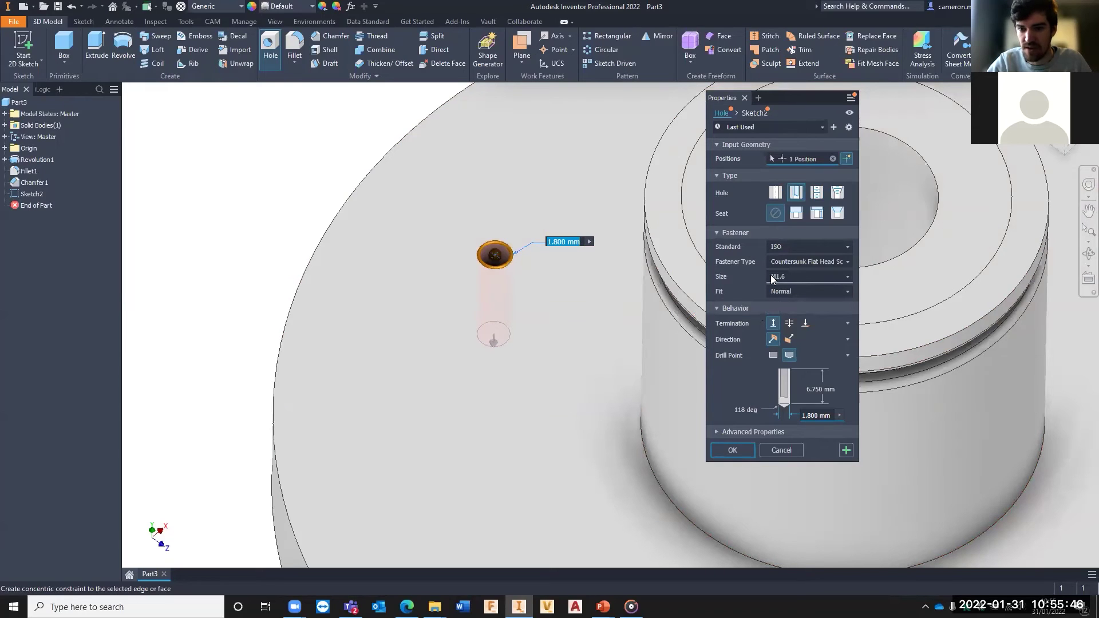
{"action": "left_click", "coordinate": [801, 277]}
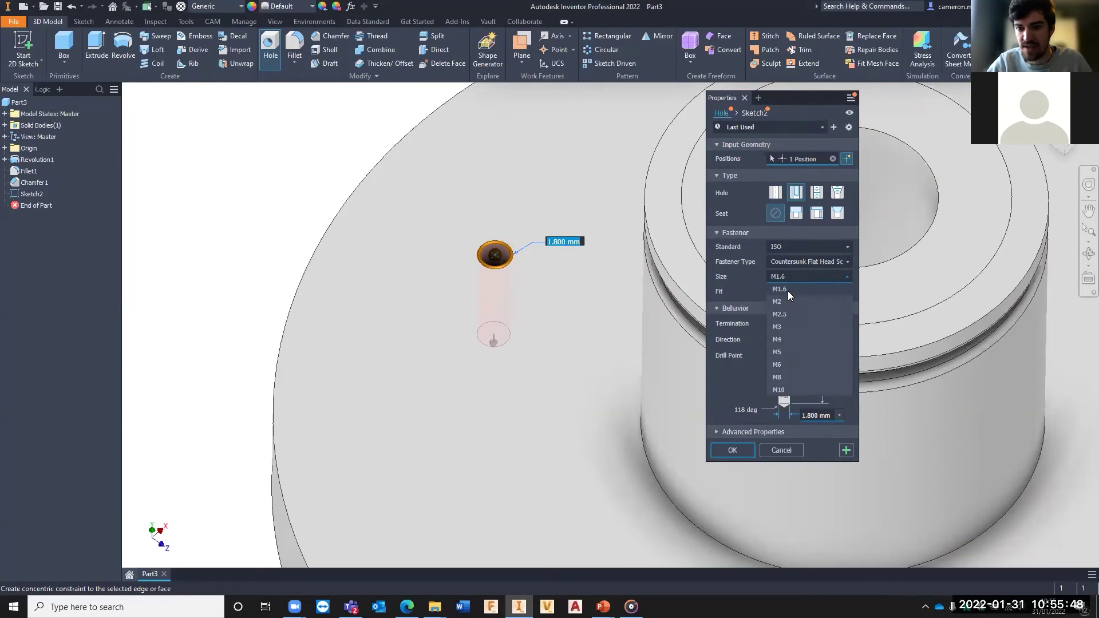
{"action": "left_click", "coordinate": [779, 352]}
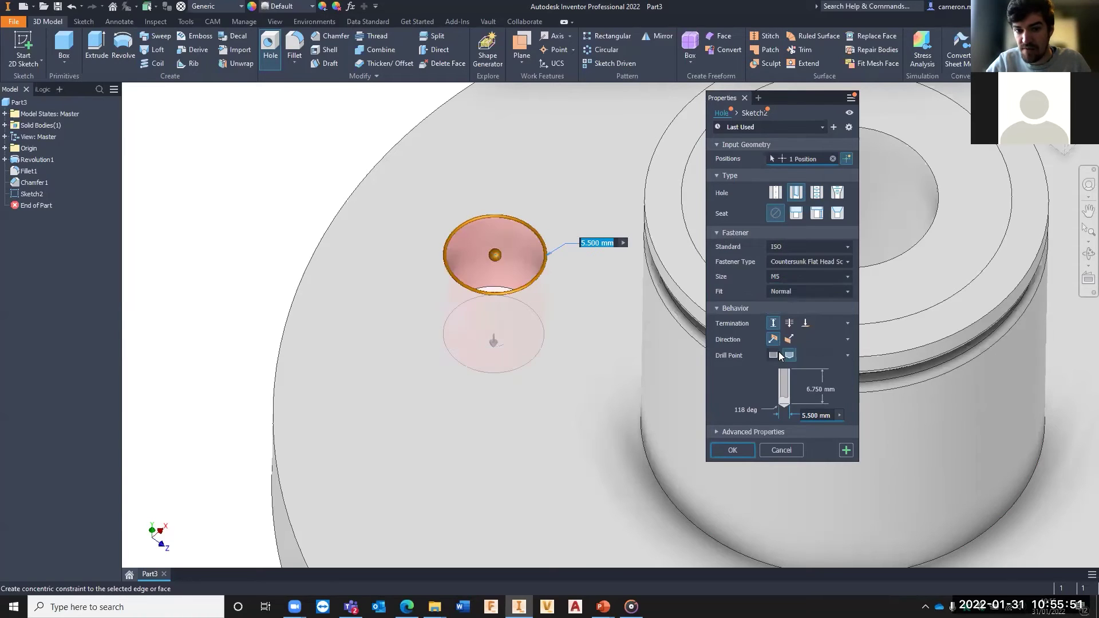
{"action": "left_click", "coordinate": [790, 292]}
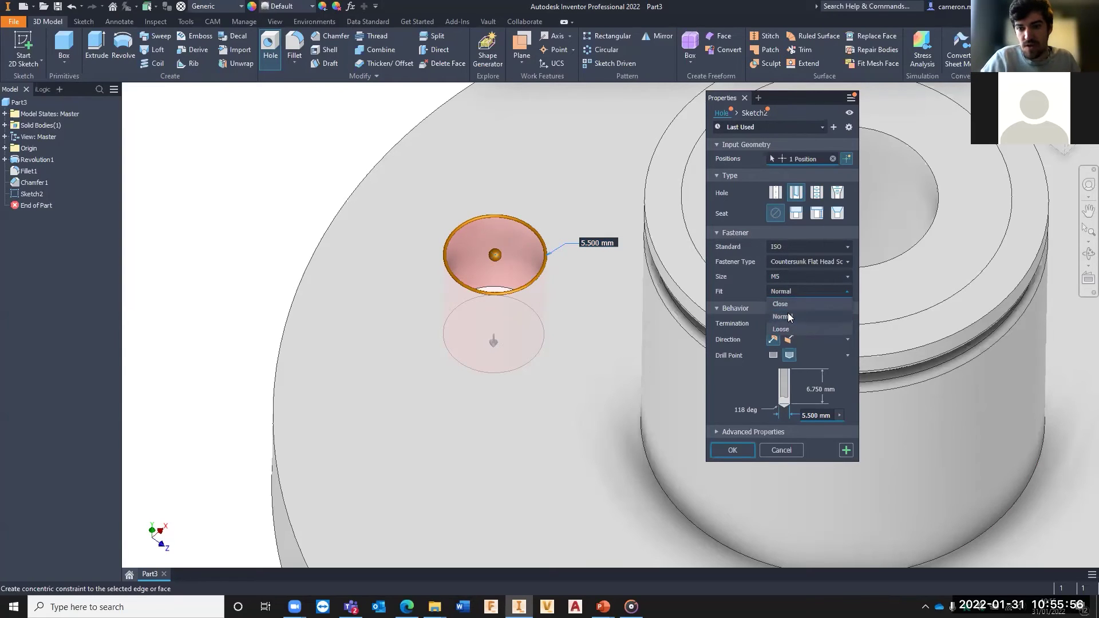
{"action": "left_click", "coordinate": [756, 273]}
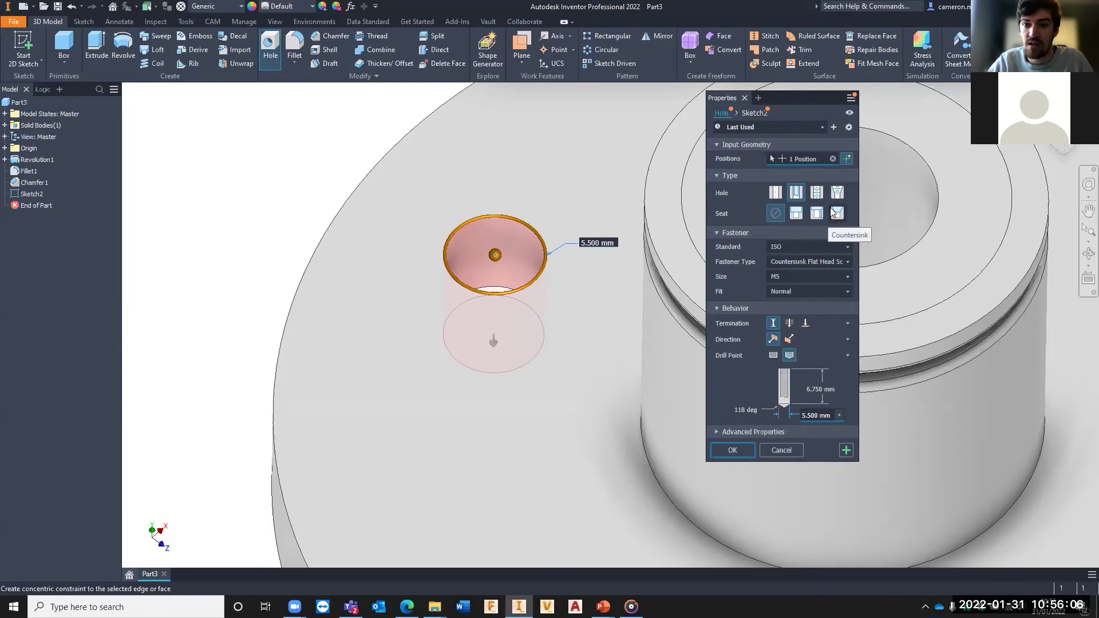
Make the flange hole a tapped hole, turn off full-depth threading, and try the left-hand thread direction before returning to right-hand.
{"action": "left_click", "coordinate": [816, 193]}
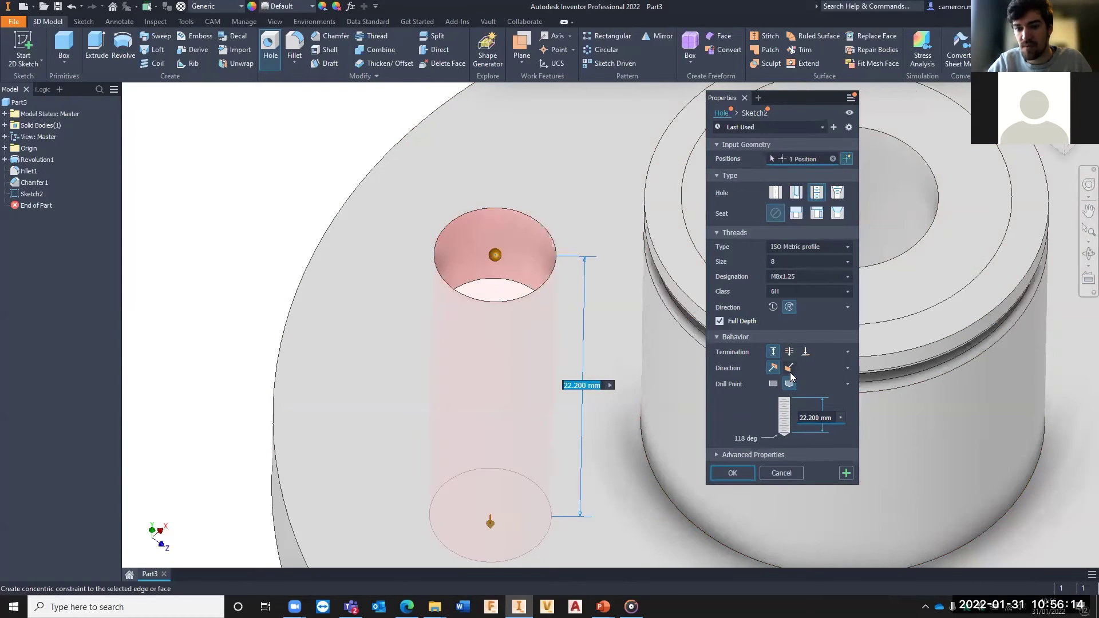
{"action": "left_click", "coordinate": [719, 321]}
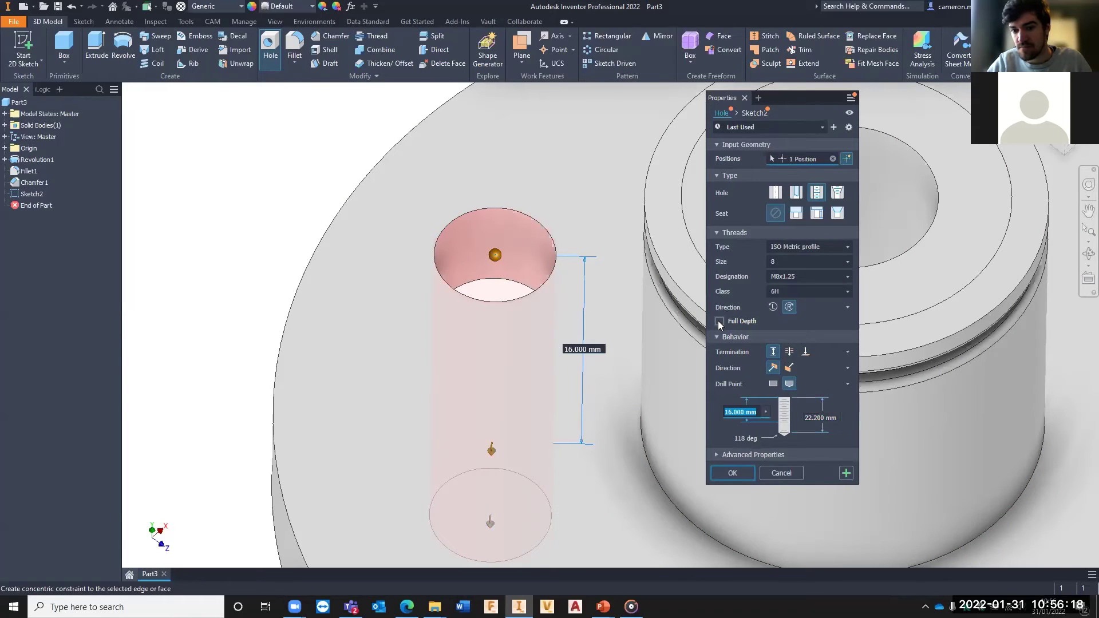
{"action": "left_click", "coordinate": [774, 309]}
{"action": "left_click", "coordinate": [789, 308]}
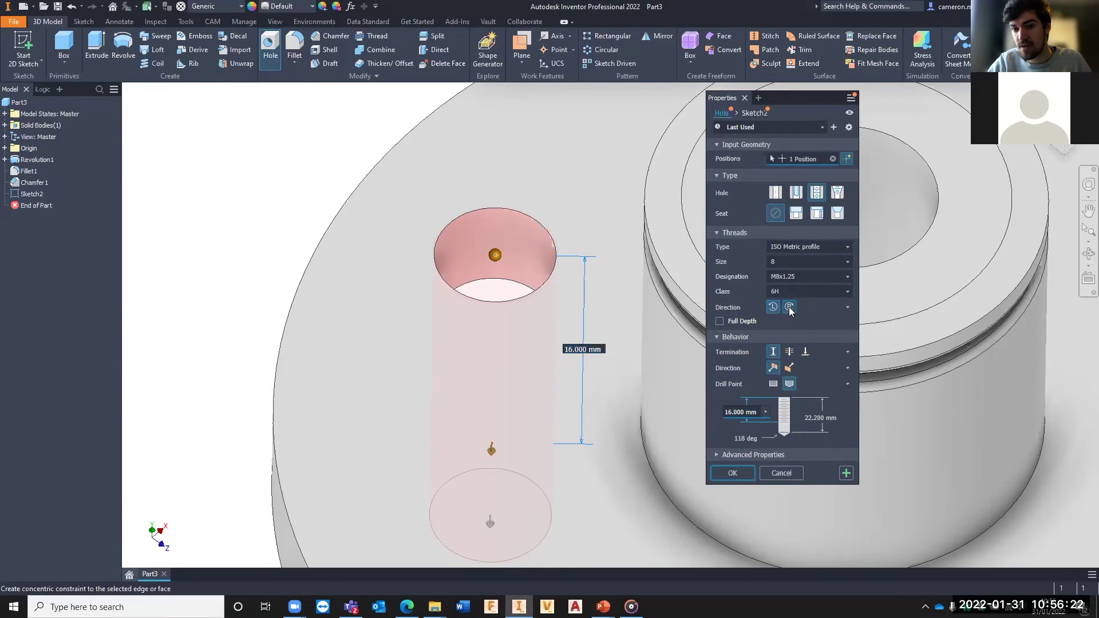
Review the available thread types and set the ISO Metric profile thread's size to 5.
{"action": "left_click", "coordinate": [788, 263]}
{"action": "left_click", "coordinate": [788, 262]}
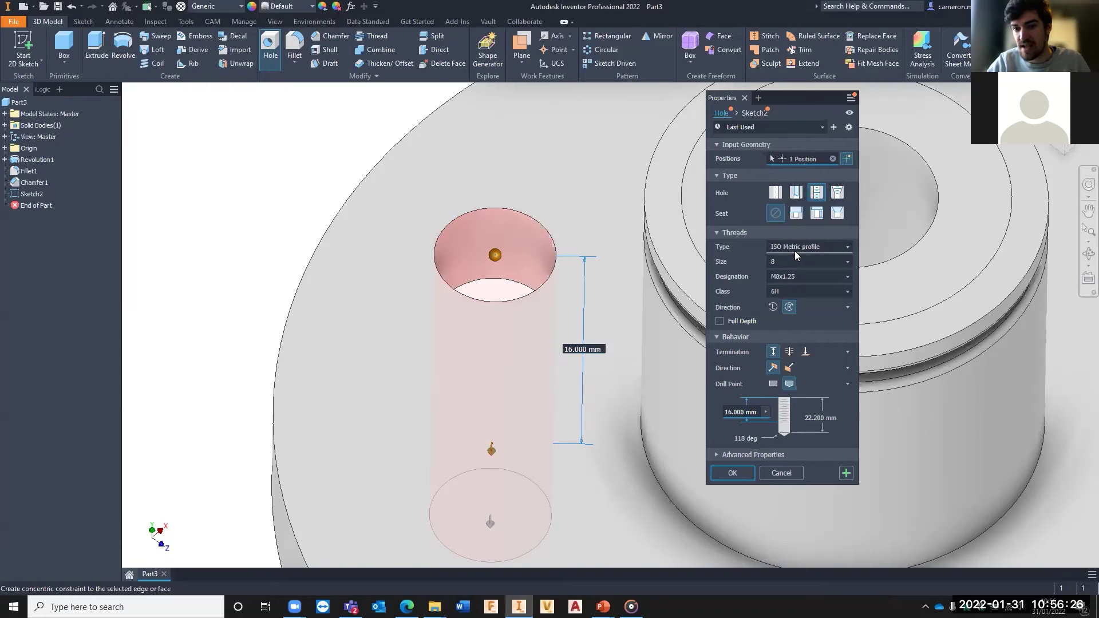
{"action": "left_click", "coordinate": [796, 248]}
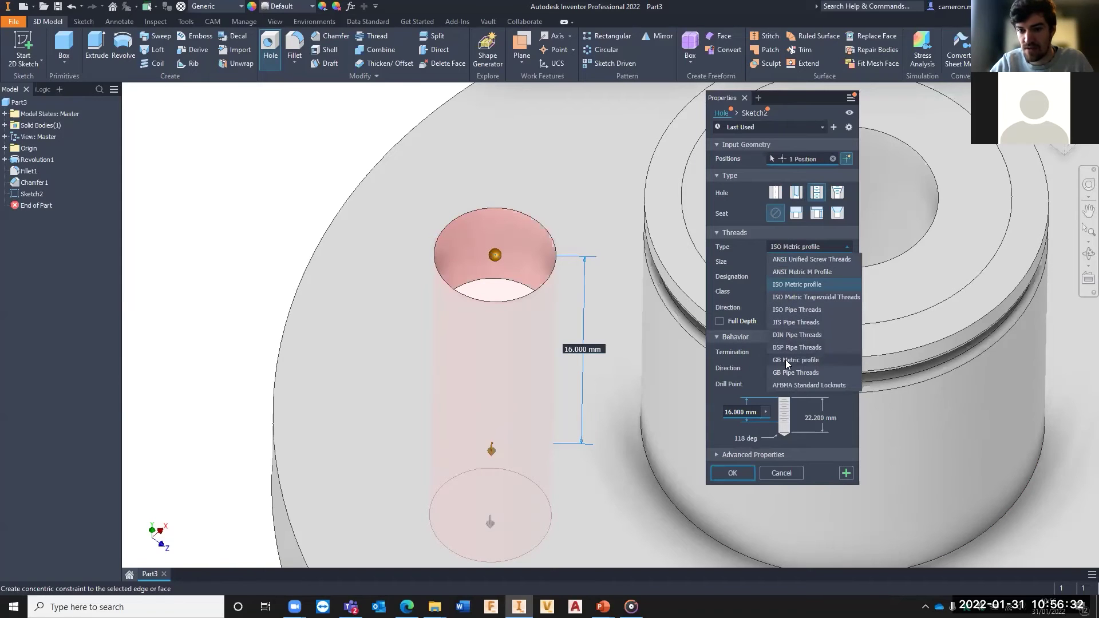
{"action": "left_click", "coordinate": [757, 262]}
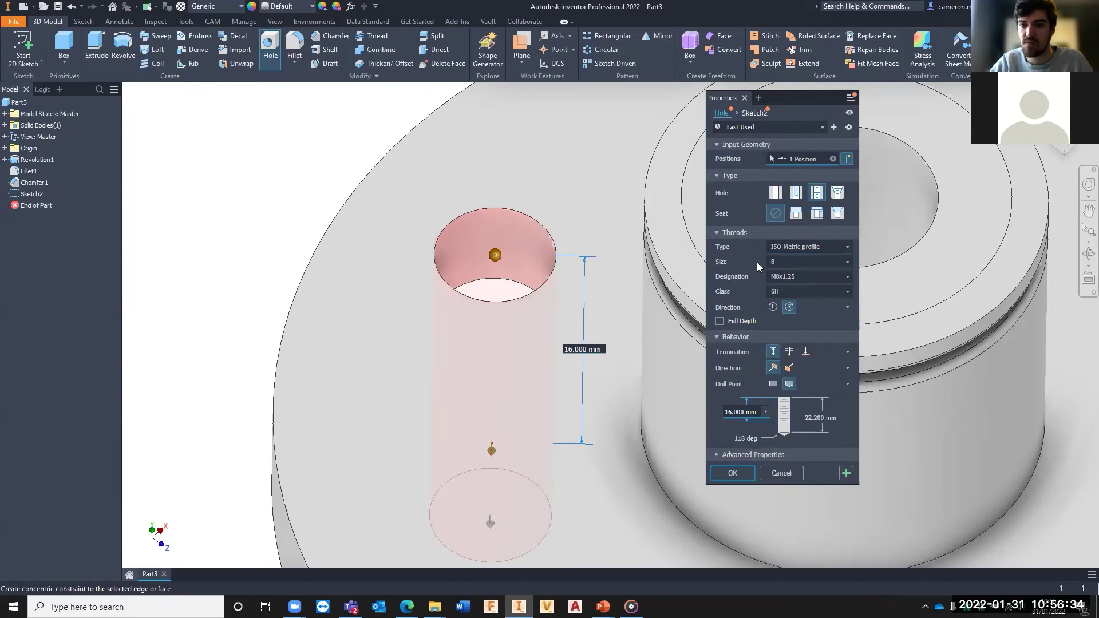
{"action": "left_click", "coordinate": [782, 260]}
{"action": "scroll", "coordinate": [789, 307], "scroll_direction": "up", "scroll_amount": 1}
{"action": "scroll", "coordinate": [789, 308], "scroll_direction": "up", "scroll_amount": 1}
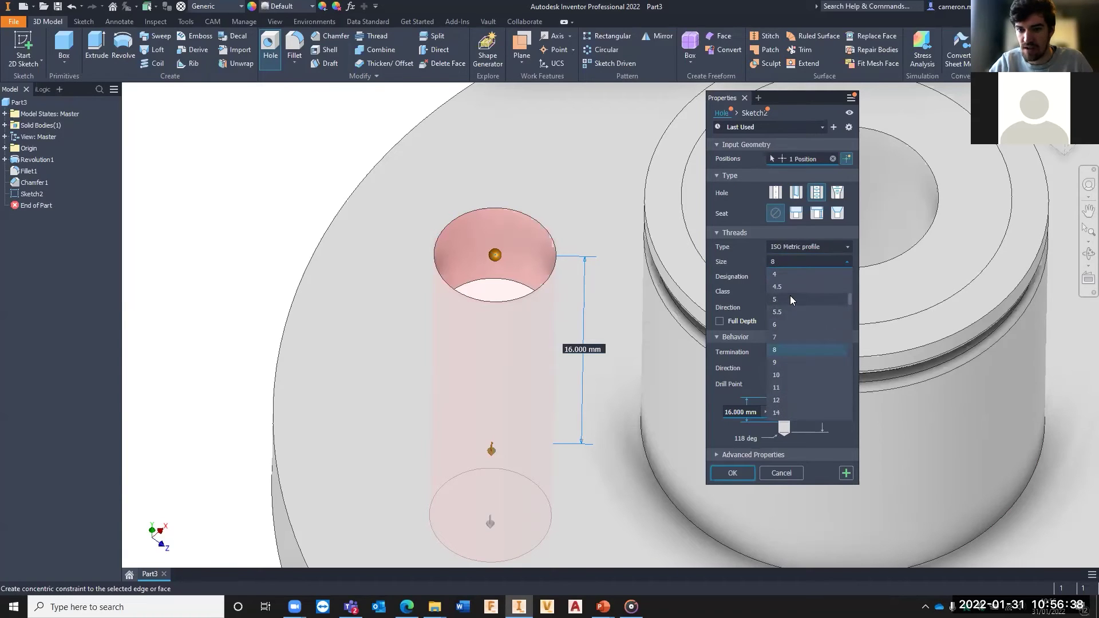
{"action": "left_click", "coordinate": [790, 296]}
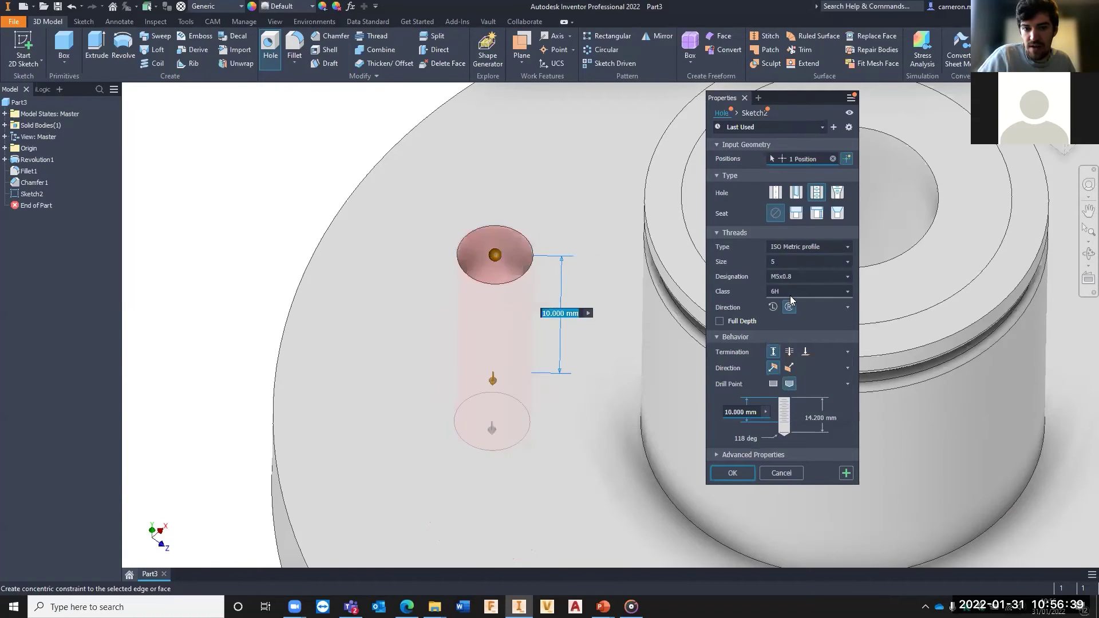
Try a taper tapped hole, review its thread types, and return to the tapped hole.
{"action": "left_click", "coordinate": [838, 193]}
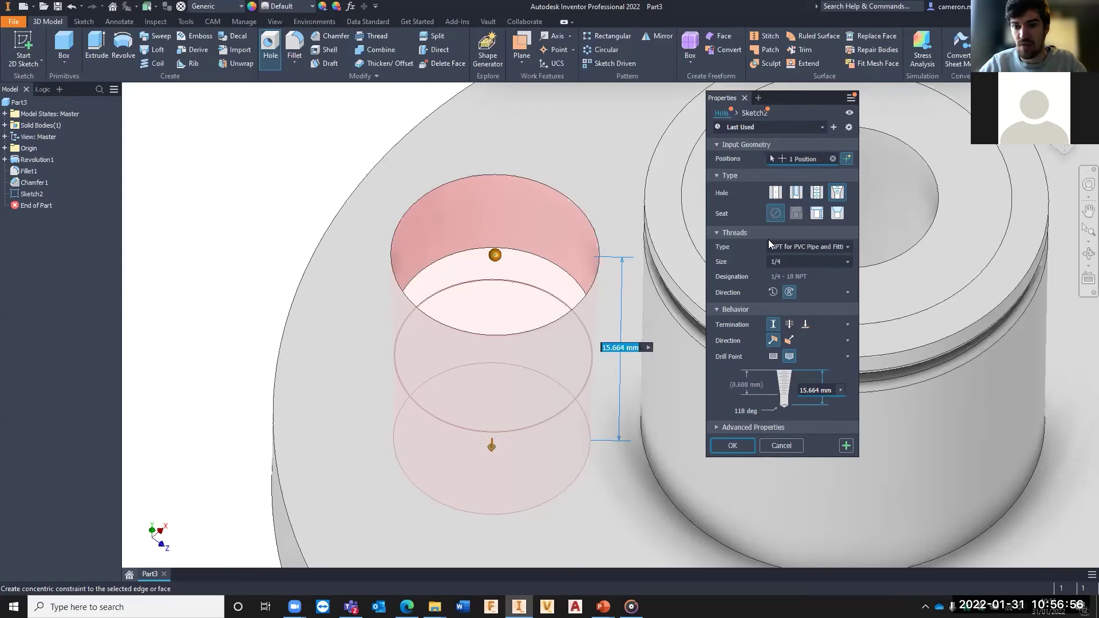
{"action": "left_click", "coordinate": [786, 247]}
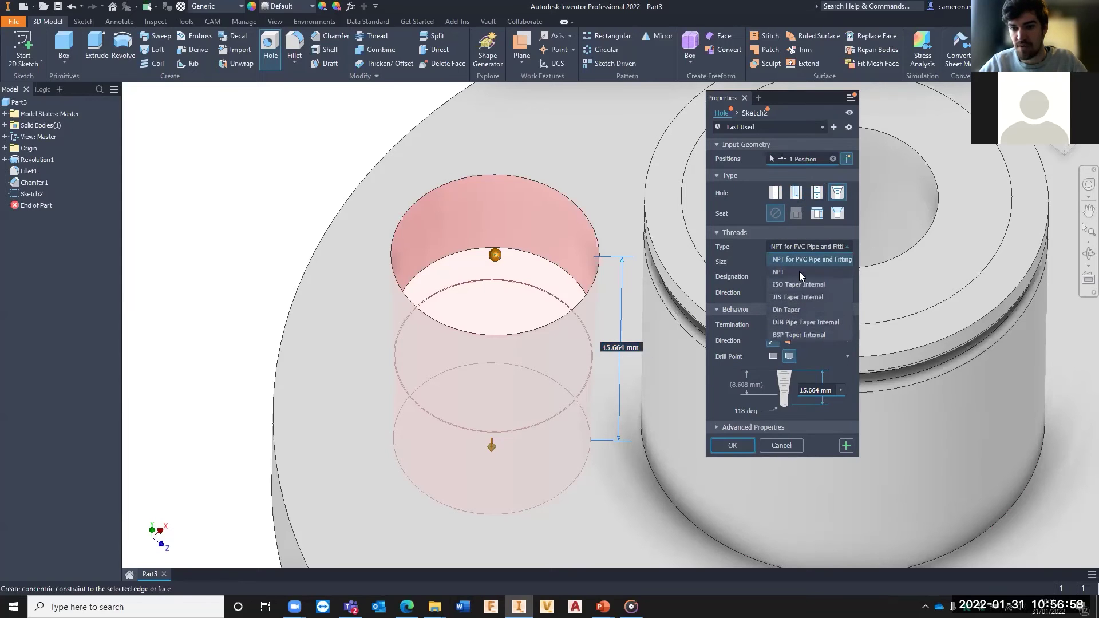
{"action": "left_click", "coordinate": [741, 199]}
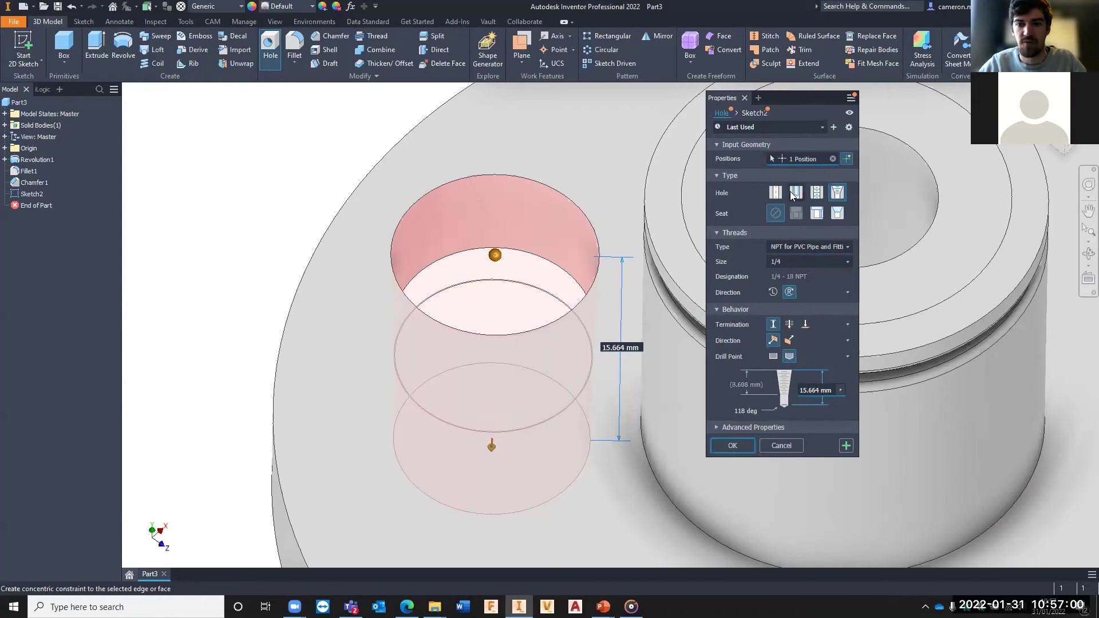
{"action": "left_click", "coordinate": [817, 192]}
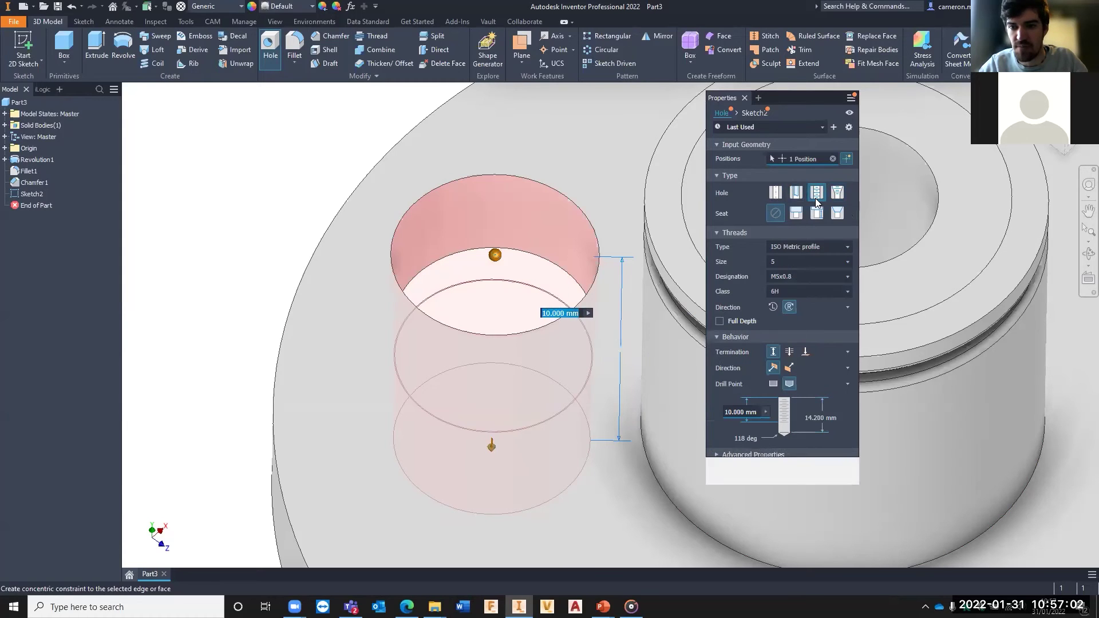
Create the M5x0.8 tapped hole in the flange and examine it from several angles.
{"action": "key", "text": "F6"}
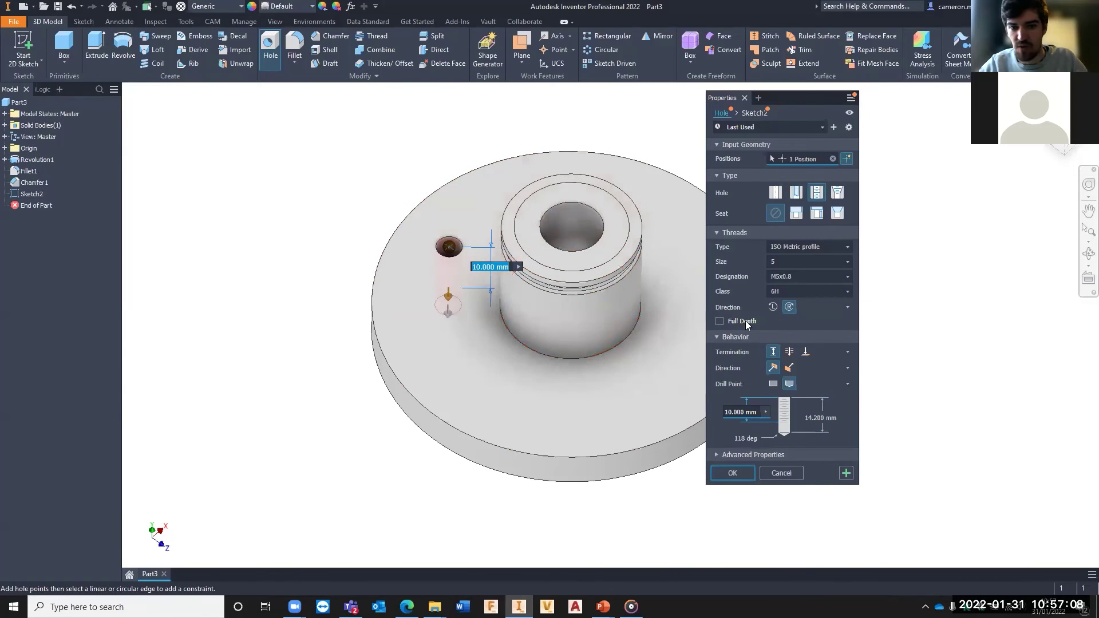
{"action": "left_click", "coordinate": [732, 473]}
{"action": "scroll", "coordinate": [467, 276], "scroll_direction": "up", "scroll_amount": 5}
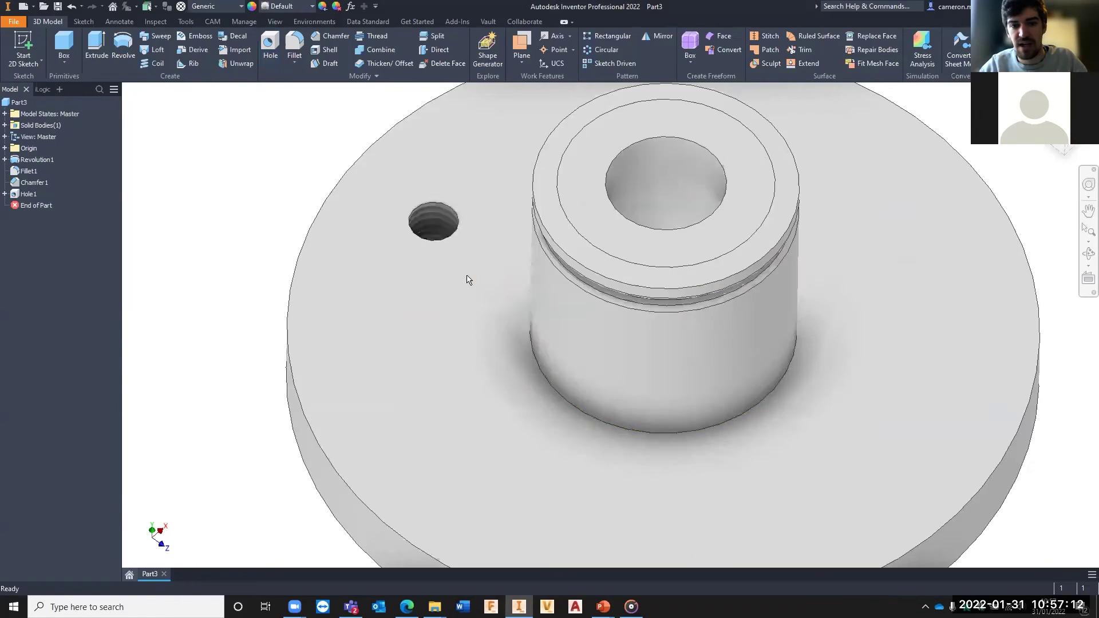
{"action": "scroll", "coordinate": [484, 241], "scroll_direction": "down", "scroll_amount": 6}
{"action": "scroll", "coordinate": [497, 274], "scroll_direction": "up", "scroll_amount": 3}
{"action": "middle_click_drag", "start_coordinate": [513, 319], "coordinate": [538, 252], "text": "shift"}
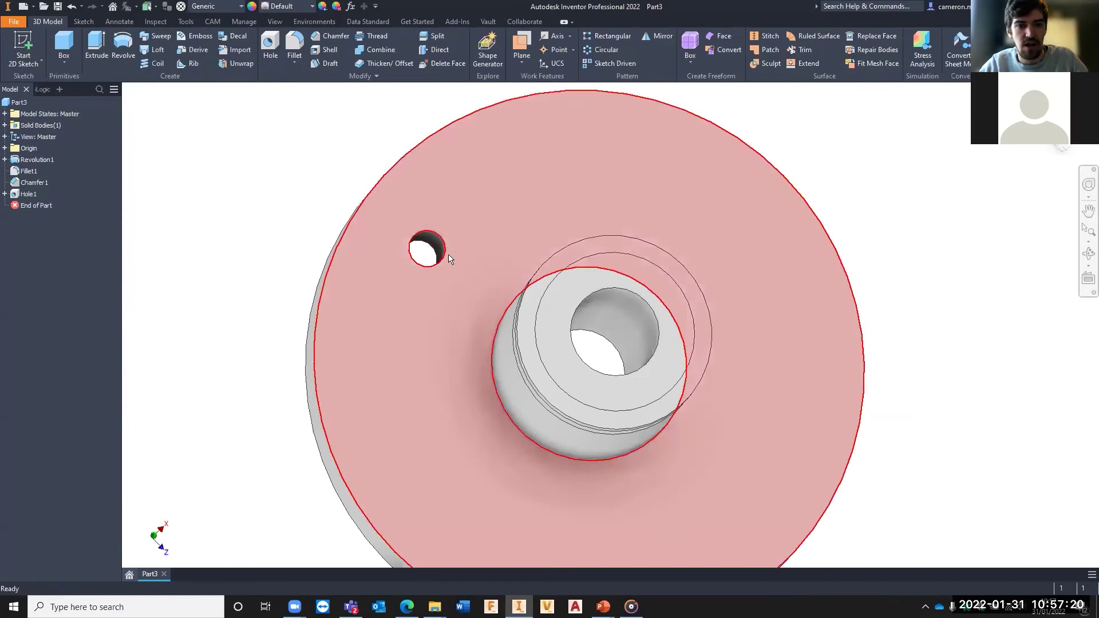
Open the flange hole's sketch for editing and move its centre point close to the vertical axis above the bore.
{"action": "left_click", "coordinate": [5, 195]}
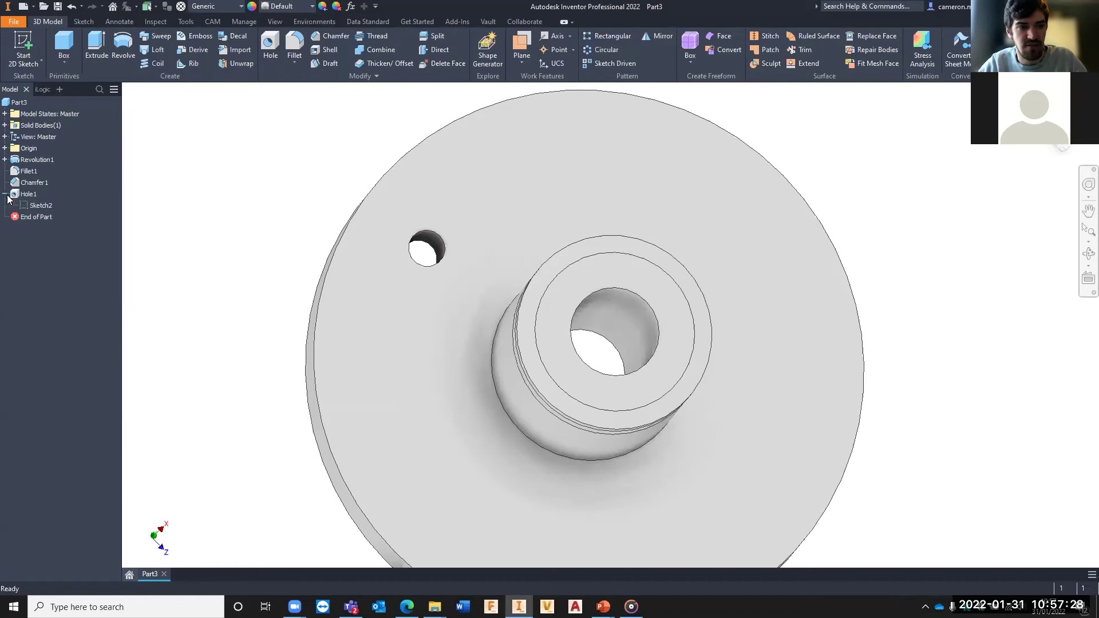
{"action": "double_click", "coordinate": [42, 205]}
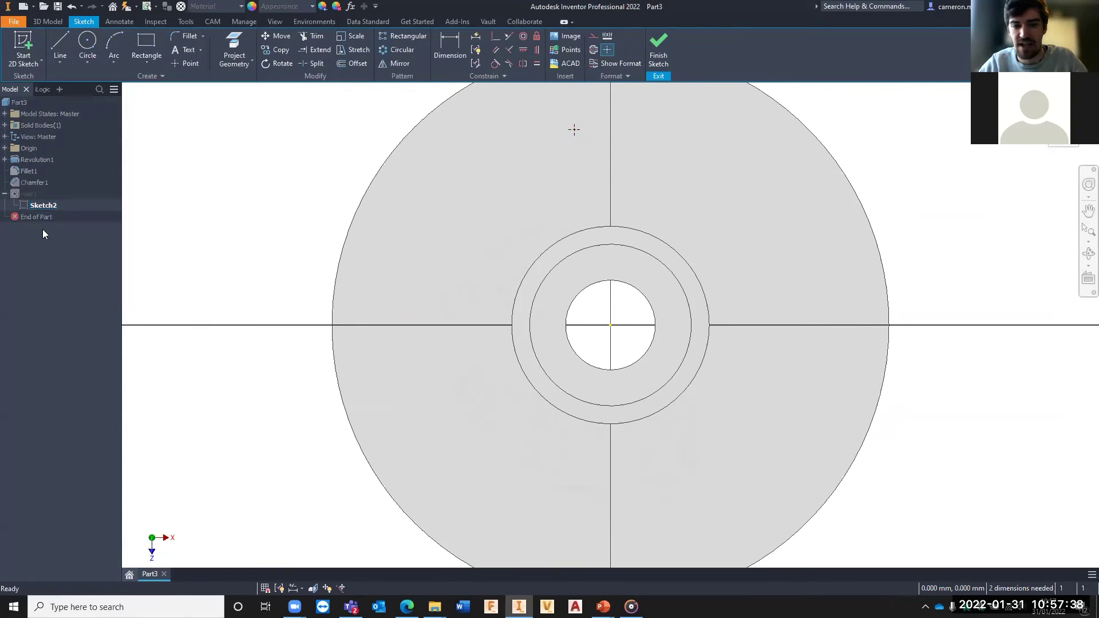
{"action": "middle_click_drag", "start_coordinate": [516, 173], "coordinate": [463, 199]}
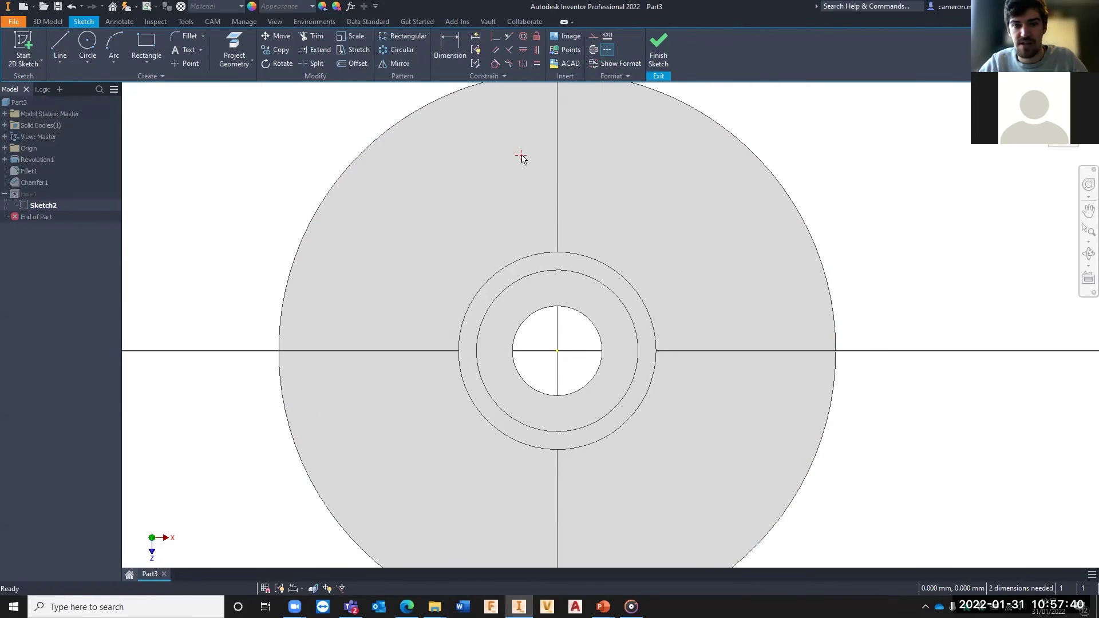
{"action": "mouse_move", "coordinate": [627, 154]}
{"action": "left_mouse_down"}
{"action": "mouse_move", "coordinate": [513, 140]}
{"action": "mouse_move", "coordinate": [459, 177]}
{"action": "mouse_move", "coordinate": [653, 166]}
{"action": "mouse_move", "coordinate": [609, 139]}
{"action": "mouse_move", "coordinate": [544, 152]}
{"action": "left_mouse_up"}
{"action": "scroll", "coordinate": [536, 169], "scroll_direction": "up", "scroll_amount": 2}
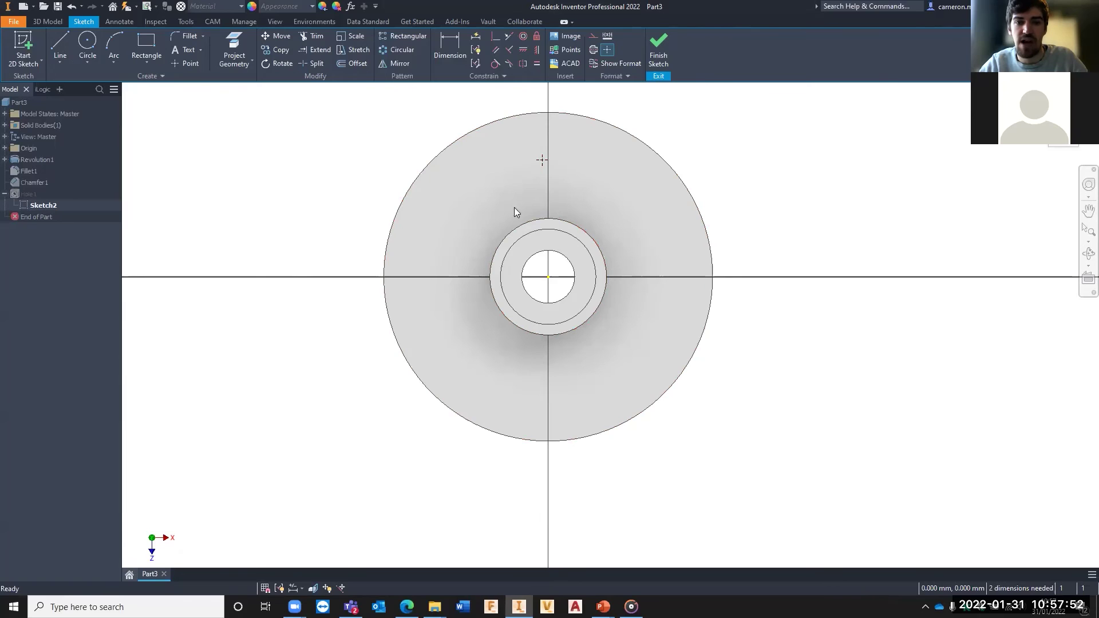
Align the hole's centre point vertically with the sketch origin and test its remaining freedom by moving it along the axis.
{"action": "left_click", "coordinate": [537, 51]}
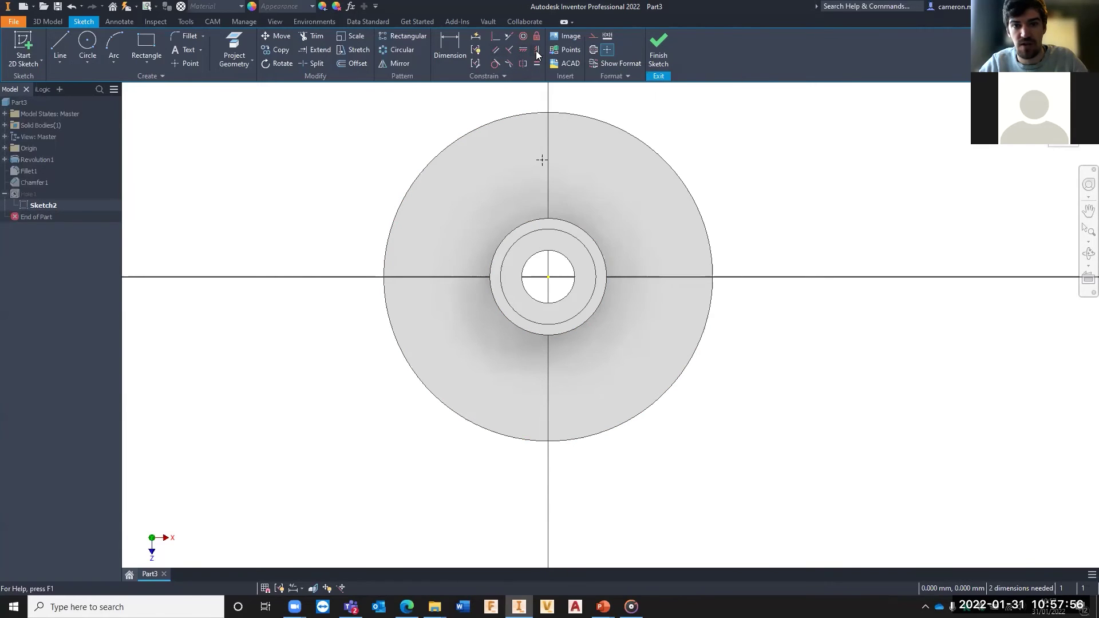
{"action": "left_click", "coordinate": [542, 161]}
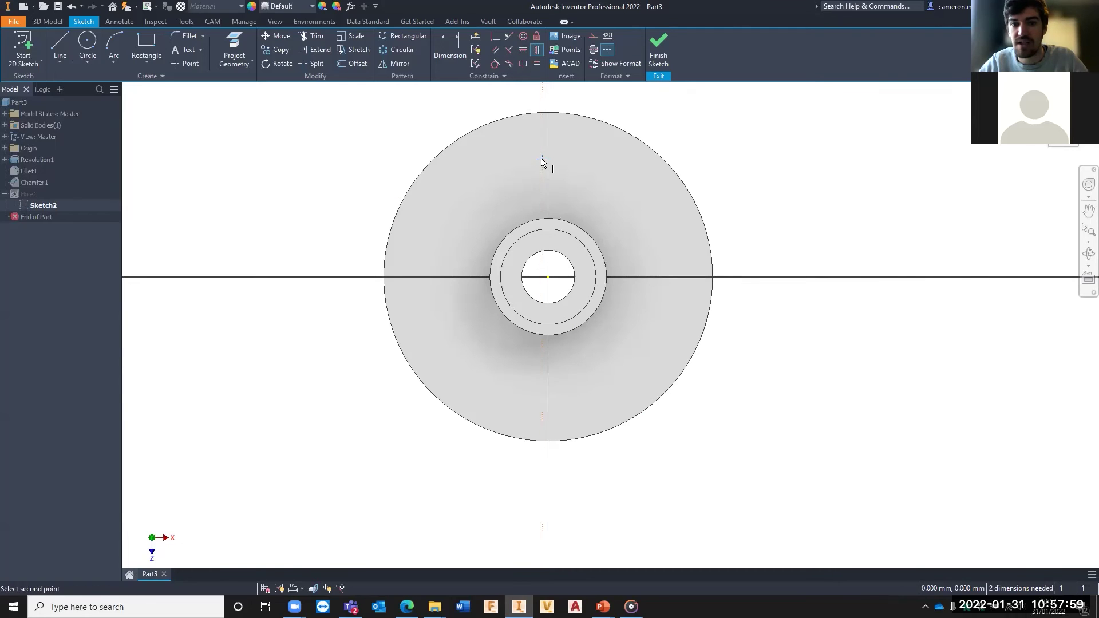
{"action": "left_click", "coordinate": [549, 278]}
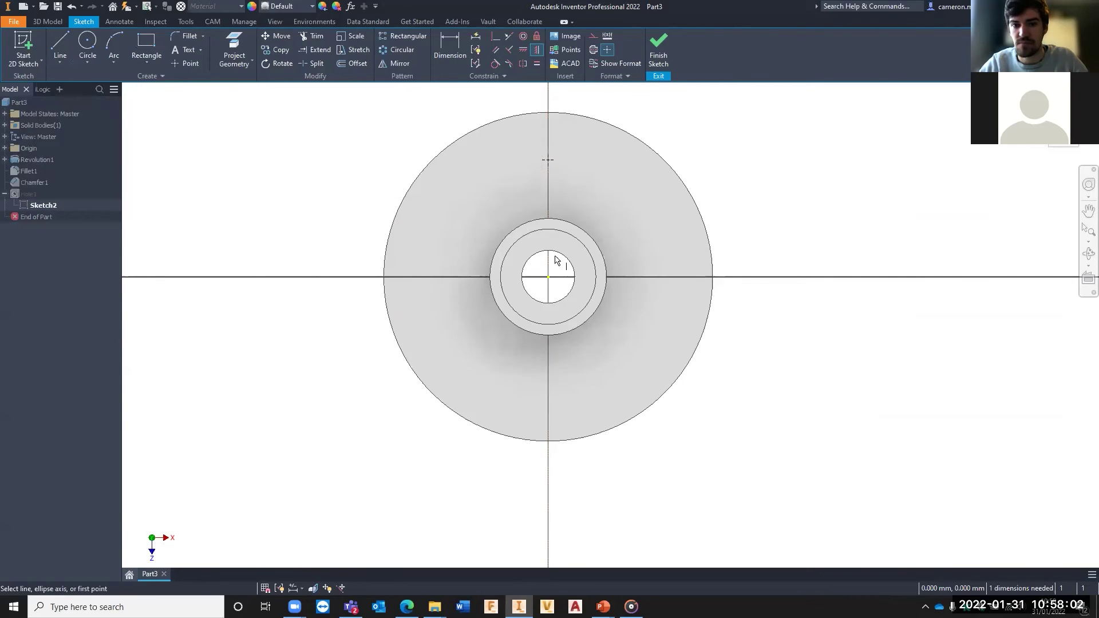
{"action": "mouse_move", "coordinate": [547, 161]}
{"action": "left_mouse_down"}
{"action": "mouse_move", "coordinate": [479, 163]}
{"action": "mouse_move", "coordinate": [666, 172]}
{"action": "mouse_move", "coordinate": [584, 143]}
{"action": "mouse_move", "coordinate": [575, 226]}
{"action": "mouse_move", "coordinate": [577, 170]}
{"action": "left_mouse_up"}
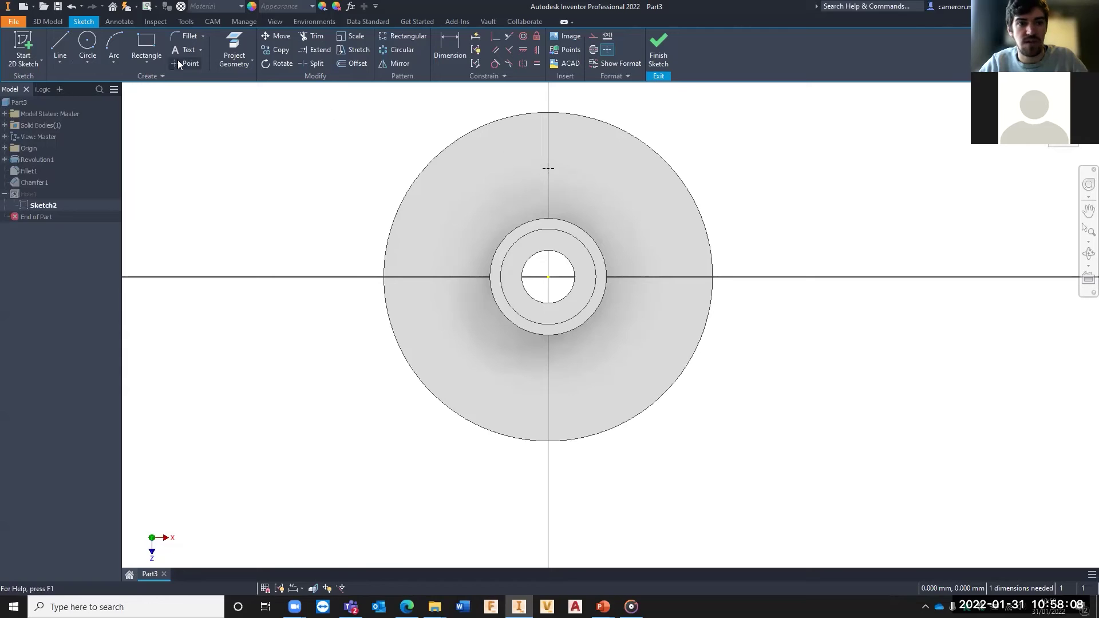
Dimension the hole's centre point 20 mm from the sketch origin and finish the sketch.
{"action": "left_click", "coordinate": [441, 46]}
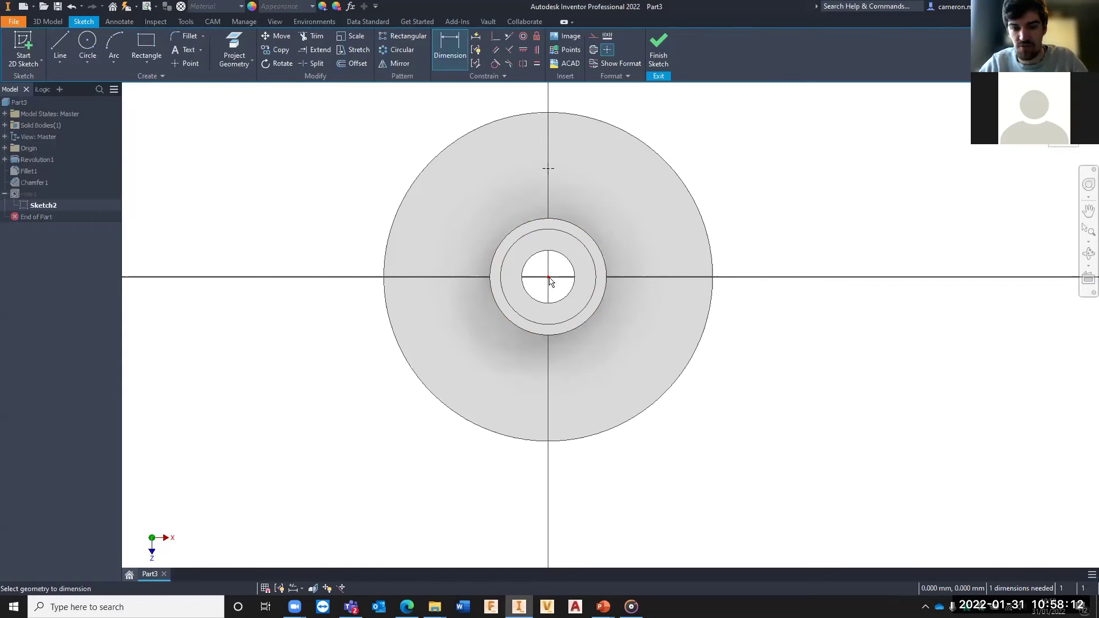
{"action": "key", "text": "Escape"}
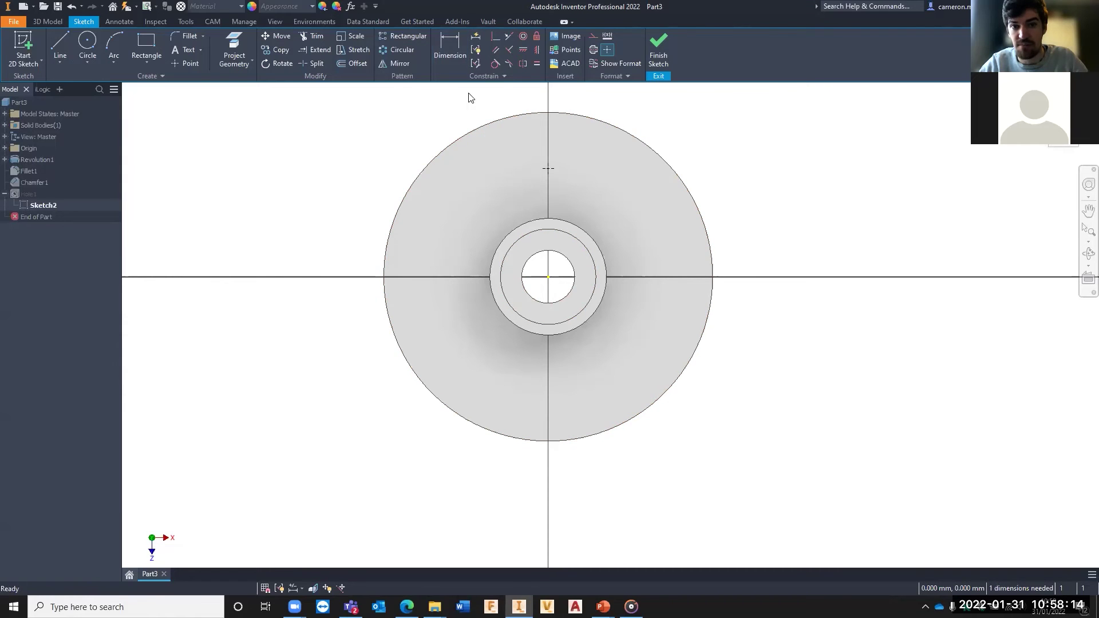
{"action": "left_click", "coordinate": [450, 57]}
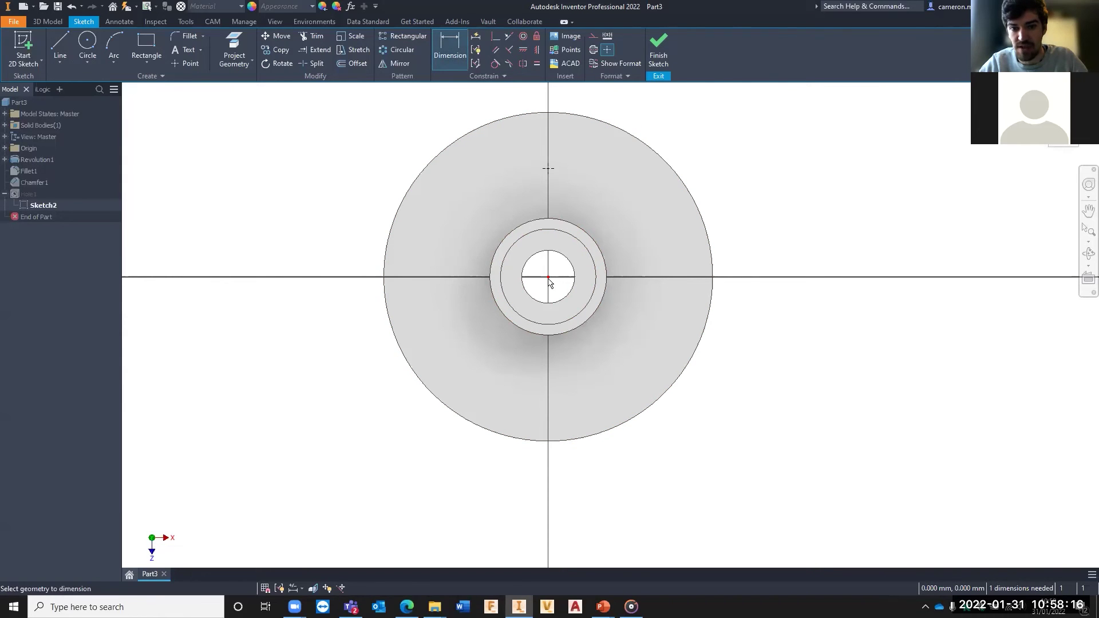
{"action": "left_click", "coordinate": [547, 277]}
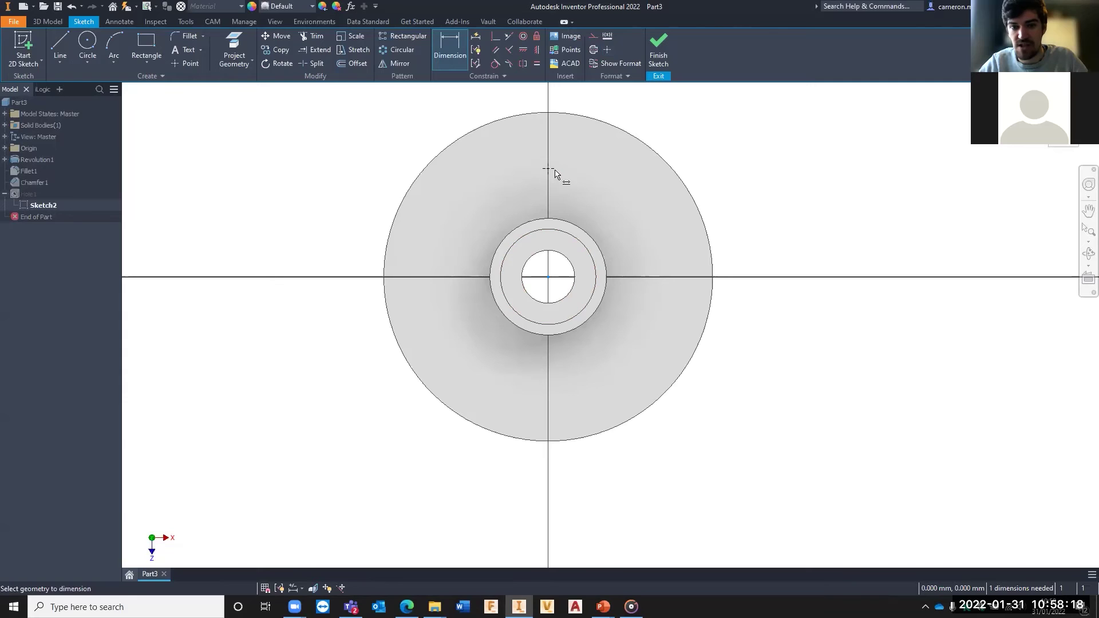
{"action": "left_click", "coordinate": [547, 170]}
{"action": "left_click", "coordinate": [635, 195]}
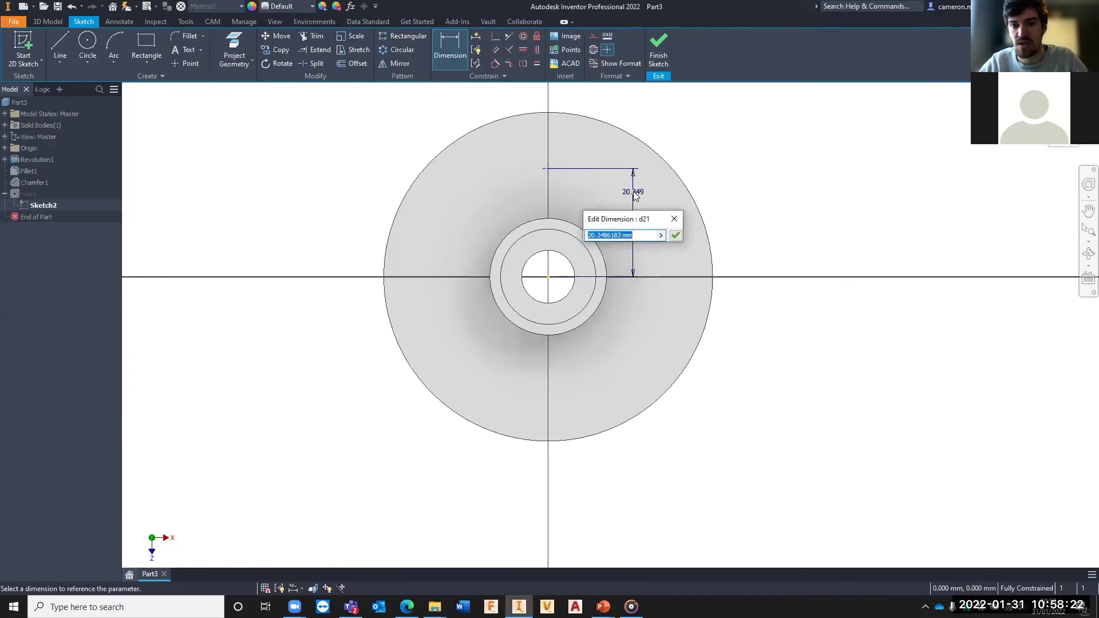
{"action": "type", "text": "20"}
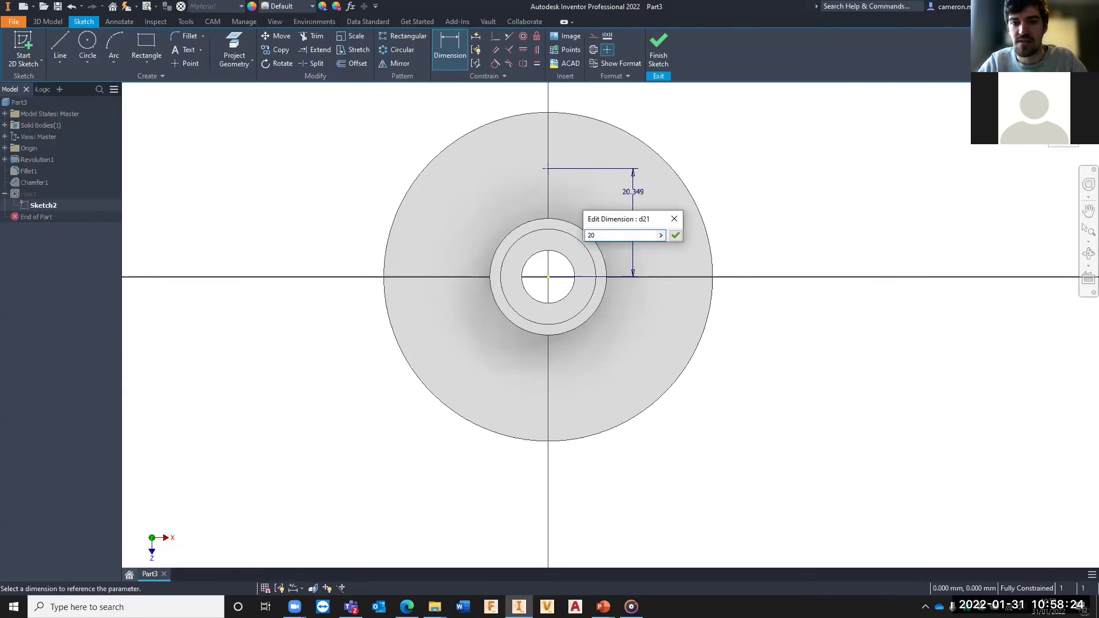
{"action": "key", "text": "Return"}
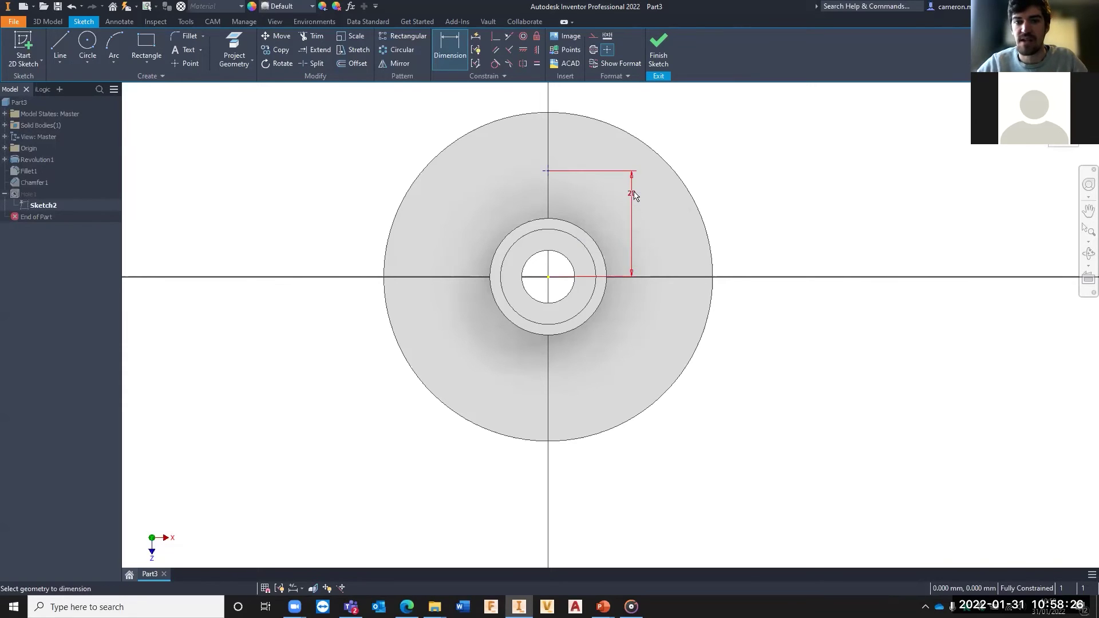
{"action": "left_click", "coordinate": [663, 54]}
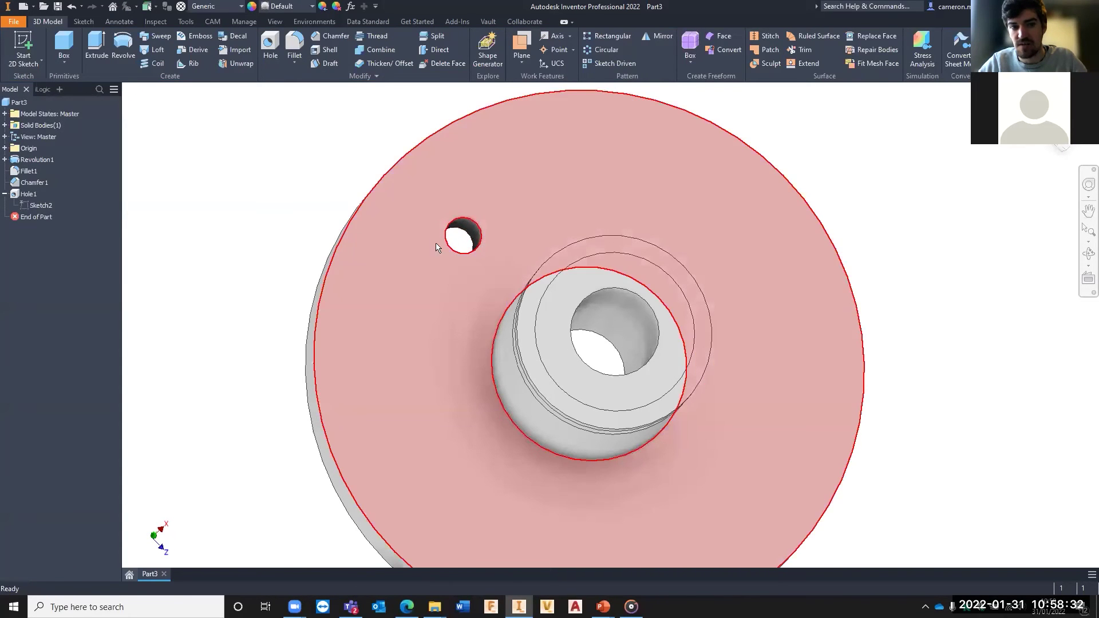
{"action": "left_click", "coordinate": [4, 194]}
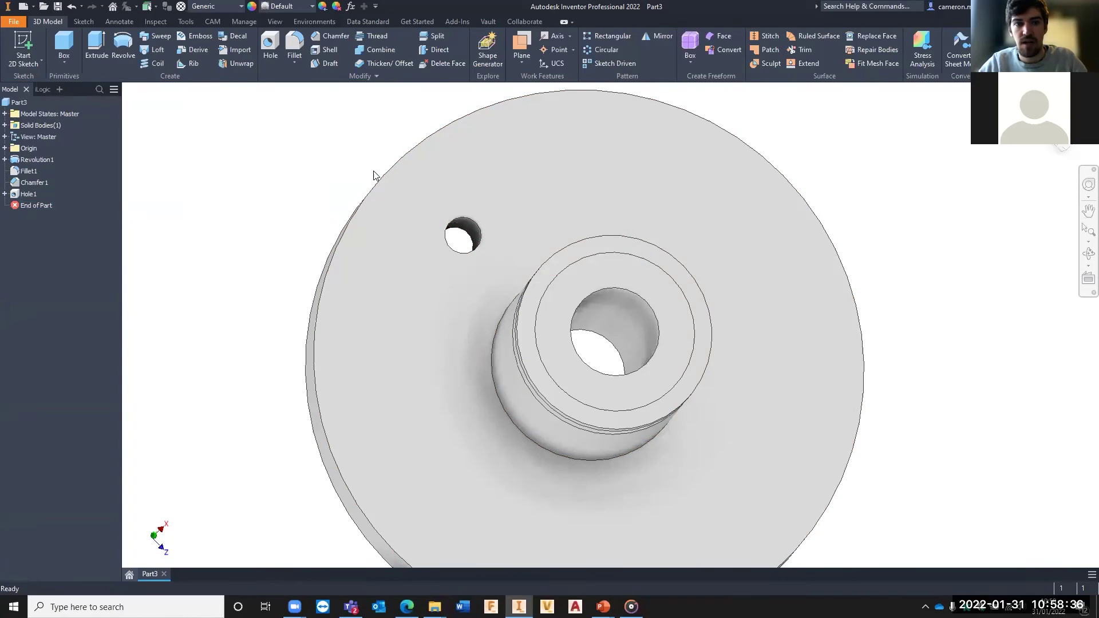
Start a circular pattern of the tapped flange hole around the hub's central axis and inspect its preview.
{"action": "scroll", "coordinate": [373, 175], "scroll_direction": "up", "scroll_amount": 3}
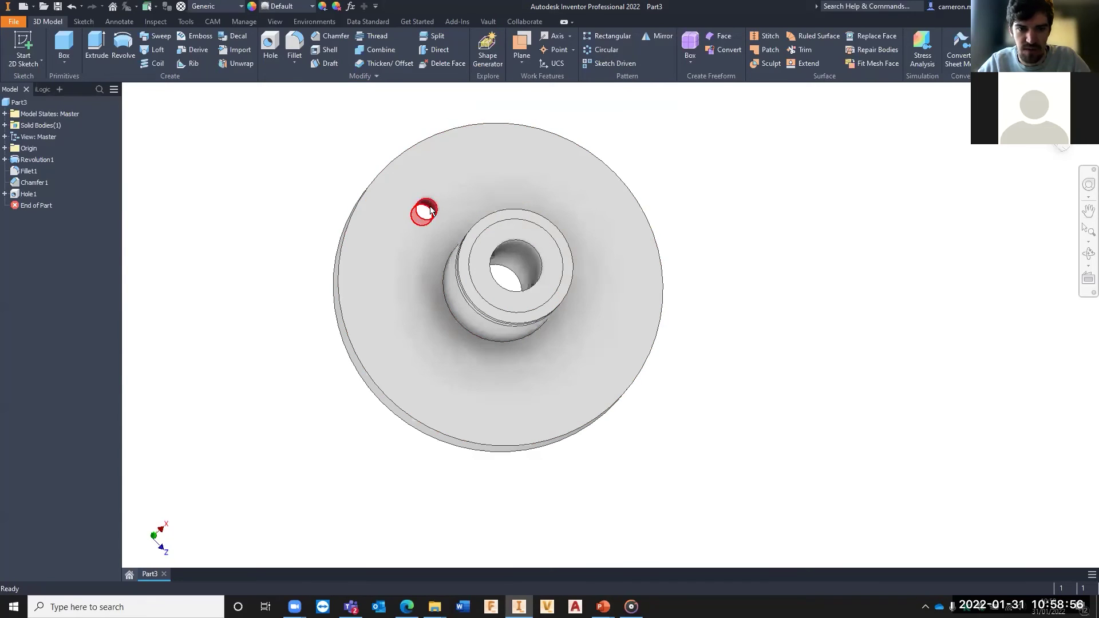
{"action": "left_click", "coordinate": [606, 51]}
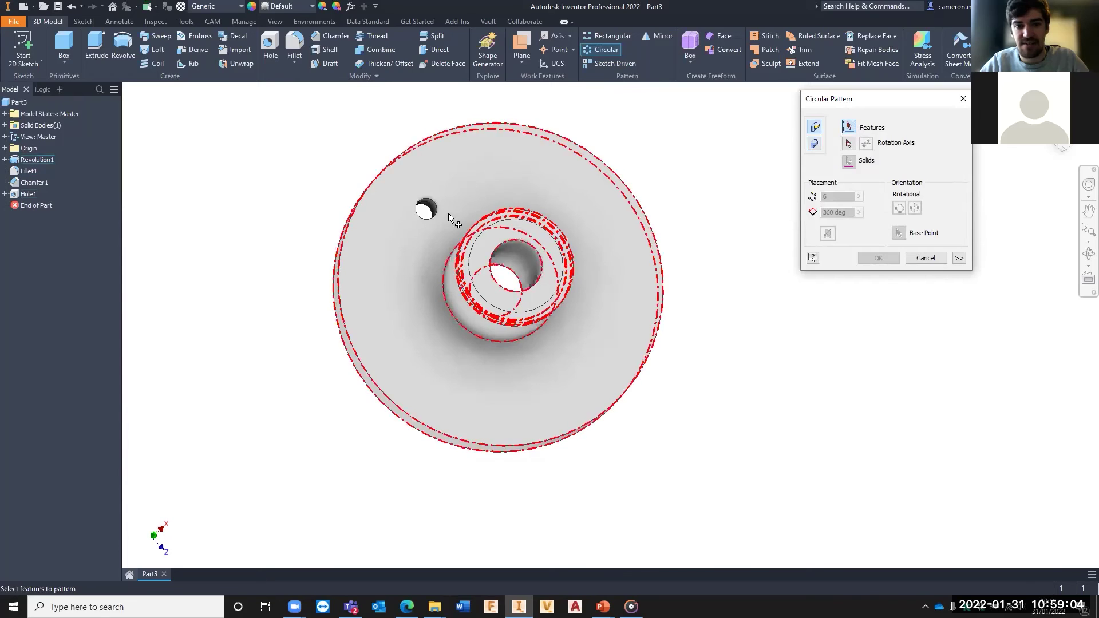
{"action": "left_click", "coordinate": [429, 208]}
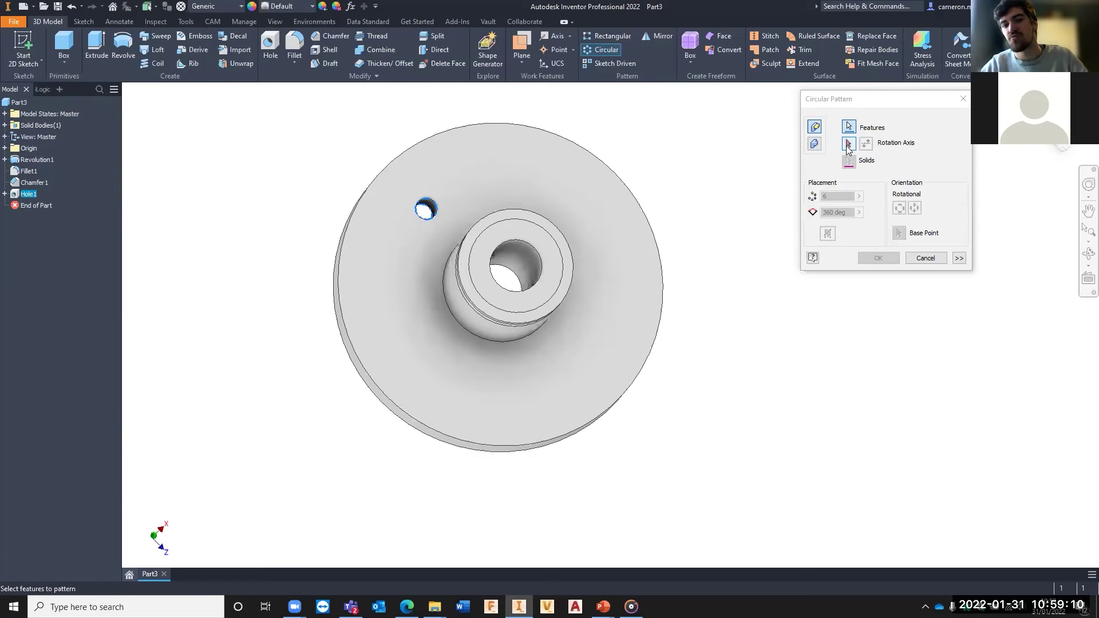
{"action": "left_click", "coordinate": [849, 145]}
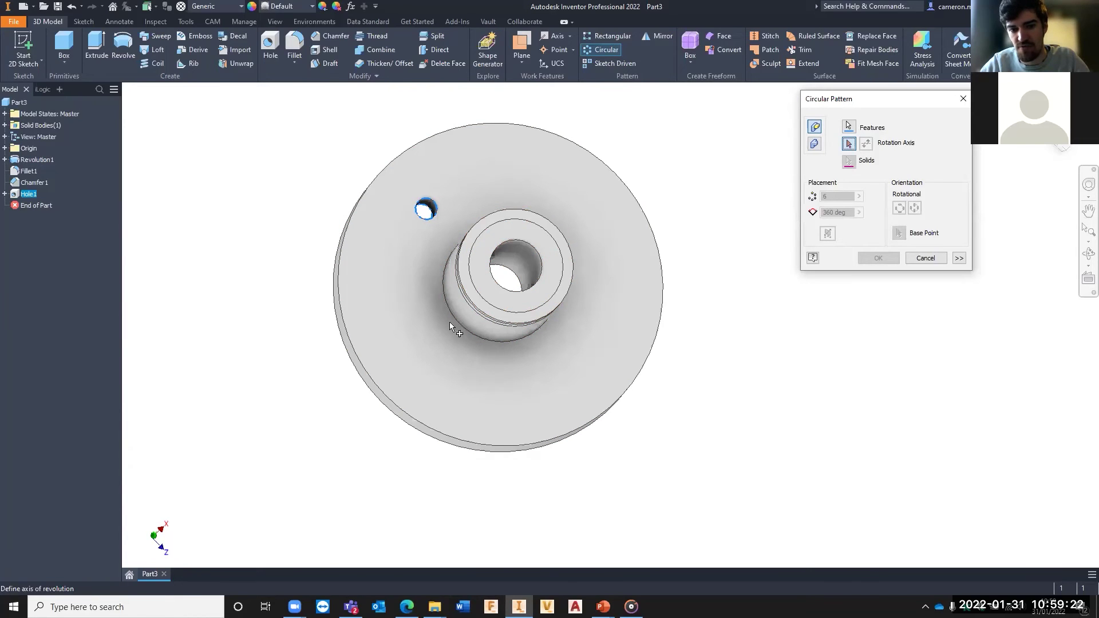
{"action": "left_click", "coordinate": [535, 254]}
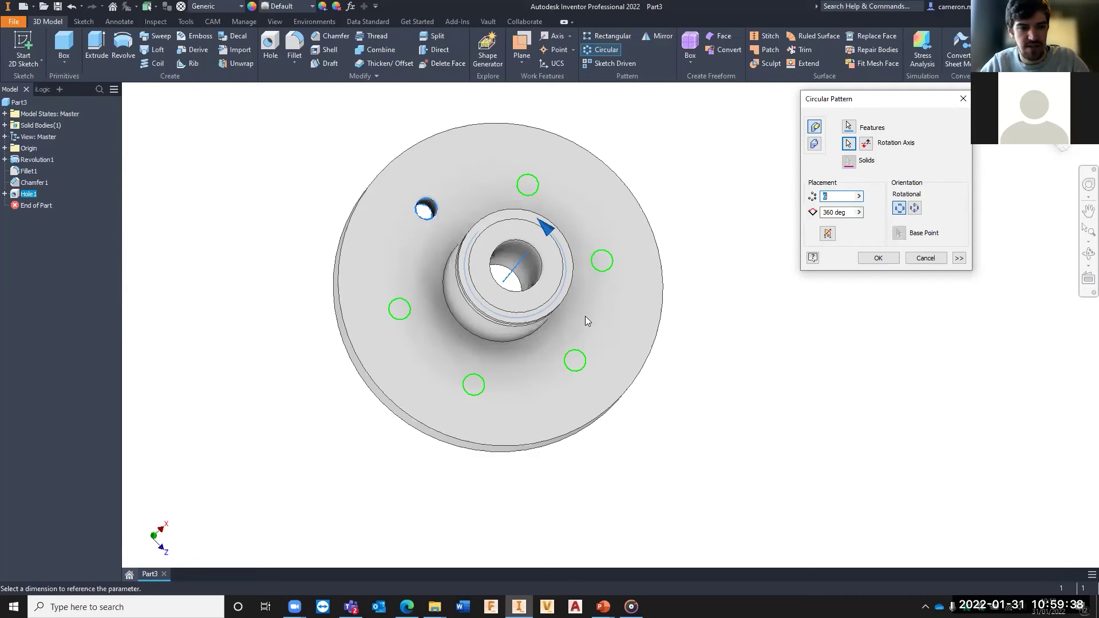
{"action": "middle_click_drag", "start_coordinate": [545, 301], "coordinate": [526, 245], "text": "shift"}
{"action": "middle_click_drag", "start_coordinate": [440, 226], "coordinate": [476, 319], "text": "shift"}
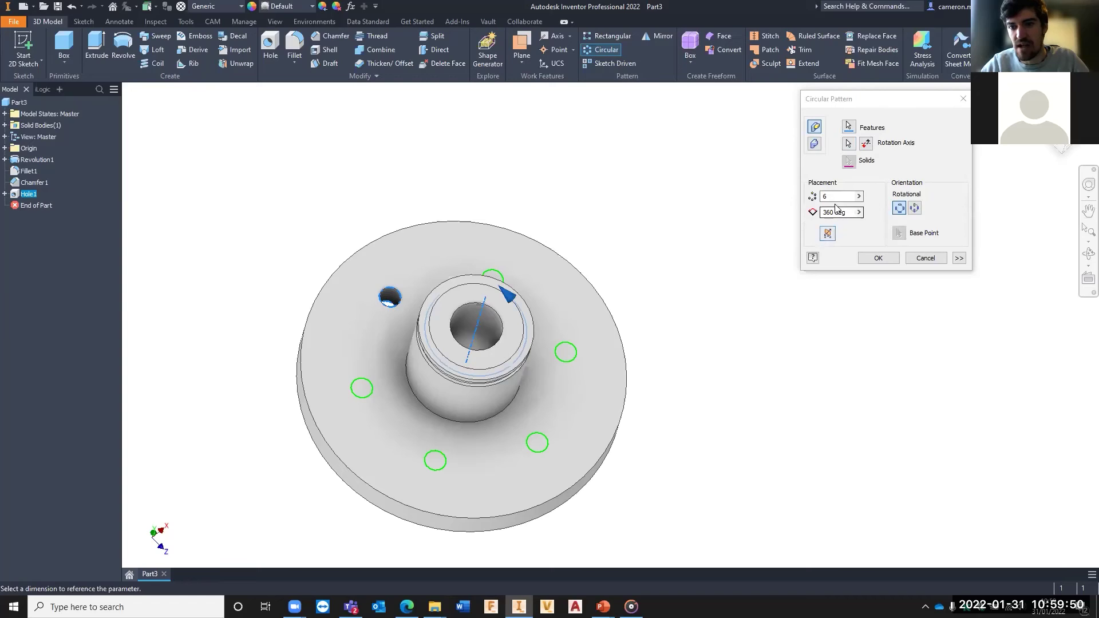
Try 8 occurrences in the circular hole pattern and settle on an occurrence count of 4.
{"action": "left_click_drag", "start_coordinate": [839, 196], "coordinate": [813, 197]}
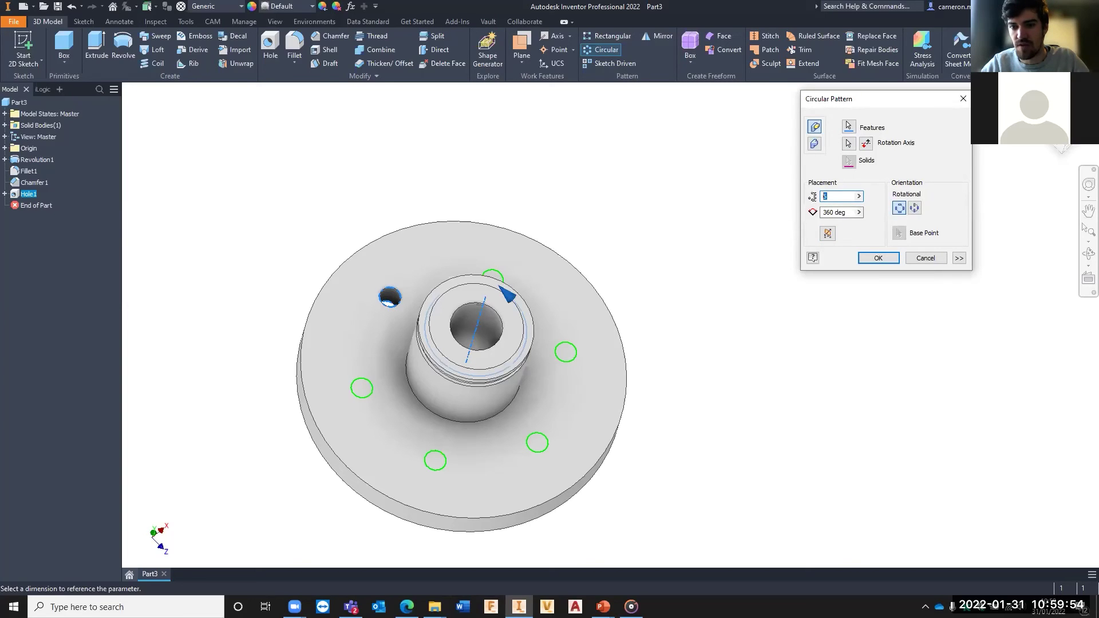
{"action": "type", "text": "5"}
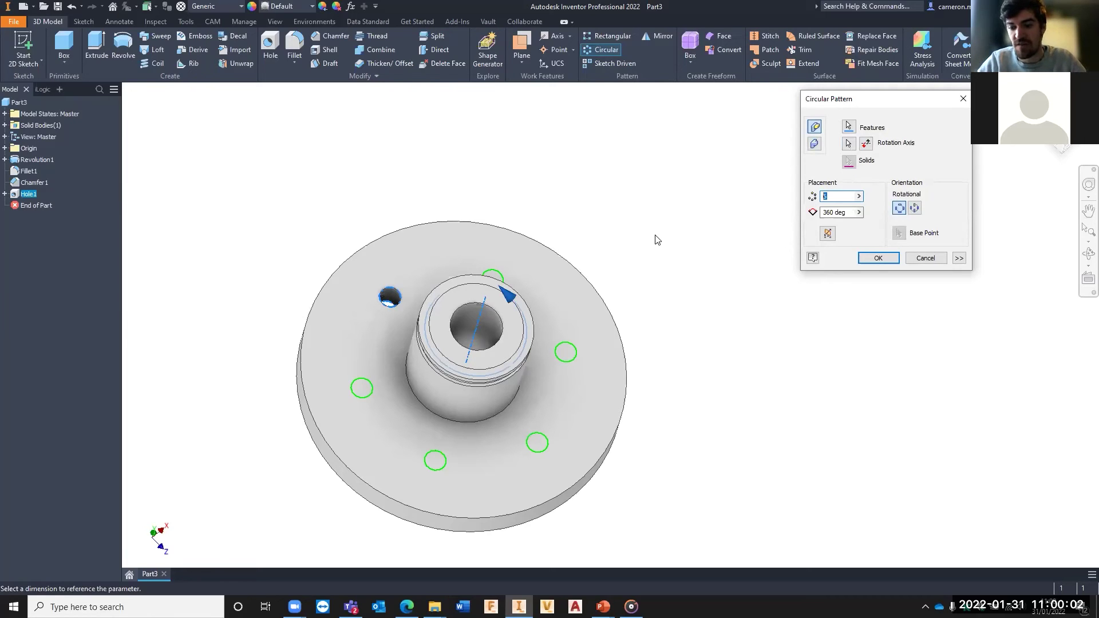
{"action": "type", "text": "8"}
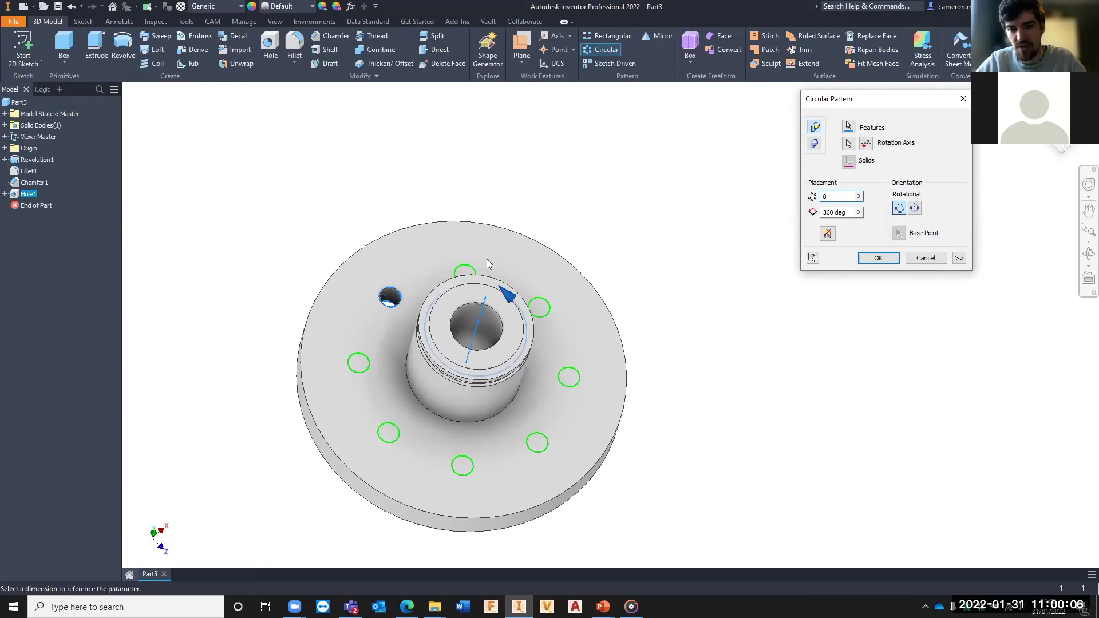
{"action": "type", "text": "4"}
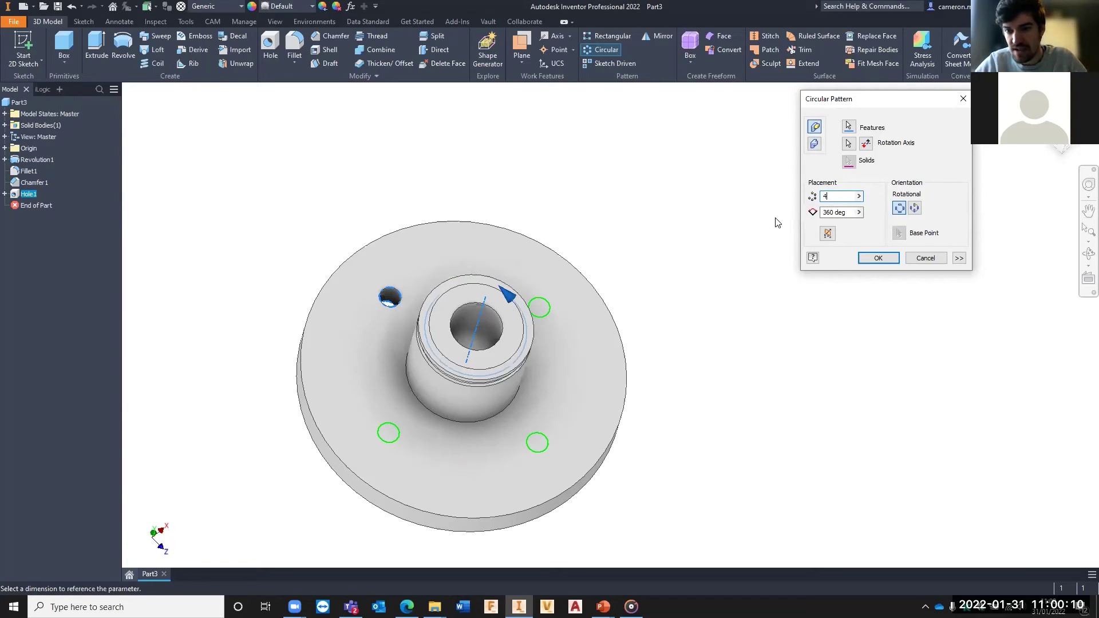
Try a pattern angle of 180 degrees, flip the rotation direction back and forth, and try 270 degrees.
{"action": "key", "text": "Tab"}
{"action": "type", "text": "180"}
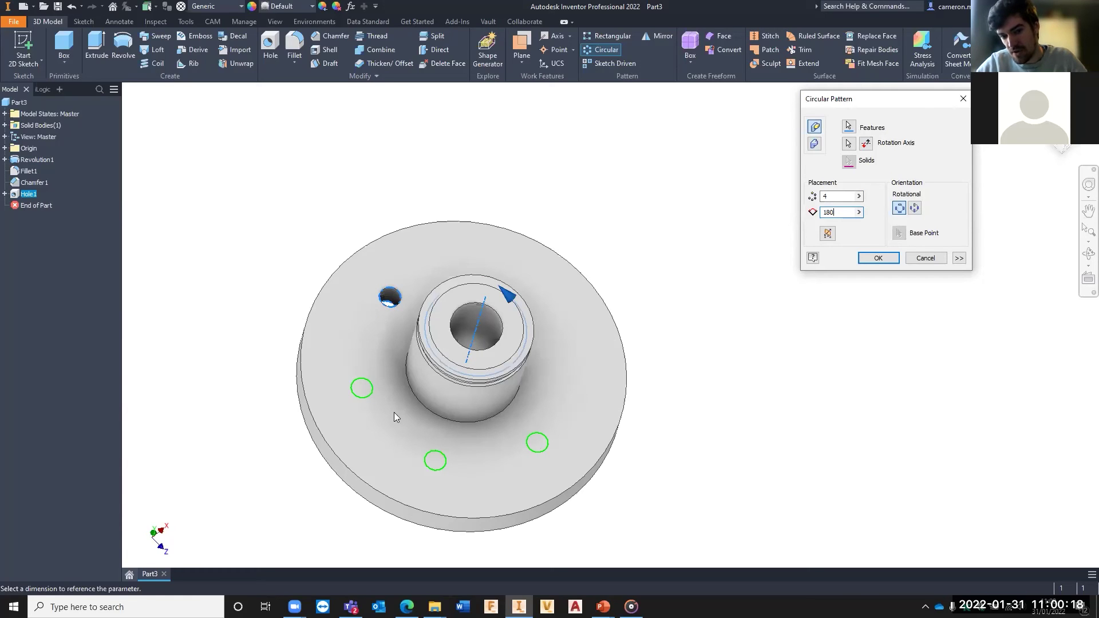
{"action": "left_click", "coordinate": [867, 146]}
{"action": "left_click", "coordinate": [867, 146]}
{"action": "left_click", "coordinate": [868, 146]}
{"action": "left_click", "coordinate": [867, 146]}
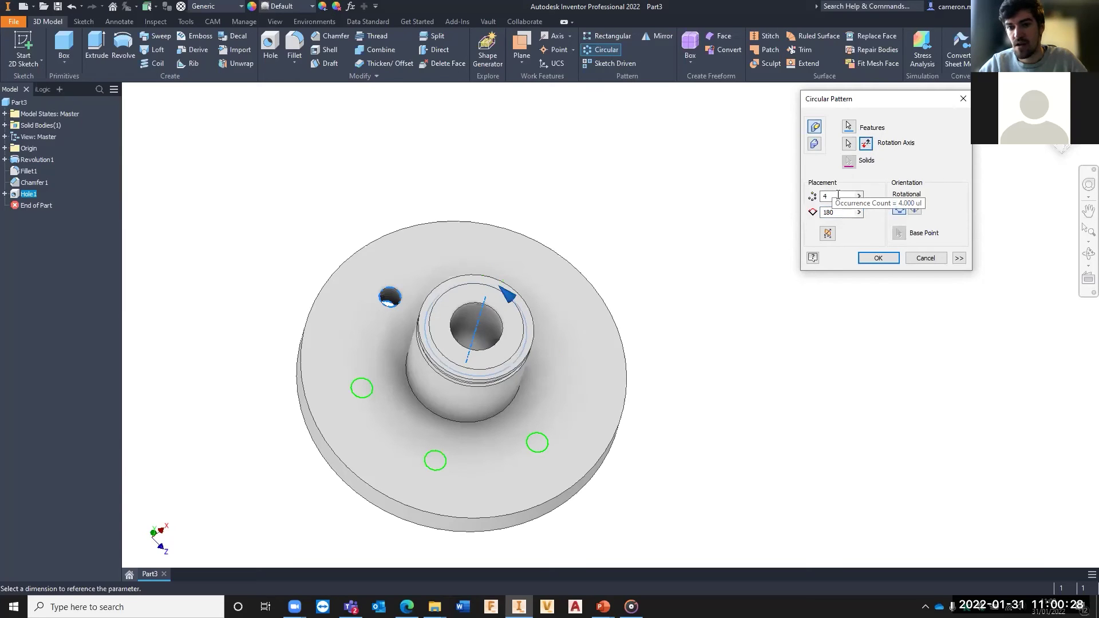
{"action": "double_click", "coordinate": [830, 213]}
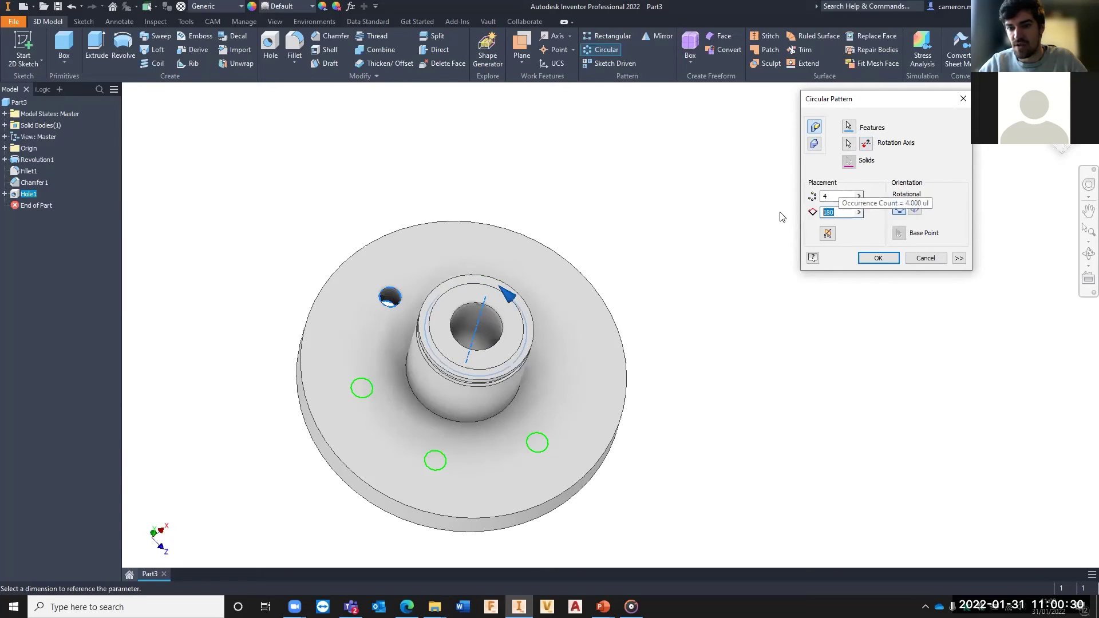
{"action": "type", "text": "270"}
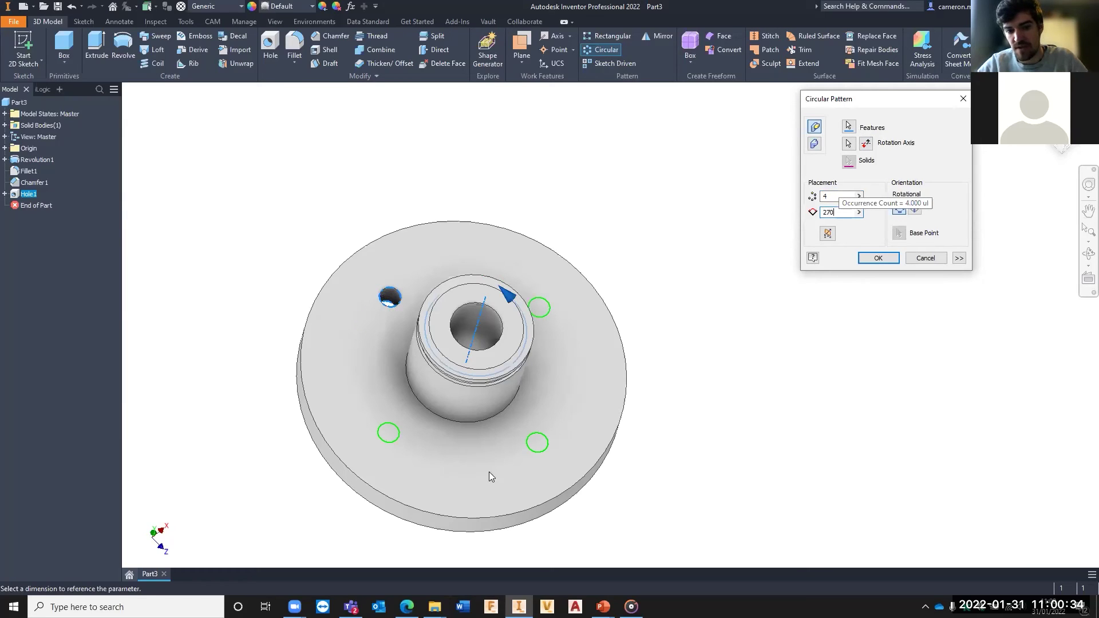
{"action": "key", "text": "Return"}
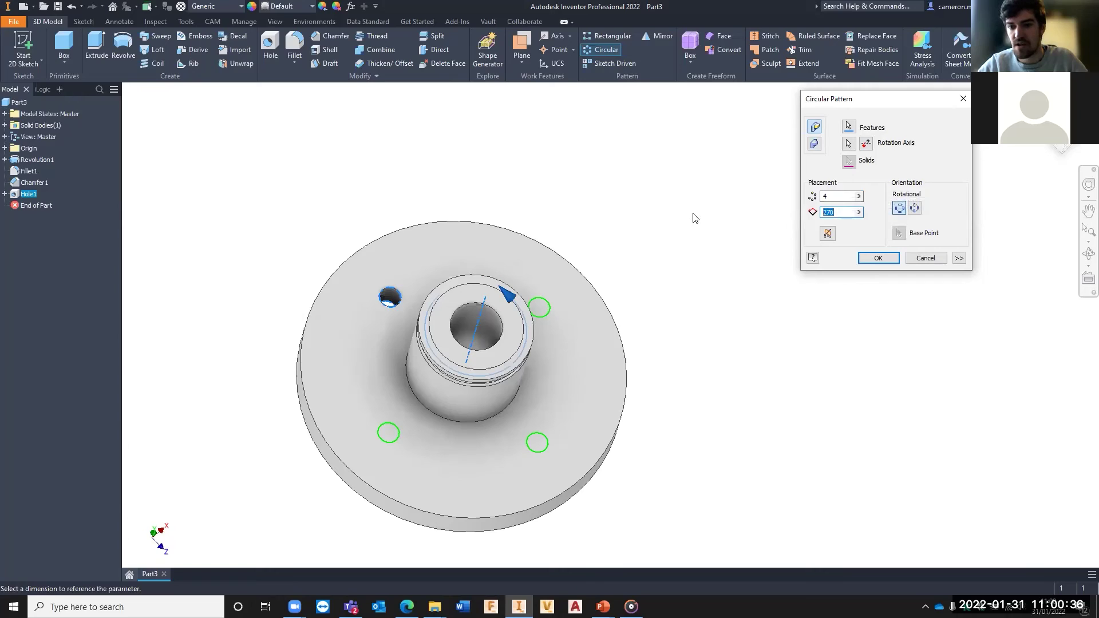
Set the pattern angle to 360 degrees, create the circular pattern of flange holes, and return to the previous view.
{"action": "type", "text": "360"}
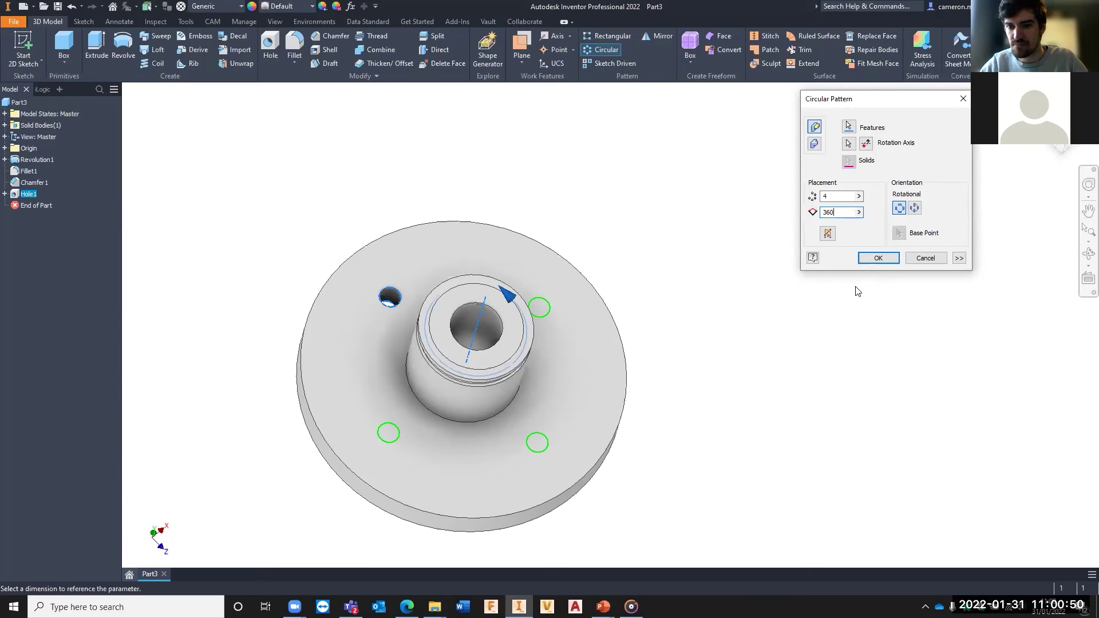
{"action": "left_click", "coordinate": [879, 259]}
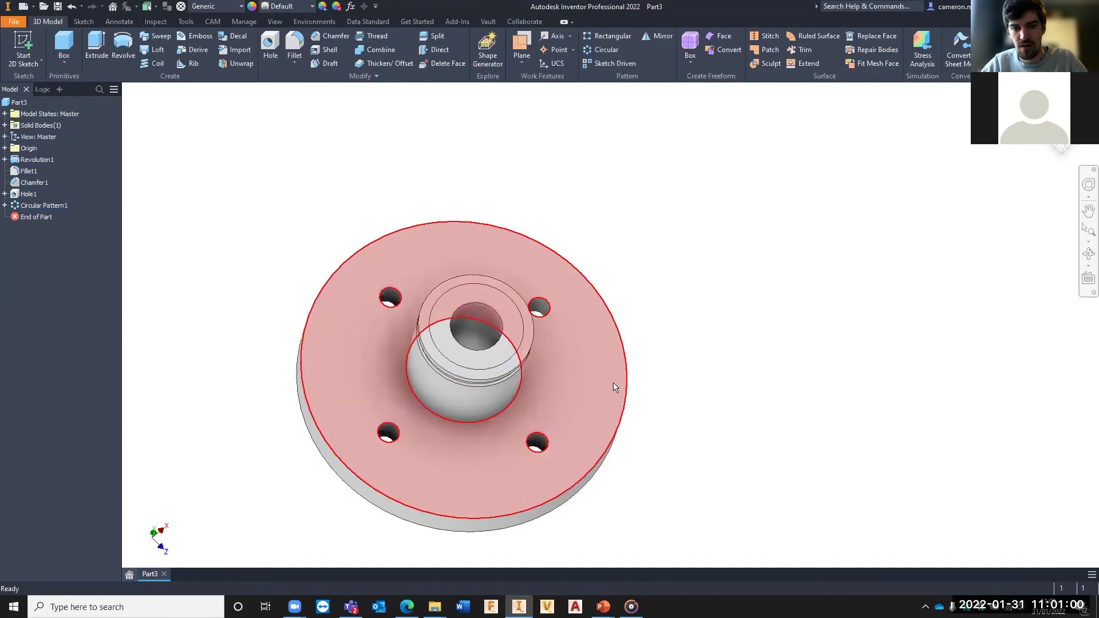
{"action": "key", "text": "F5"}
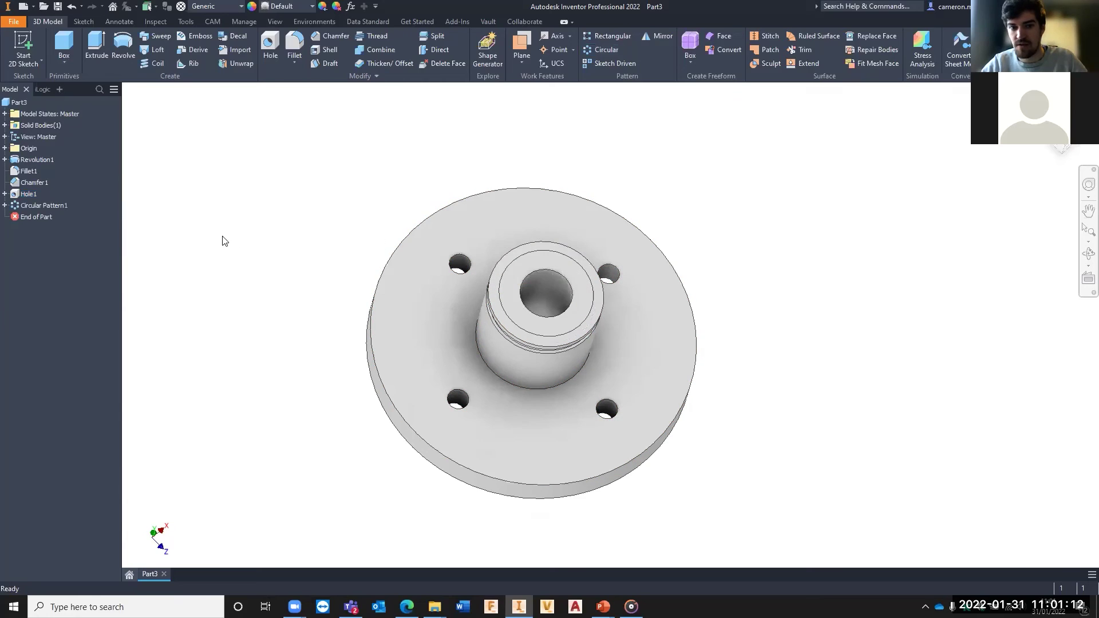
Edit the tapped flange hole feature, try thread size 8, and settle on size 10 with designation M10x1.5.
{"action": "right_click", "coordinate": [23, 196]}
{"action": "left_click", "coordinate": [227, 197]}
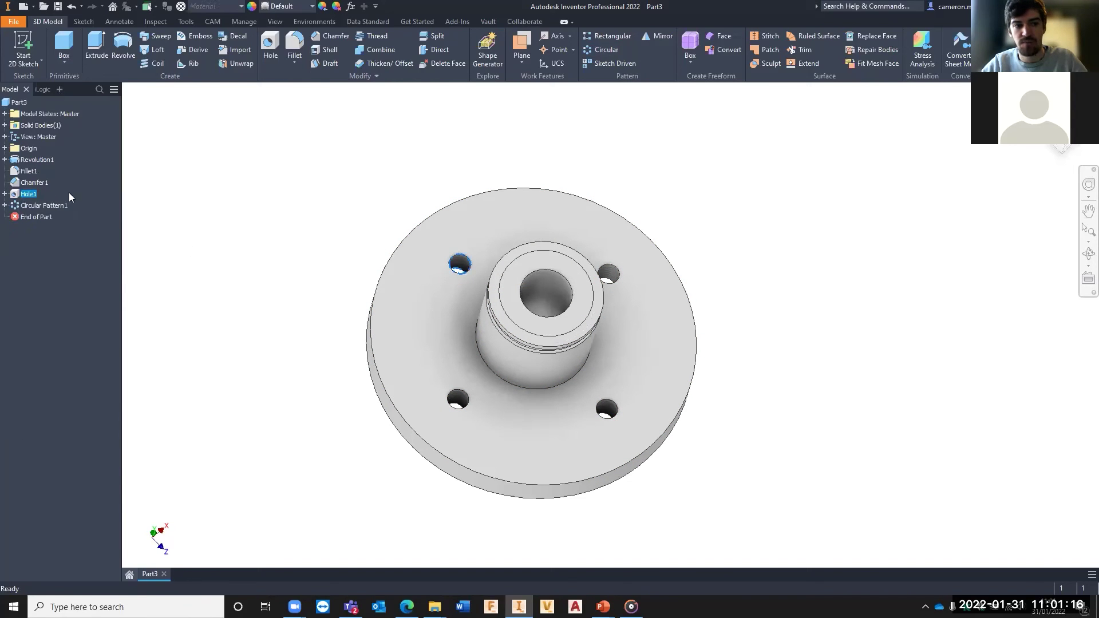
{"action": "right_click", "coordinate": [23, 195]}
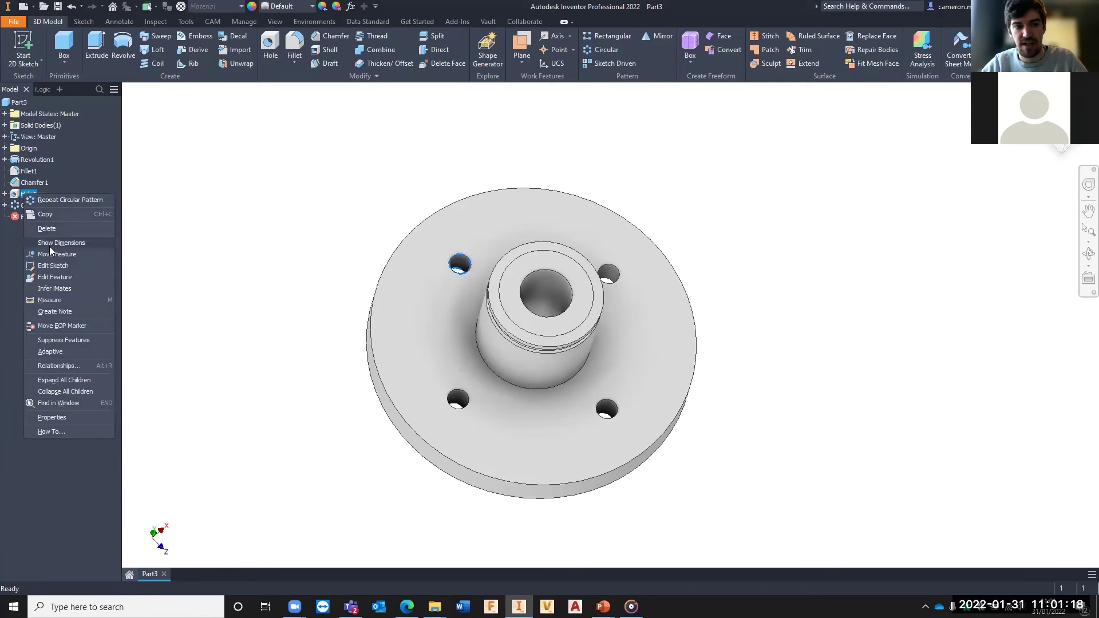
{"action": "left_click", "coordinate": [54, 277]}
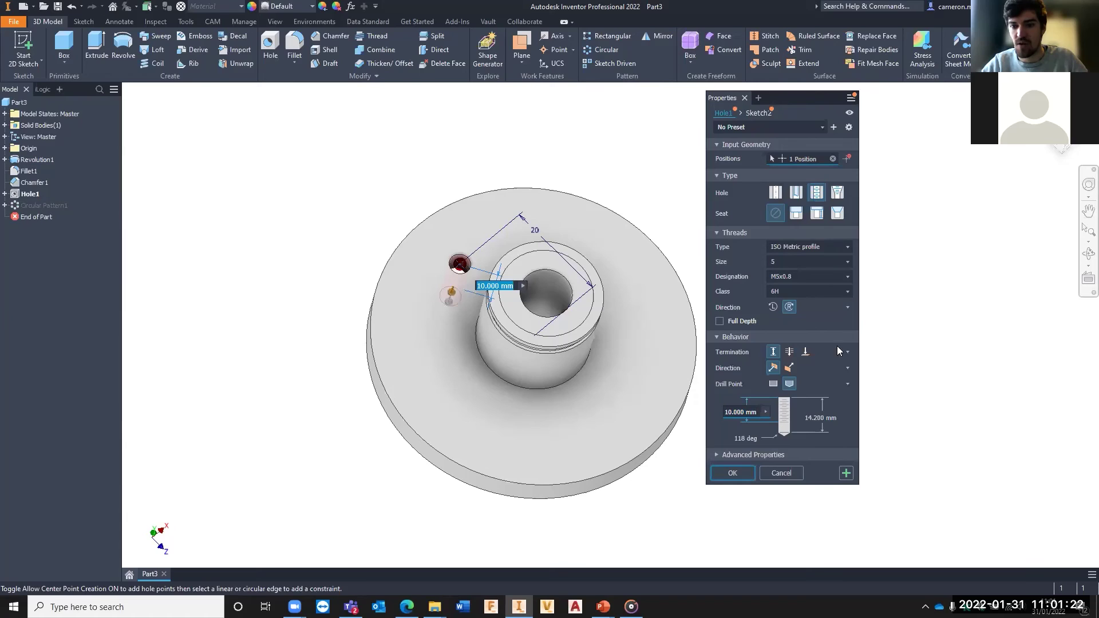
{"action": "left_click", "coordinate": [837, 259]}
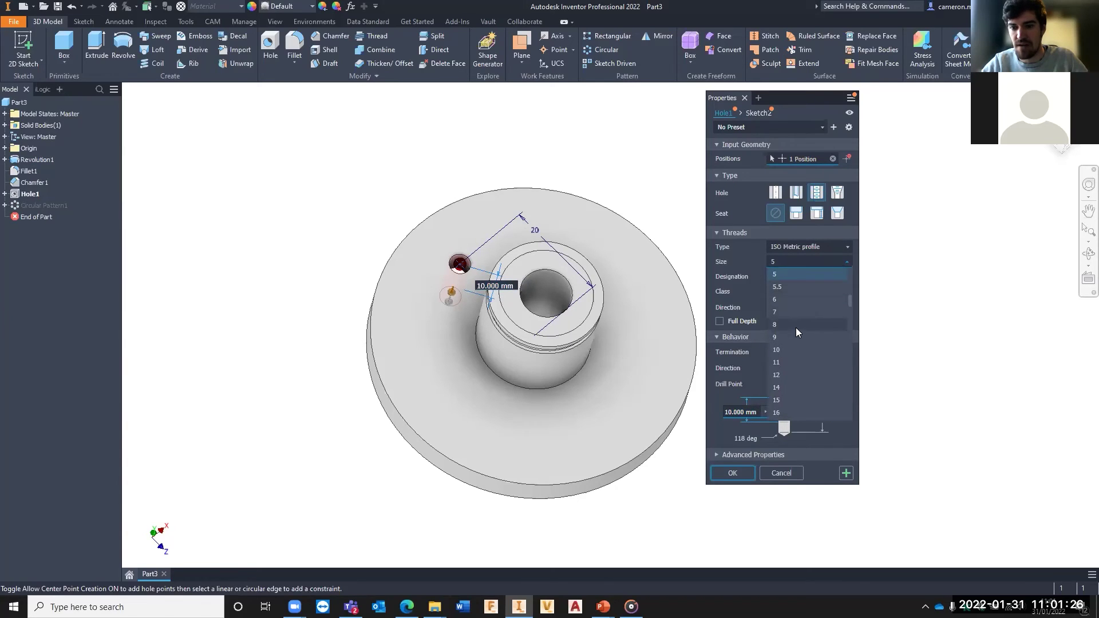
{"action": "left_click", "coordinate": [796, 326]}
{"action": "left_click", "coordinate": [842, 261]}
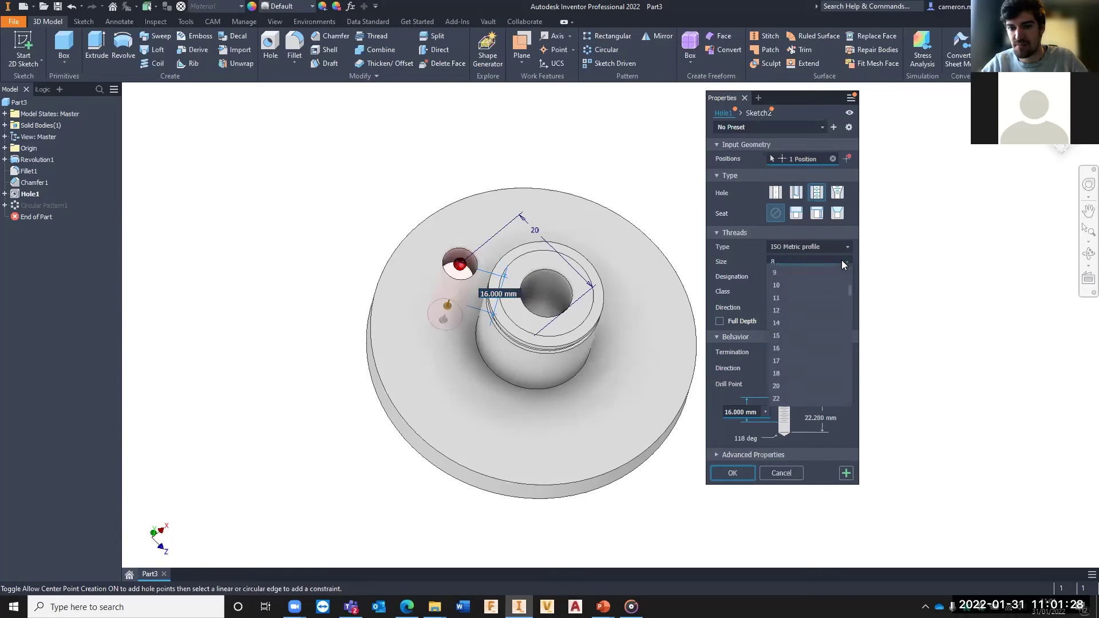
{"action": "left_click", "coordinate": [780, 285]}
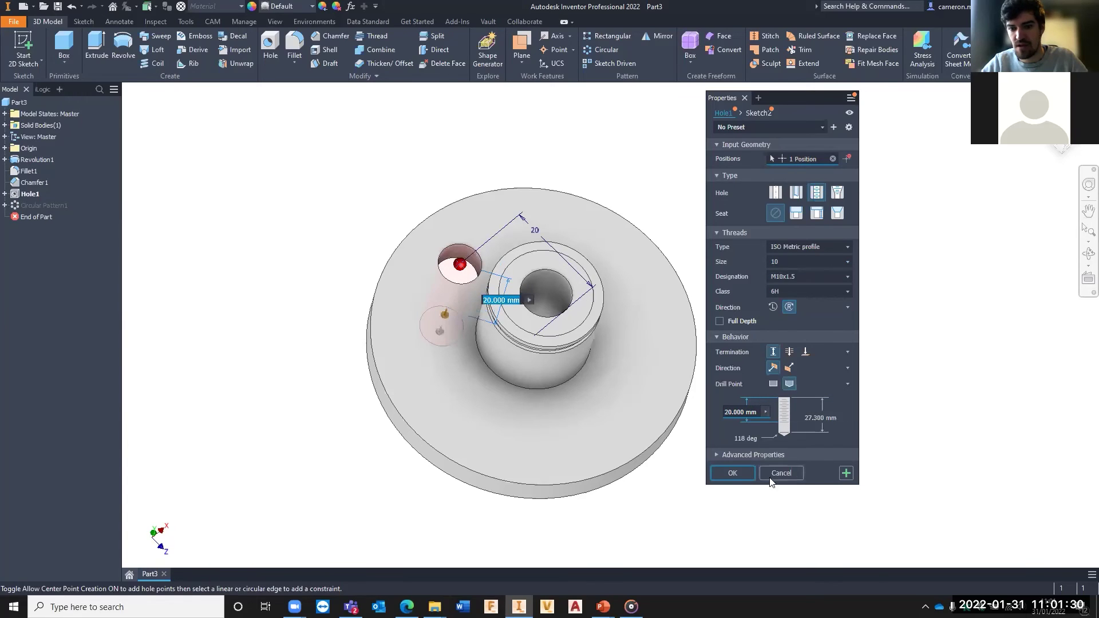
{"action": "left_click", "coordinate": [736, 473]}
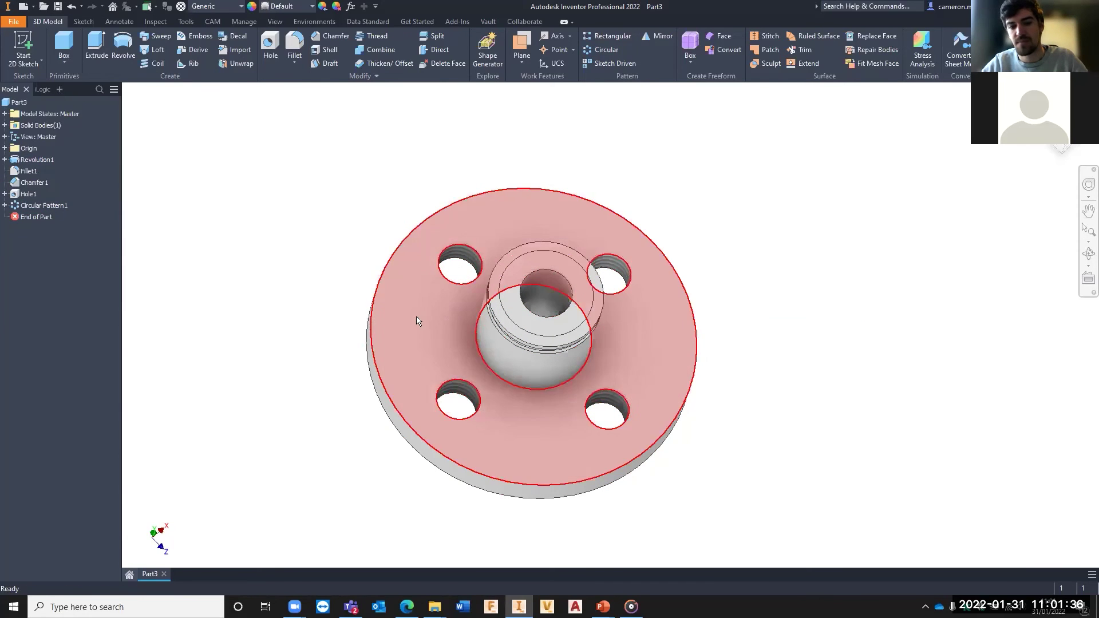
Open the revolved profile's sketch for editing and set the hub's bore diameter to 15 mm.
{"action": "middle_click_drag", "start_coordinate": [580, 322], "coordinate": [624, 332], "text": "shift"}
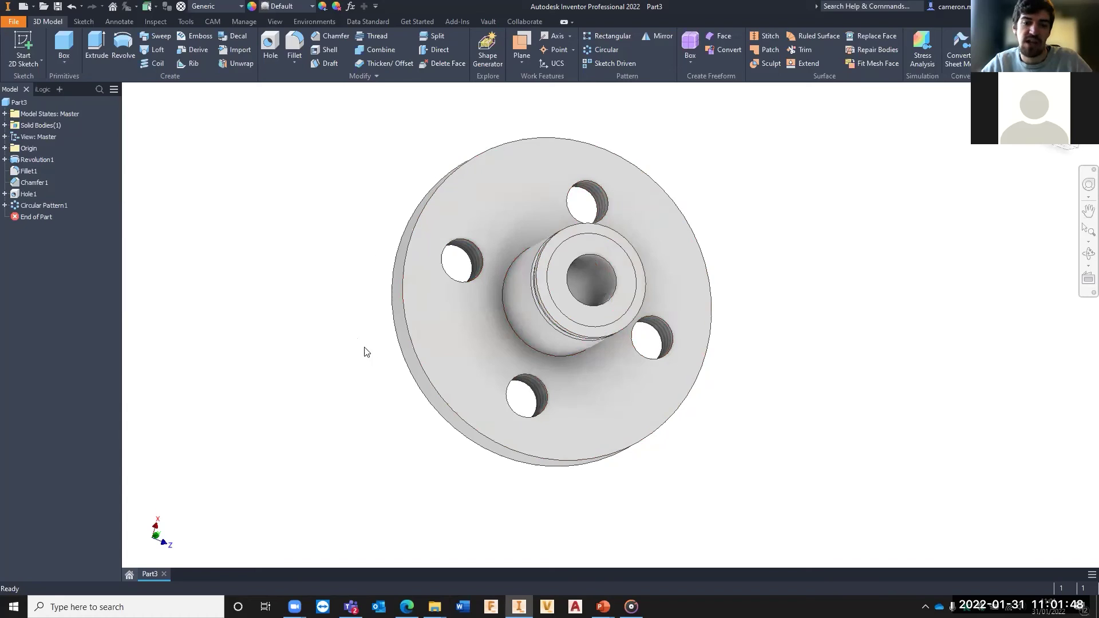
{"action": "left_click", "coordinate": [5, 159]}
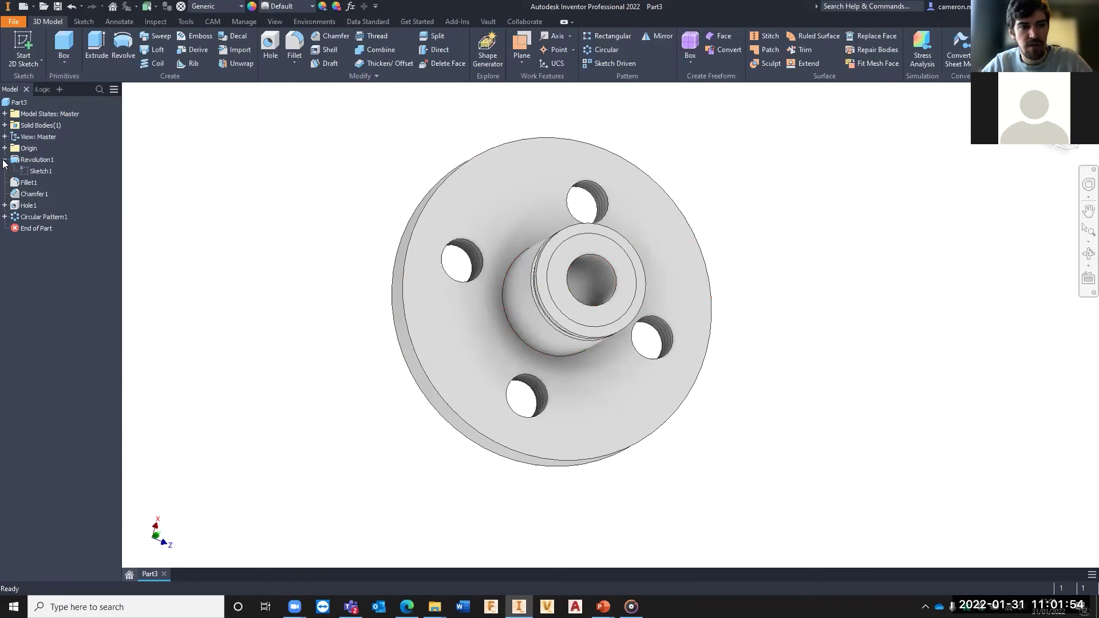
{"action": "right_click", "coordinate": [43, 173]}
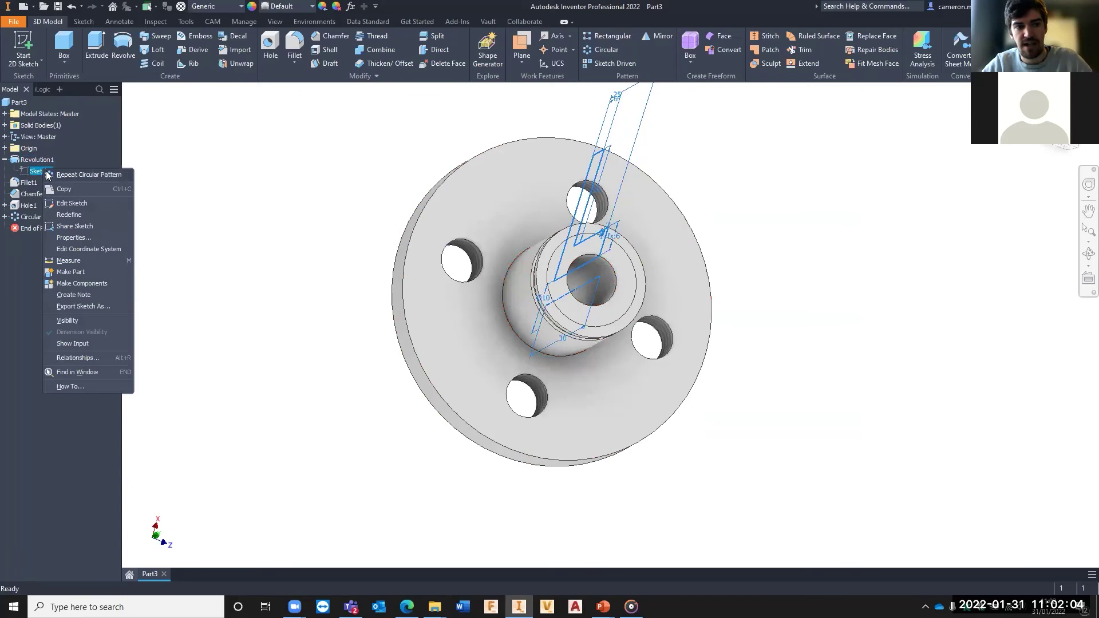
{"action": "left_click", "coordinate": [71, 203]}
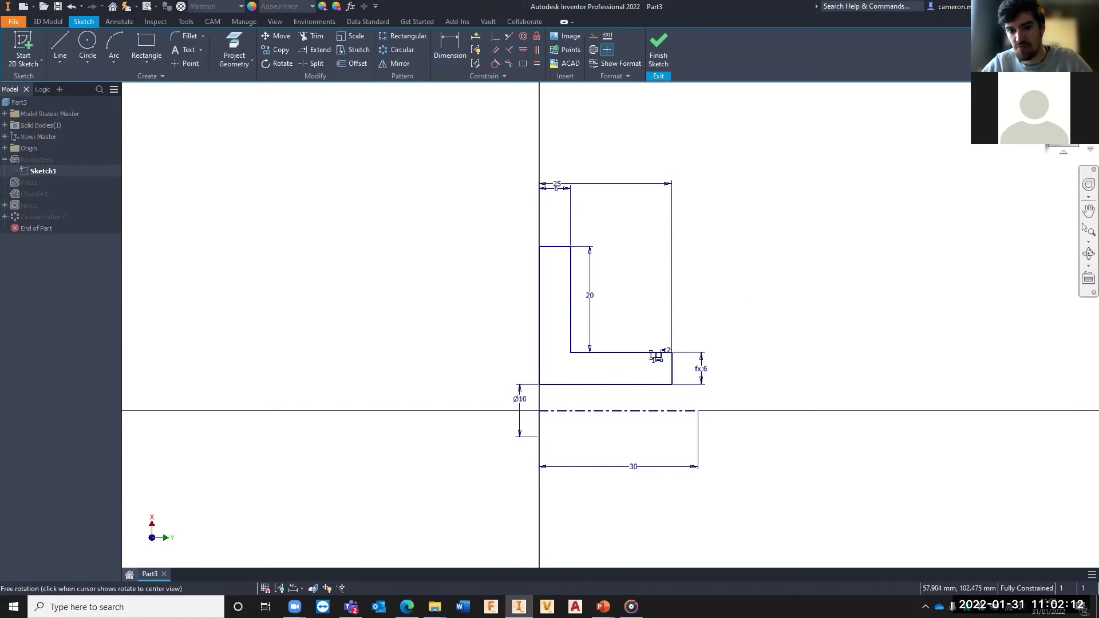
{"action": "left_click", "coordinate": [1084, 123]}
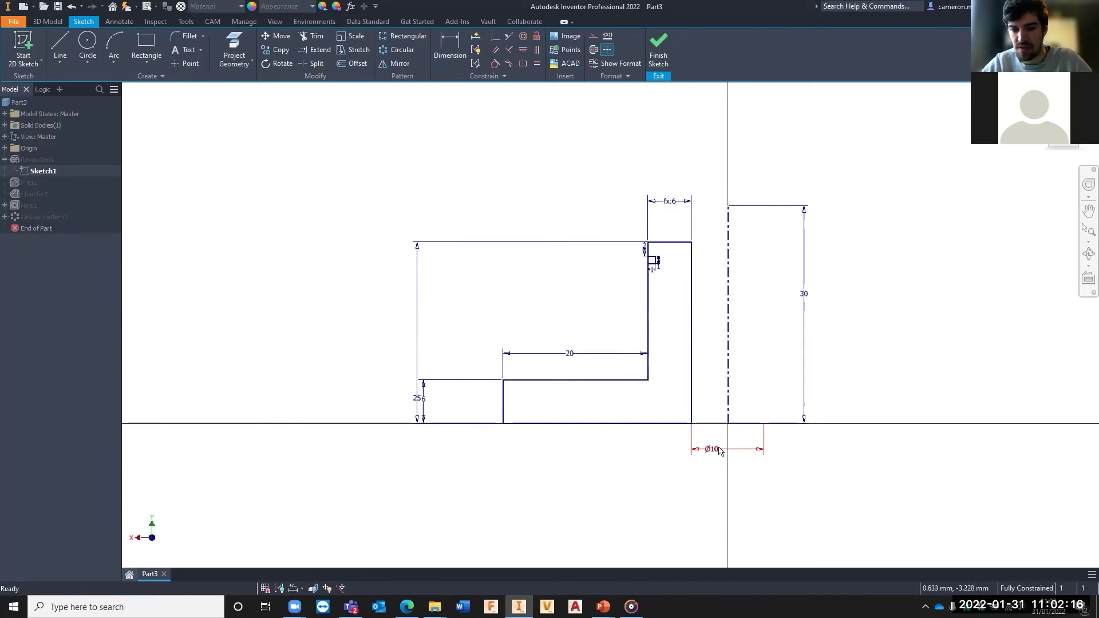
{"action": "double_click", "coordinate": [720, 450]}
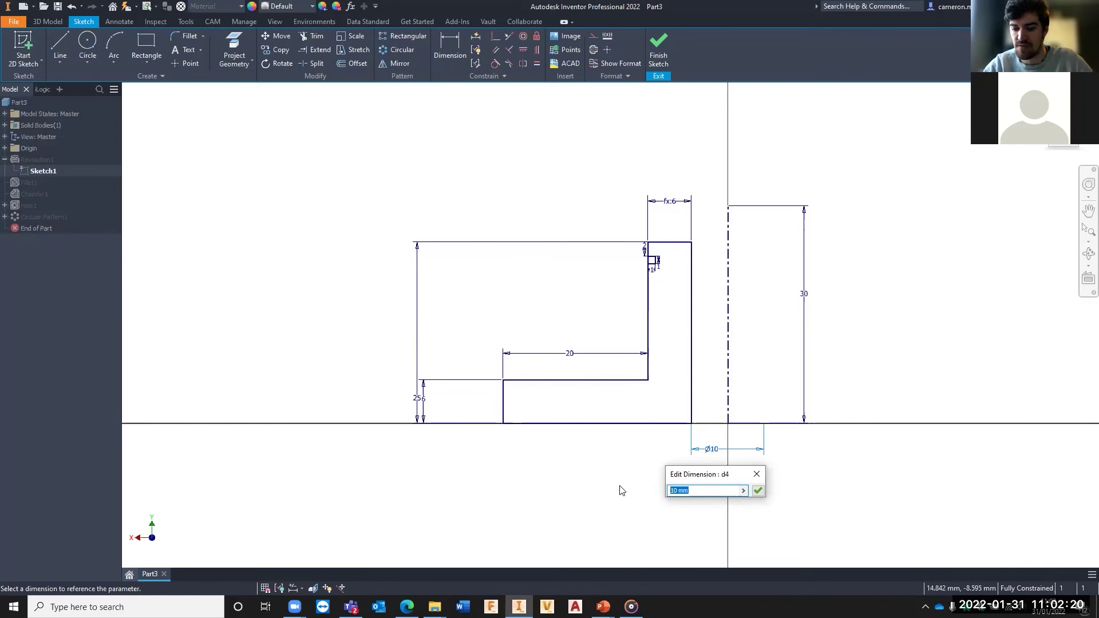
{"action": "type", "text": "15"}
{"action": "key", "text": "Return"}
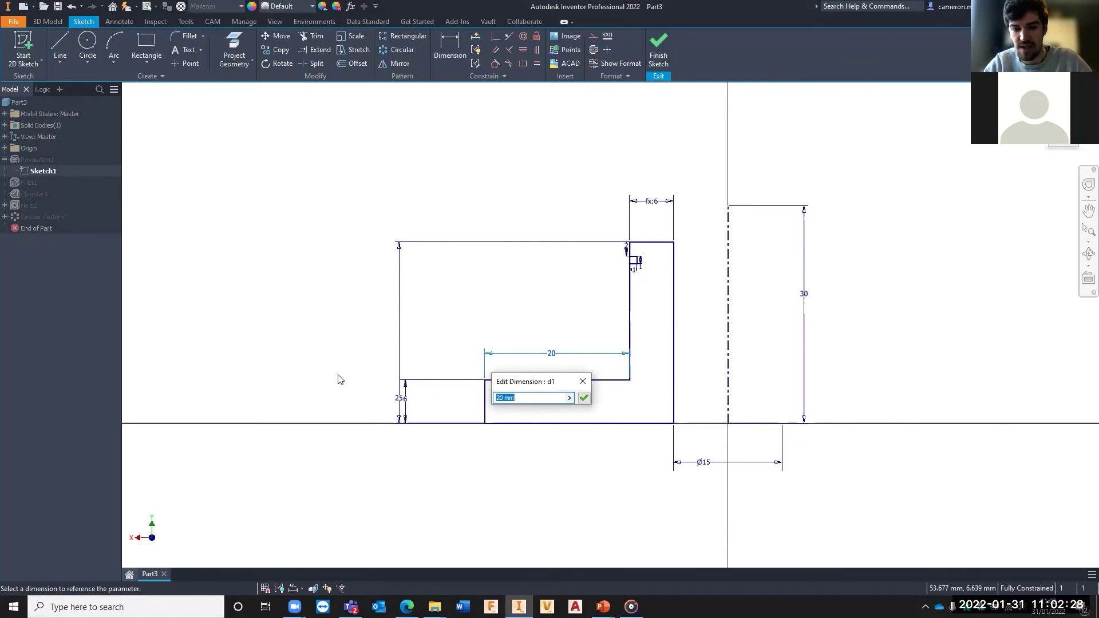
Set the flange's radial length beyond the hub to 25 mm and finish the profile sketch.
{"action": "type", "text": "25"}
{"action": "key", "text": "Return"}
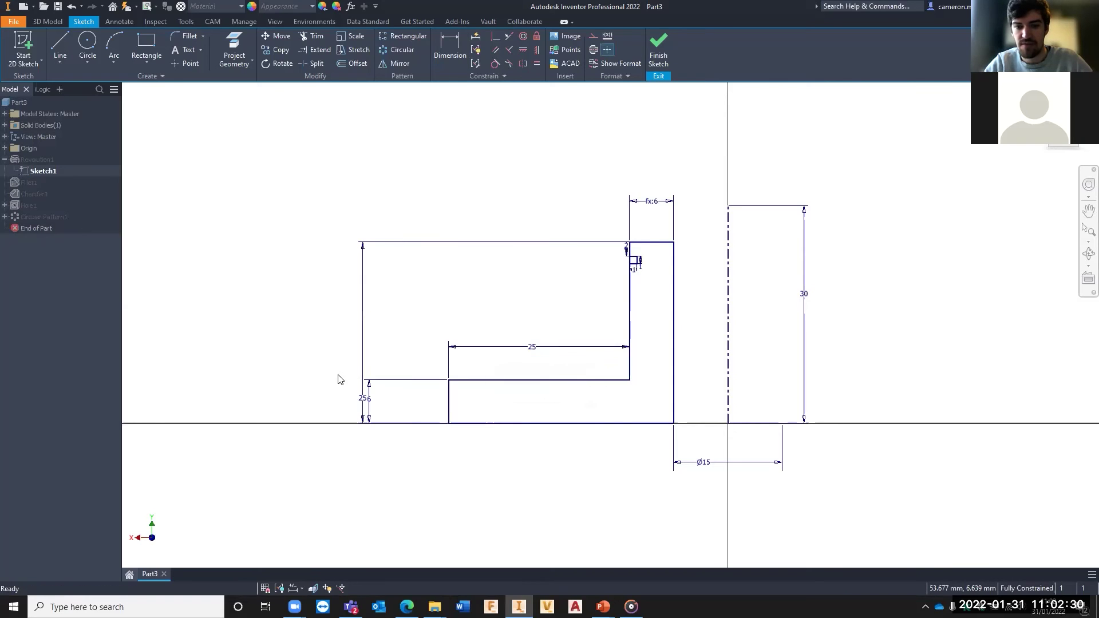
{"action": "left_click", "coordinate": [661, 49]}
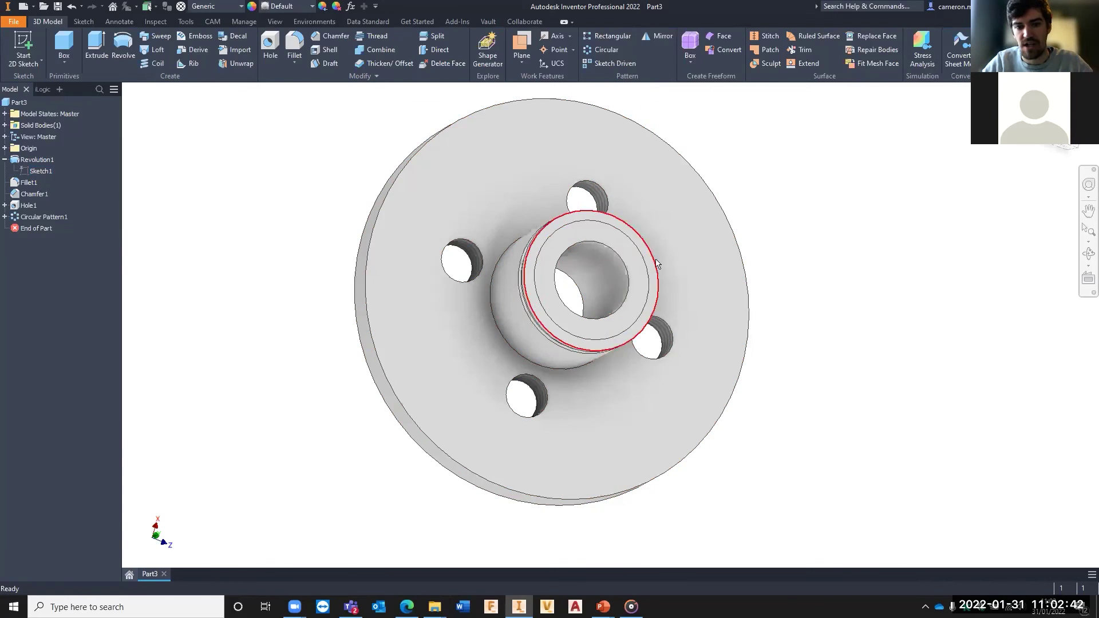
Open the flange hole's position sketch for editing and delete the distance dimension between the hole point and the centre.
{"action": "middle_click_drag", "start_coordinate": [634, 332], "coordinate": [505, 384], "text": "shift"}
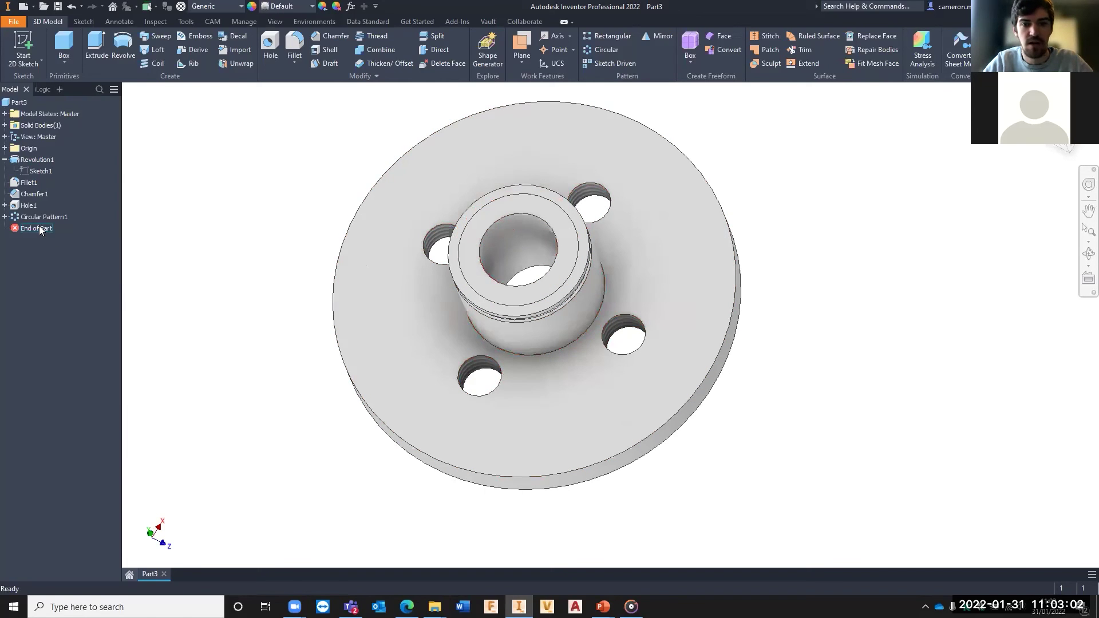
{"action": "left_click", "coordinate": [5, 205]}
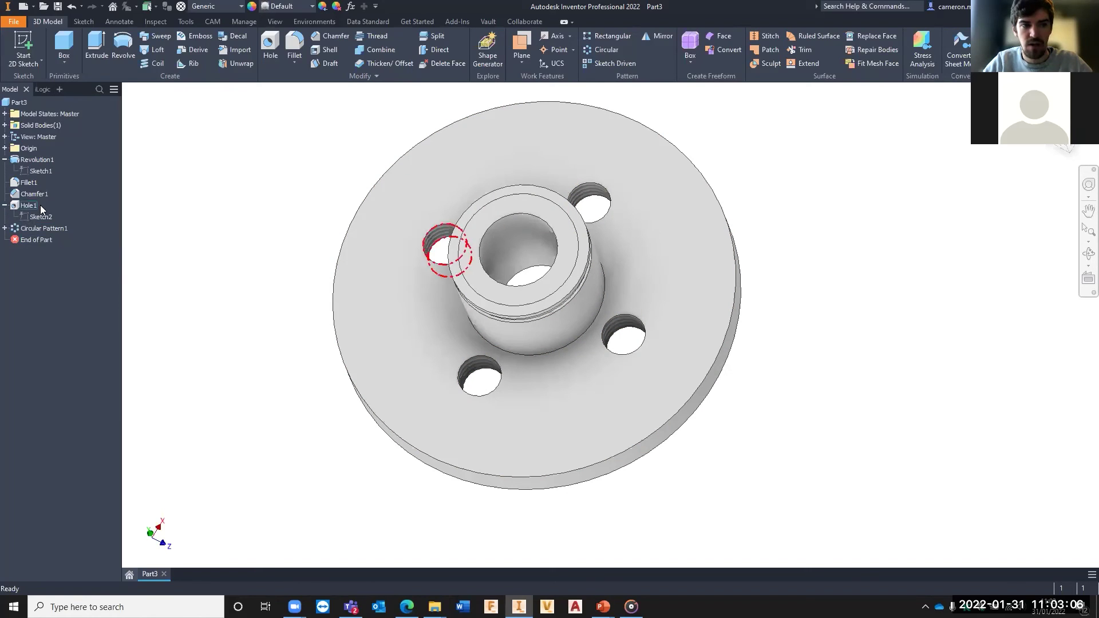
{"action": "right_click", "coordinate": [36, 217]}
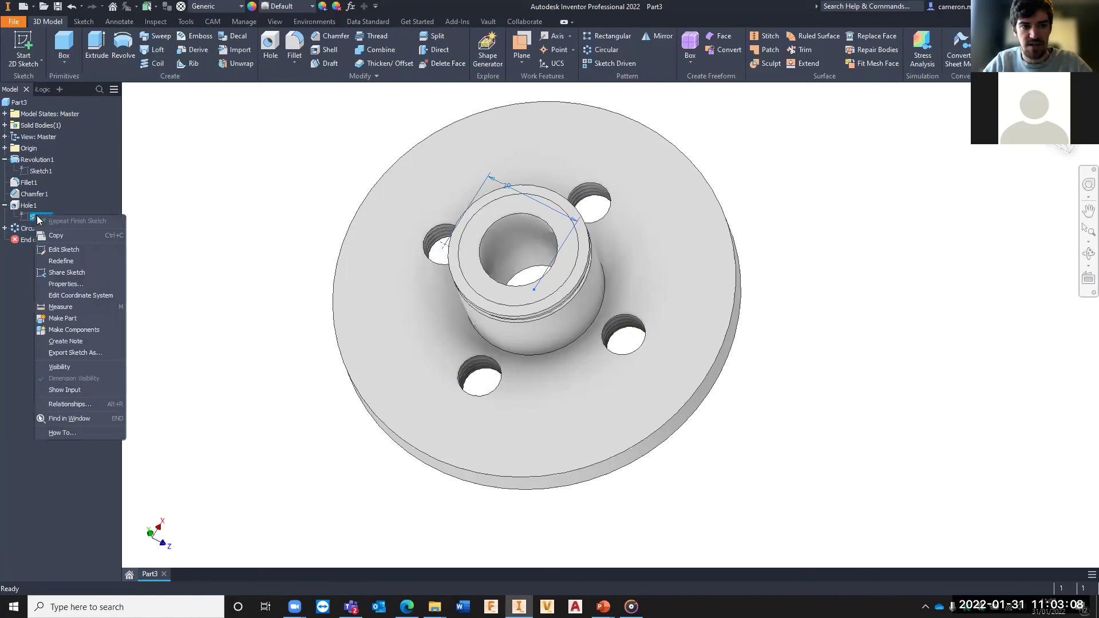
{"action": "left_click", "coordinate": [64, 250]}
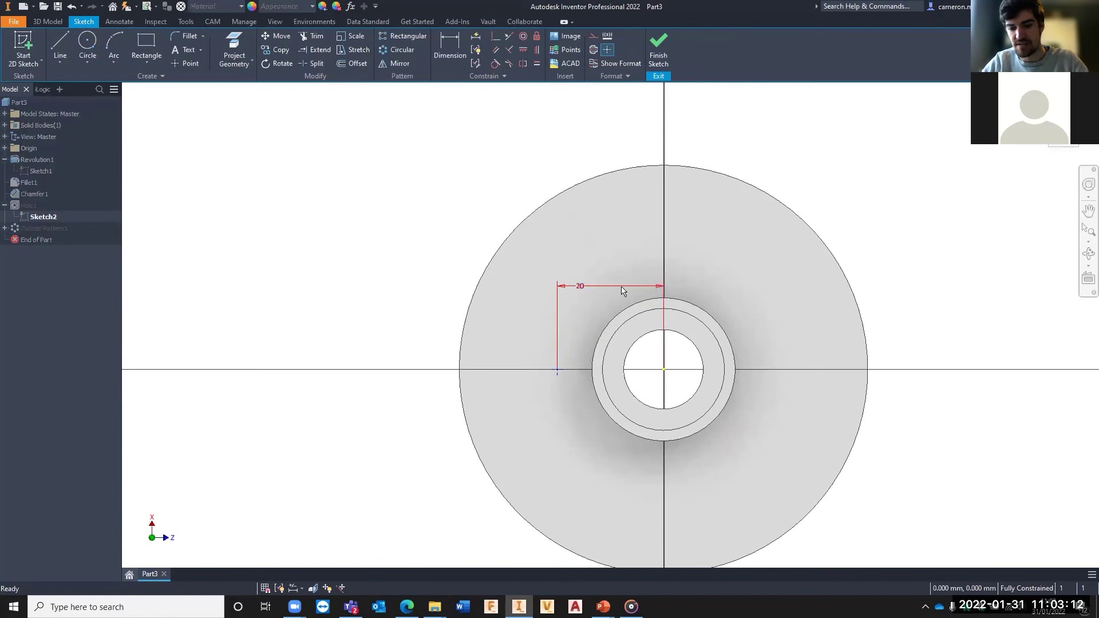
{"action": "key", "text": "Delete"}
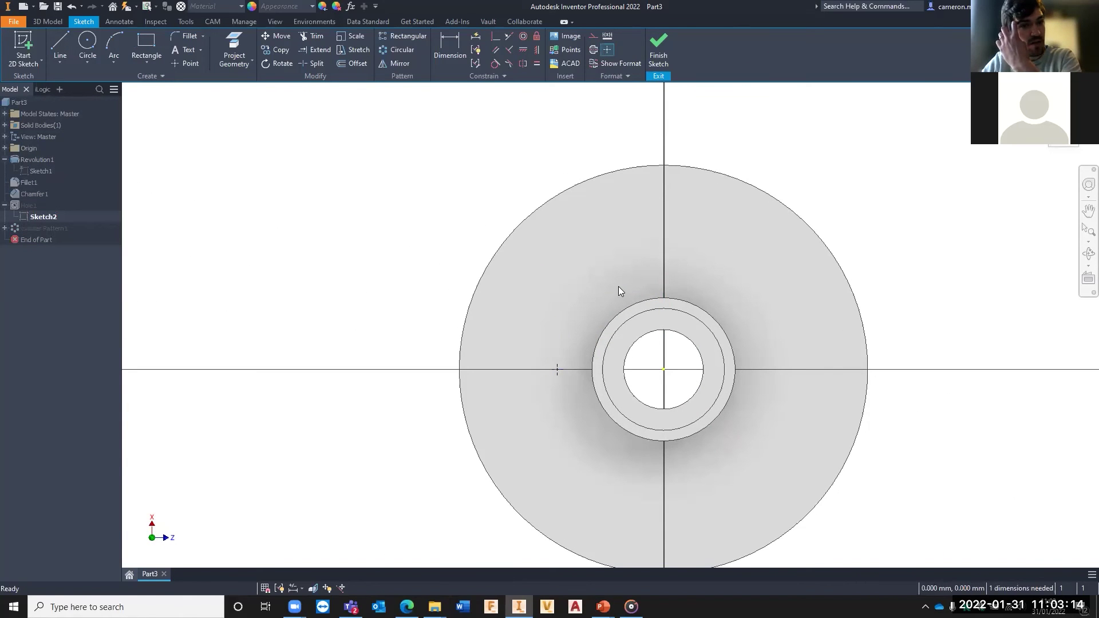
Project the hub's outer circular edge into the hole position sketch.
{"action": "left_click", "coordinate": [230, 45]}
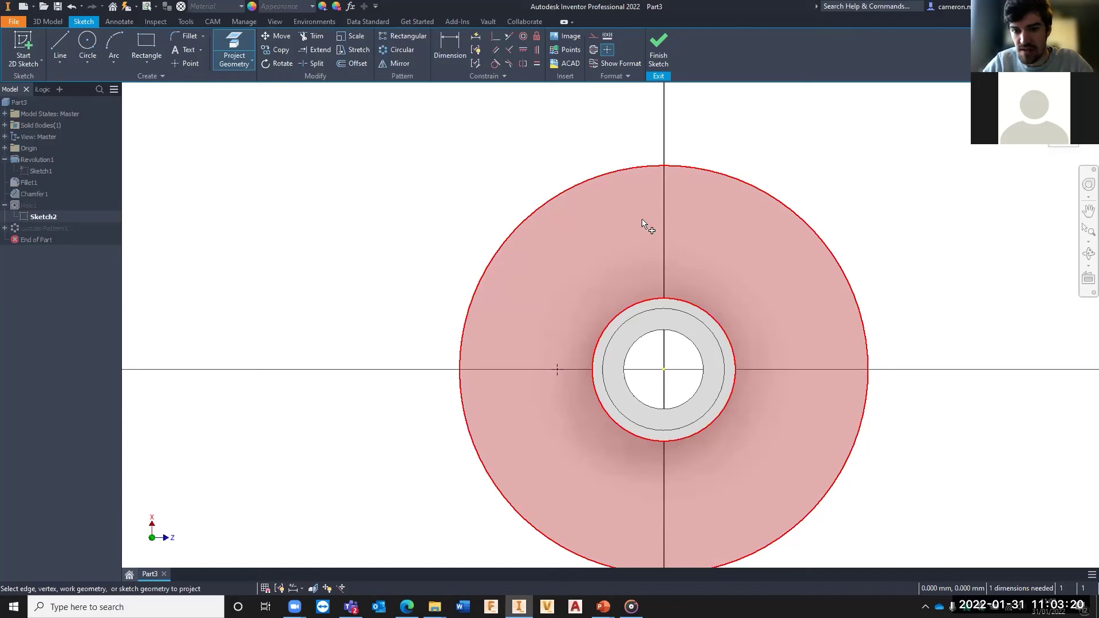
{"action": "left_click", "coordinate": [654, 302]}
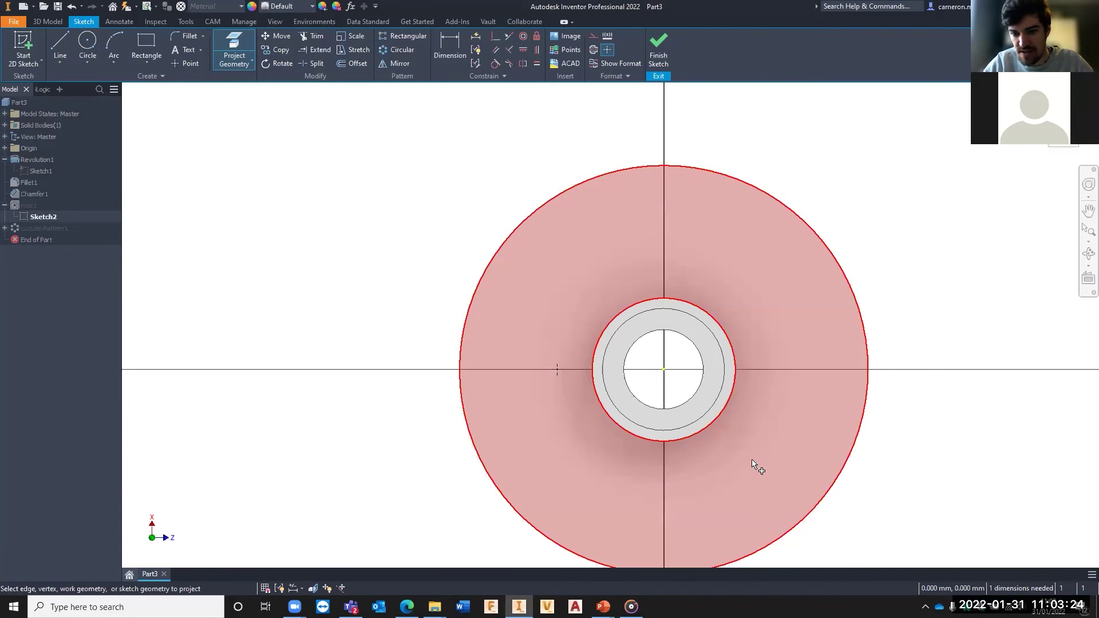
{"action": "scroll", "coordinate": [711, 431], "scroll_direction": "up", "scroll_amount": 3}
{"action": "scroll", "coordinate": [638, 250], "scroll_direction": "down", "scroll_amount": 3}
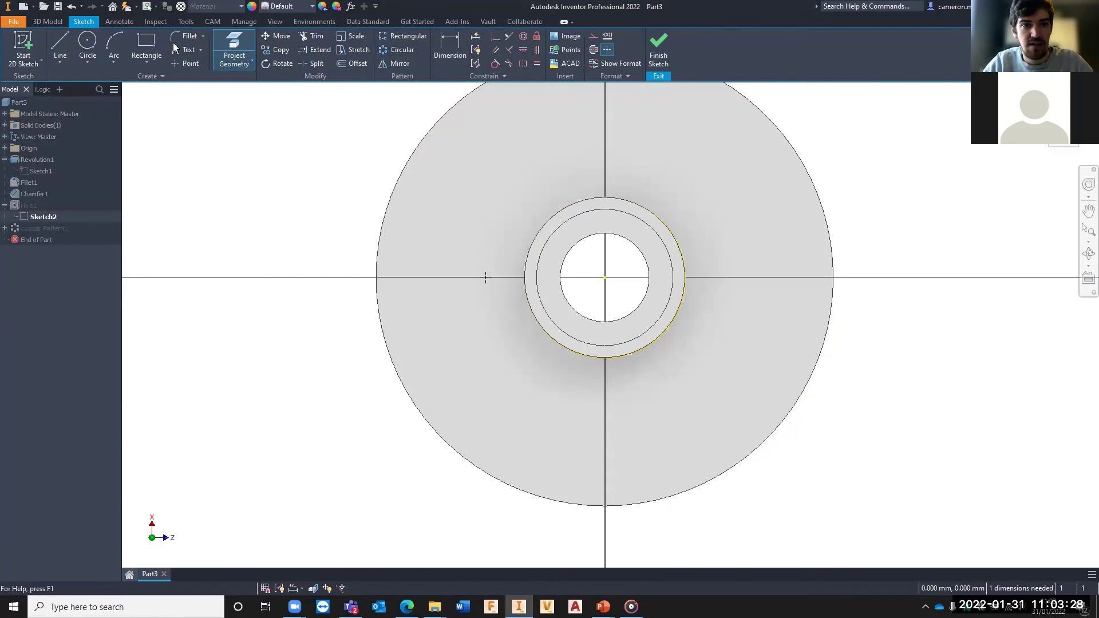
Draw a circle centred on the hub's axis through the hole's centre point and convert it to construction geometry.
{"action": "left_click", "coordinate": [87, 43]}
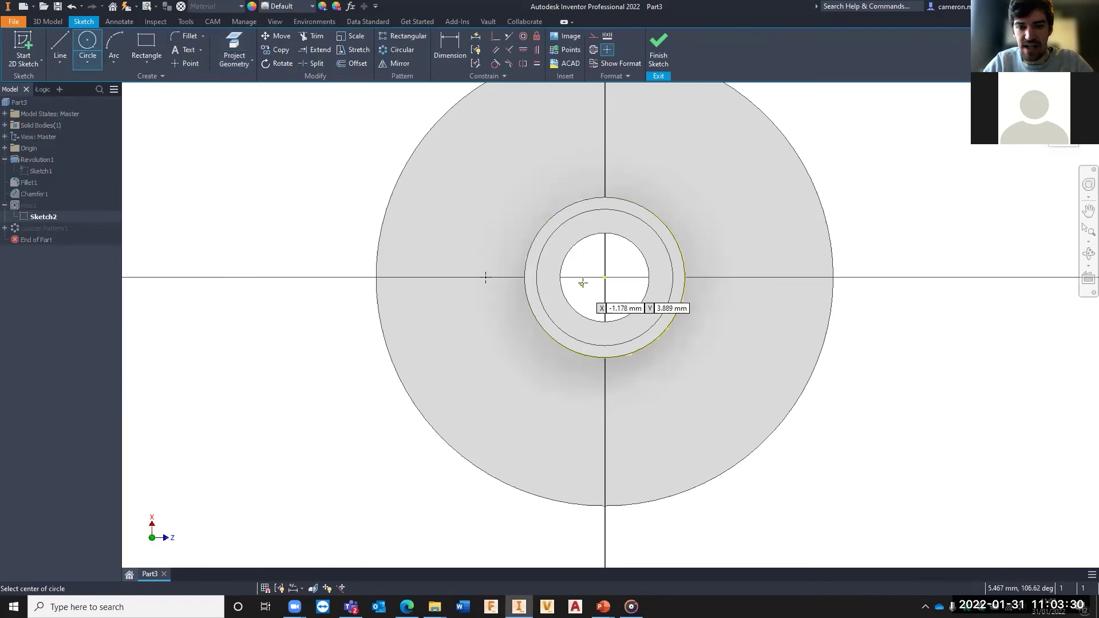
{"action": "left_click", "coordinate": [605, 277]}
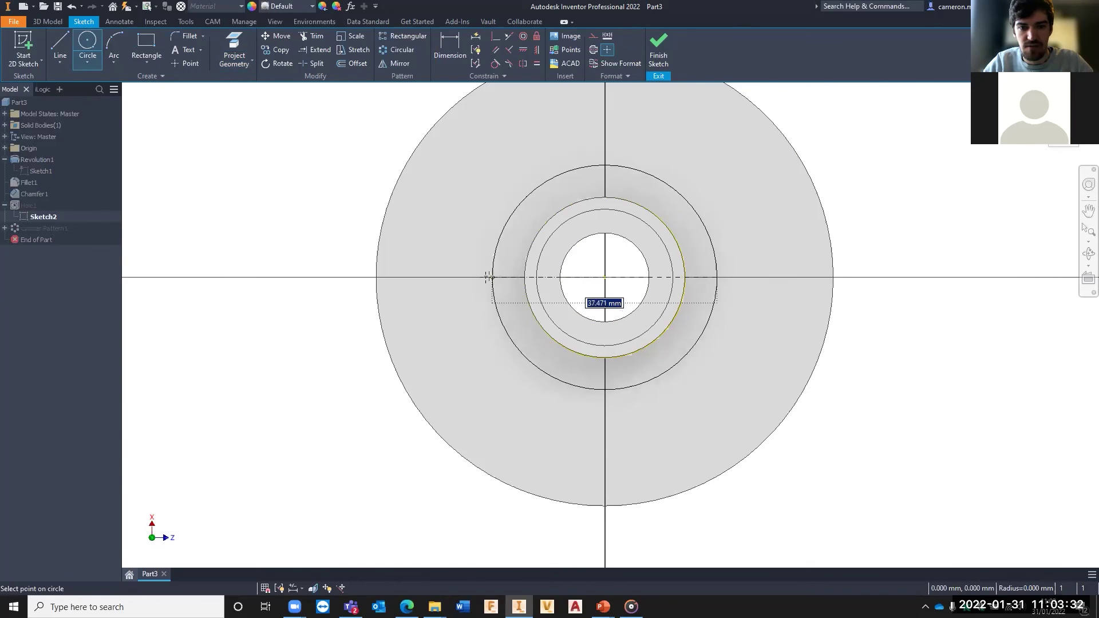
{"action": "left_click", "coordinate": [486, 277]}
{"action": "key", "text": "Escape"}
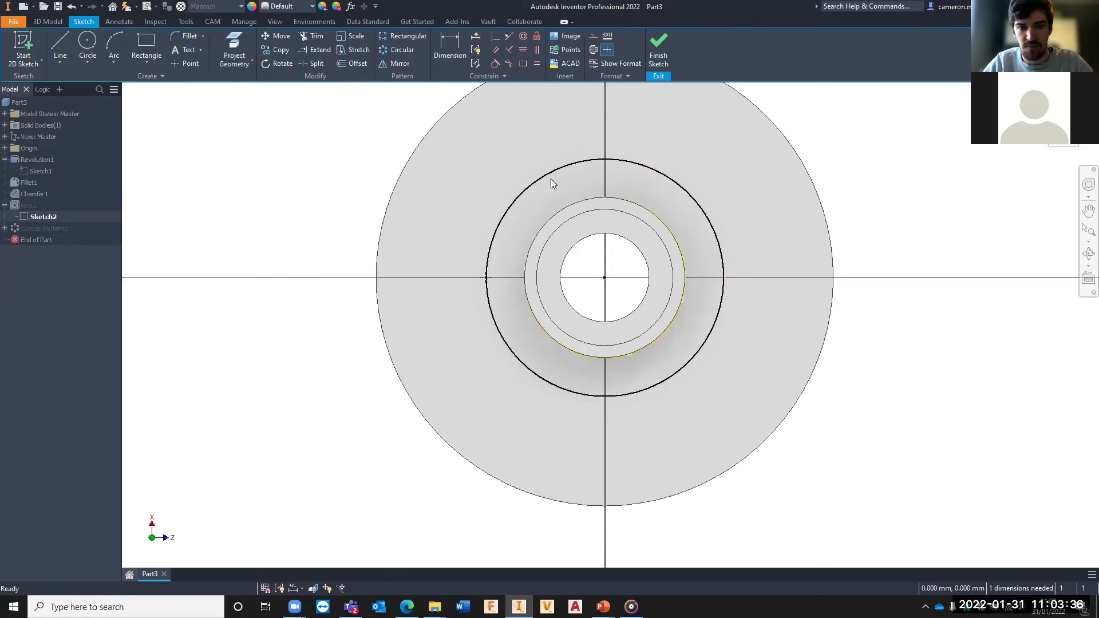
{"action": "left_click", "coordinate": [561, 387]}
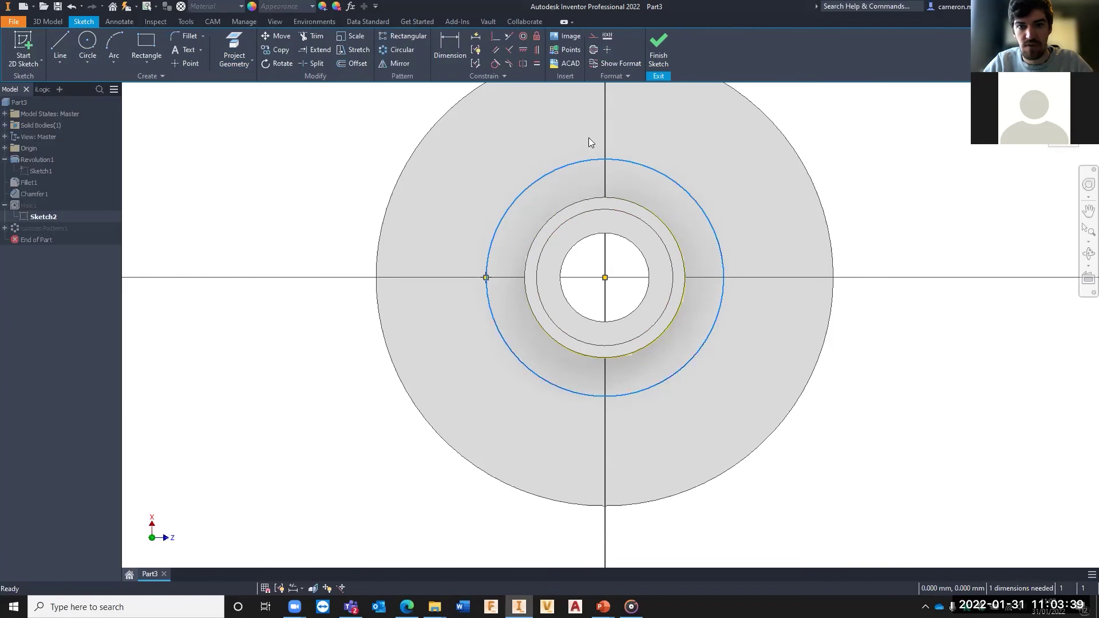
{"action": "left_click", "coordinate": [593, 37]}
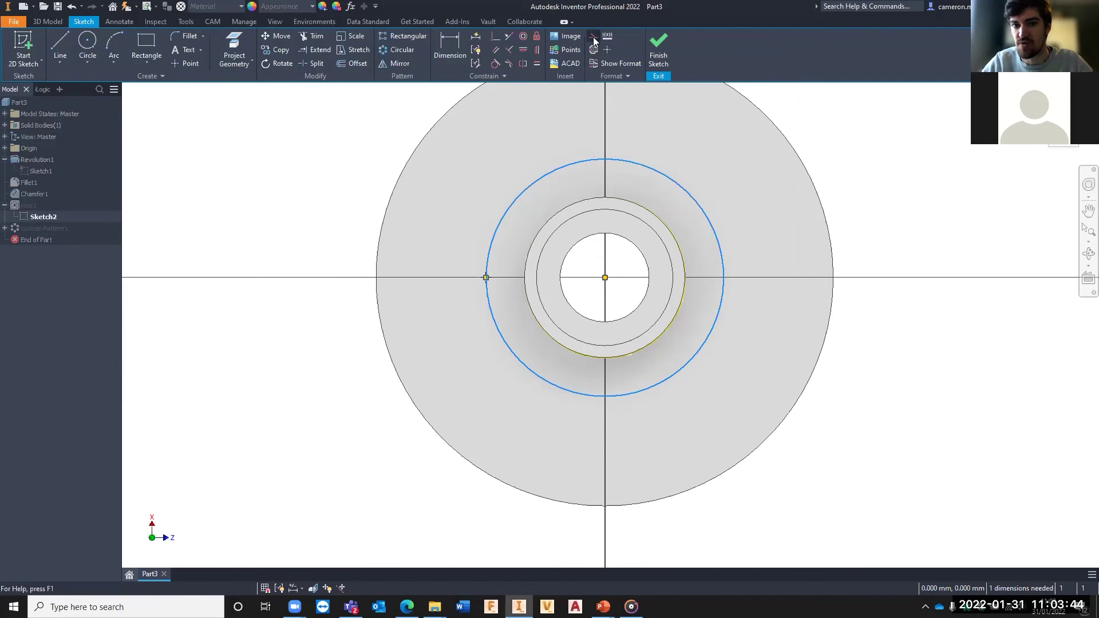
{"action": "left_click", "coordinate": [335, 229]}
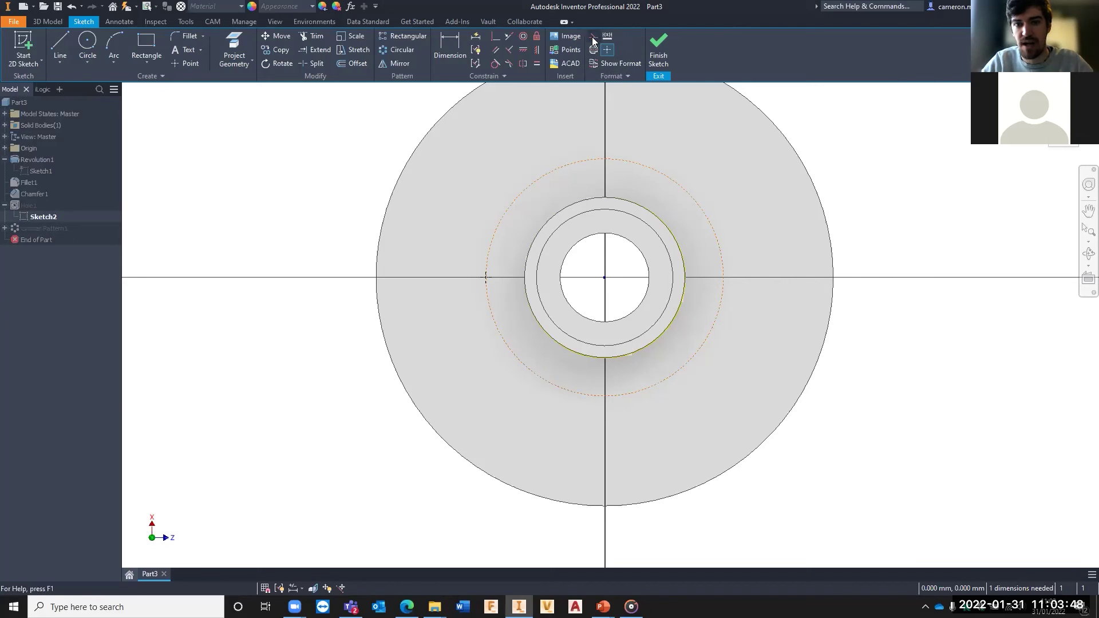
Dimension the gap between the construction circle and the projected hub edge as 8 mm.
{"action": "left_click", "coordinate": [450, 51]}
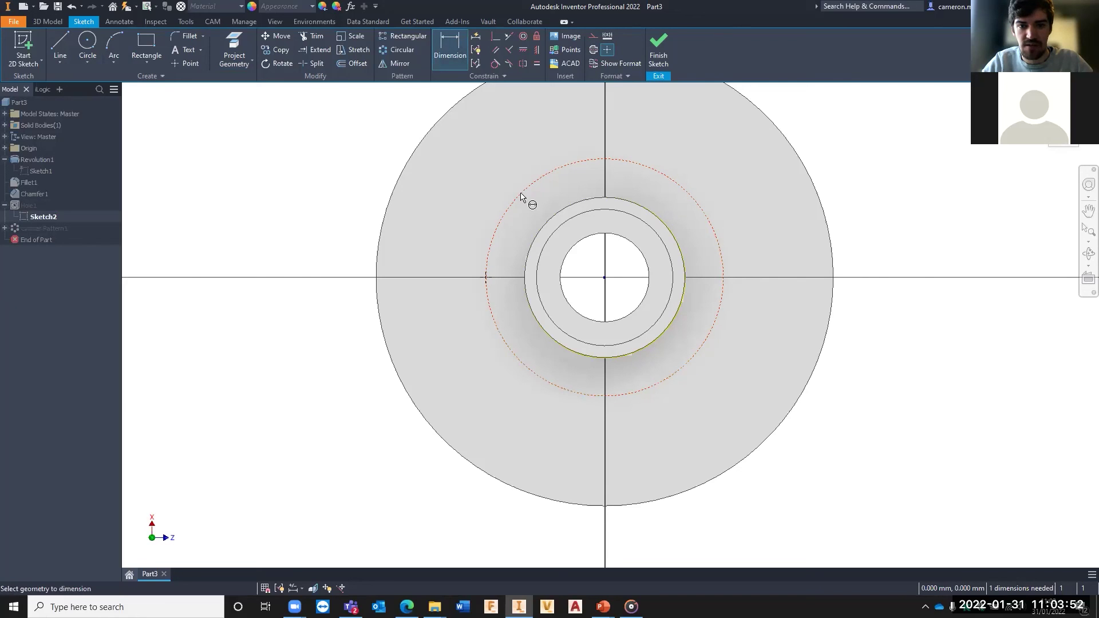
{"action": "left_click", "coordinate": [521, 197]}
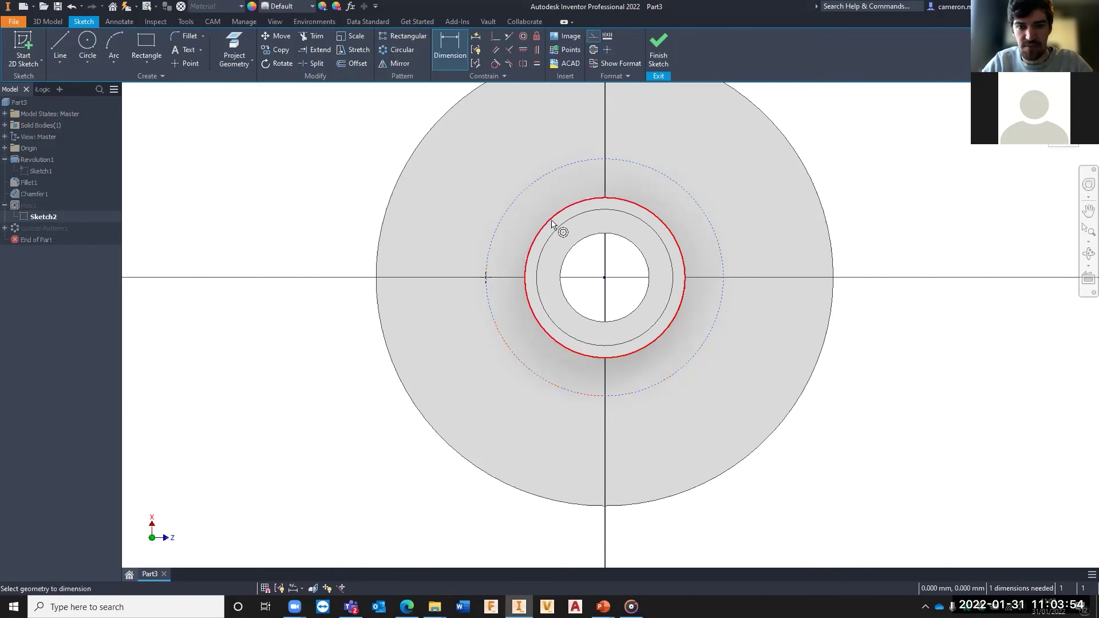
{"action": "left_click", "coordinate": [551, 222]}
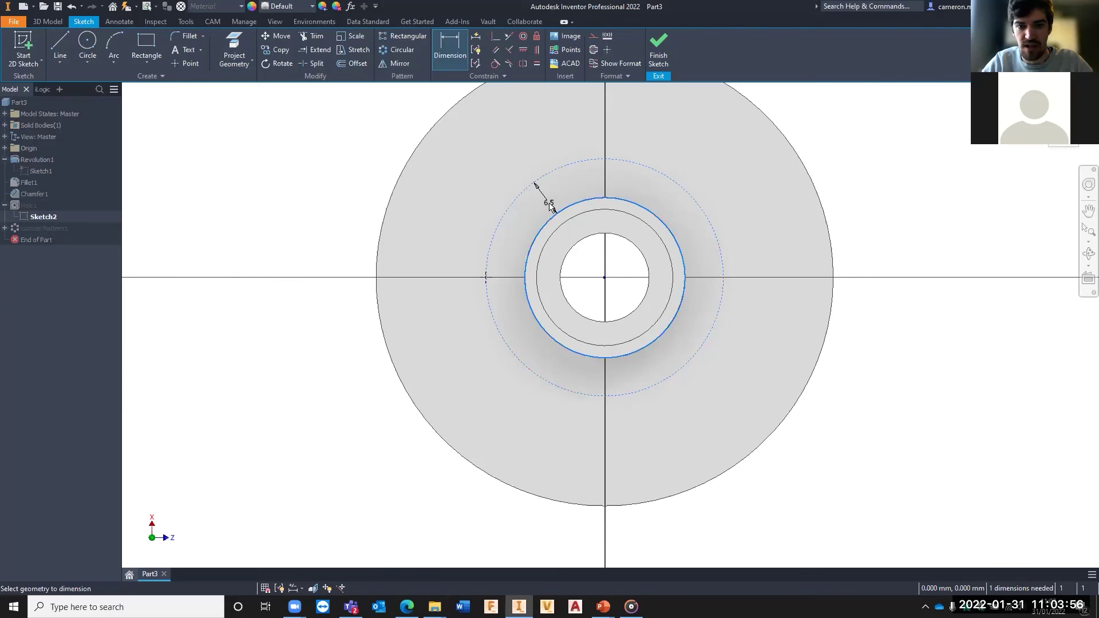
{"action": "left_click", "coordinate": [529, 196]}
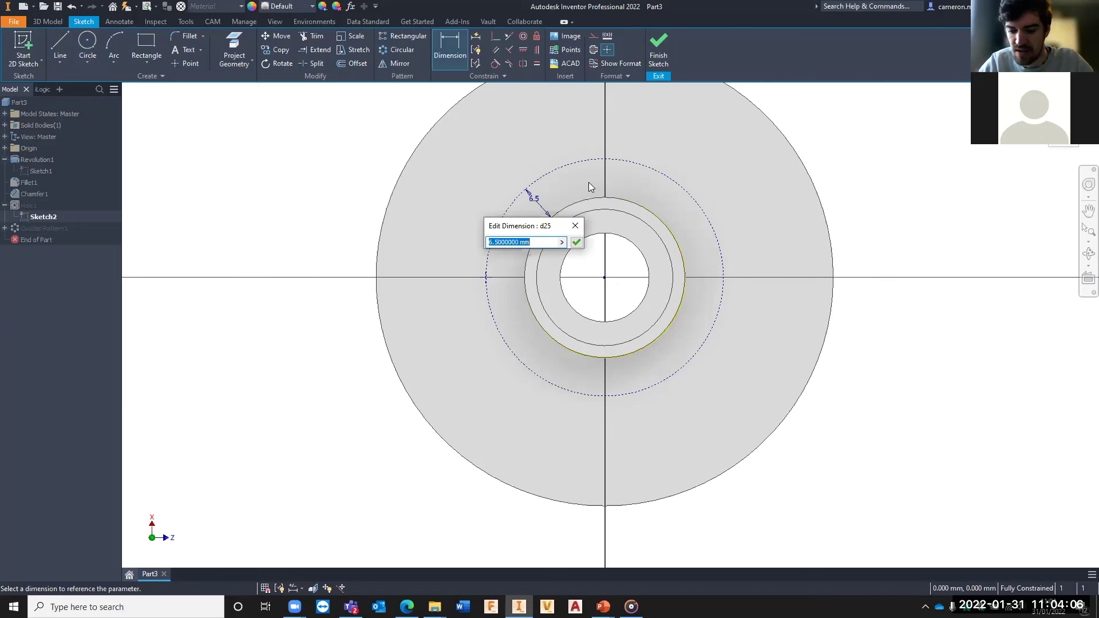
{"action": "type", "text": "8"}
{"action": "key", "text": "Return"}
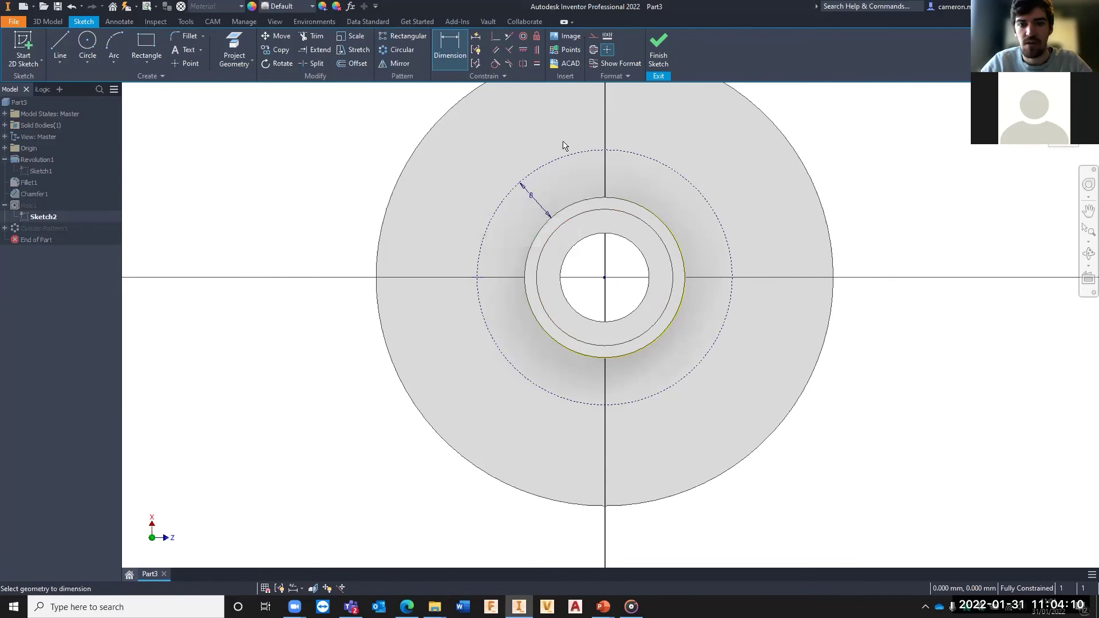
Finish editing the hole position sketch and check the updated hole pattern around the hub.
{"action": "left_click", "coordinate": [658, 52]}
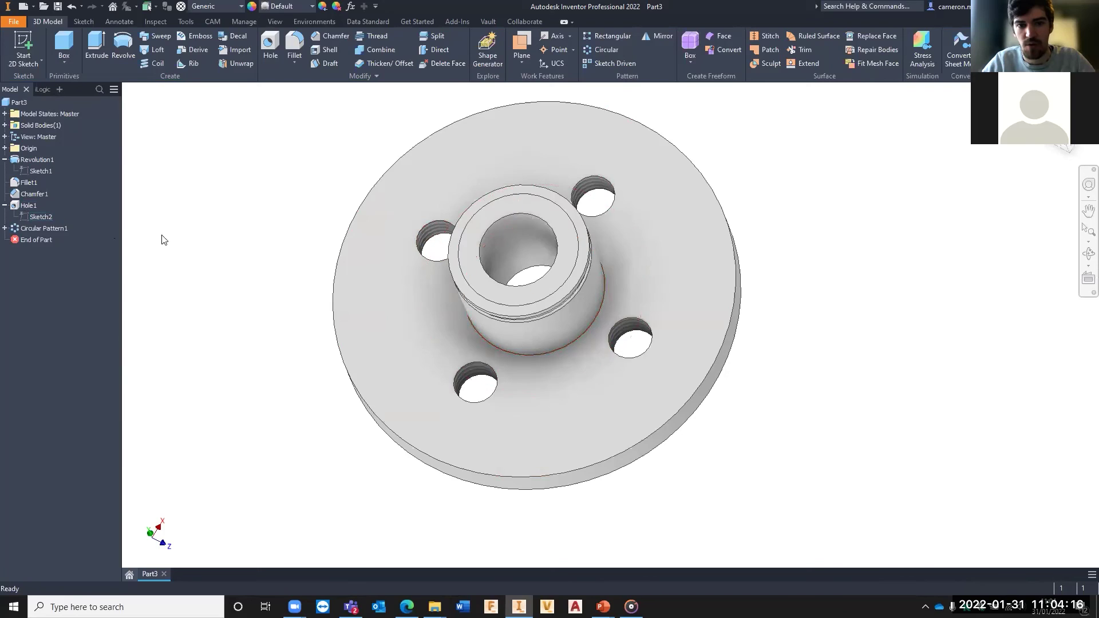
{"action": "middle_click_drag", "start_coordinate": [420, 252], "coordinate": [511, 259], "text": "shift"}
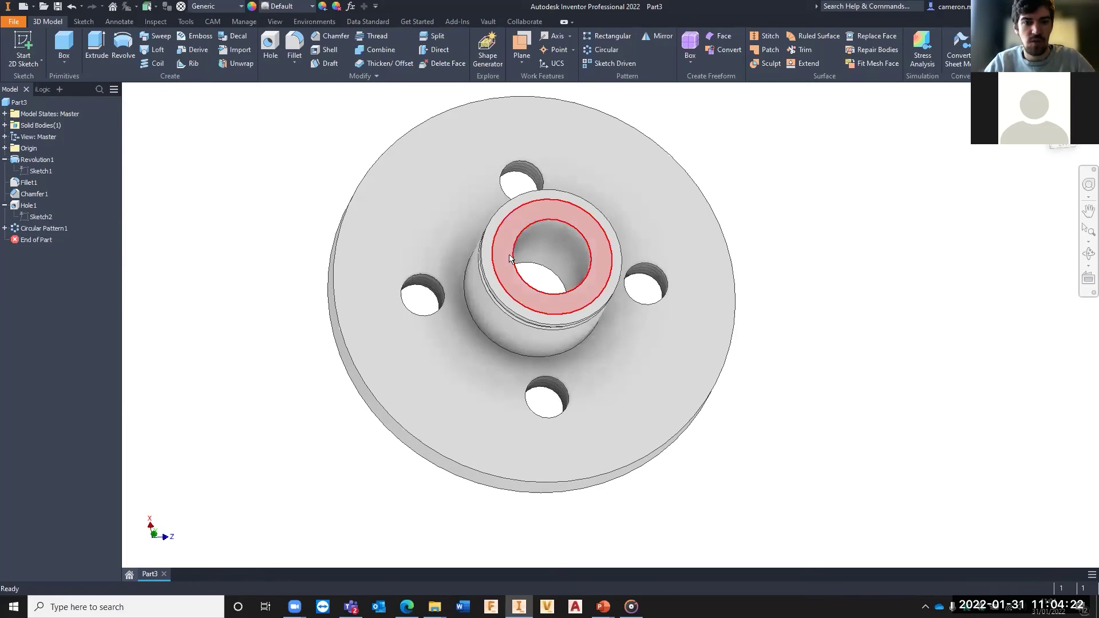
{"action": "mouse_move", "coordinate": [527, 277]}
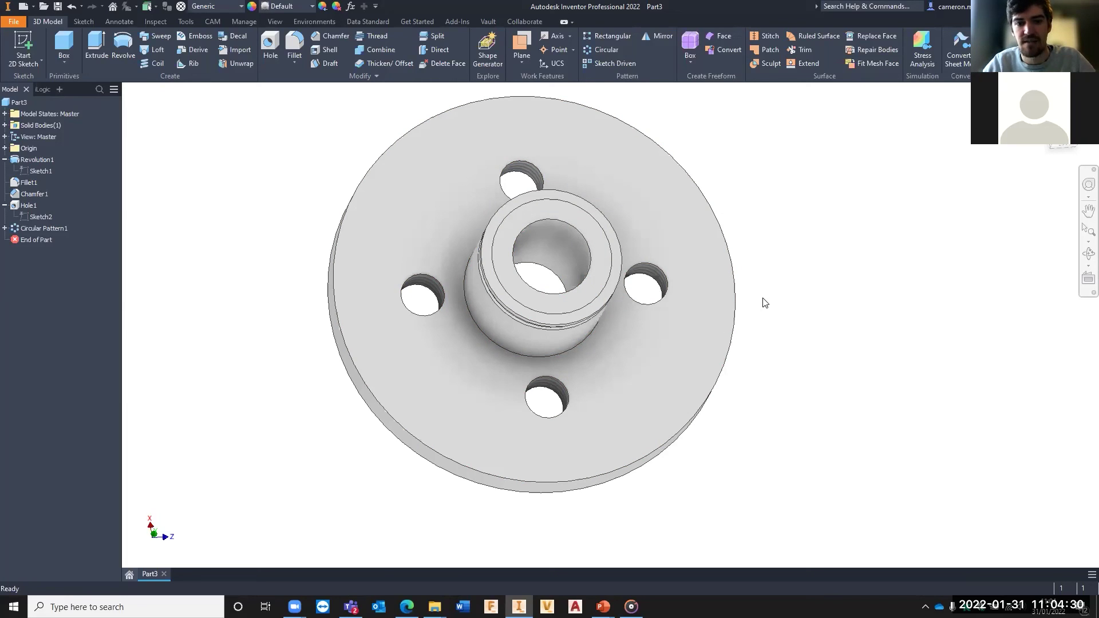
{"action": "middle_click_drag", "start_coordinate": [699, 294], "coordinate": [635, 289], "text": "shift"}
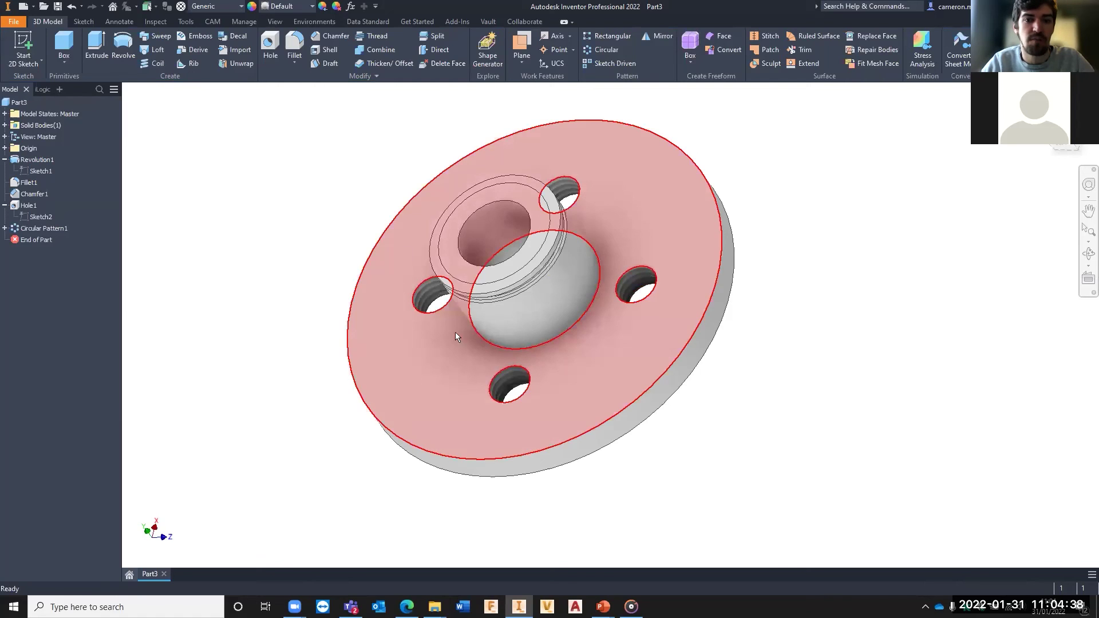
Open the part's iProperties and show its physical properties.
{"action": "right_click", "coordinate": [22, 107]}
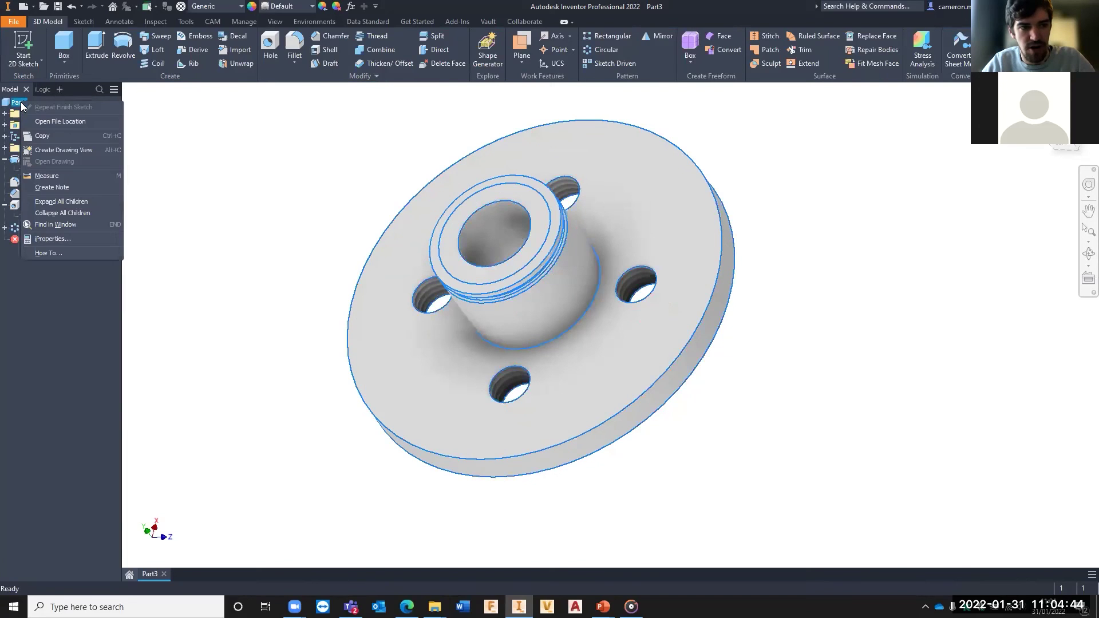
{"action": "left_click", "coordinate": [40, 238]}
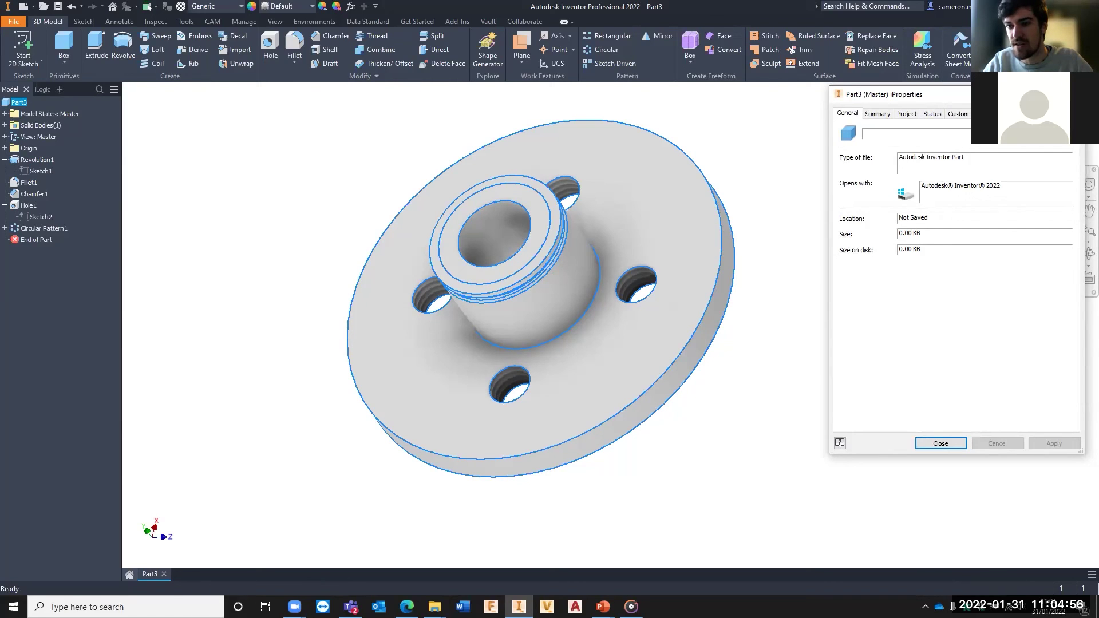
{"action": "left_click", "coordinate": [1003, 114]}
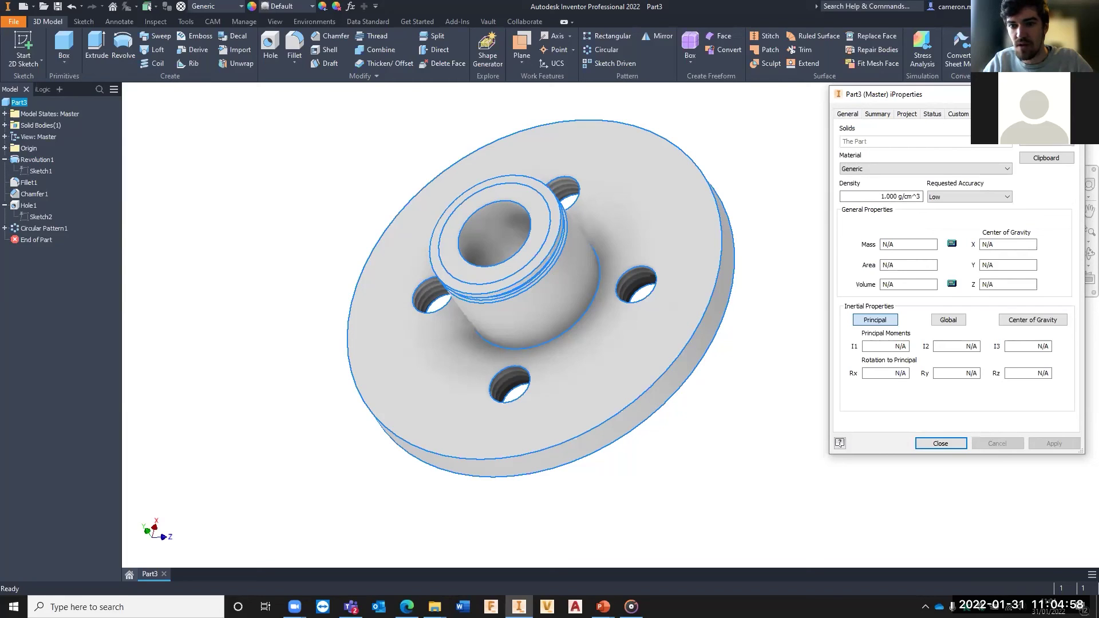
{"action": "left_click_drag", "start_coordinate": [916, 98], "coordinate": [831, 104]}
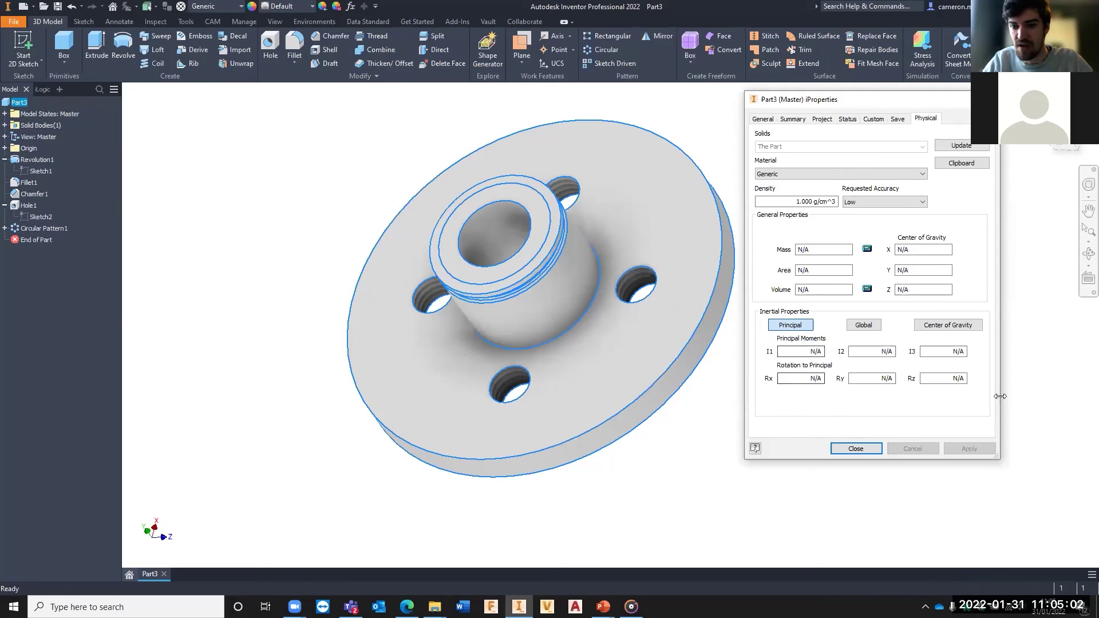
Update the part's physical properties and check its volume, density and mass.
{"action": "left_click", "coordinate": [807, 291]}
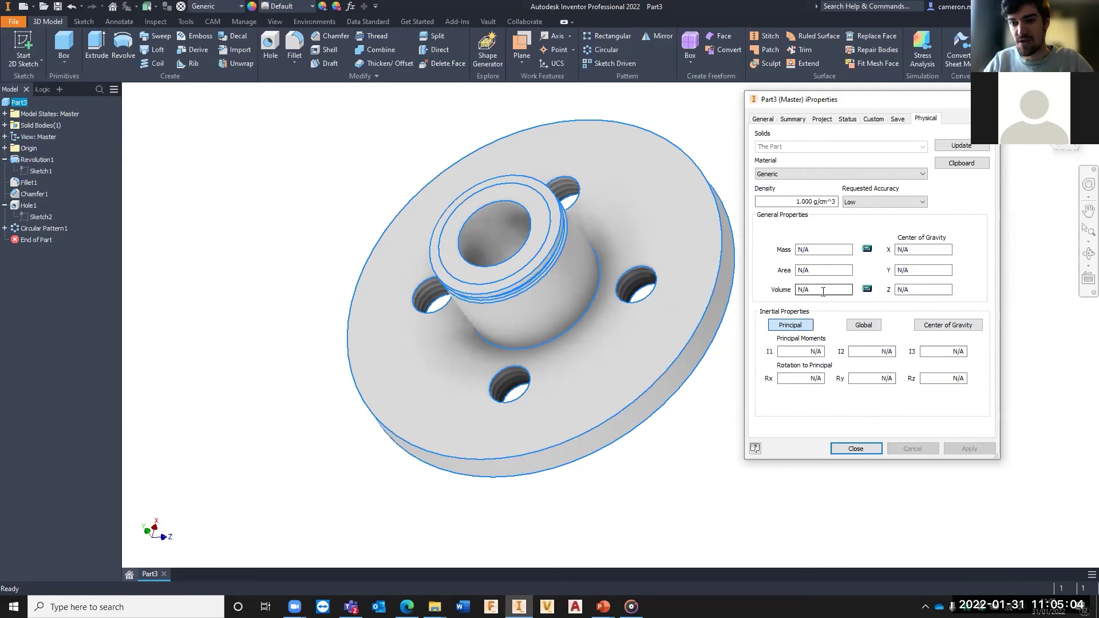
{"action": "key", "text": "shift+Tab"}
{"action": "key", "text": "shift+Tab"}
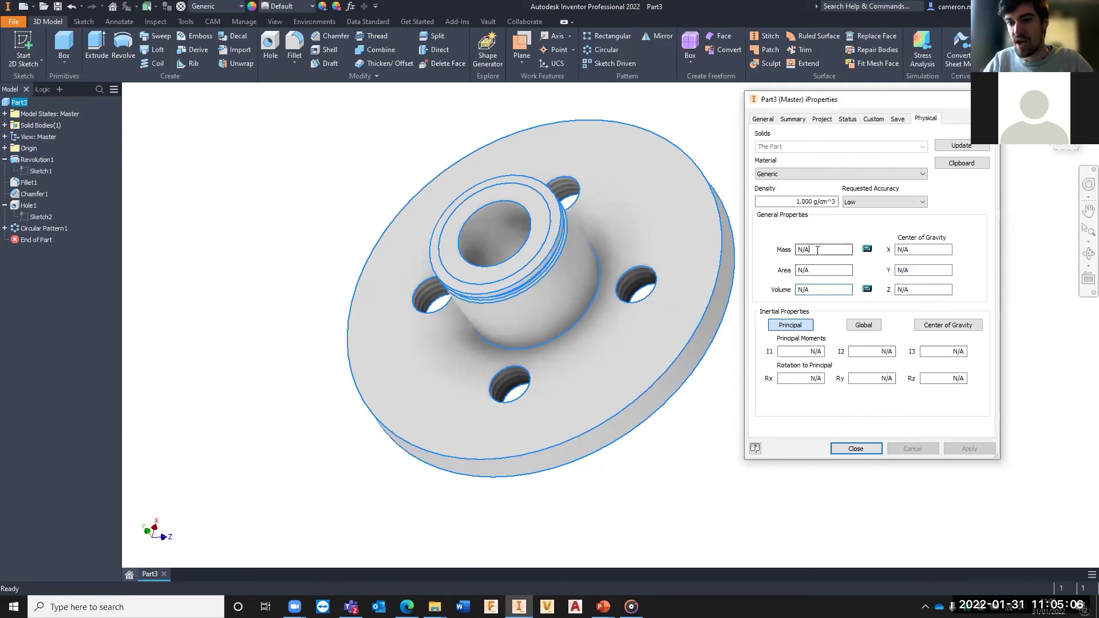
{"action": "key", "text": "Tab"}
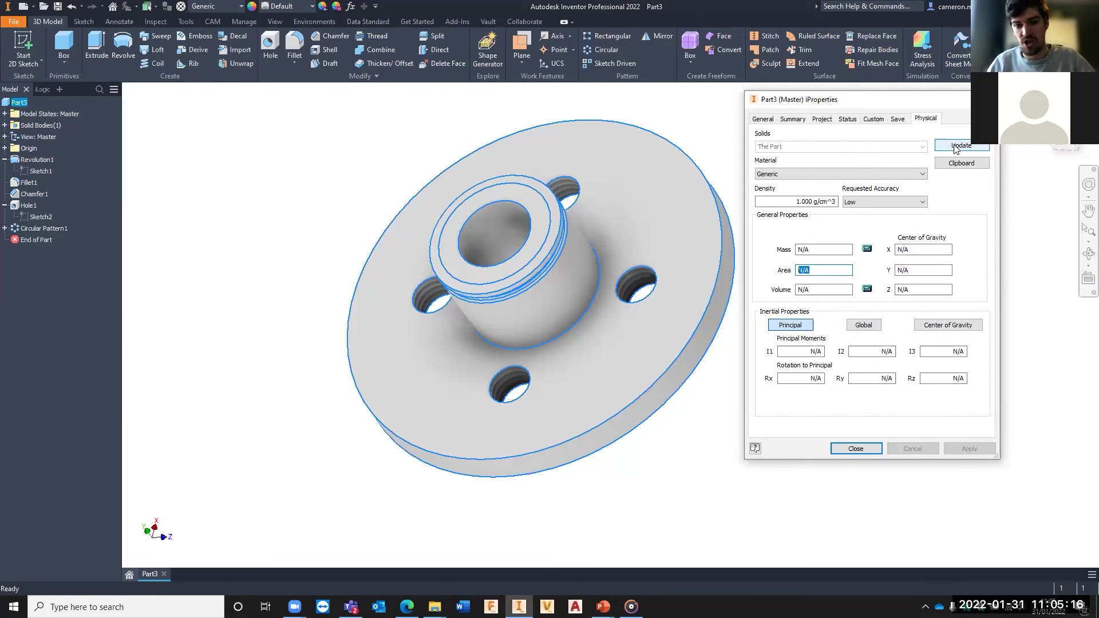
{"action": "left_click", "coordinate": [827, 289]}
{"action": "left_click_drag", "start_coordinate": [826, 289], "coordinate": [800, 289]}
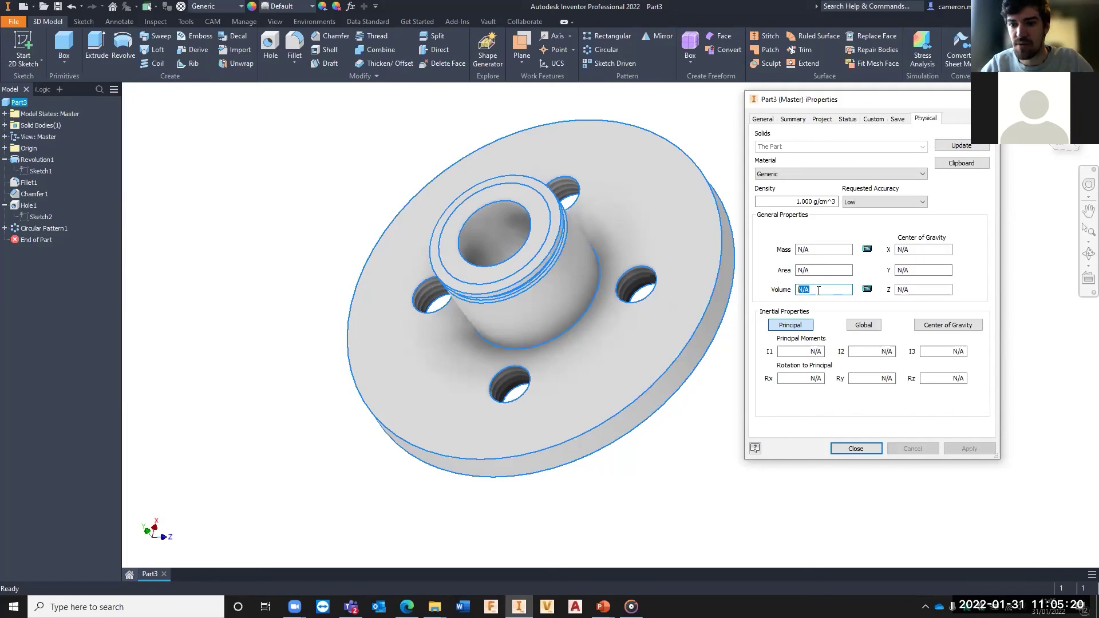
{"action": "left_click", "coordinate": [958, 149]}
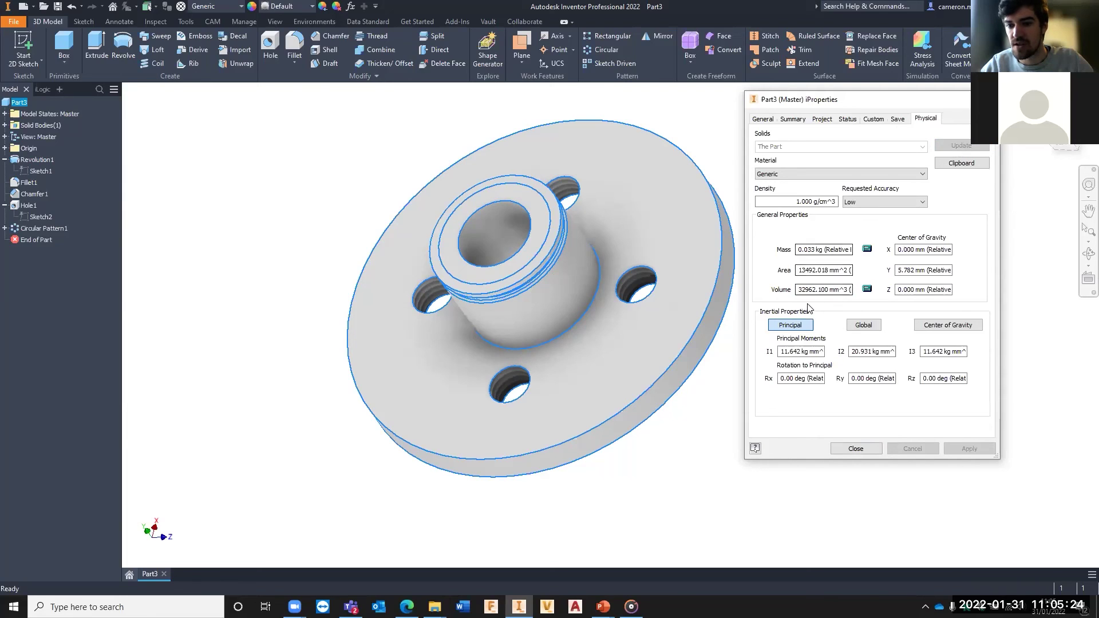
{"action": "left_click_drag", "start_coordinate": [841, 292], "coordinate": [797, 294]}
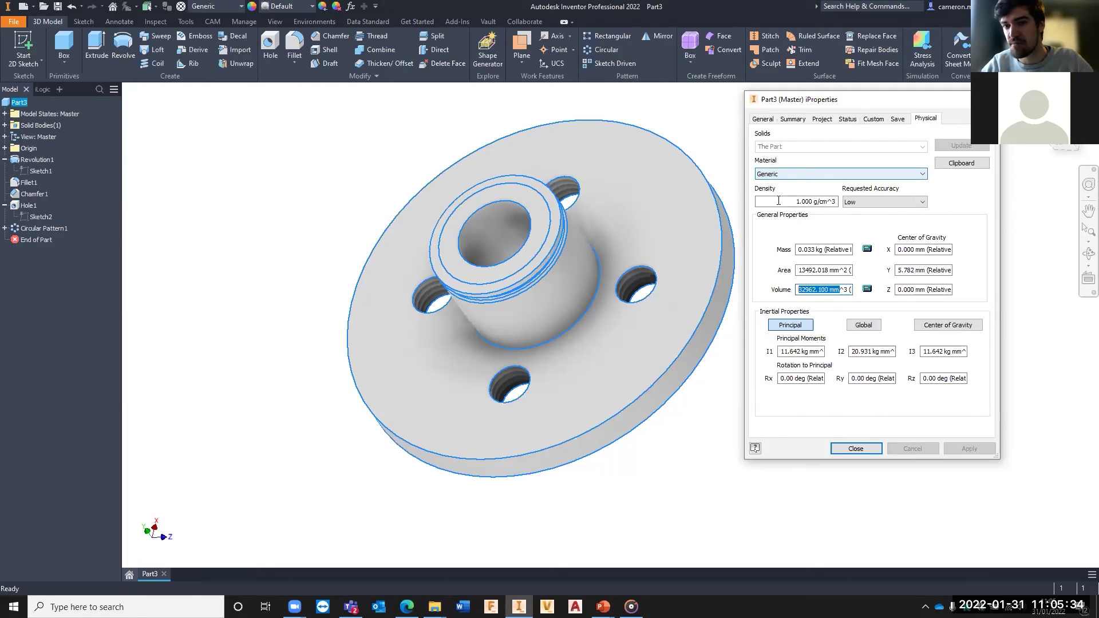
{"action": "left_click_drag", "start_coordinate": [797, 204], "coordinate": [839, 205]}
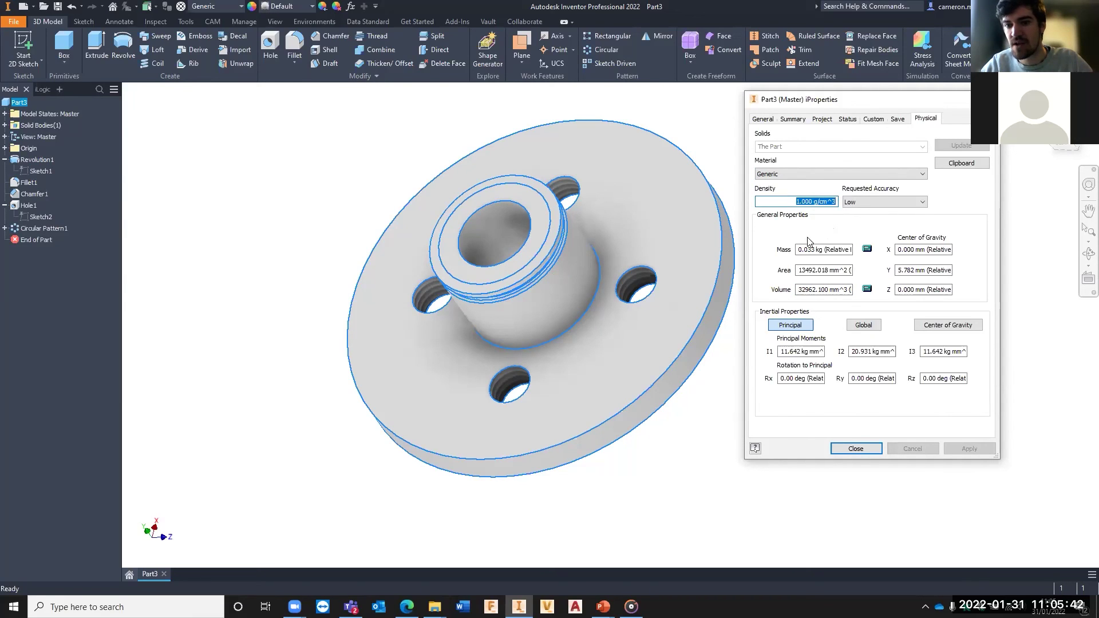
{"action": "left_click_drag", "start_coordinate": [816, 249], "coordinate": [811, 250]}
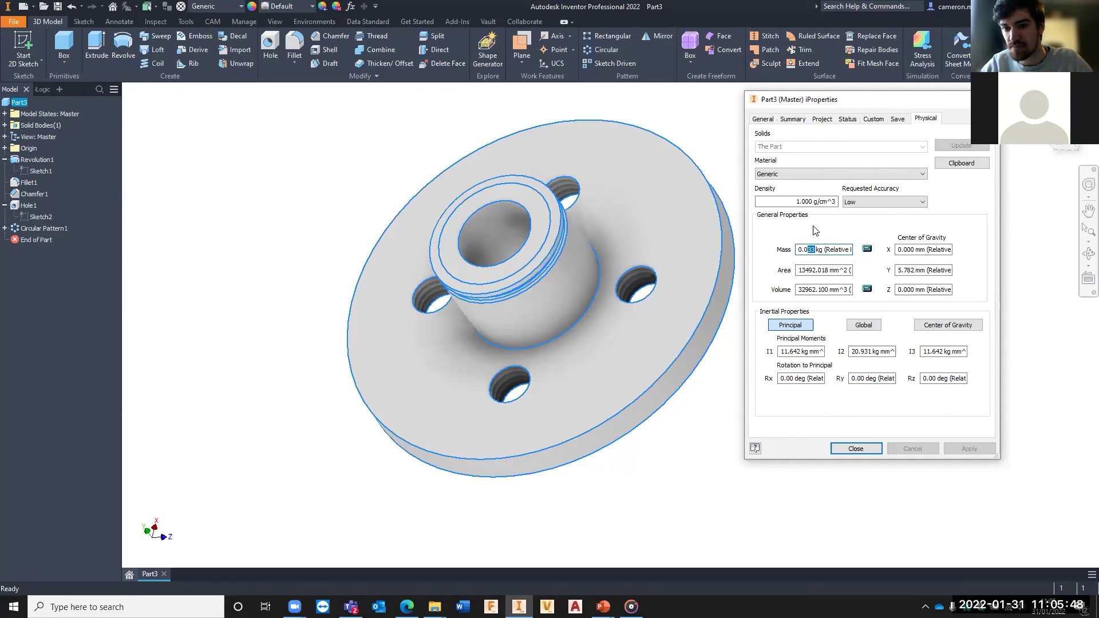
Set the part's material to Gold, check its density and mass, and apply the change.
{"action": "left_click", "coordinate": [816, 175]}
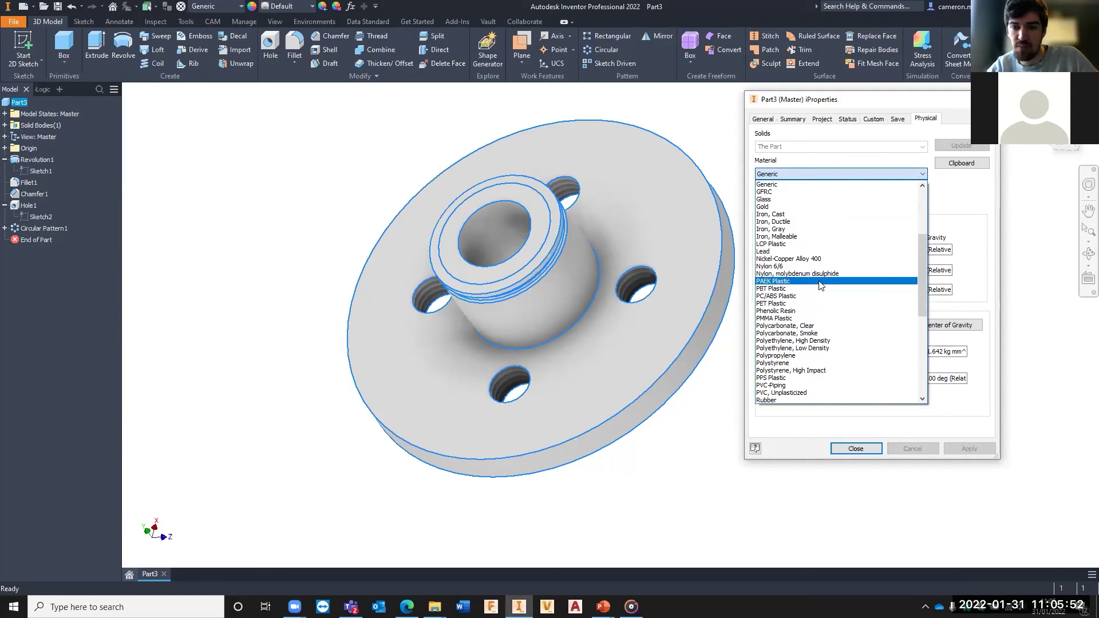
{"action": "left_click", "coordinate": [767, 208]}
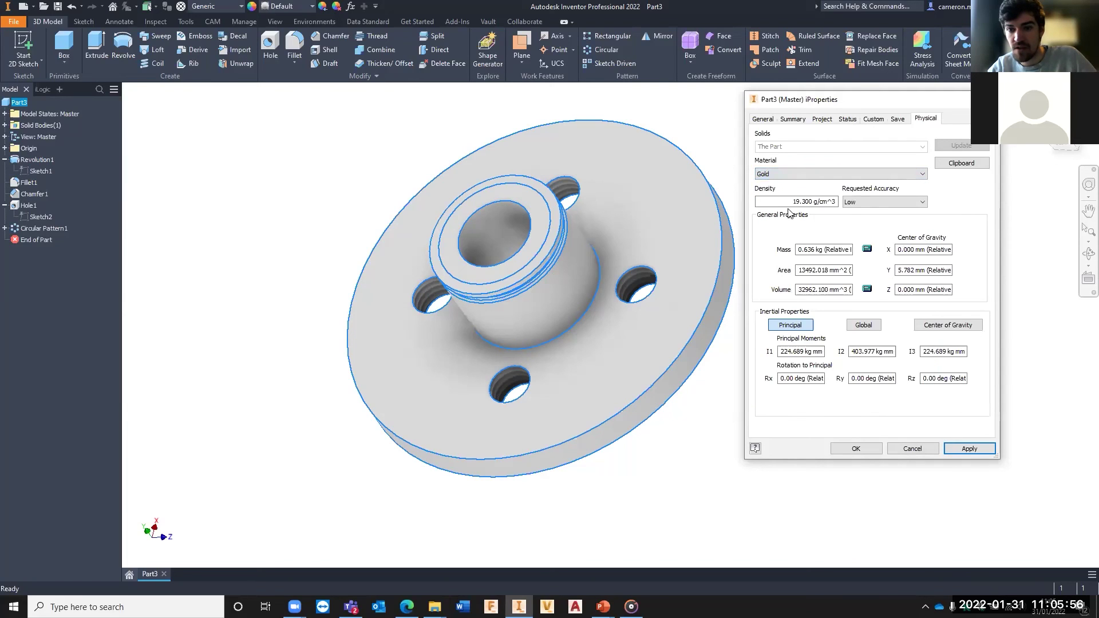
{"action": "left_click", "coordinate": [792, 202]}
{"action": "left_click_drag", "start_coordinate": [791, 201], "coordinate": [823, 201]}
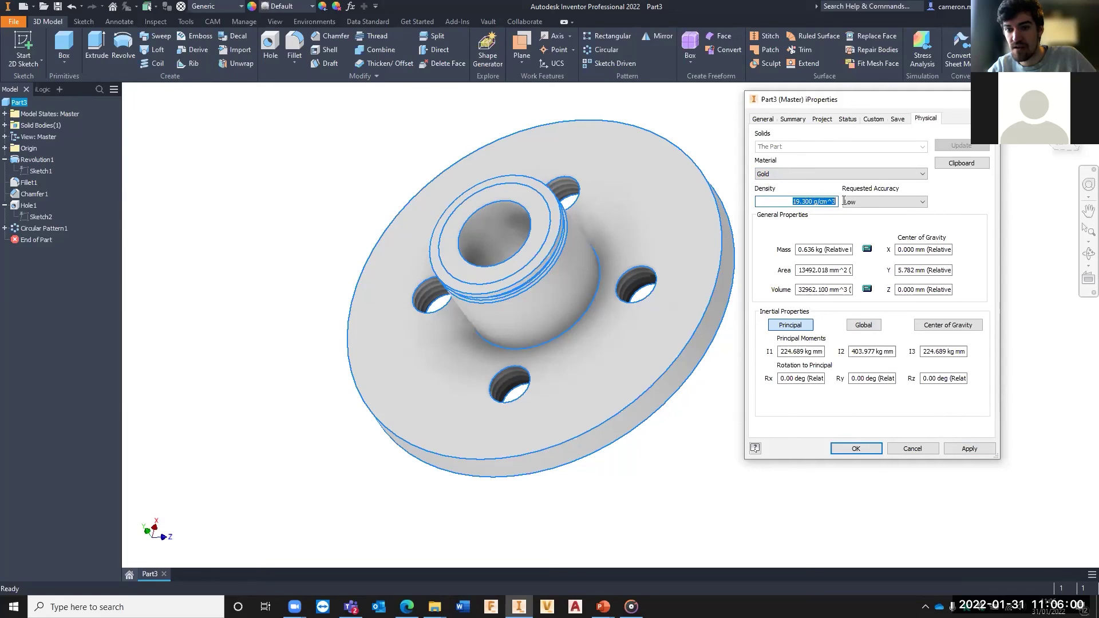
{"action": "mouse_move", "coordinate": [800, 252]}
{"action": "left_mouse_down"}
{"action": "mouse_move", "coordinate": [852, 252]}
{"action": "mouse_move", "coordinate": [814, 252]}
{"action": "left_mouse_up"}
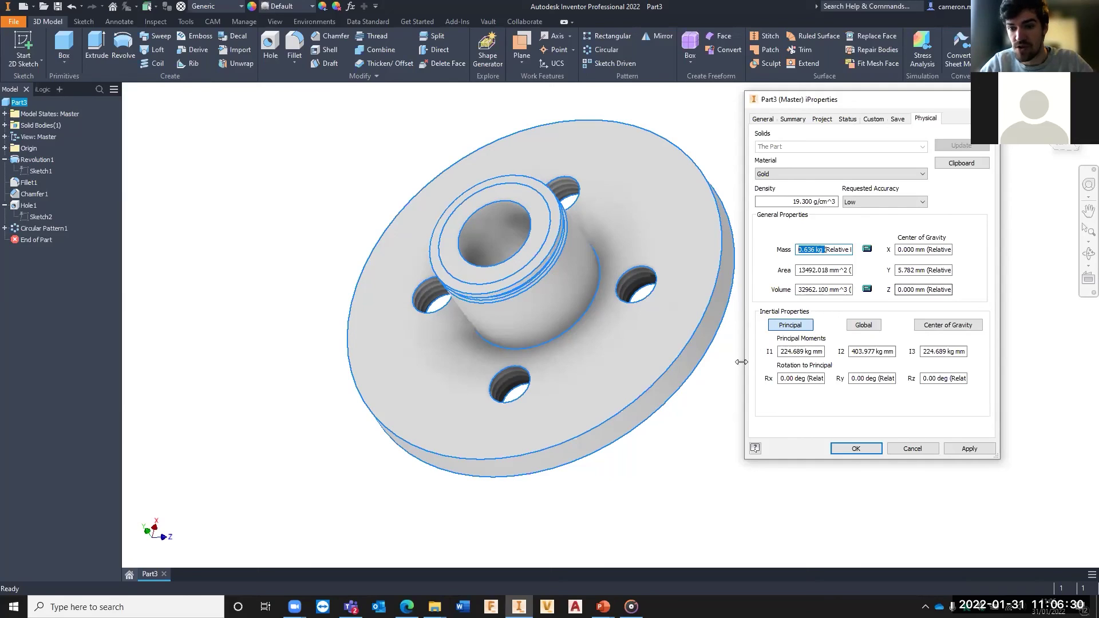
{"action": "left_click", "coordinate": [970, 449]}
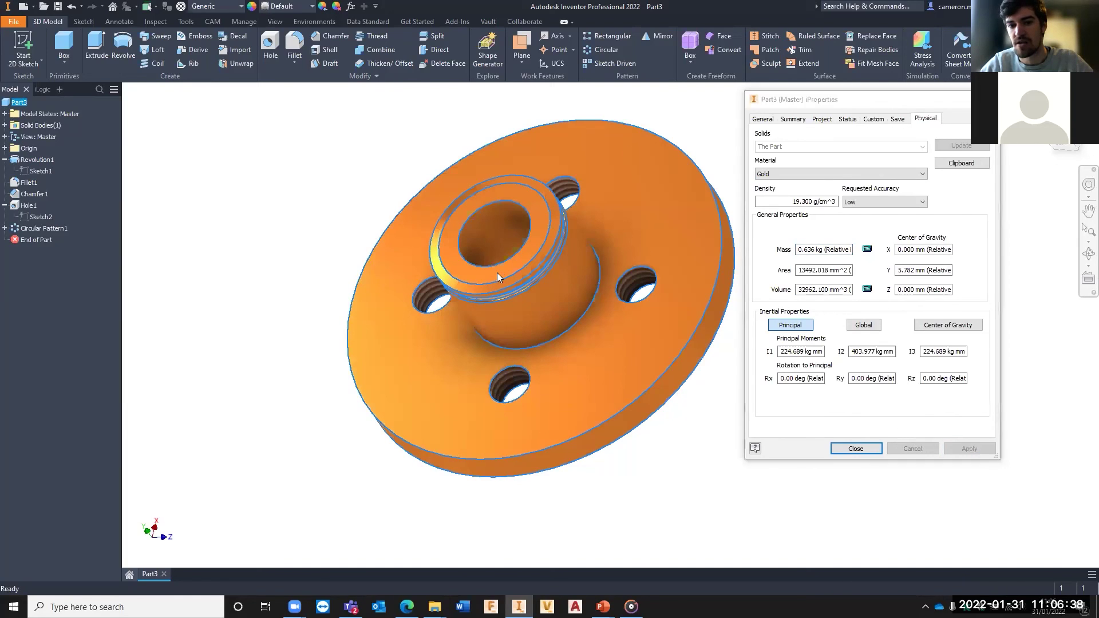
Set the part's material to Stainless Steel, apply it and close the iProperties.
{"action": "left_click", "coordinate": [779, 176]}
{"action": "scroll", "coordinate": [808, 333], "scroll_direction": "down", "scroll_amount": 2}
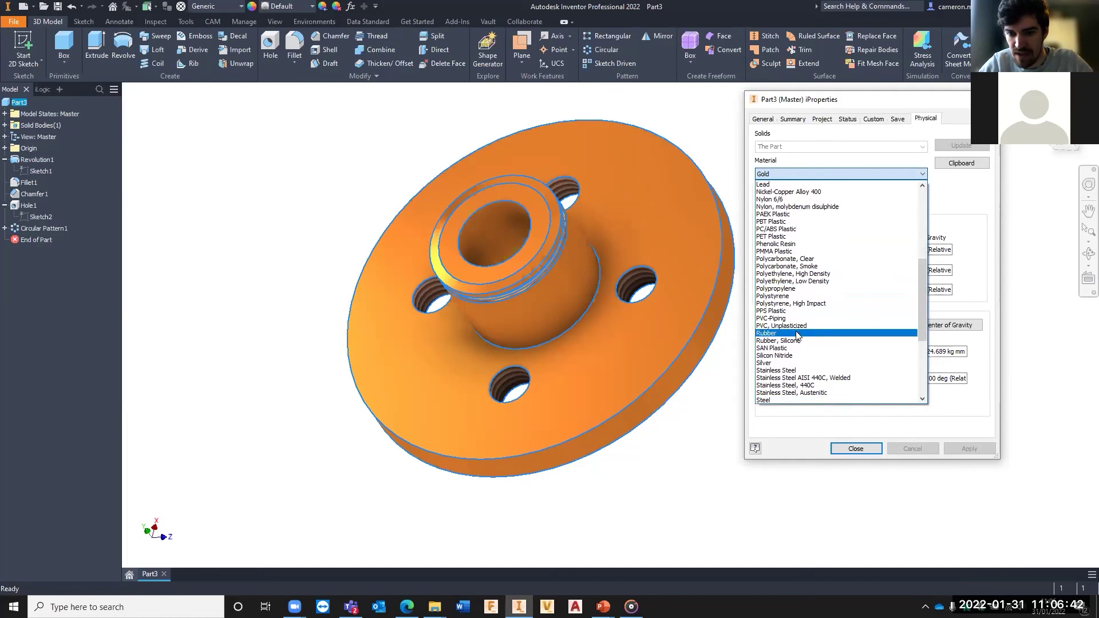
{"action": "left_click", "coordinate": [791, 371]}
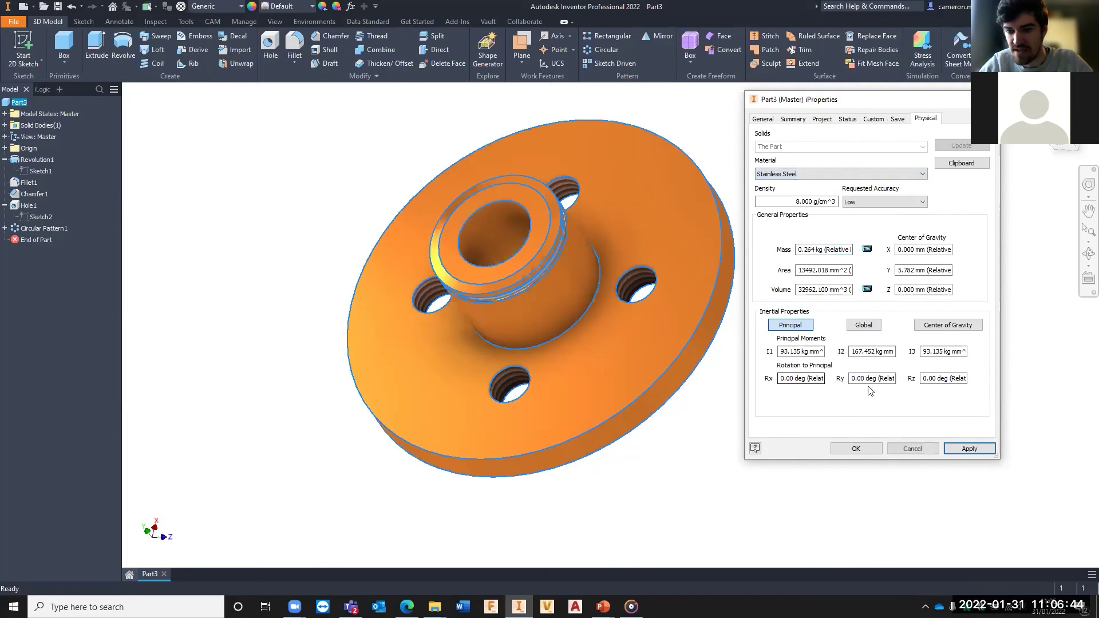
{"action": "left_click", "coordinate": [969, 448]}
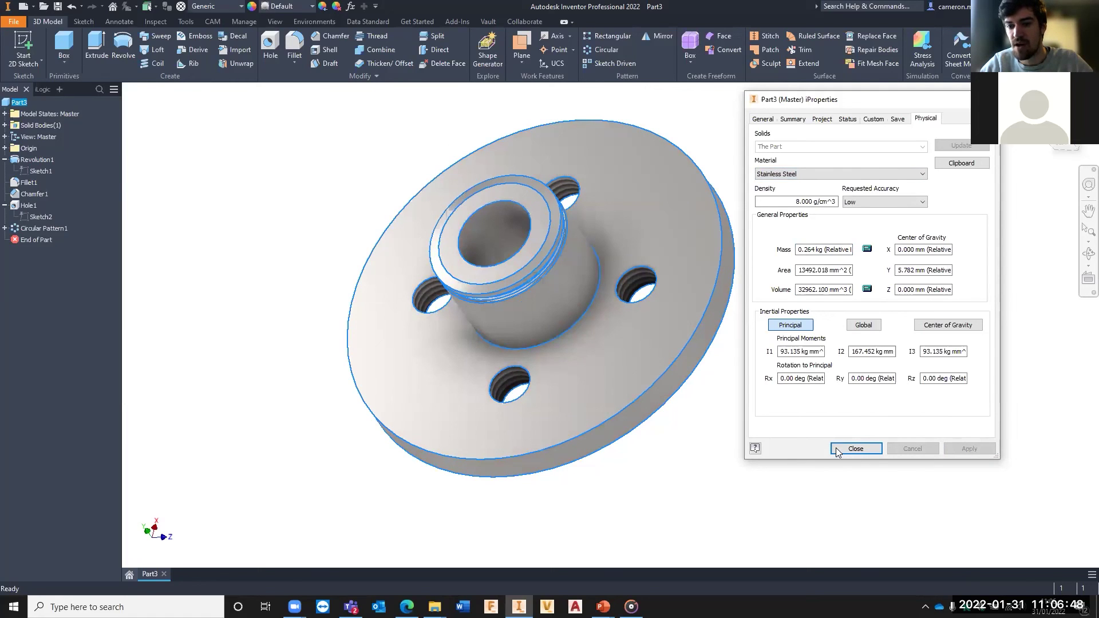
{"action": "left_click", "coordinate": [856, 449]}
{"action": "middle_click_drag", "start_coordinate": [596, 215], "coordinate": [589, 238], "text": "shift"}
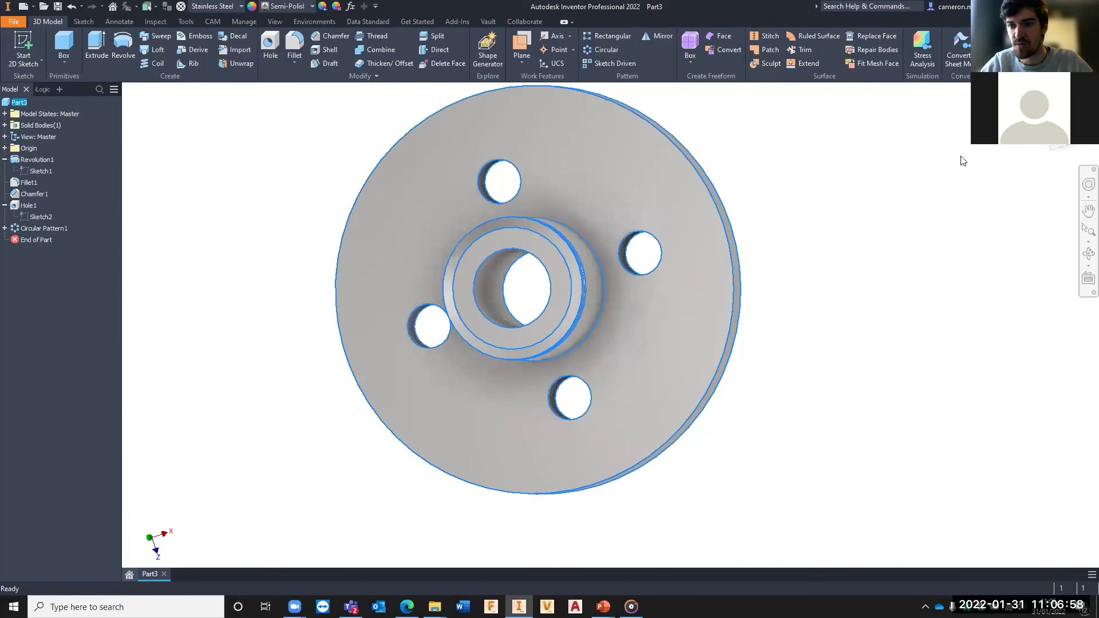
{"action": "left_click", "coordinate": [1071, 146]}
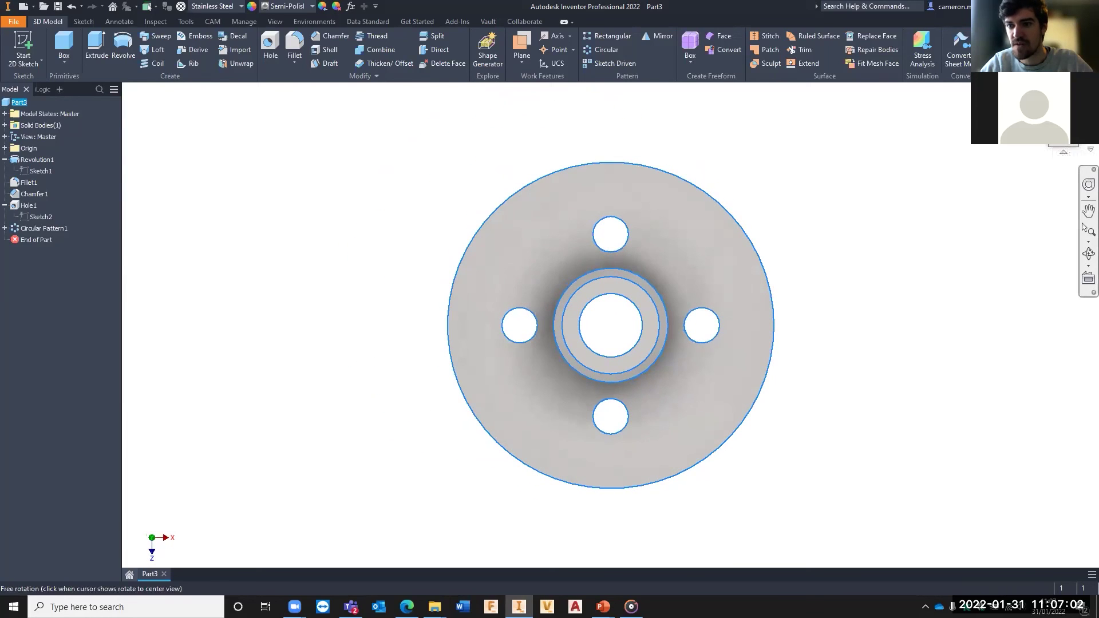
{"action": "left_click", "coordinate": [1067, 144]}
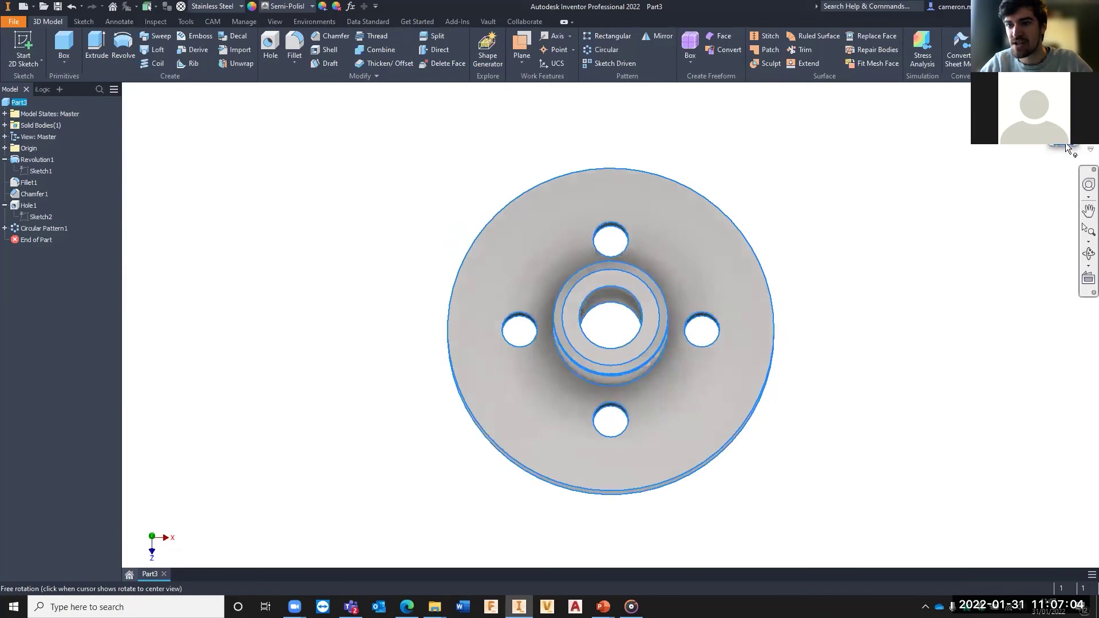
{"action": "left_click", "coordinate": [1069, 147]}
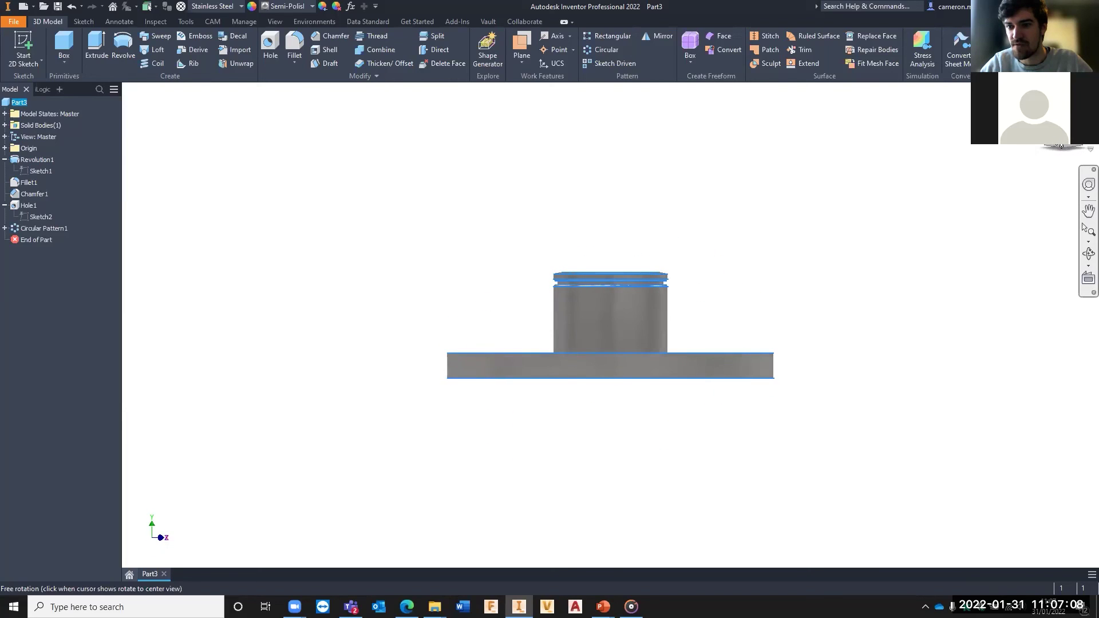
{"action": "left_click", "coordinate": [1061, 147]}
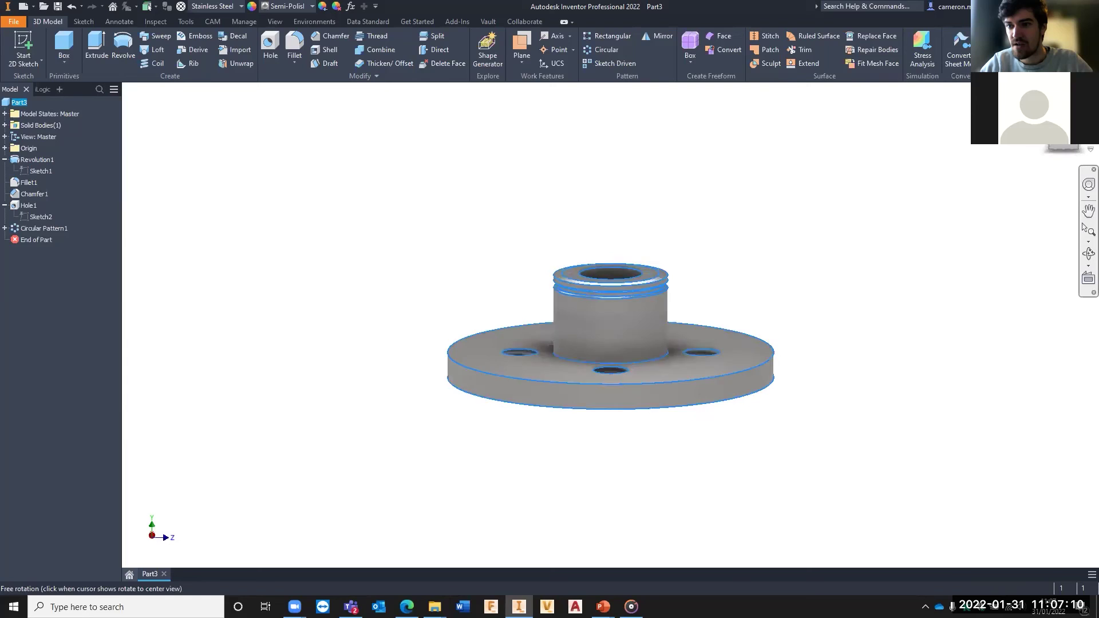
{"action": "left_click", "coordinate": [1061, 147]}
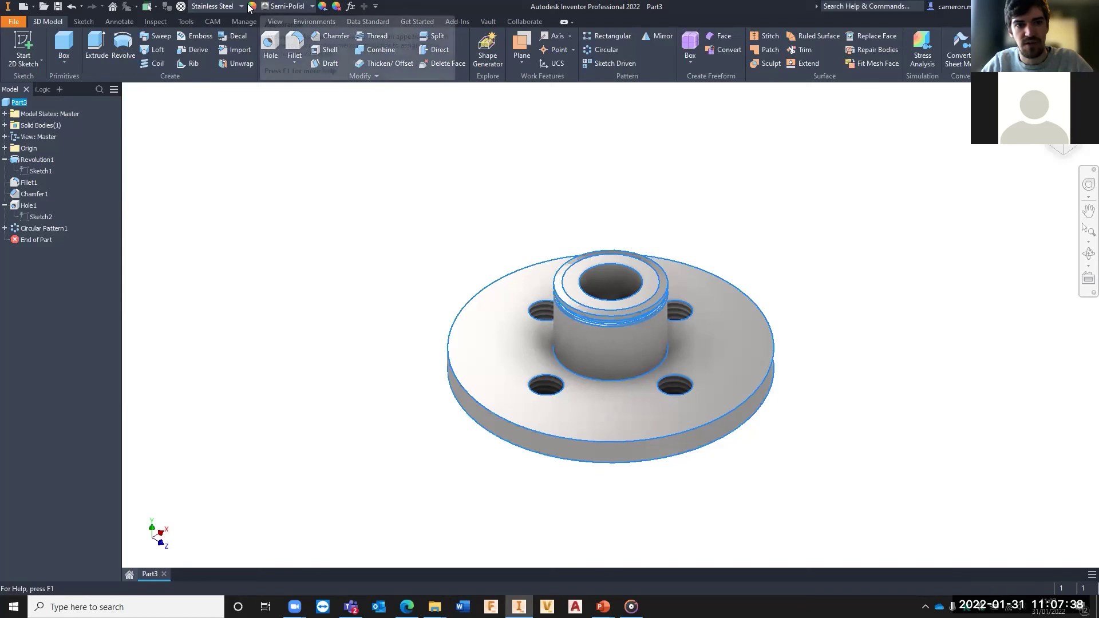
Override the whole part's appearance with White from the Inventor Material Library.
{"action": "left_click", "coordinate": [284, 7]}
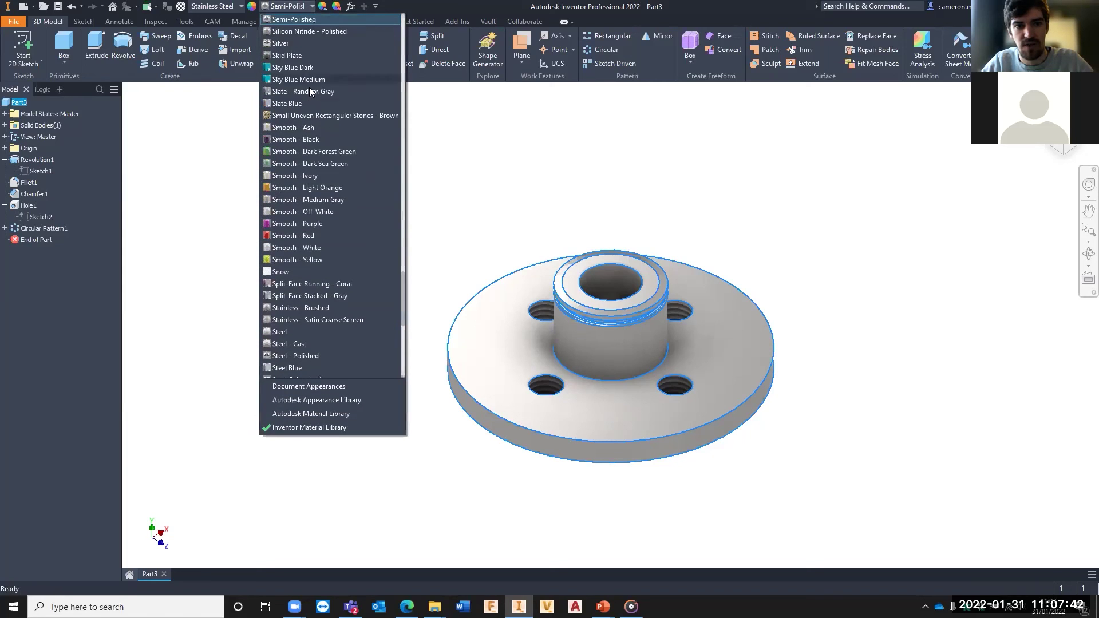
{"action": "scroll", "coordinate": [339, 192], "scroll_direction": "down", "scroll_amount": 3}
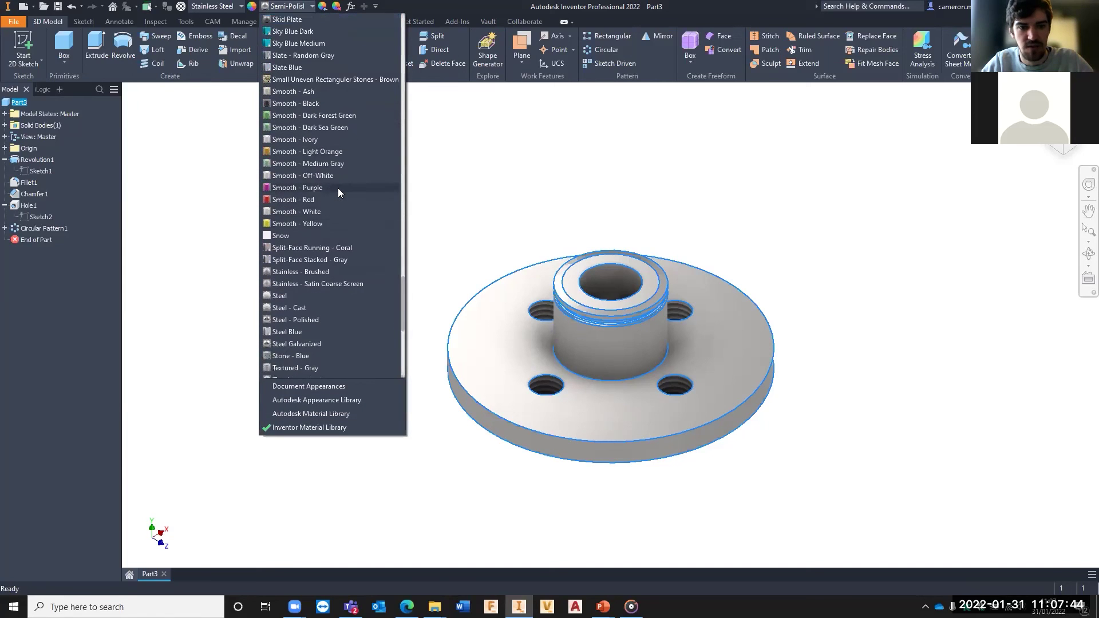
{"action": "scroll", "coordinate": [312, 256], "scroll_direction": "down", "scroll_amount": 5}
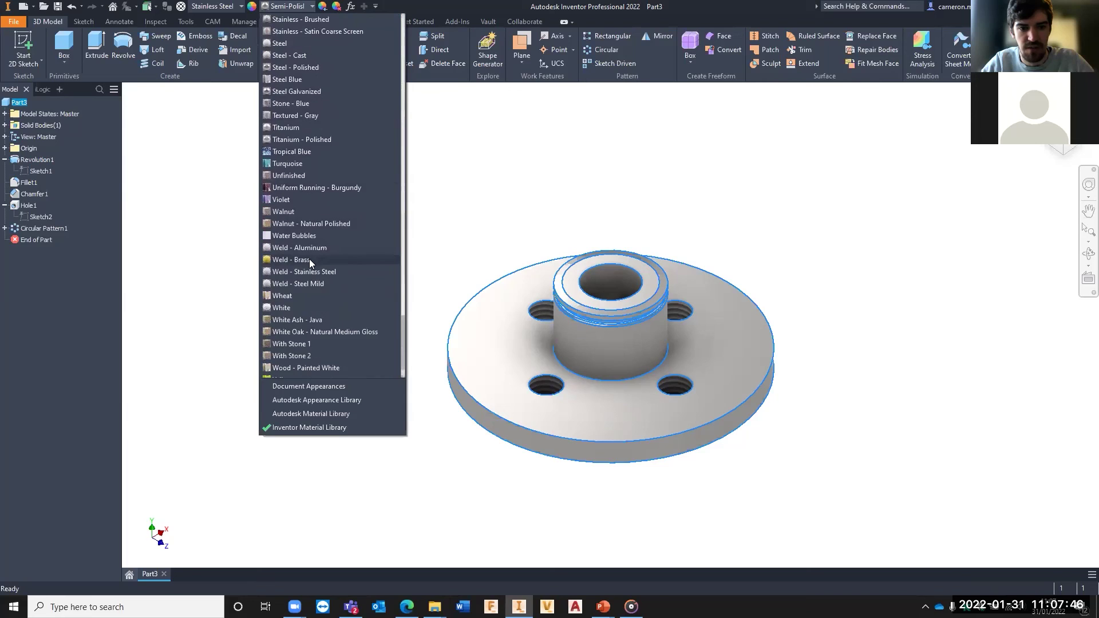
{"action": "left_click", "coordinate": [295, 308]}
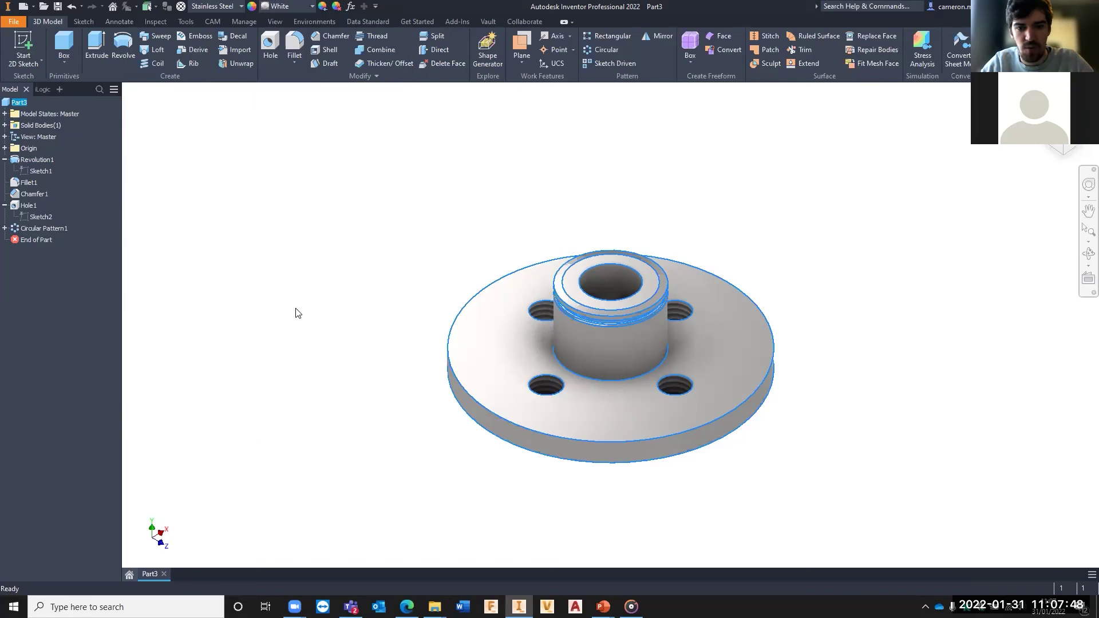
{"action": "middle_click_drag", "start_coordinate": [589, 359], "coordinate": [504, 357], "text": "shift"}
Change the whole part's appearance to Red and clear the selection.
{"action": "left_click", "coordinate": [312, 5]}
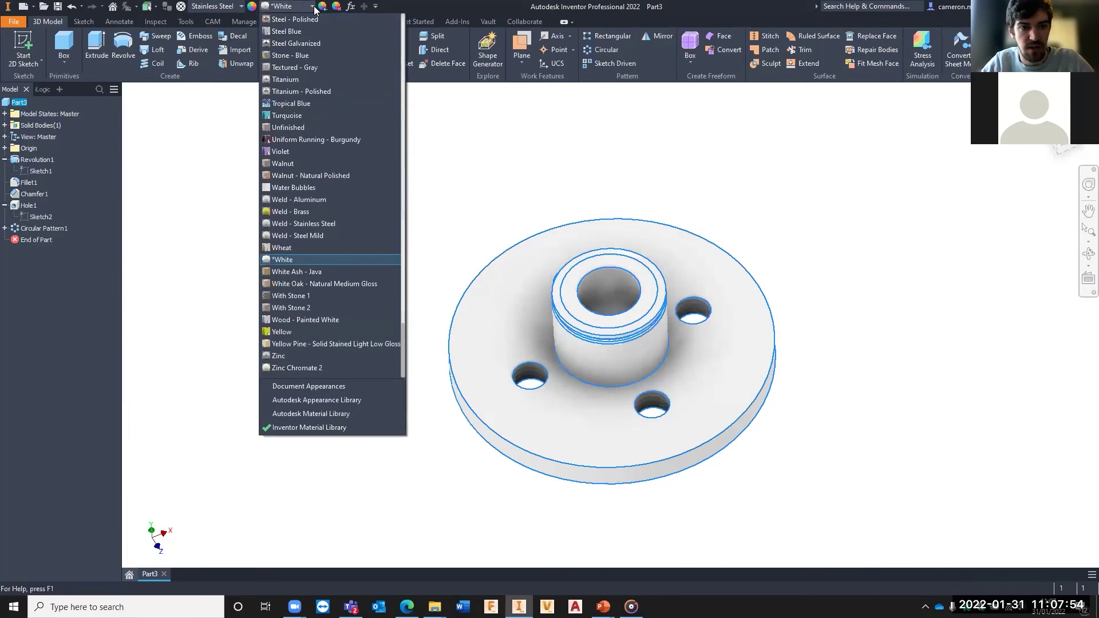
{"action": "scroll", "coordinate": [322, 138], "scroll_direction": "up", "scroll_amount": 5}
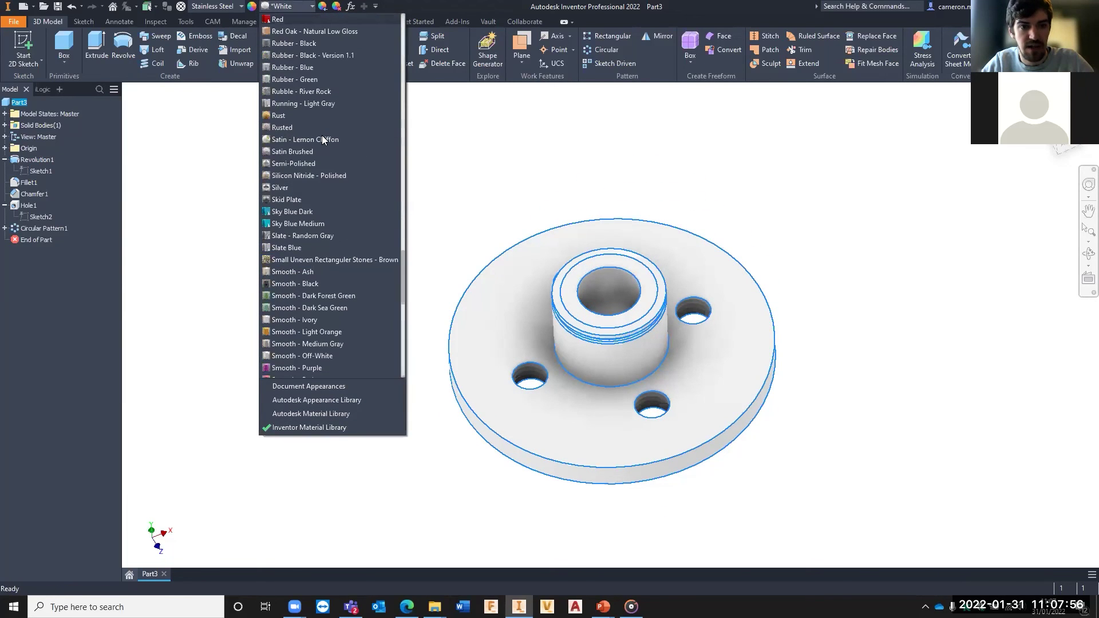
{"action": "left_click", "coordinate": [293, 23]}
{"action": "middle_click_drag", "start_coordinate": [706, 328], "coordinate": [813, 337], "text": "shift"}
{"action": "left_click", "coordinate": [843, 315]}
{"action": "middle_click_drag", "start_coordinate": [764, 298], "coordinate": [599, 271], "text": "shift"}
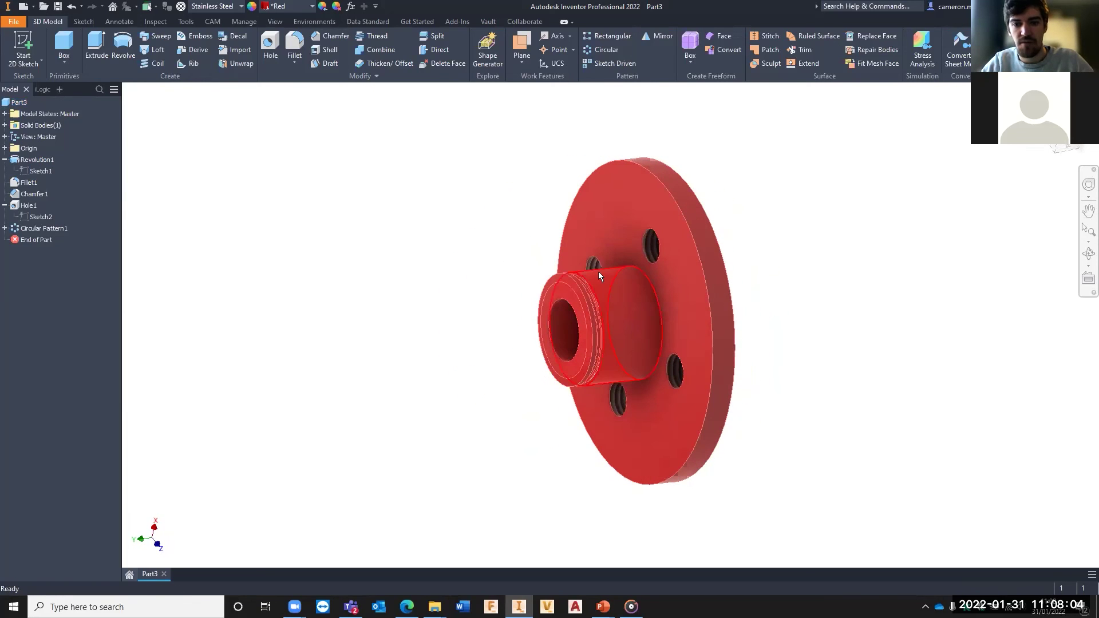
{"action": "mouse_move", "coordinate": [621, 290]}
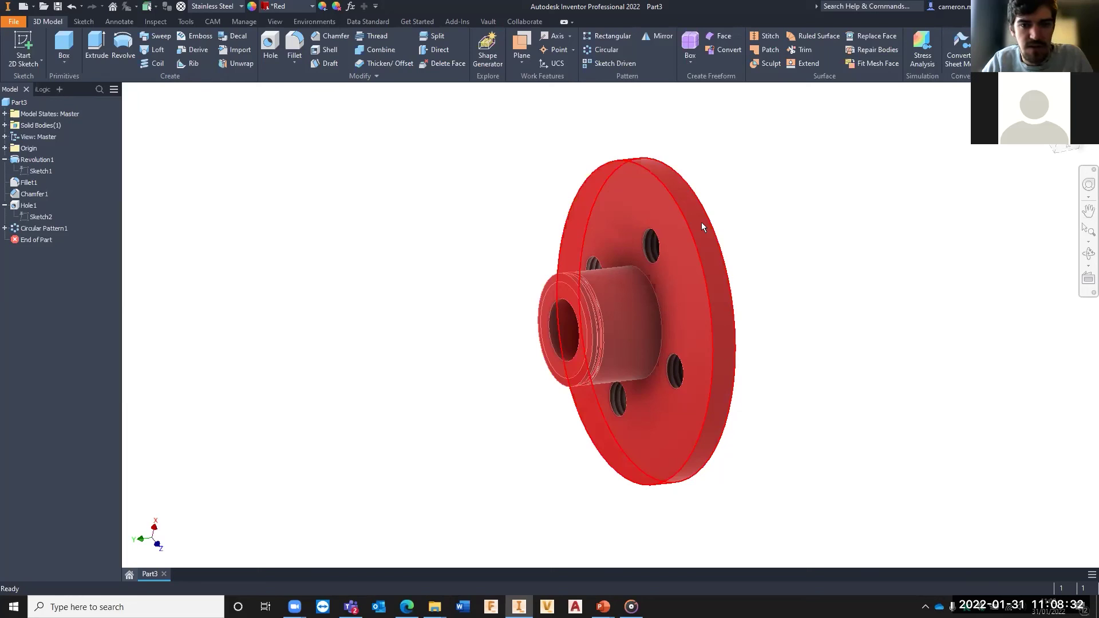
{"action": "mouse_move", "coordinate": [721, 244]}
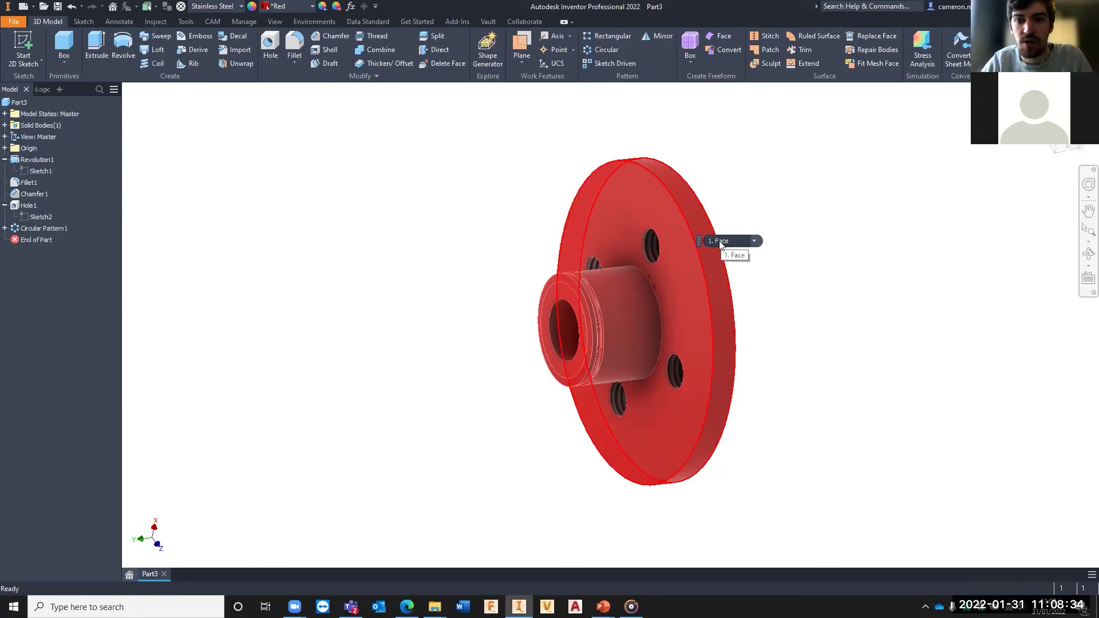